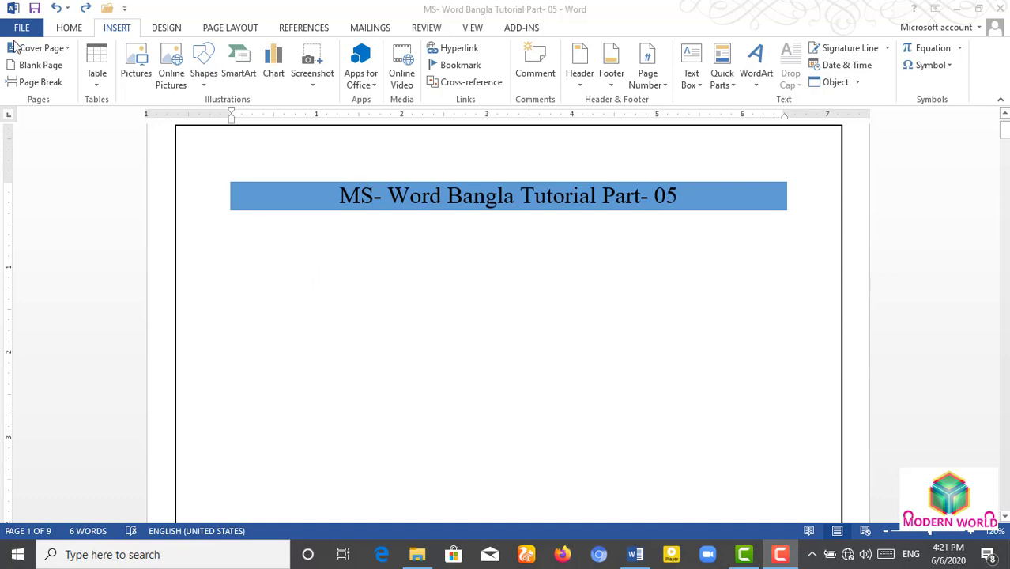
- Insert the Banded design from the Cover Page gallery on the Insert tab
left_click(69, 28)
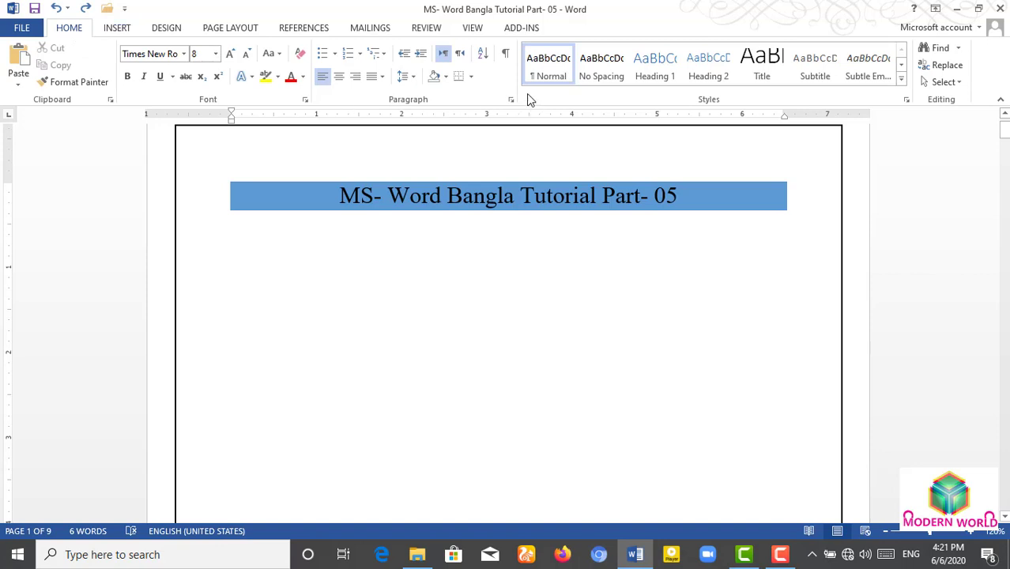
left_click(119, 30)
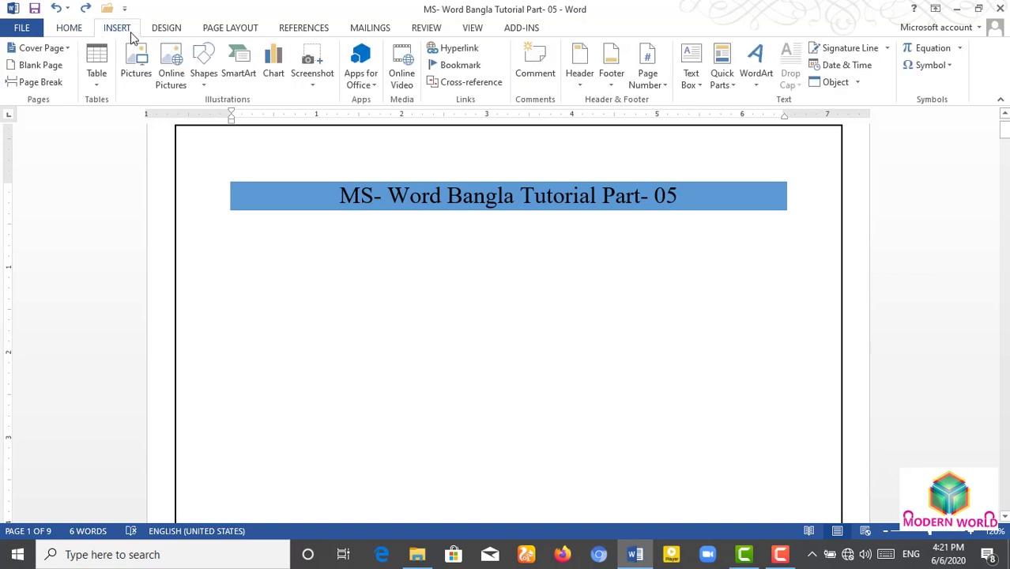
left_click(102, 87)
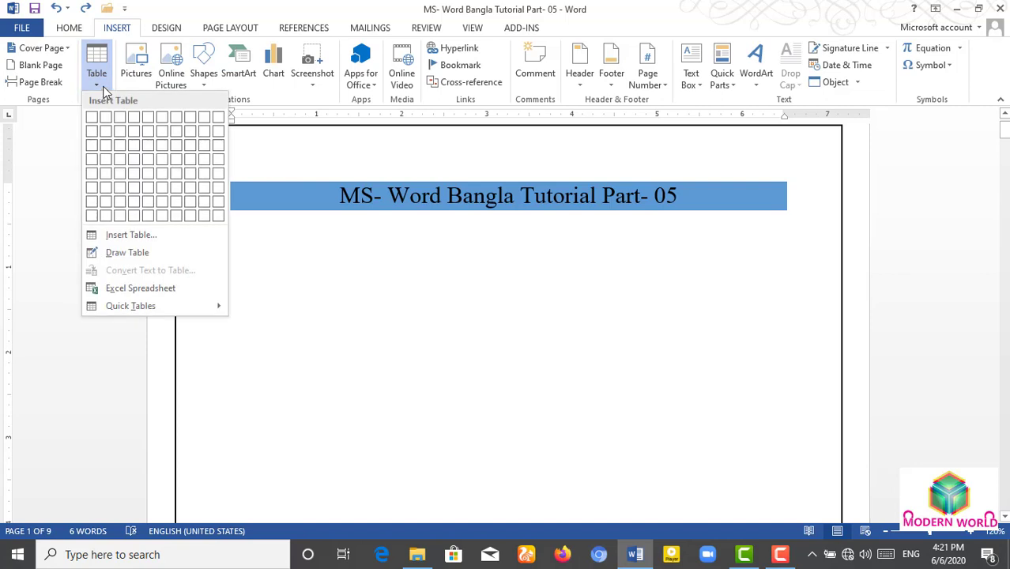
left_click(105, 83)
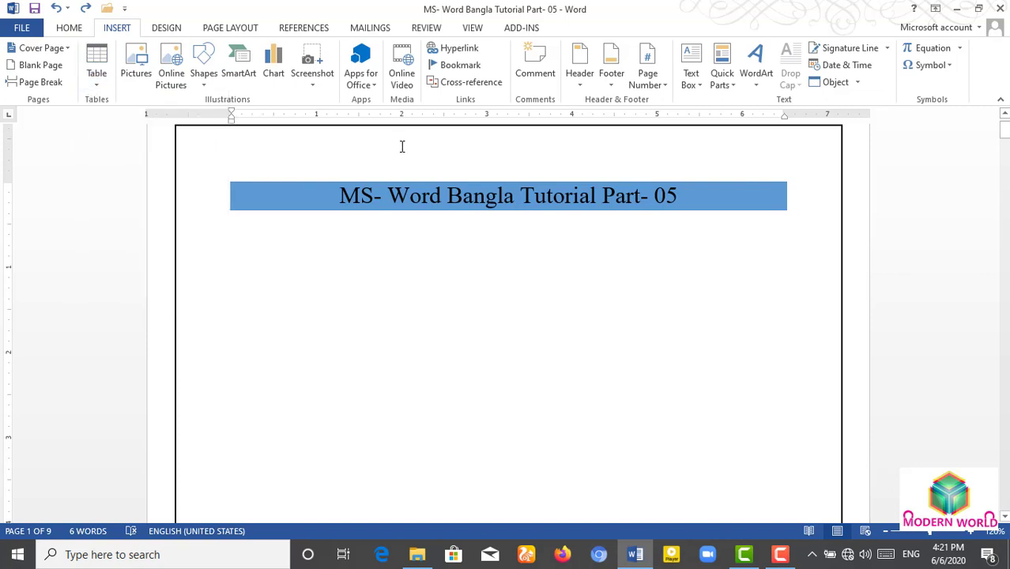
left_click(68, 52)
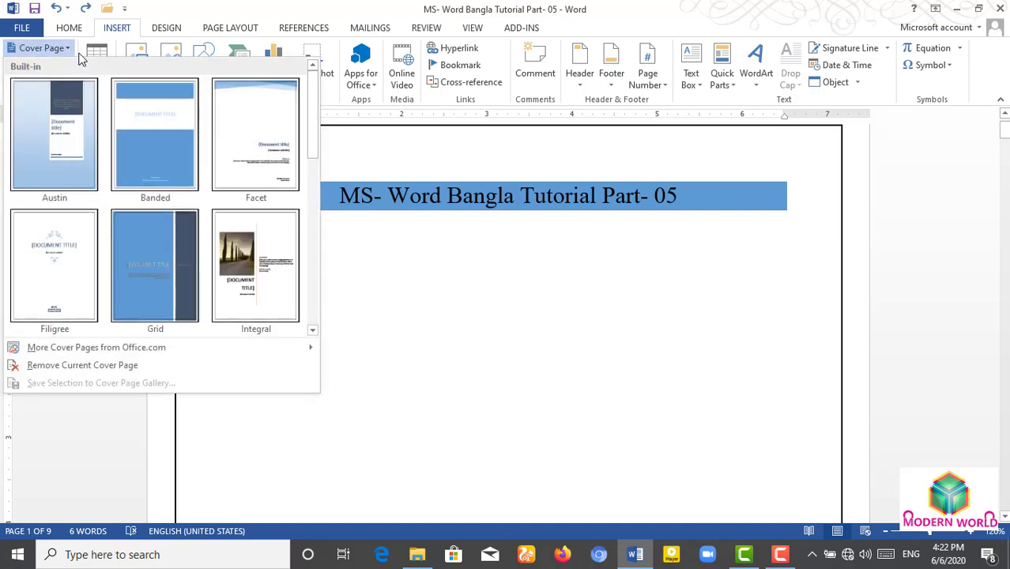
left_click(69, 49)
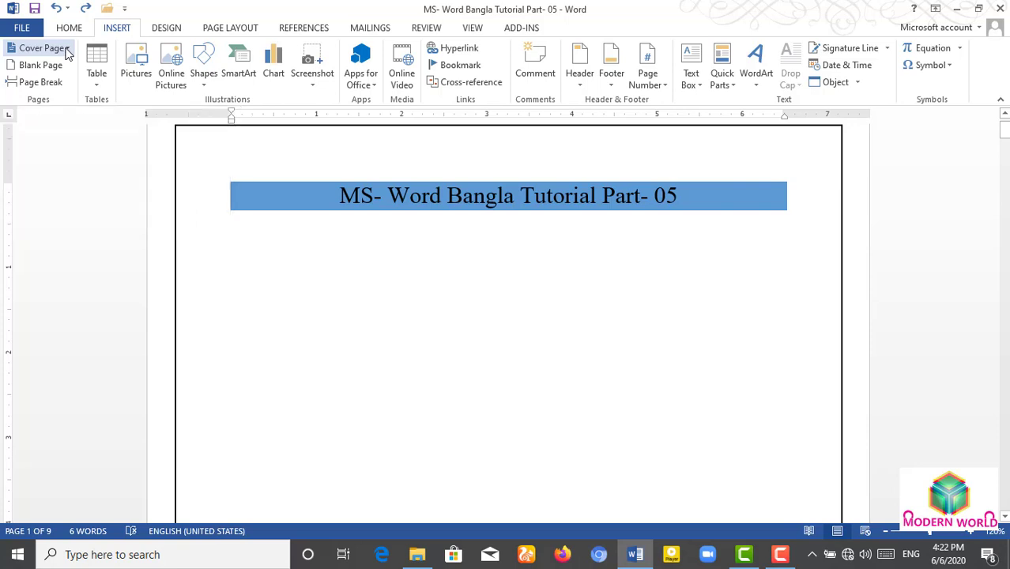
left_click(67, 50)
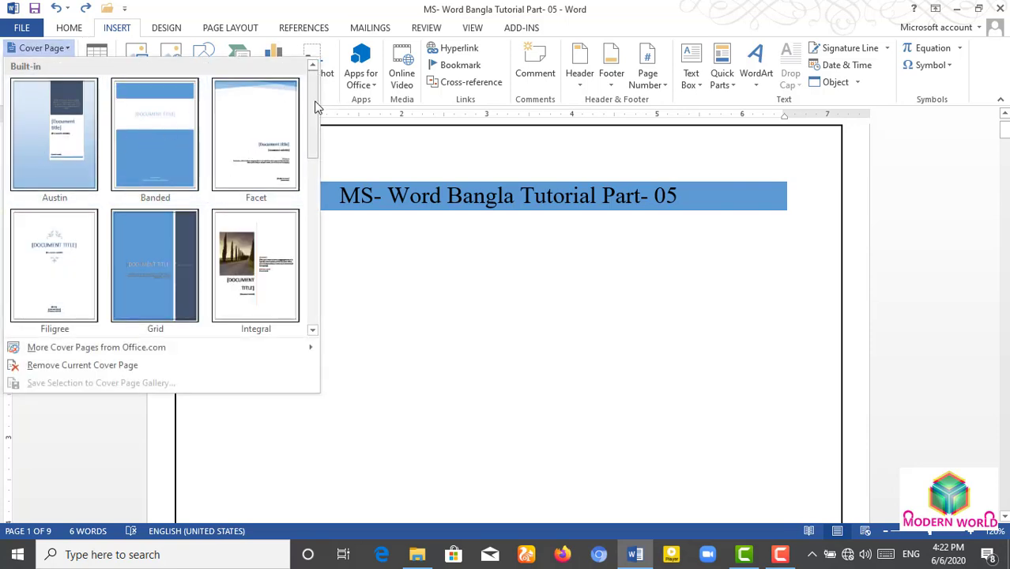
mouse_move(314, 107)
left_mouse_down()
mouse_move(310, 314)
mouse_move(310, 103)
left_mouse_up()
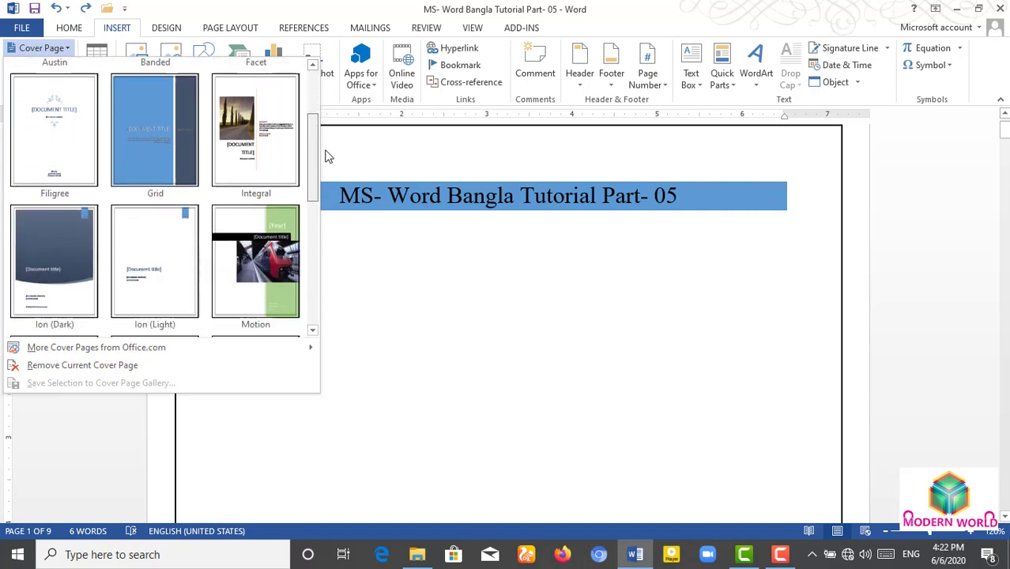
left_click_drag(309, 102, 204, 128)
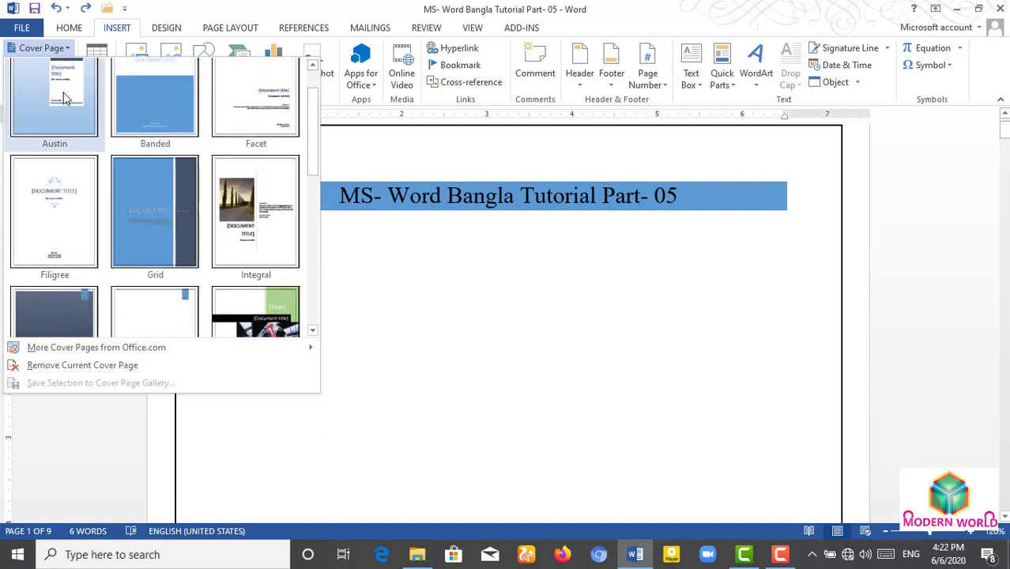
left_click(174, 97)
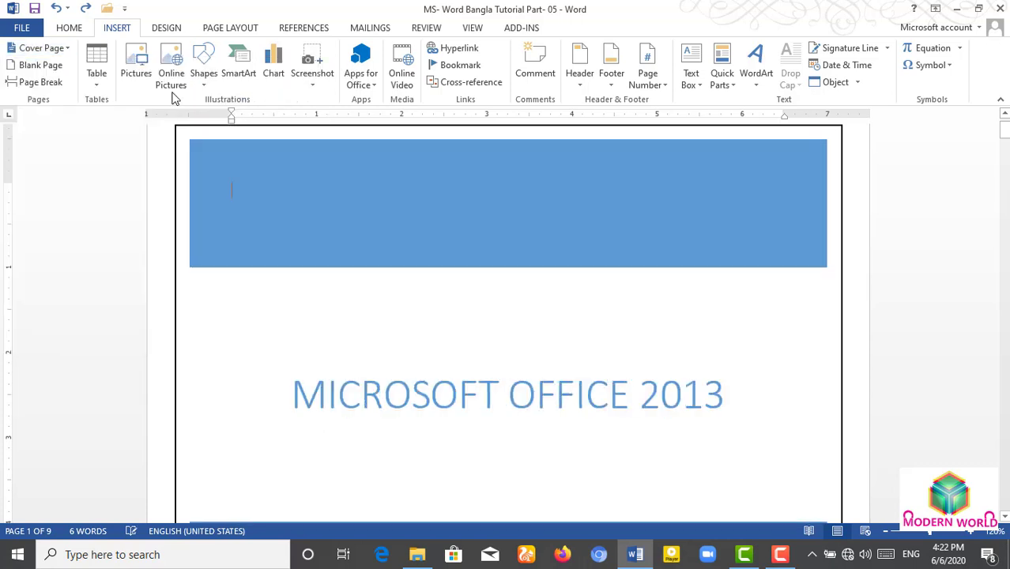
scroll(555, 409, "down", 10)
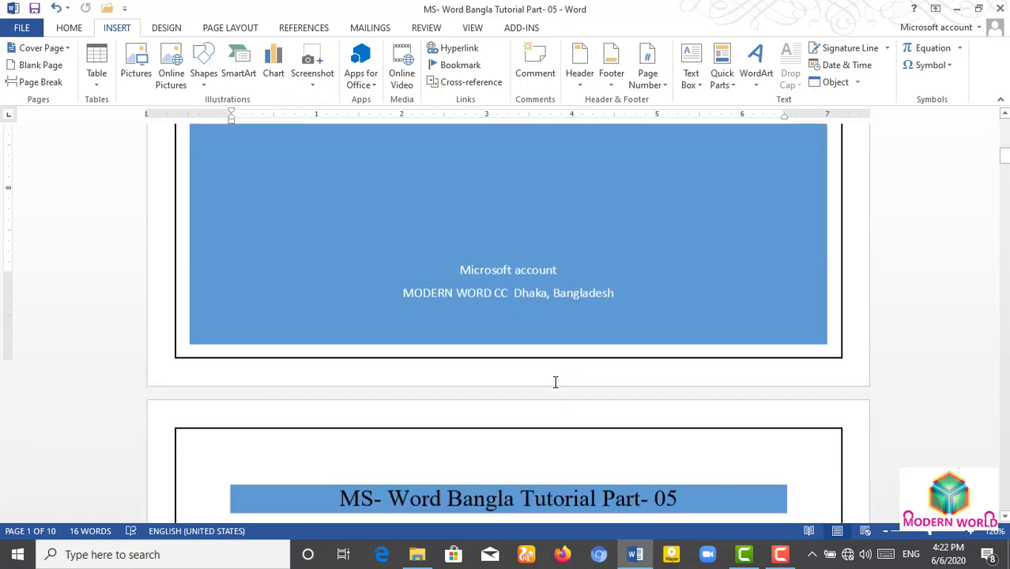
scroll(545, 372, "down", 5)
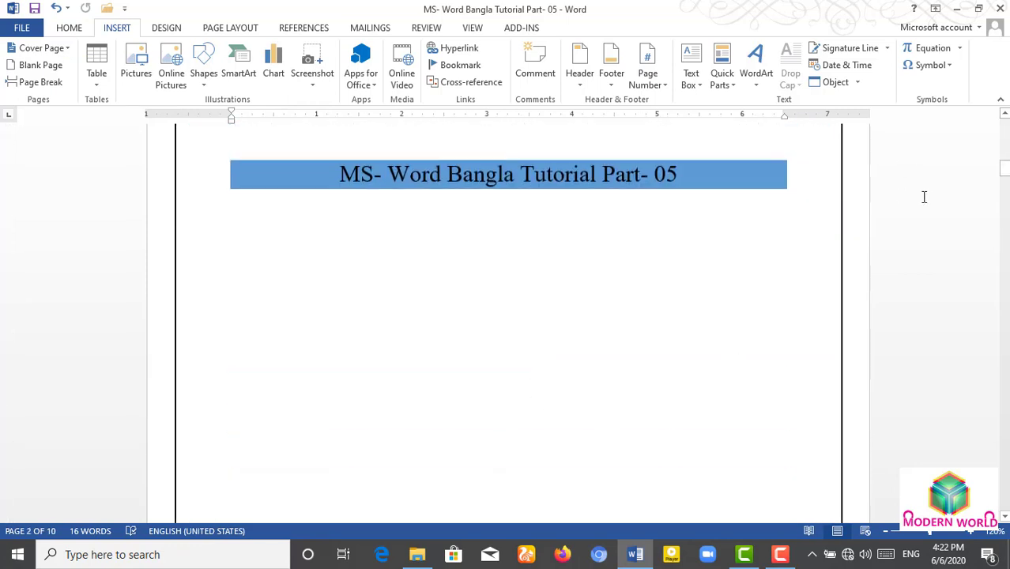
left_click_drag(1004, 168, 1004, 188)
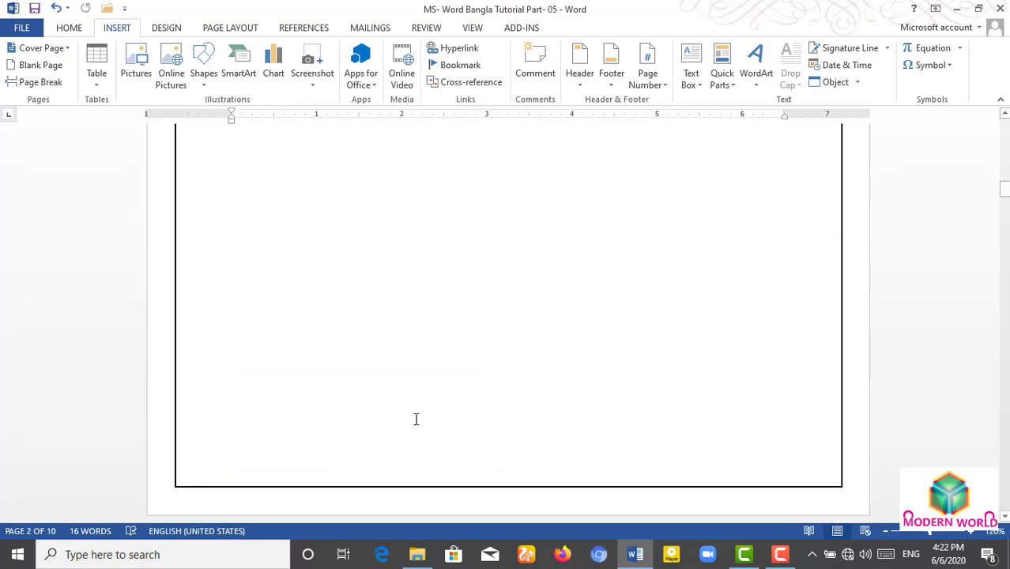
scroll(416, 419, "up", 2)
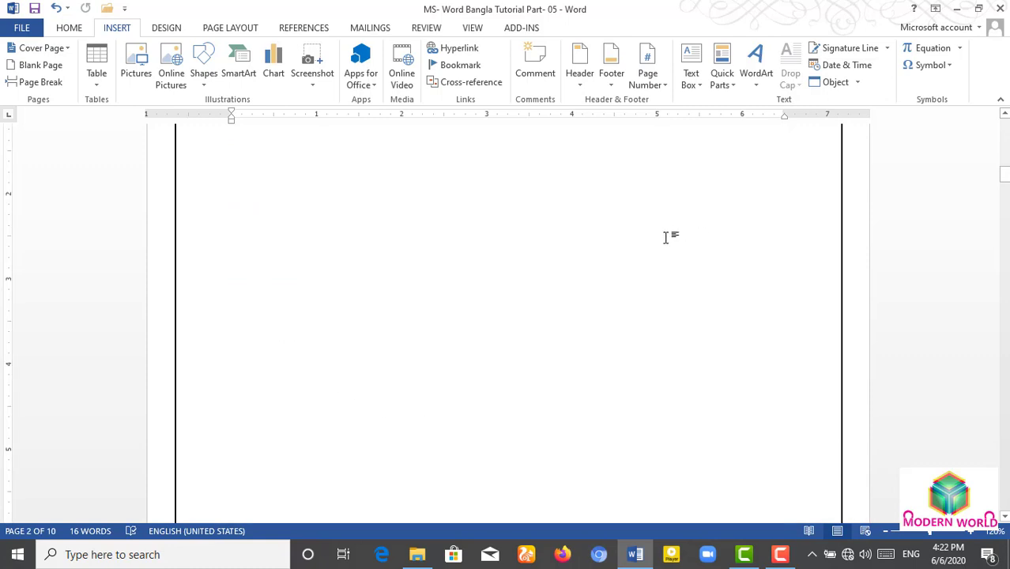
scroll(604, 225, "up", 3)
scroll(520, 211, "down", 5)
left_click_drag(1006, 184, 1006, 138)
scroll(730, 268, "up", 3)
scroll(671, 385, "down", 2)
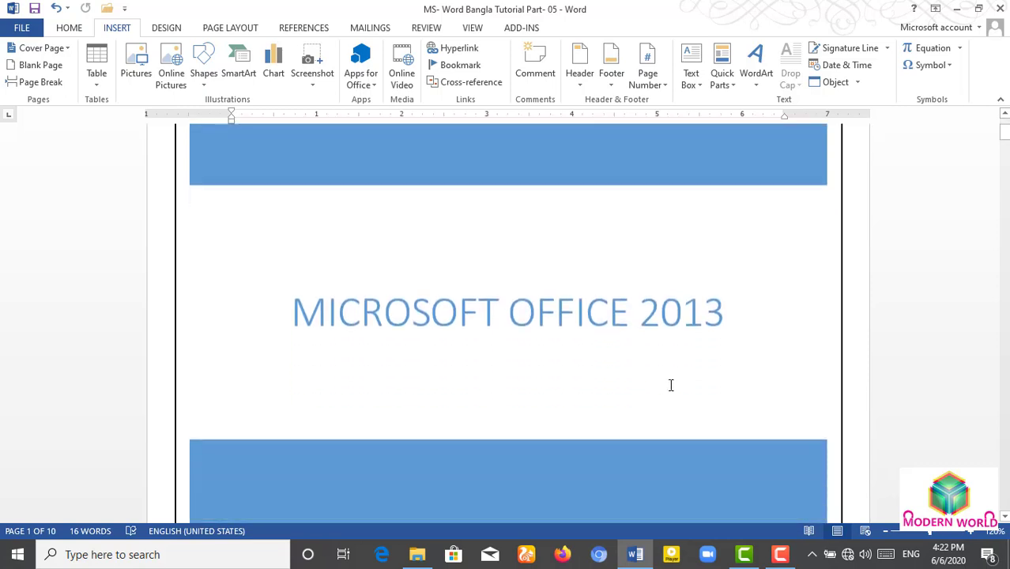
scroll(613, 381, "up", 2)
scroll(613, 381, "down", 1)
scroll(467, 210, "down", 4)
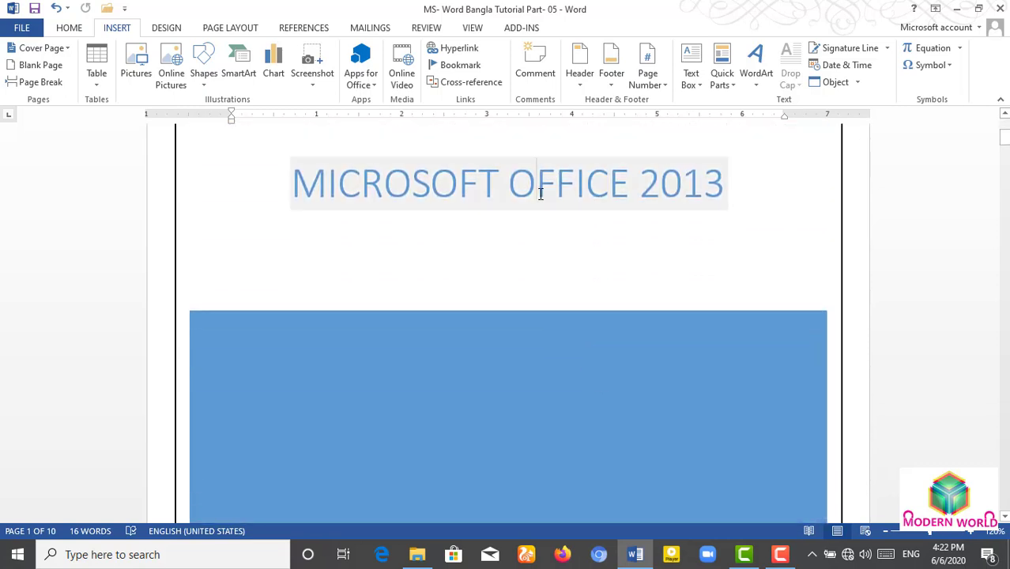
left_click_drag(540, 193, 723, 237)
left_click(444, 189)
- Overwrite the MICROSOFT OFFICE 2013 title with 'MS- WORD 2014', then delete the trailing 4
triple_click(444, 192)
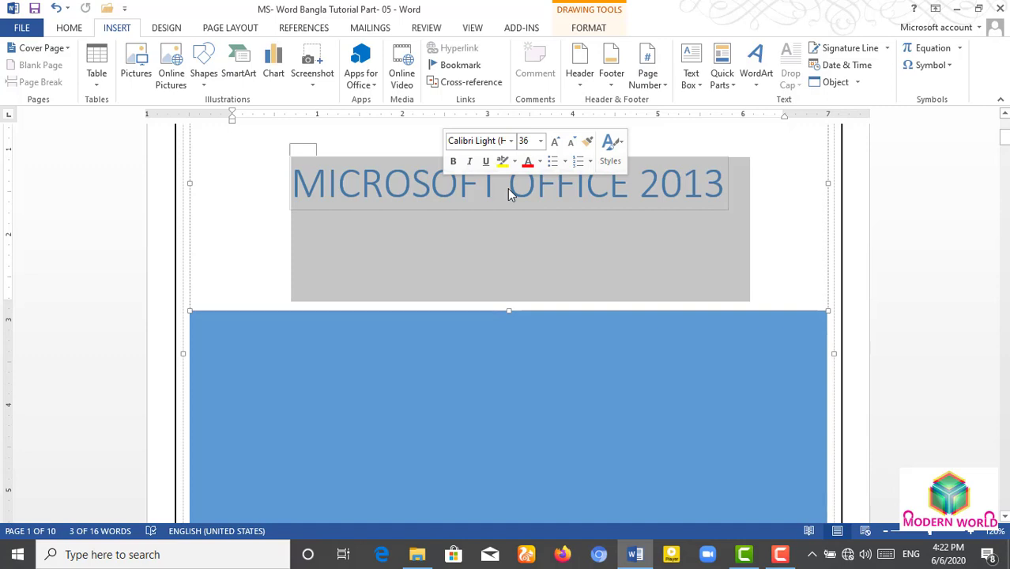
type("M")
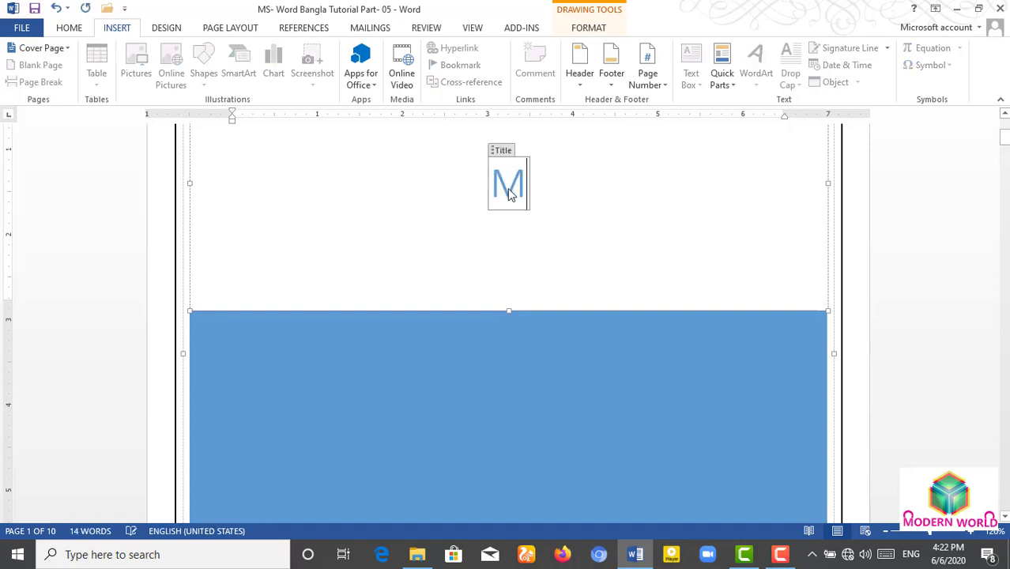
type("S-")
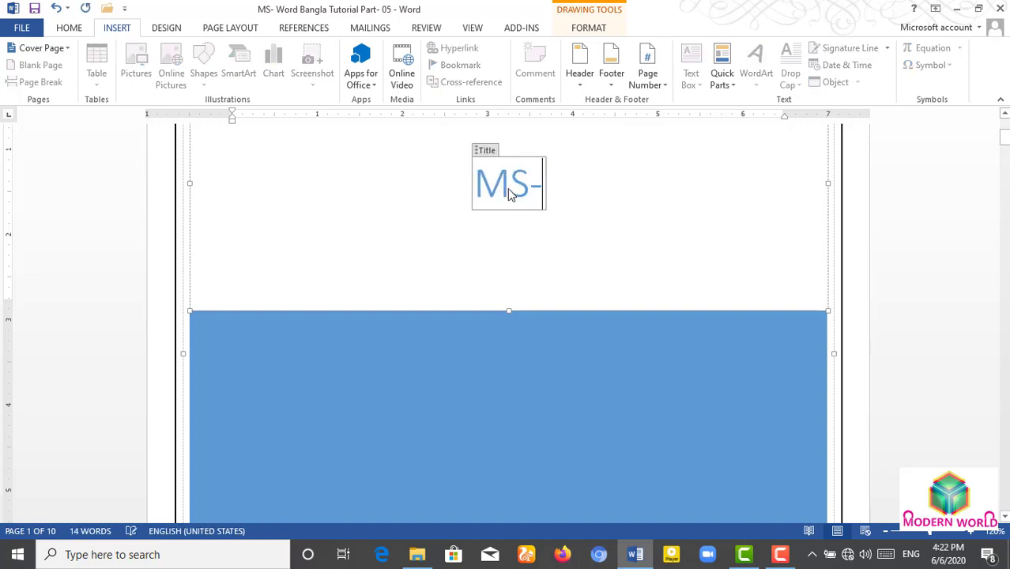
type(" WOR")
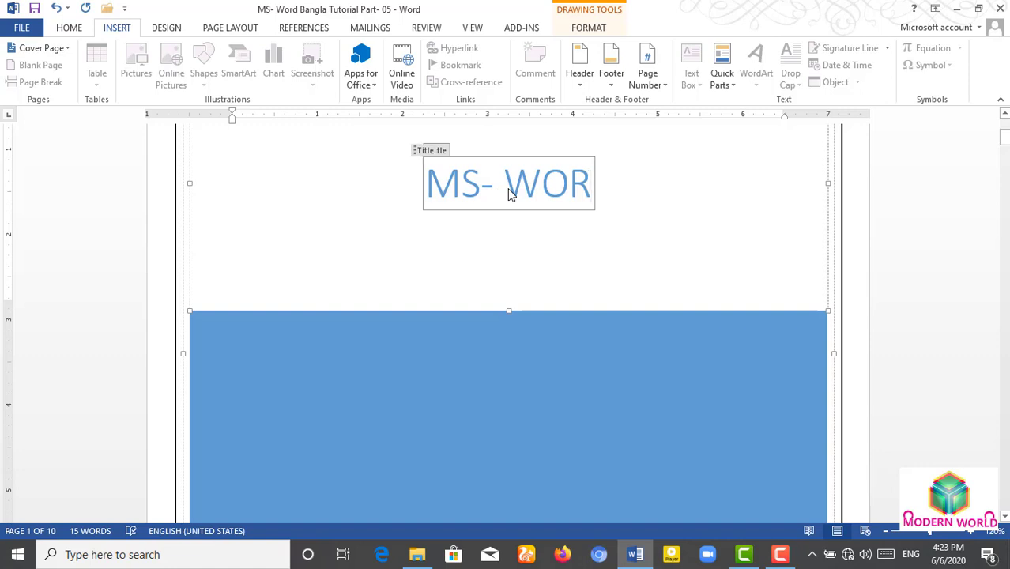
type("D 2014")
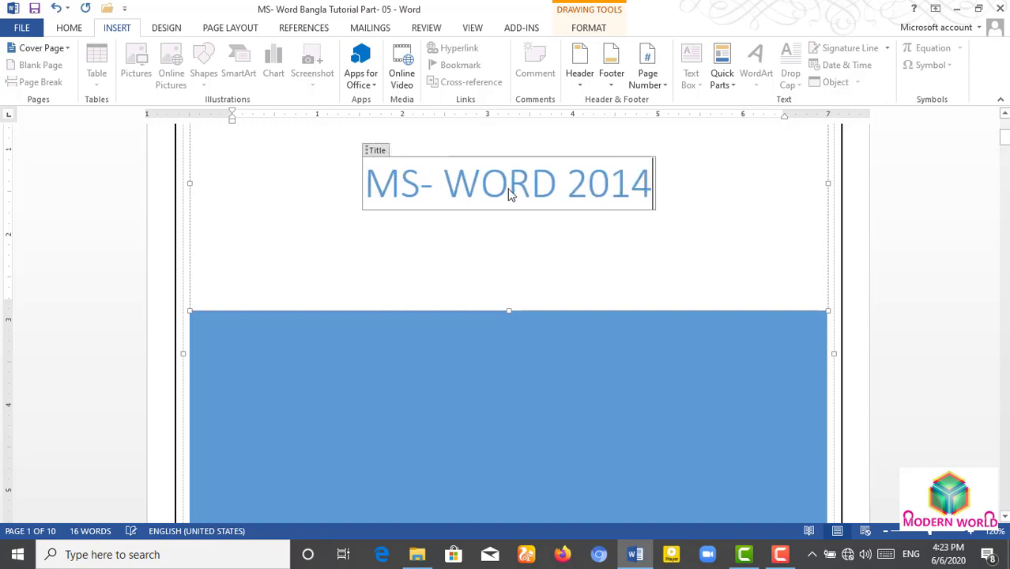
key("BackSpace")
- Finish the title as 'MS- WORD 2013' and replace the author line with 'Bangla Tutorial'
type("3")
scroll(572, 329, "down", 1)
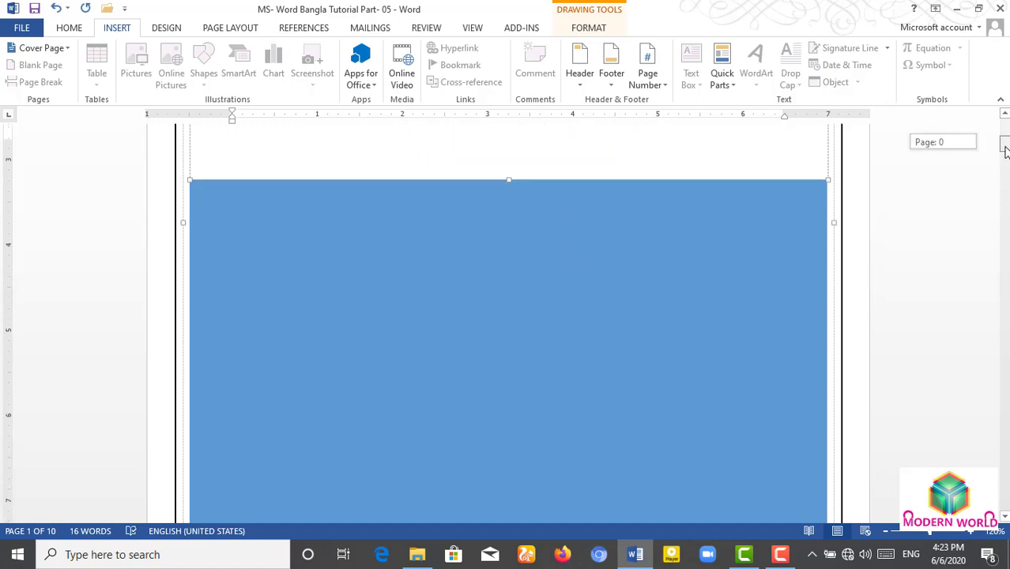
left_click_drag(1005, 143, 1004, 156)
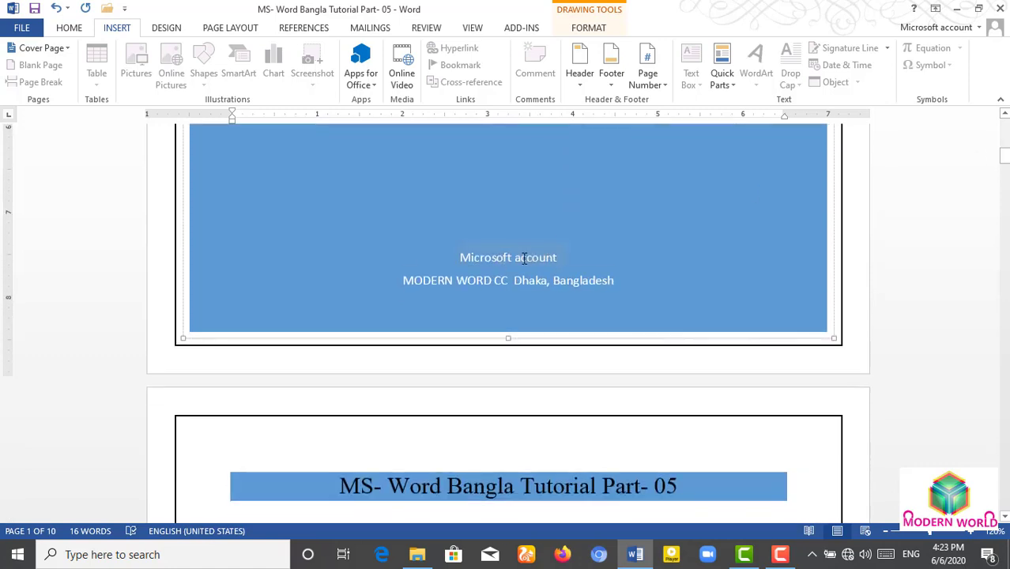
triple_click(524, 258)
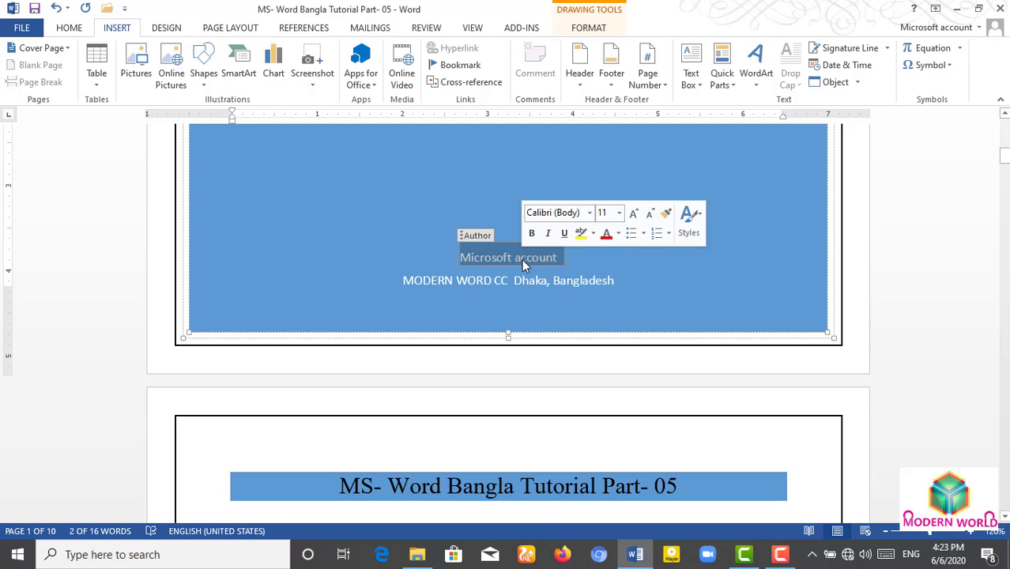
type("Ba")
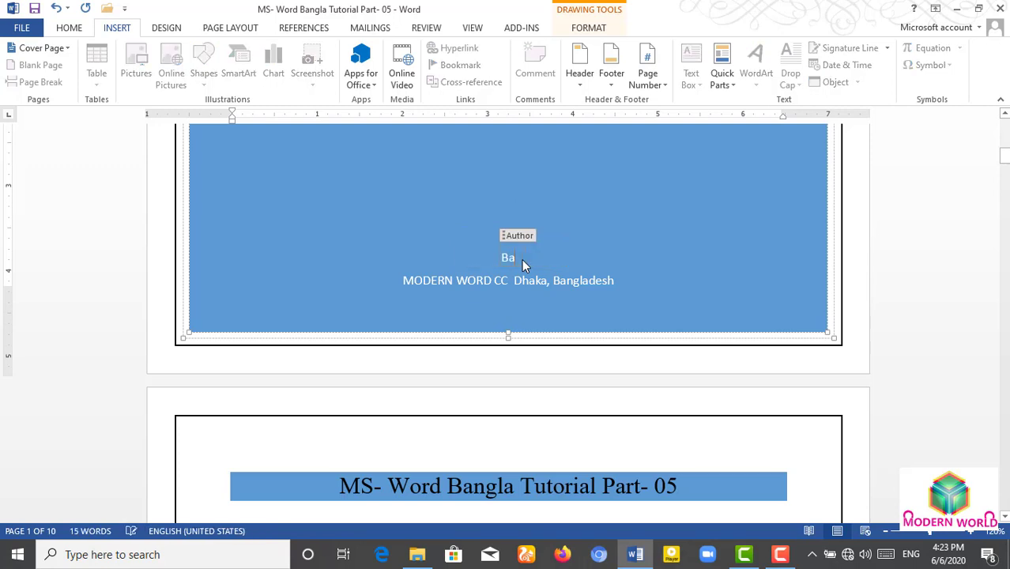
type("ngla Tu")
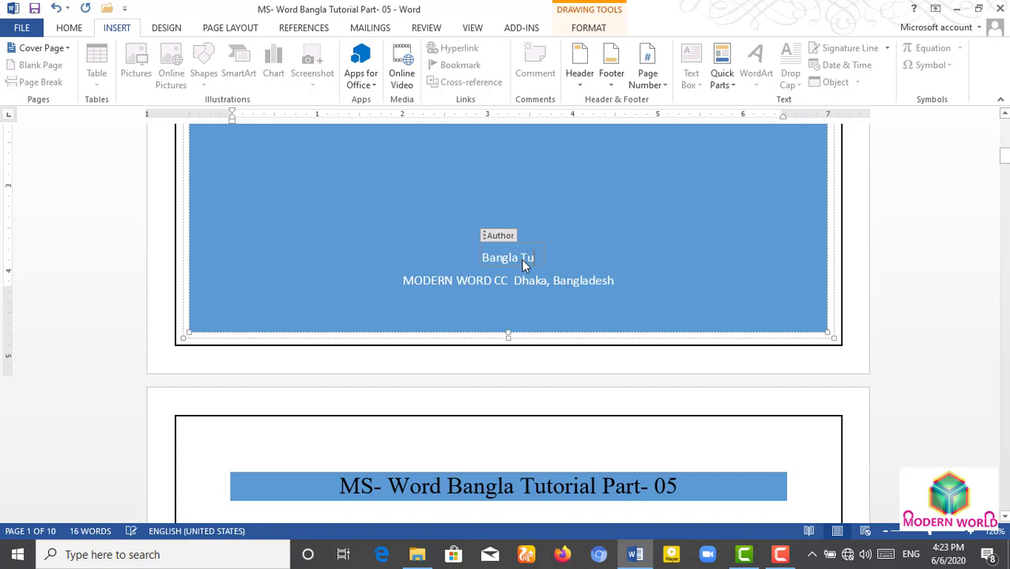
type("torial")
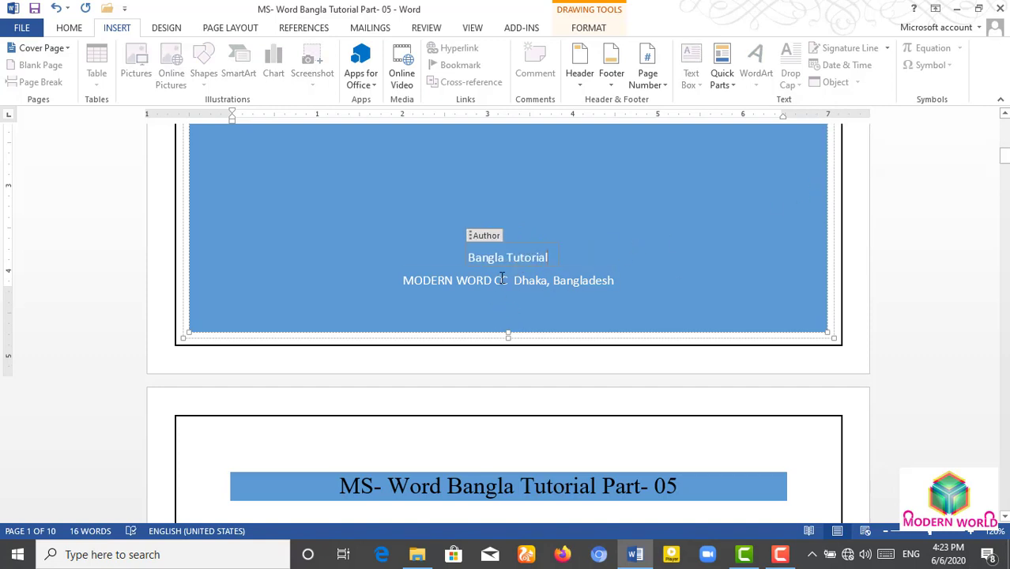
- Delete the company name, Dhaka, Bangladesh address and author text from the blue cover block
left_click(506, 281)
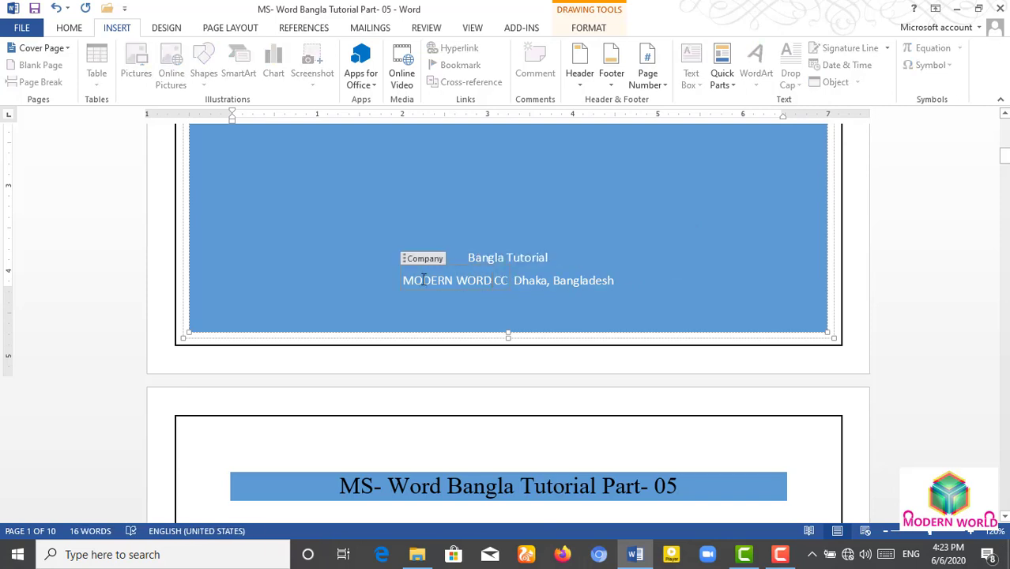
left_click_drag(401, 280, 467, 281)
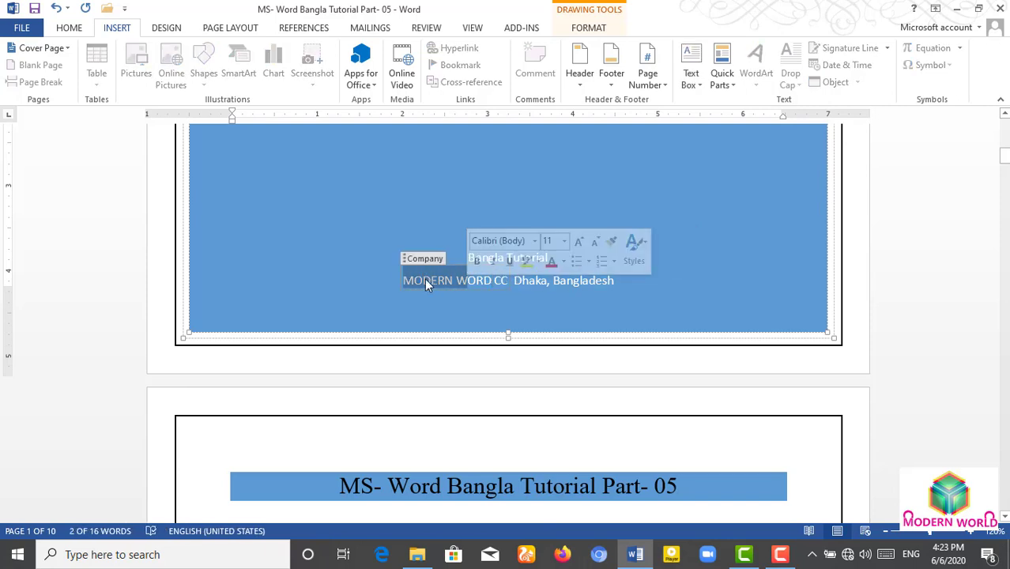
left_click(462, 285)
key("ctrl+a")
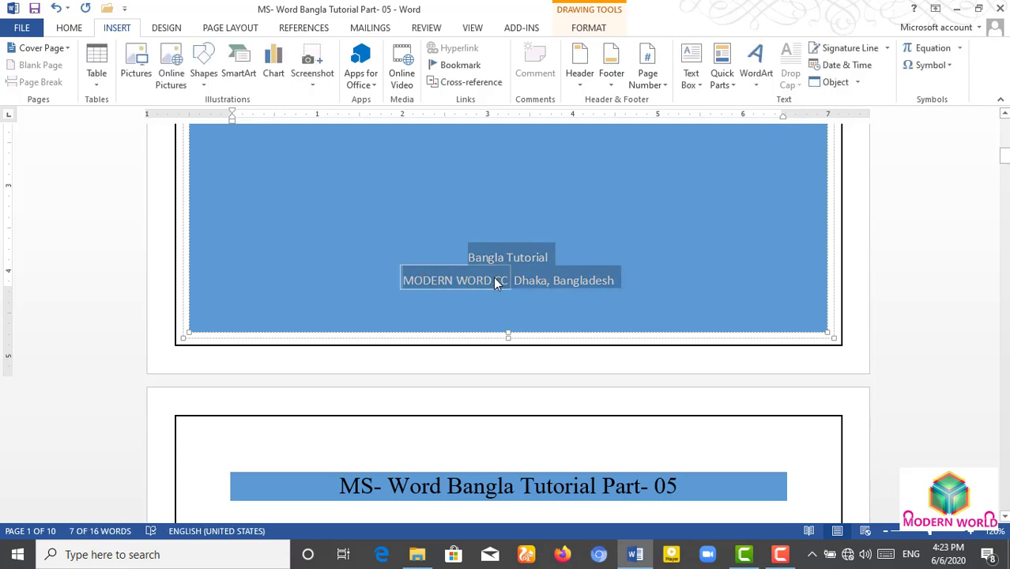
left_click(523, 283)
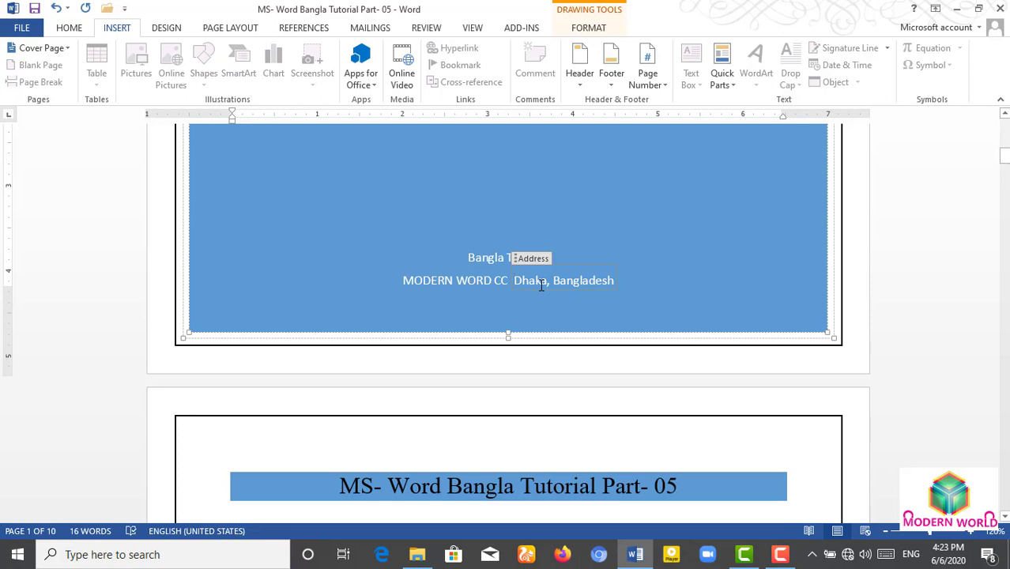
left_click(541, 283)
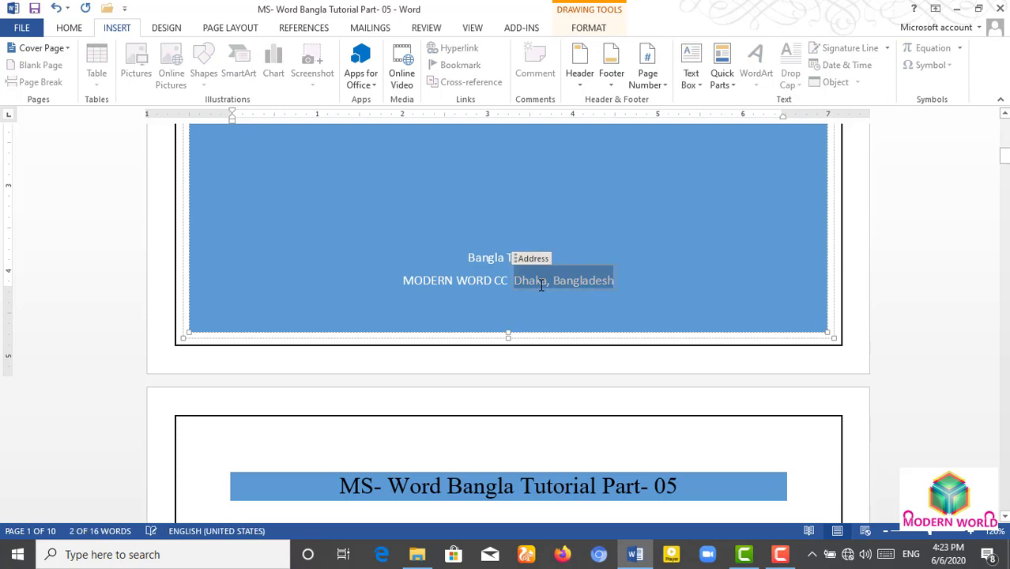
key("Delete")
key("BackSpace")
key("BackSpace")
key("BackSpace")
key("BackSpace")
key("BackSpace")
key("BackSpace")
key("BackSpace")
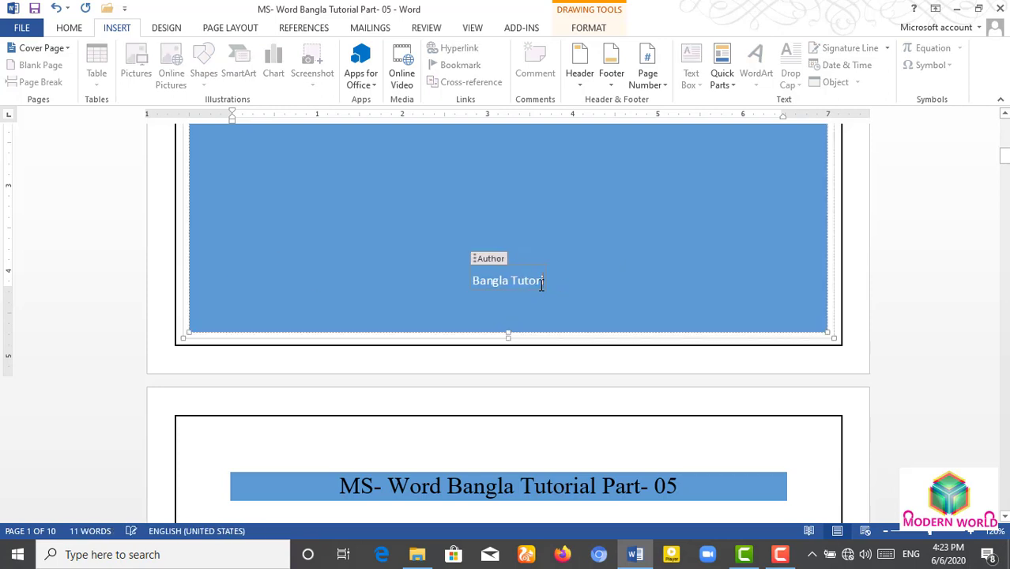
key("BackSpace")
key("BackSpace")
key("BackSpace")
key("BackSpace")
key("BackSpace")
key("BackSpace")
key("BackSpace")
key("BackSpace")
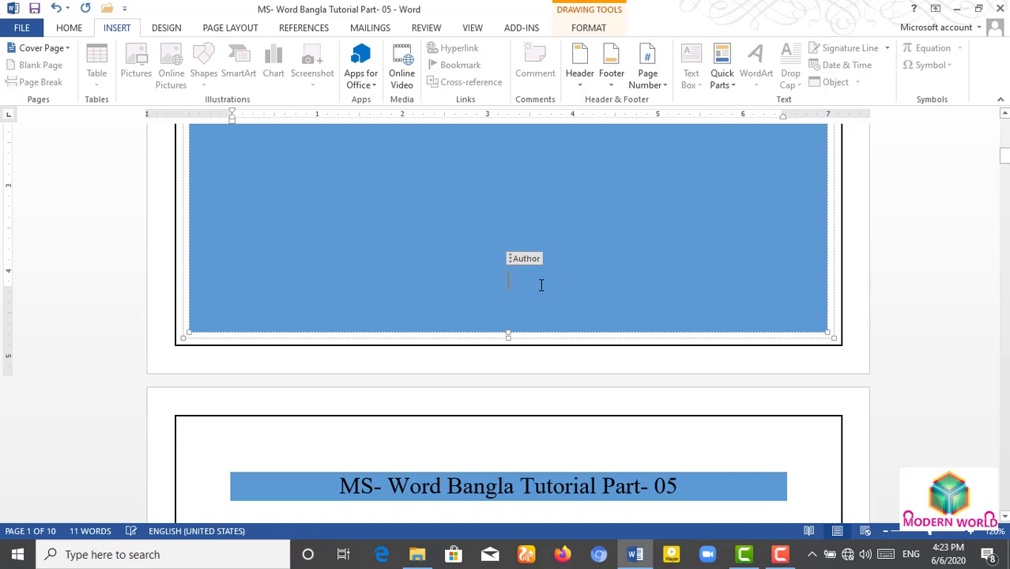
type("gfsgfsgfs")
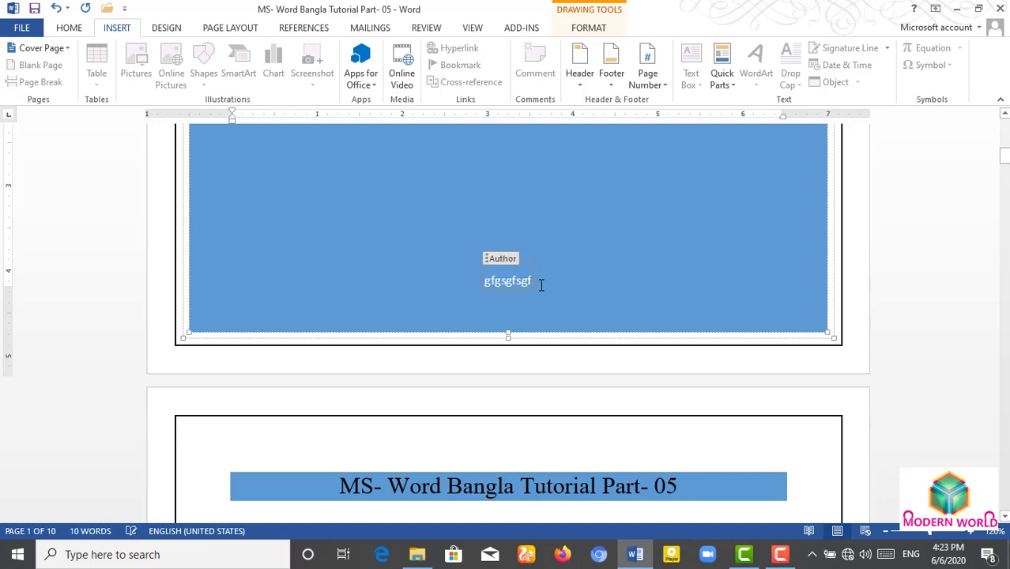
key("BackSpace")
key("BackSpace")
key("BackSpace")
key("BackSpace")
key("BackSpace")
key("BackSpace")
key("BackSpace")
- Draw a wide custom text box across the blue cover block
left_click(116, 28)
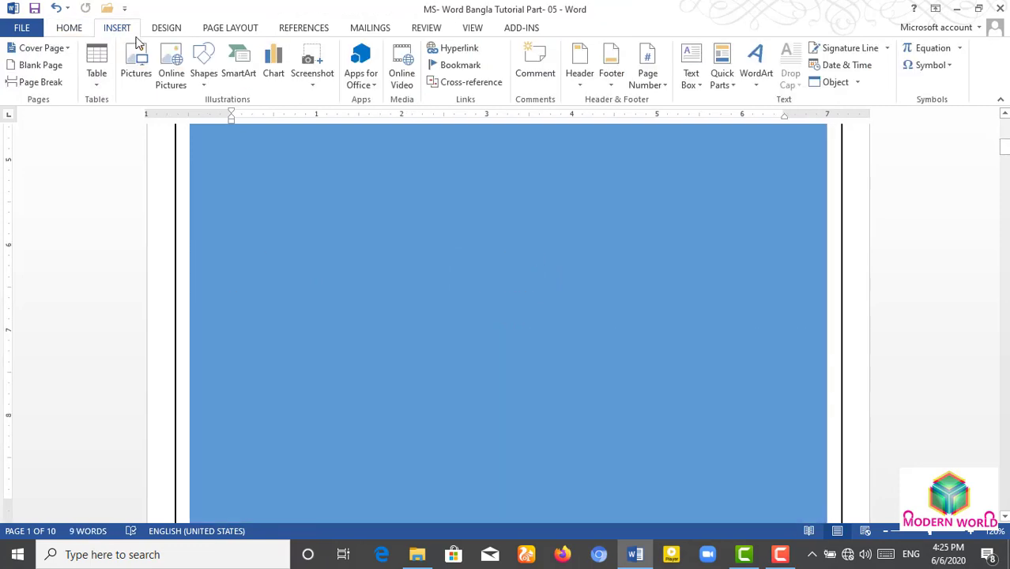
left_click(694, 79)
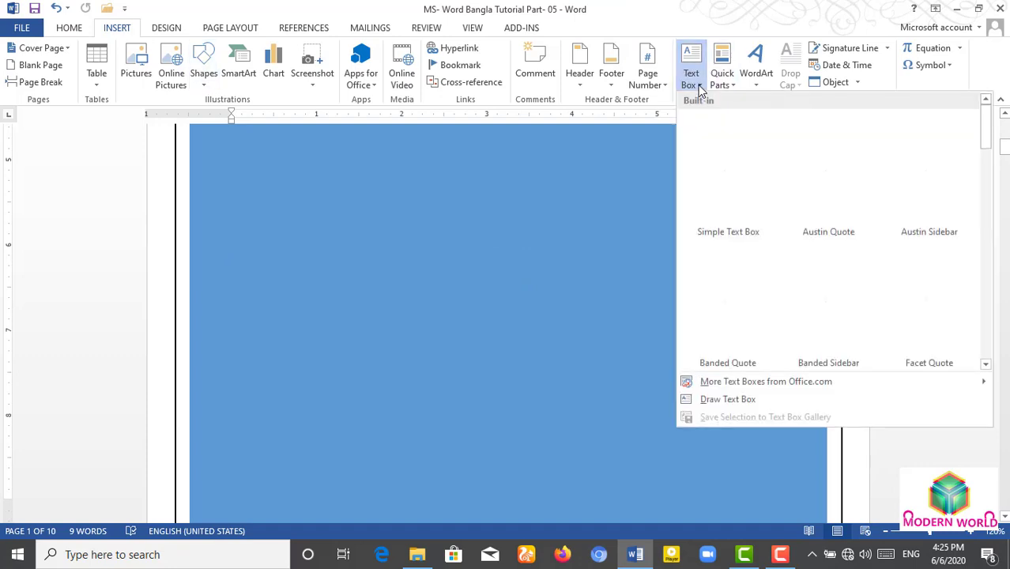
left_click(717, 401)
left_click_drag(285, 294, 710, 379)
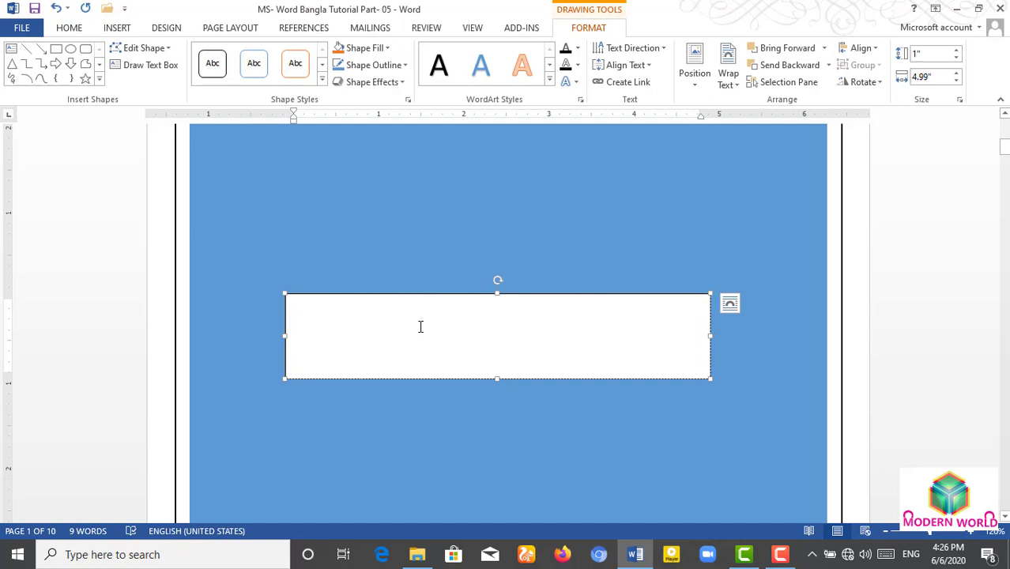
- Type the author's full name in the text box and enlarge its font size
type("Iman")
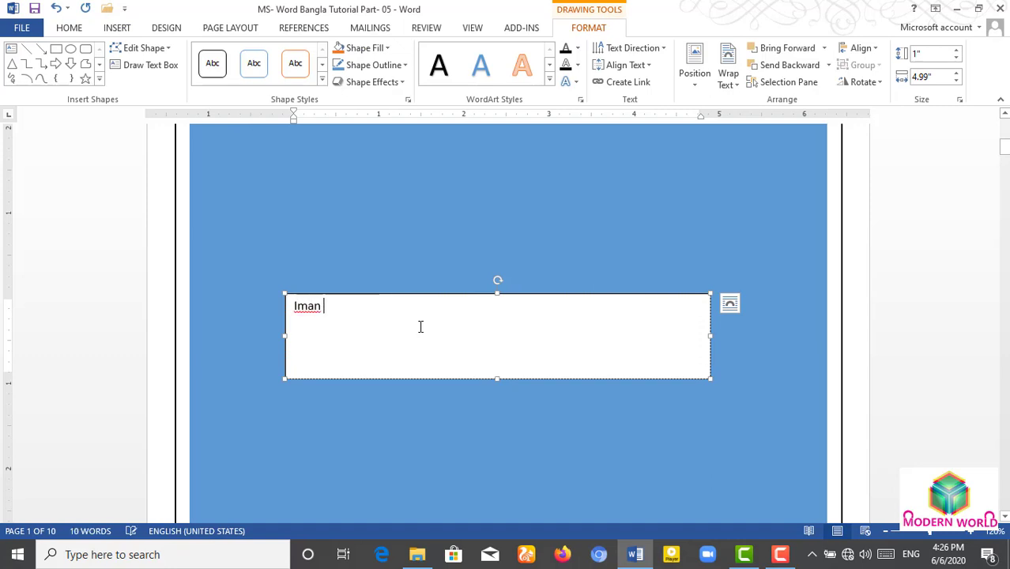
key("BackSpace")
key("BackSpace")
key("BackSpace")
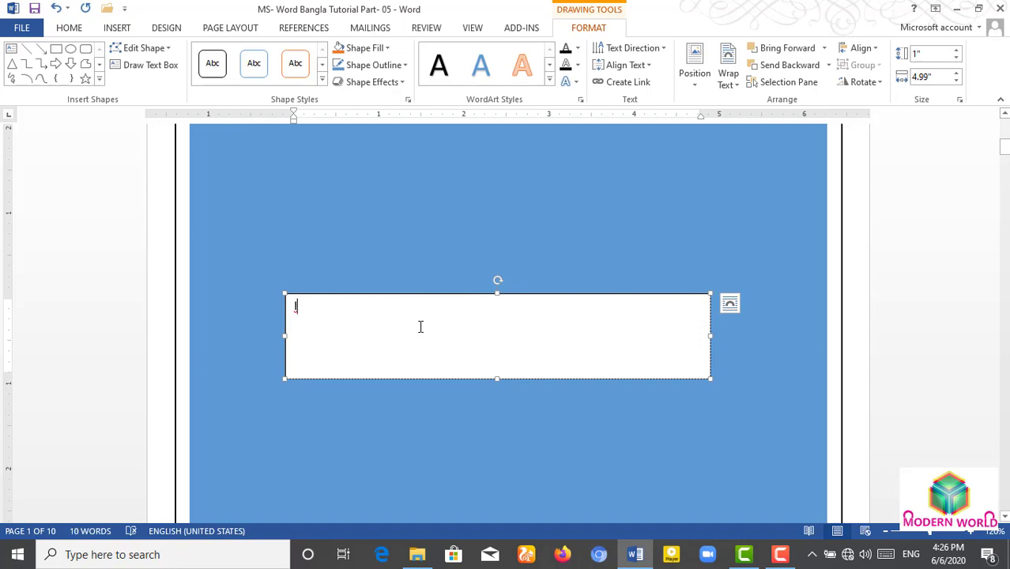
key("BackSpace")
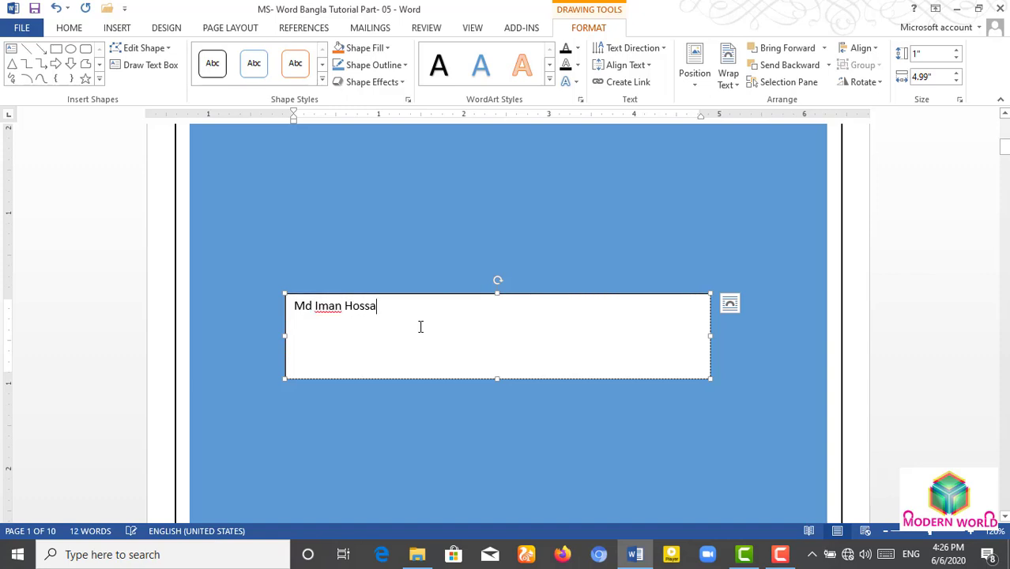
triple_click(347, 306)
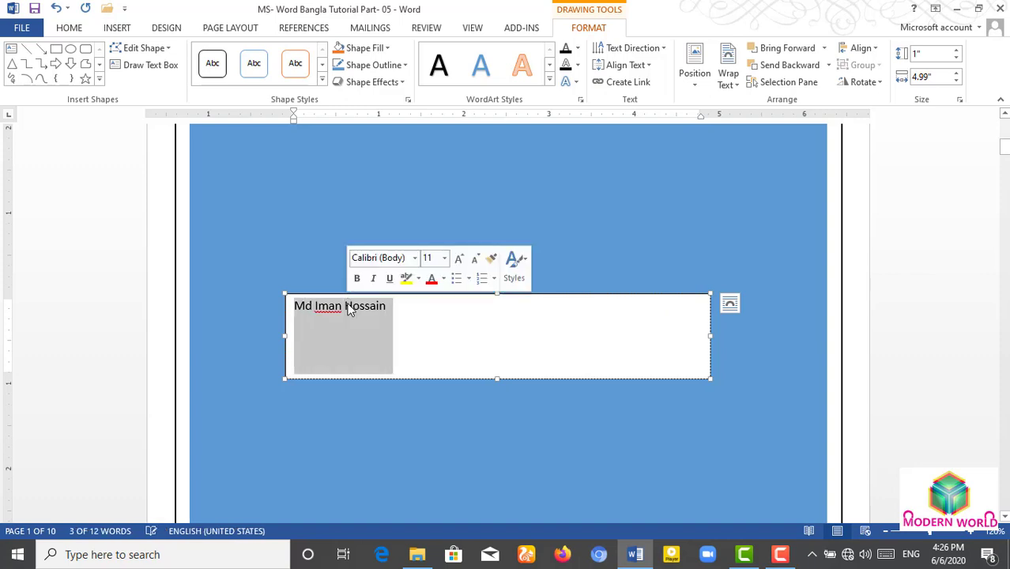
key("ctrl+shift+period")
key("ctrl+shift+period")
key("ctrl+shift+period")
key("ctrl+shift+period")
key("ctrl+shift+period")
key("ctrl+shift+period")
key("ctrl+shift+period")
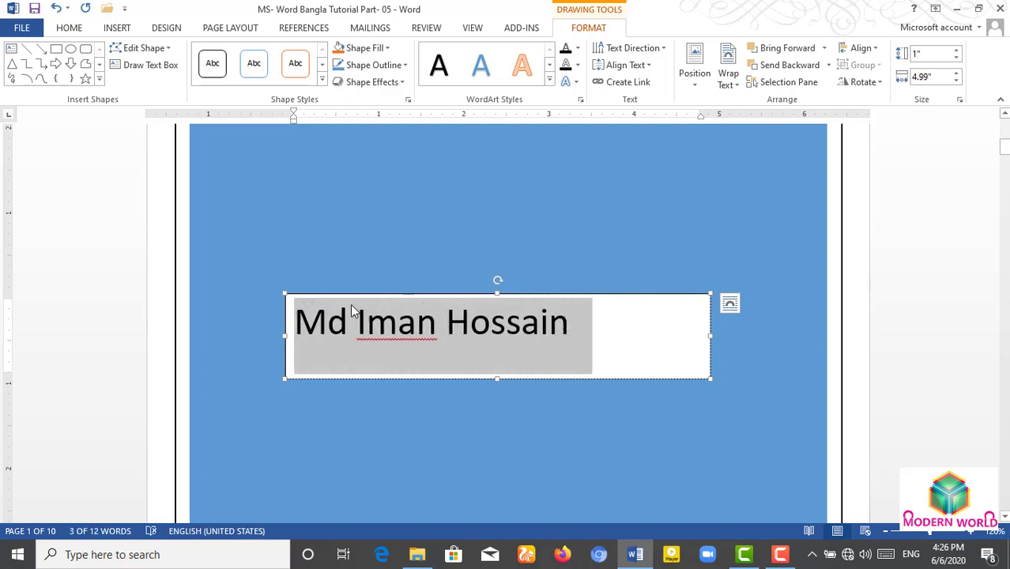
key("ctrl+shift+period")
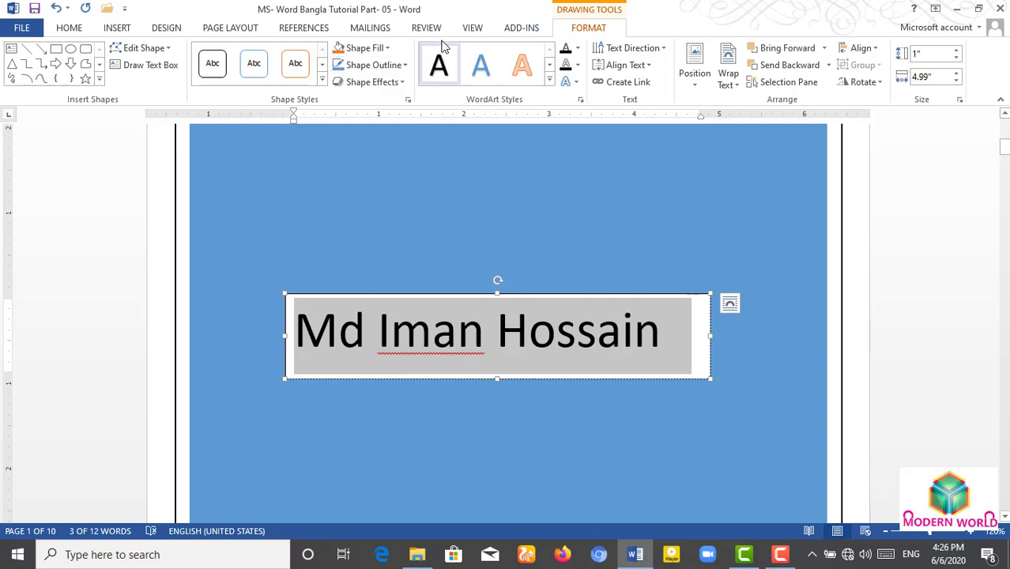
- Give the name's text box No Fill and No Outline
left_click(386, 48)
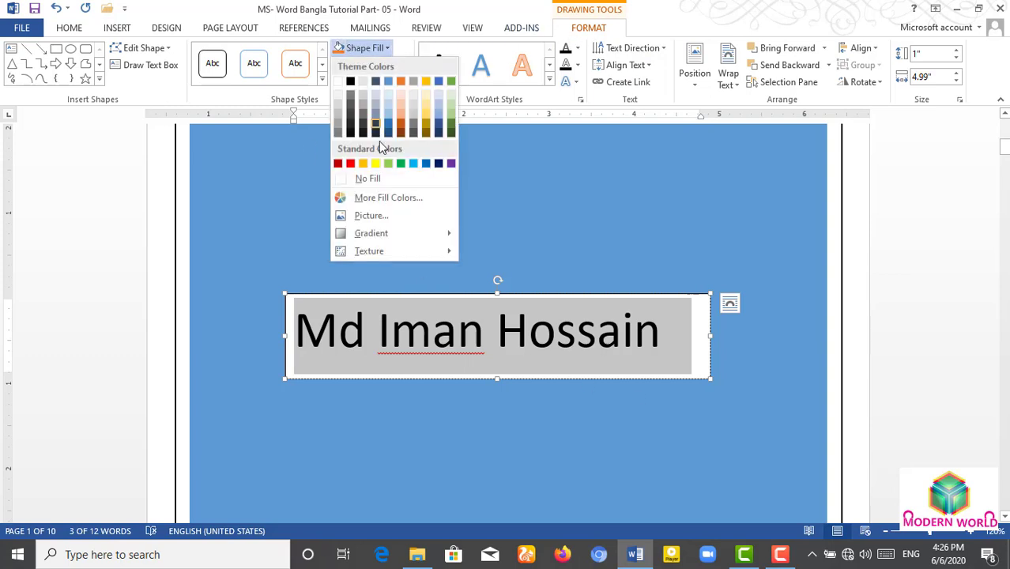
left_click(368, 178)
left_click(404, 66)
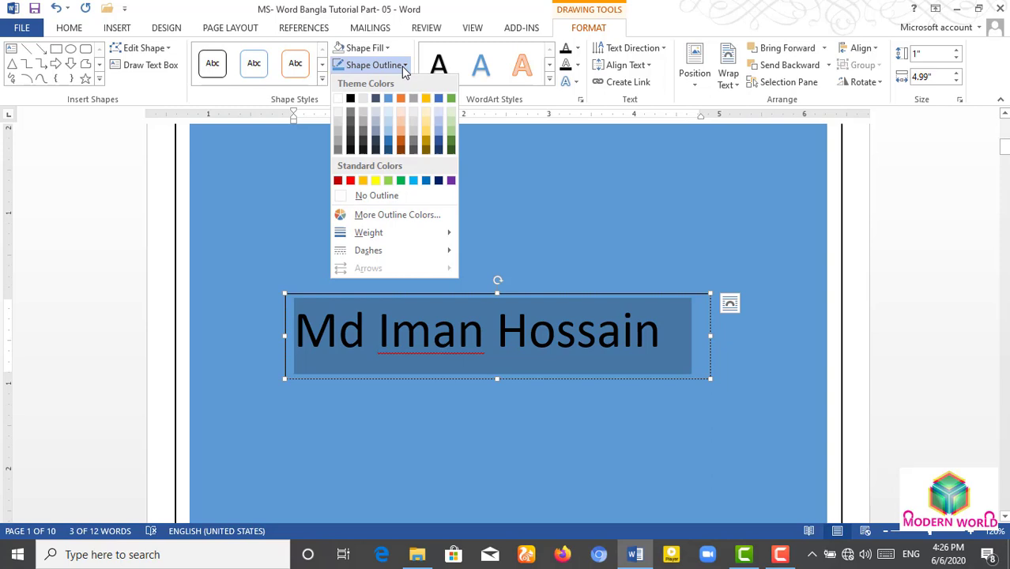
left_click(370, 195)
- Apply a shadowed style from the Text Effects gallery to the whole name
left_click(565, 348)
left_click(575, 373)
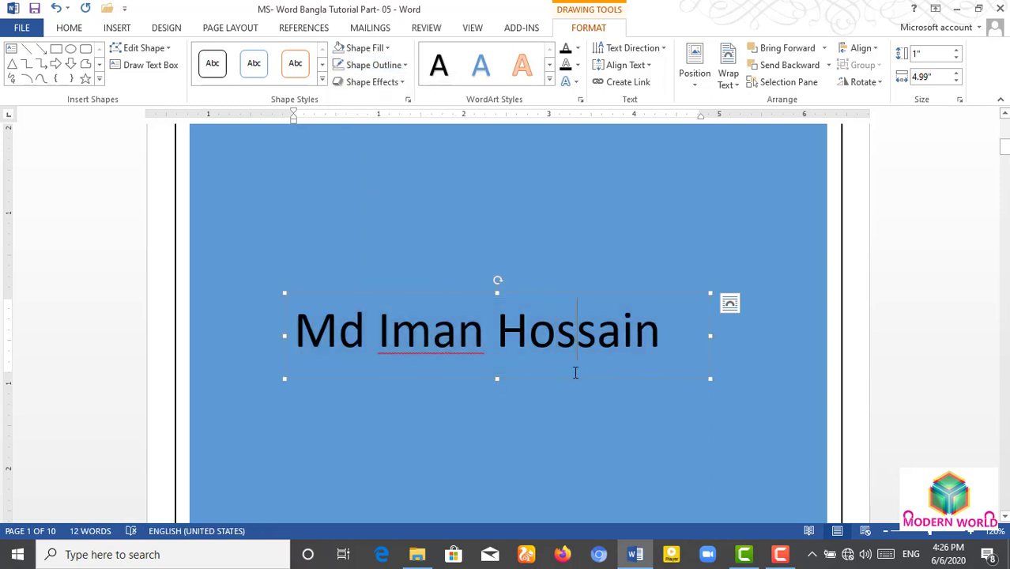
scroll(543, 308, "up", 1, "ctrl")
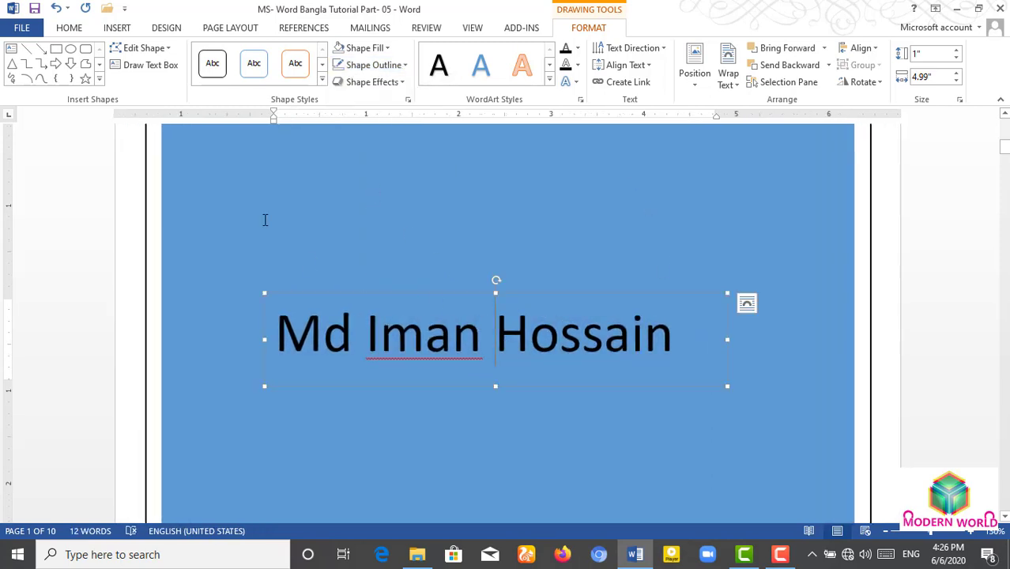
left_click(70, 28)
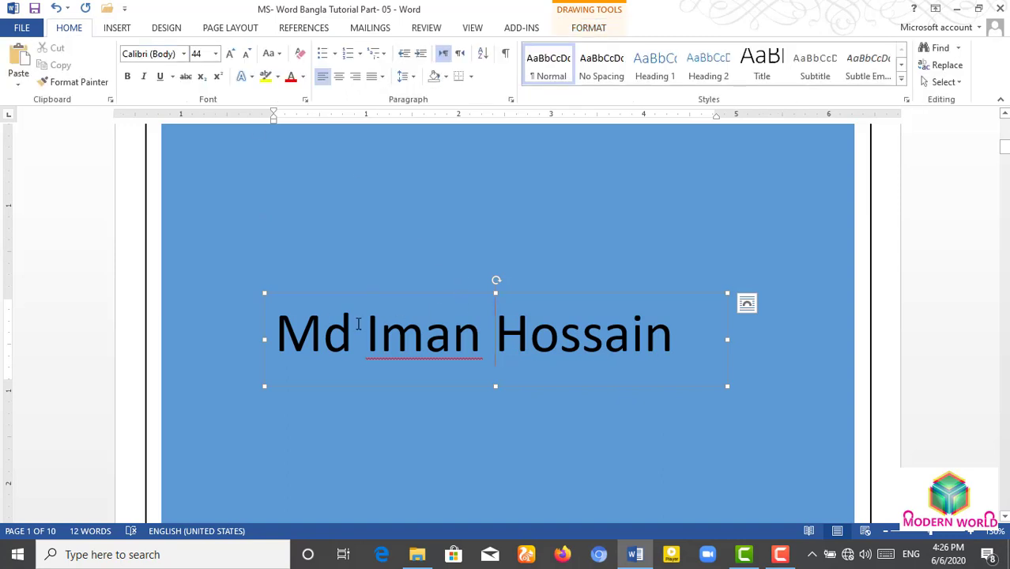
triple_click(322, 324)
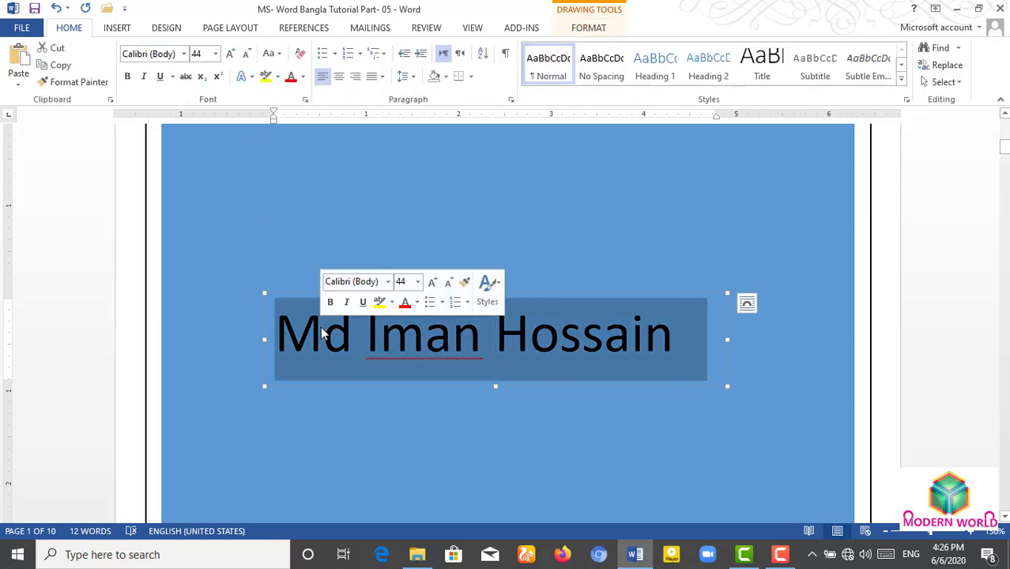
left_click(251, 77)
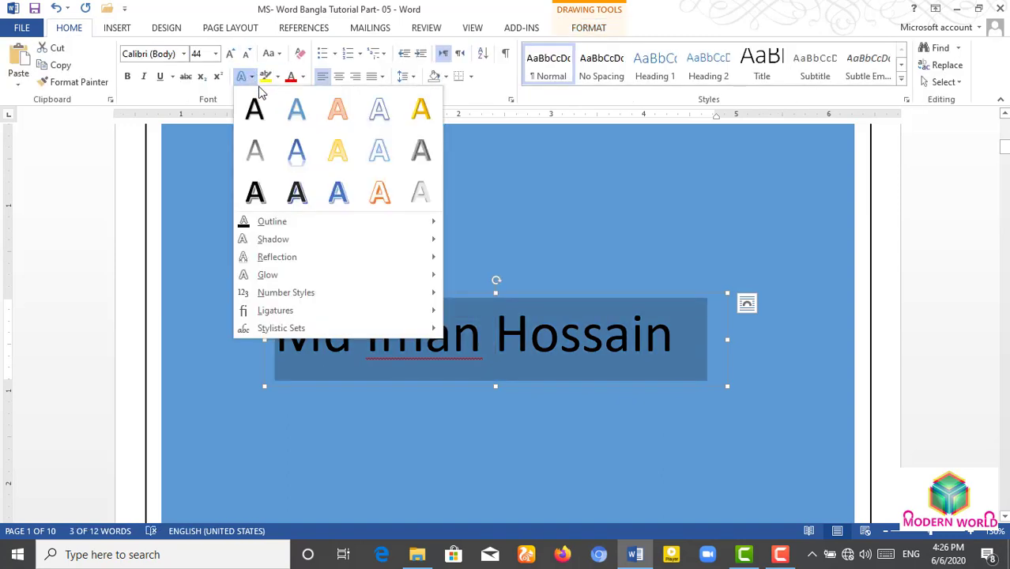
left_click(264, 200)
left_click(584, 243)
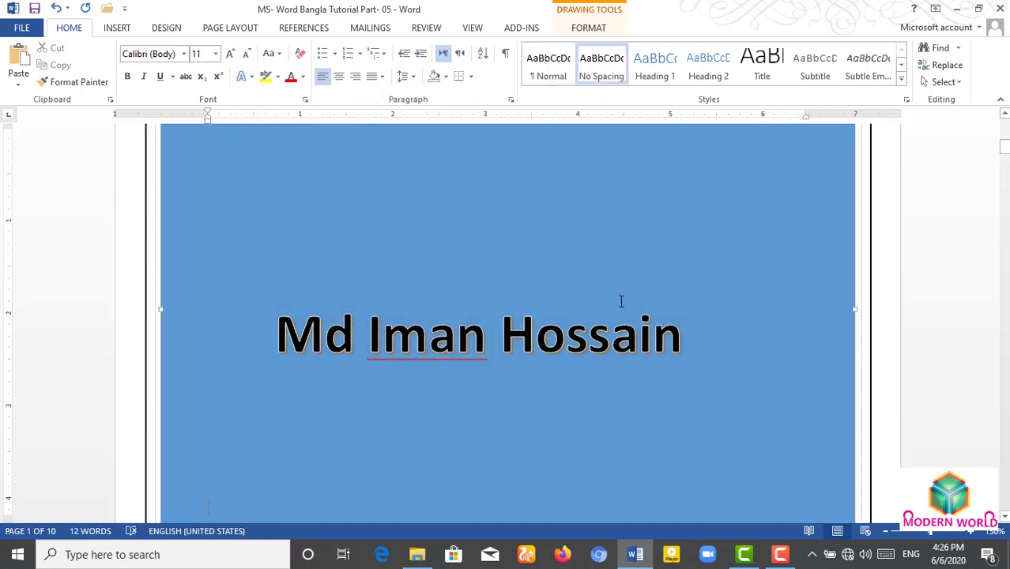
scroll(622, 308, "down", 3)
scroll(623, 314, "down", 4)
scroll(614, 291, "down", 2, "ctrl")
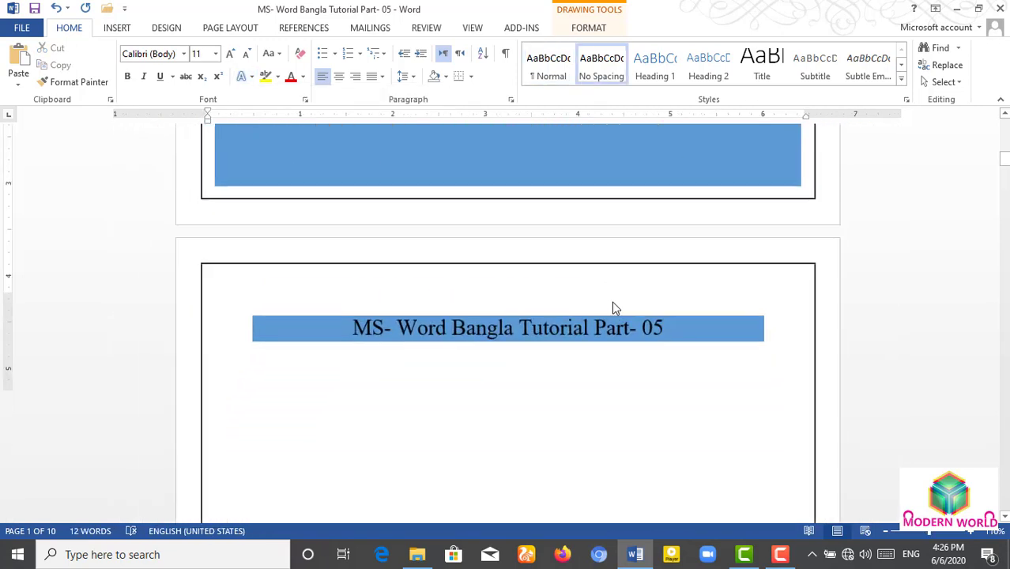
scroll(553, 268, "up", 3)
scroll(521, 259, "up", 5)
scroll(518, 255, "up", 4)
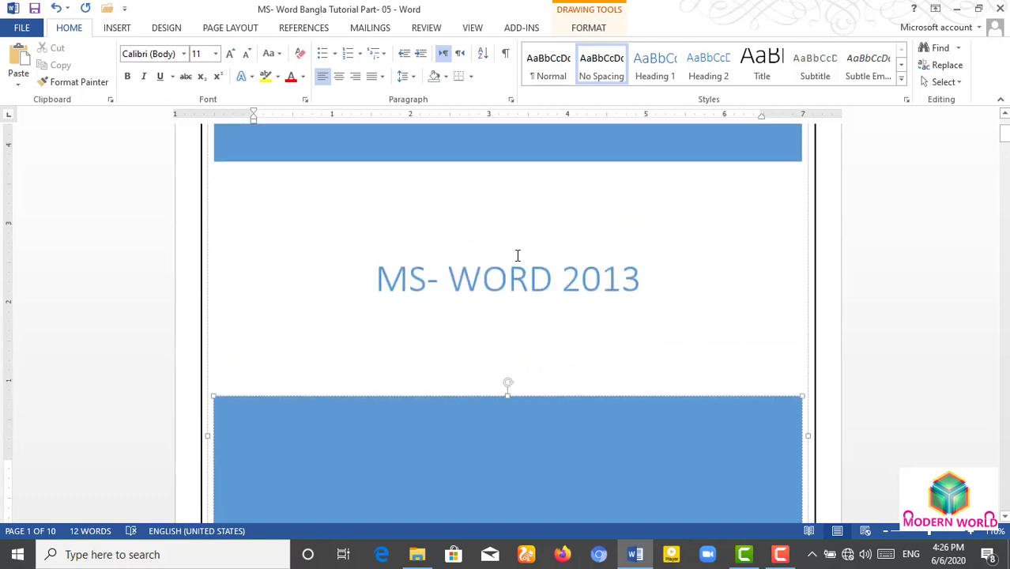
left_click(116, 30)
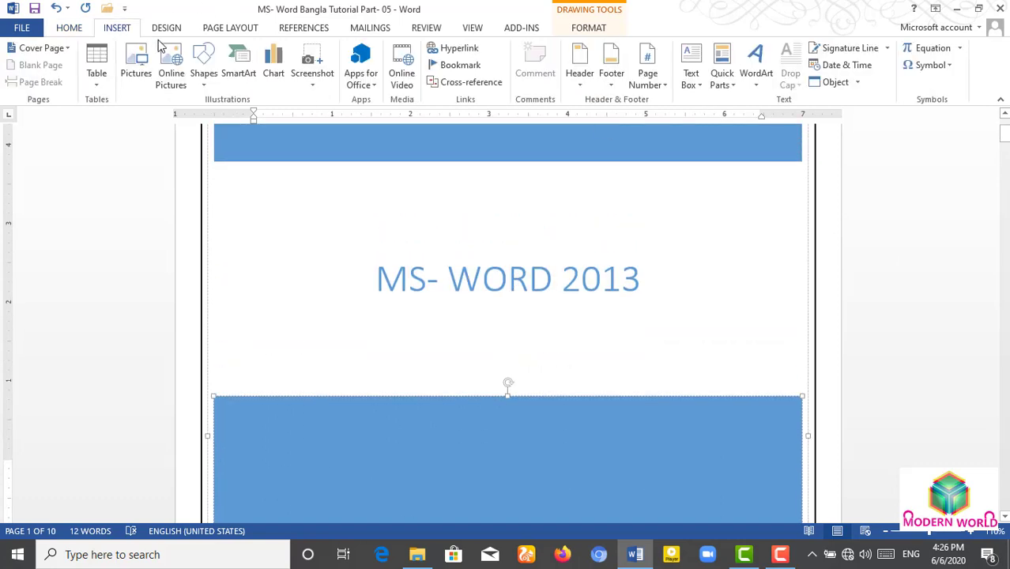
left_click(68, 49)
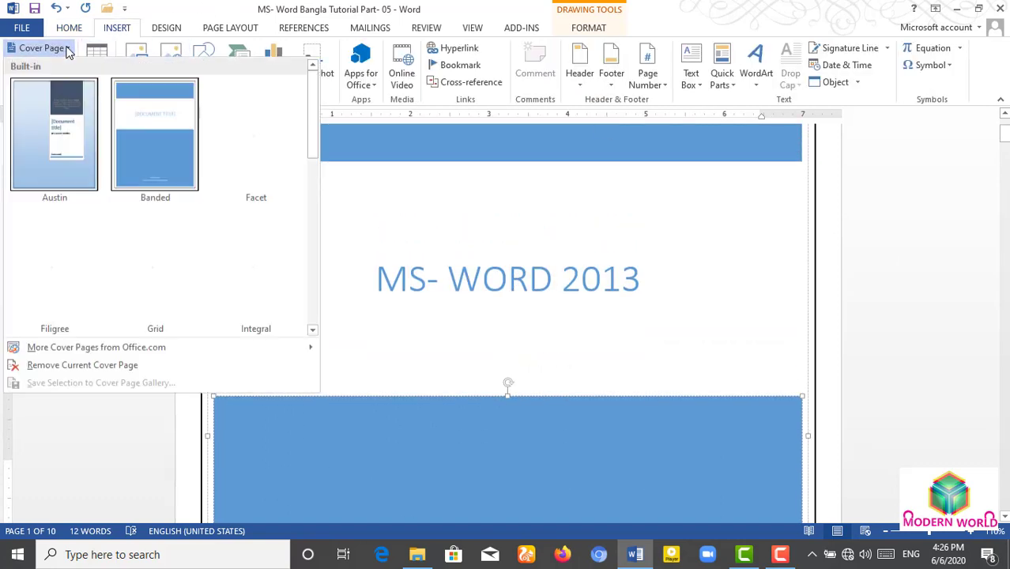
left_click(532, 369)
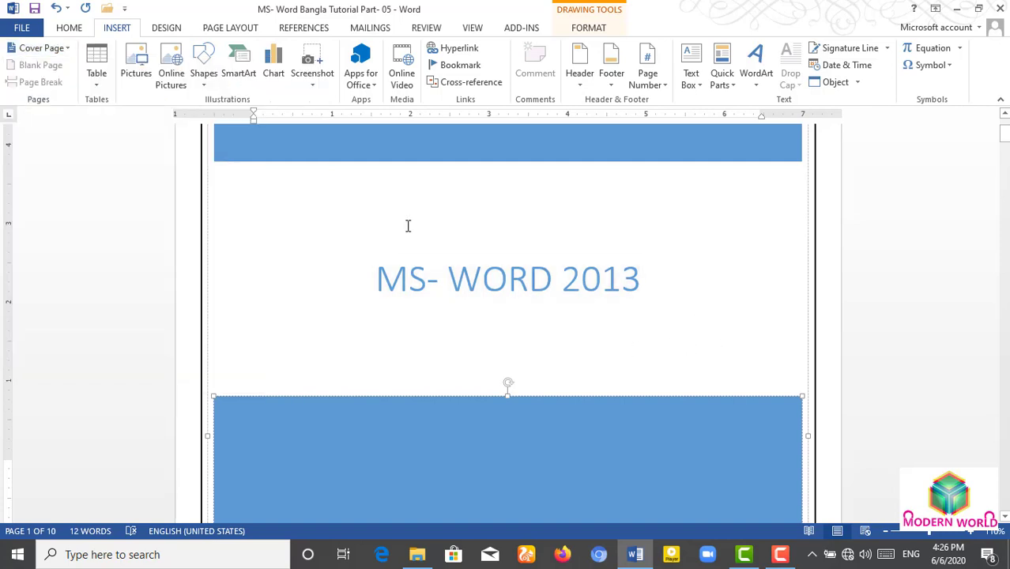
left_click(68, 47)
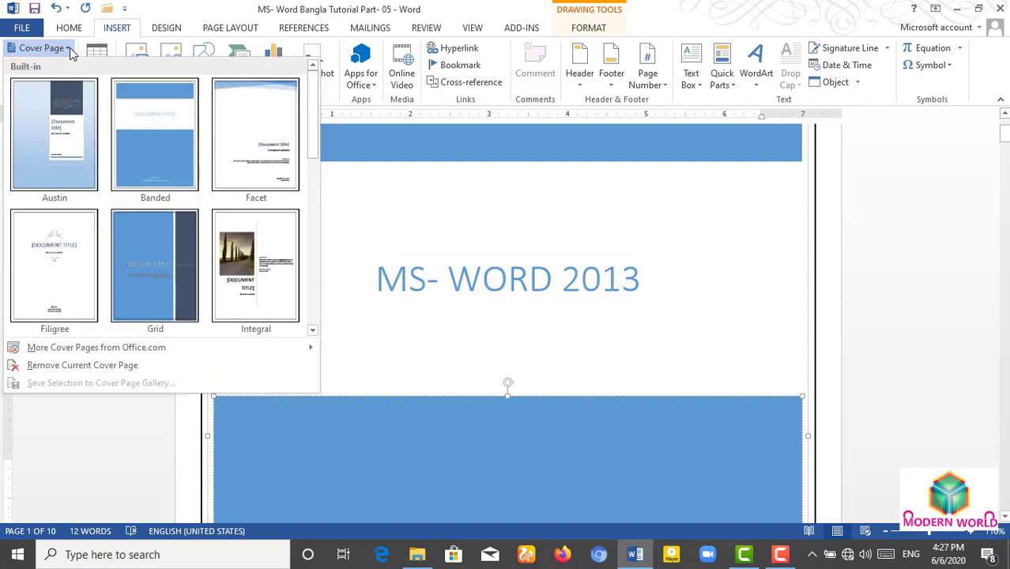
left_click(59, 366)
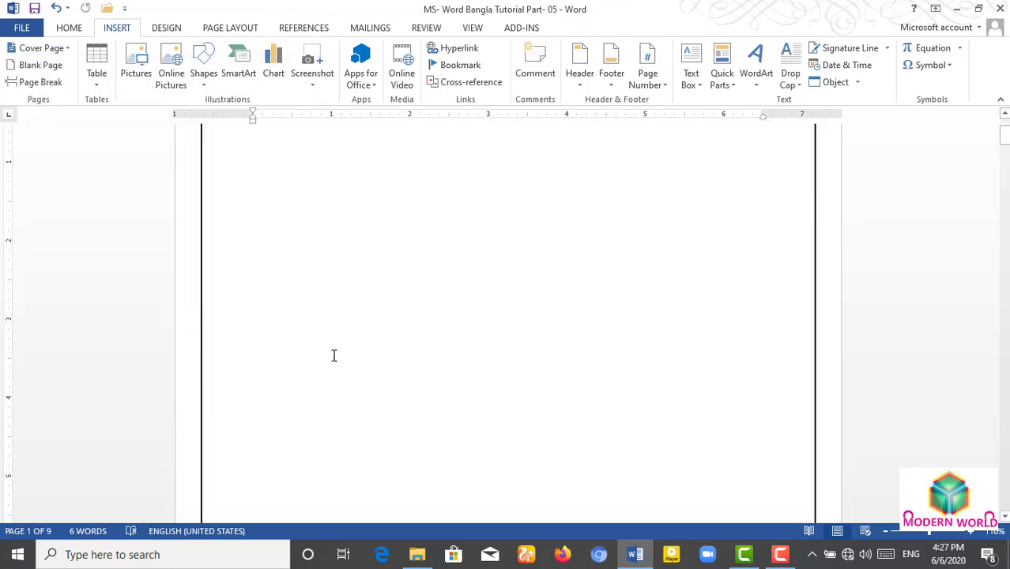
scroll(368, 399, "up", 3)
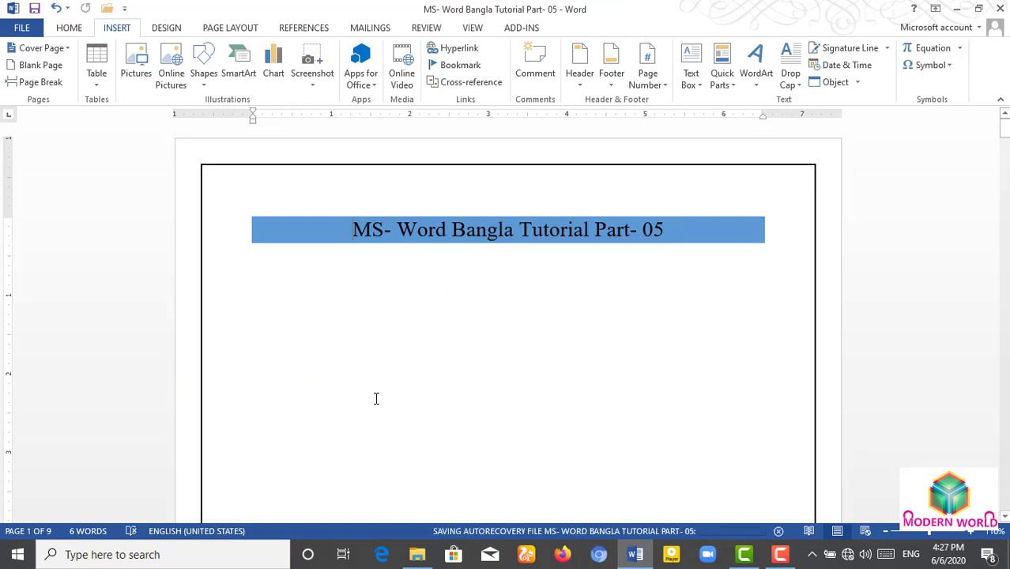
key("ctrl+z")
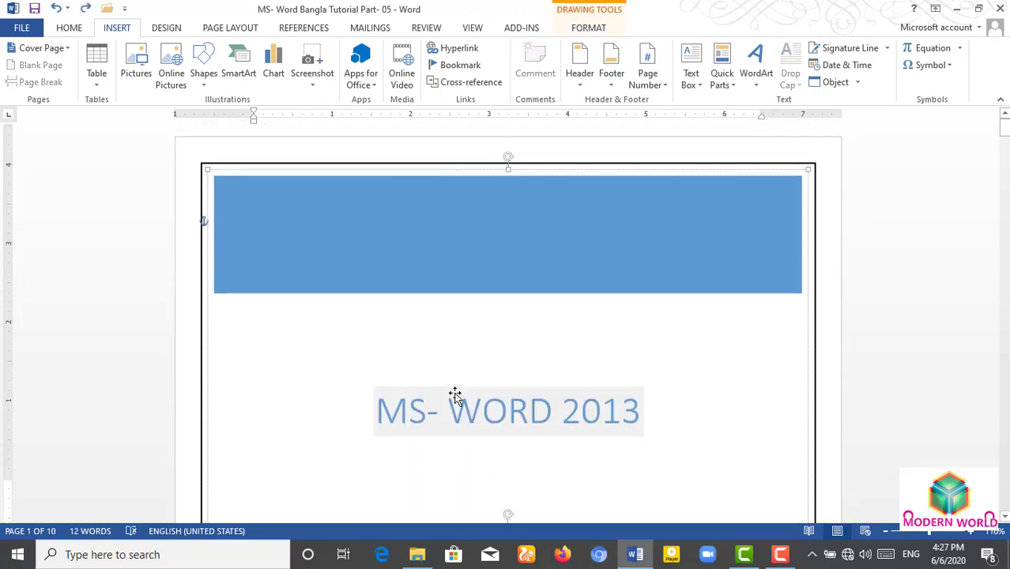
scroll(455, 395, "down", 5)
scroll(451, 399, "down", 4)
scroll(453, 410, "down", 4)
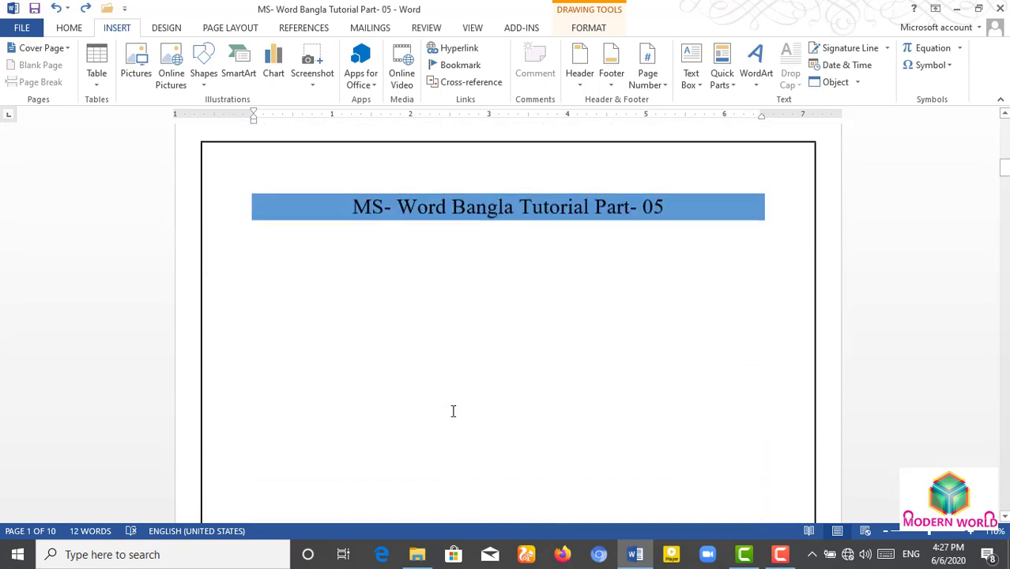
left_click(383, 298)
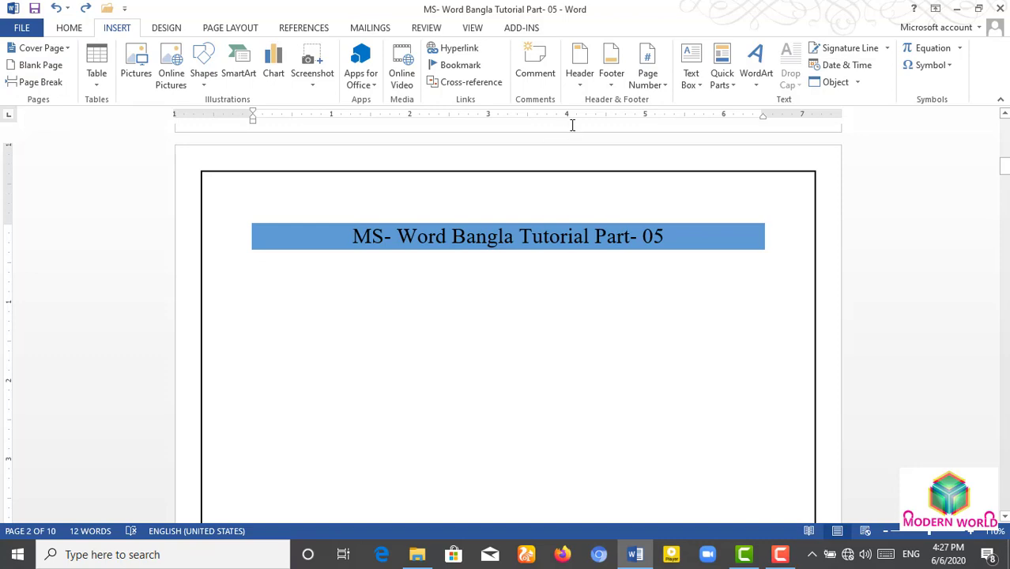
double_click(500, 9)
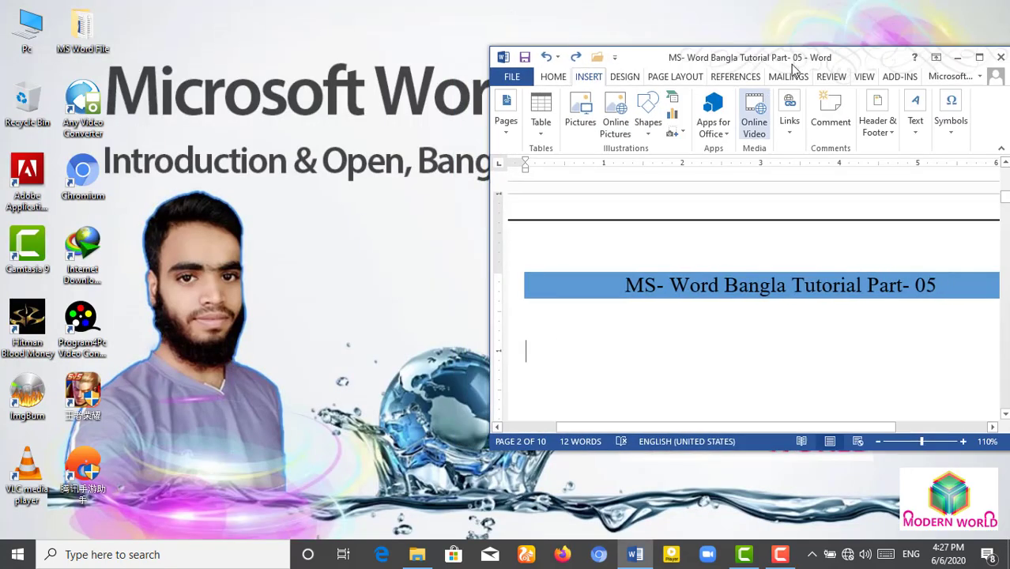
mouse_move(793, 67)
left_mouse_down()
mouse_move(636, 88)
mouse_move(680, 95)
left_mouse_up()
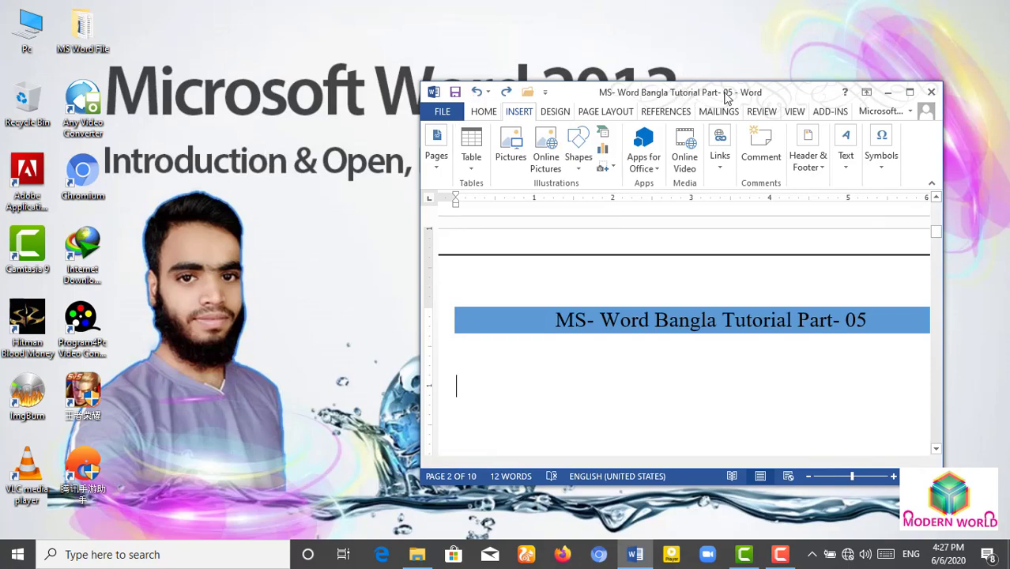
left_click(910, 92)
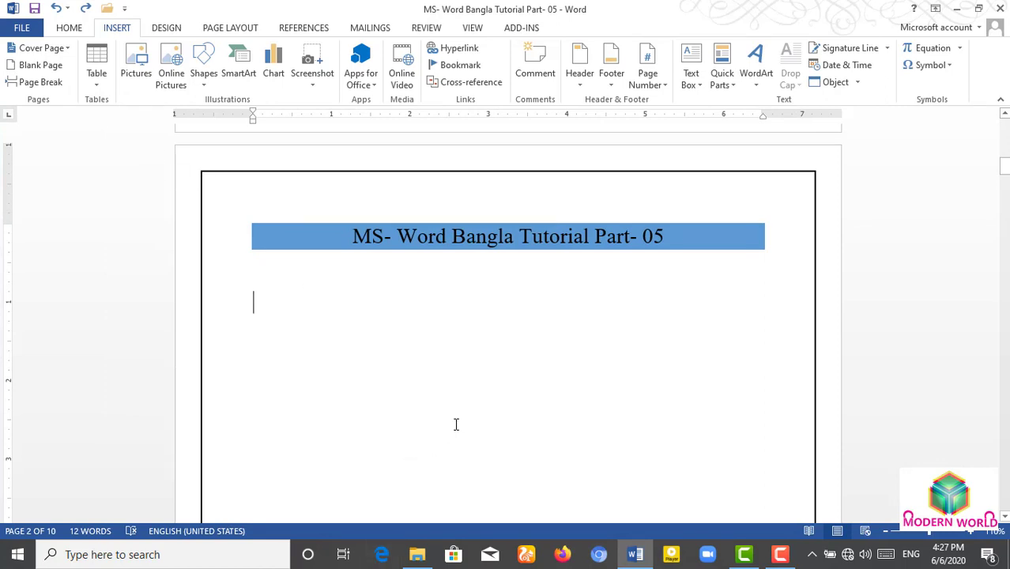
- Insert a page break and a blank page after the title page
scroll(455, 424, "down", 1)
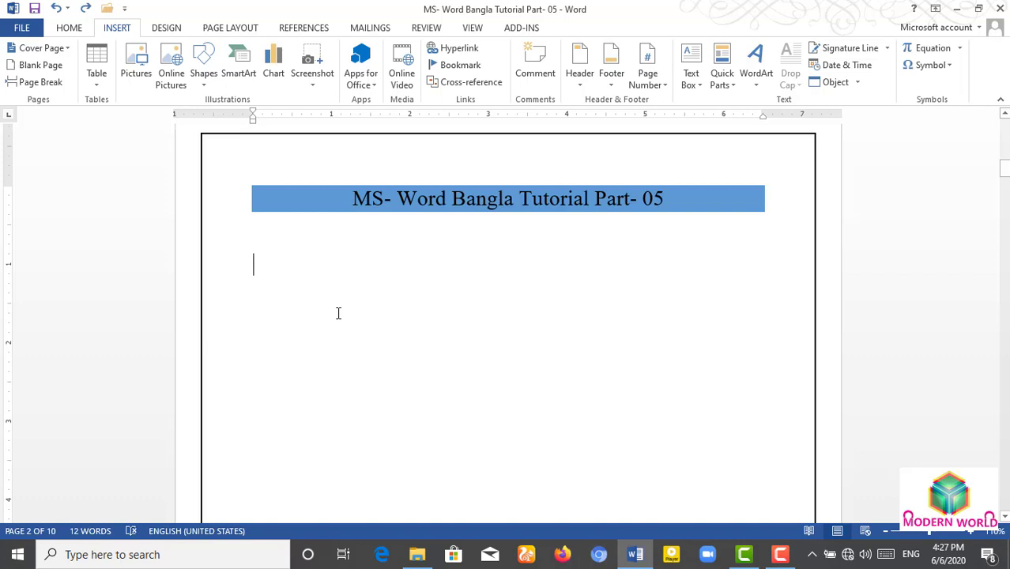
scroll(300, 331, "down", 4)
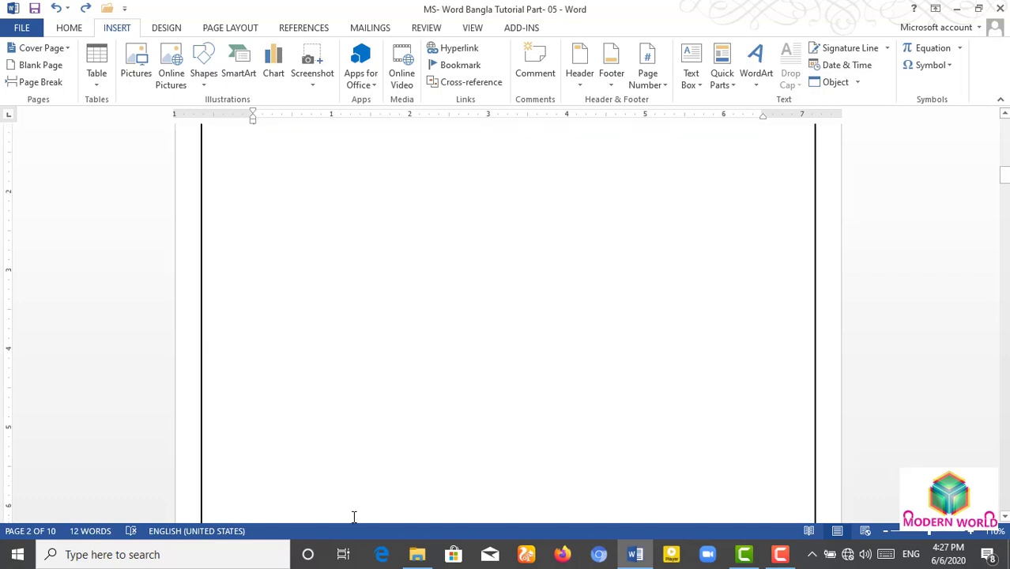
scroll(348, 442, "up", 3)
scroll(333, 431, "up", 2)
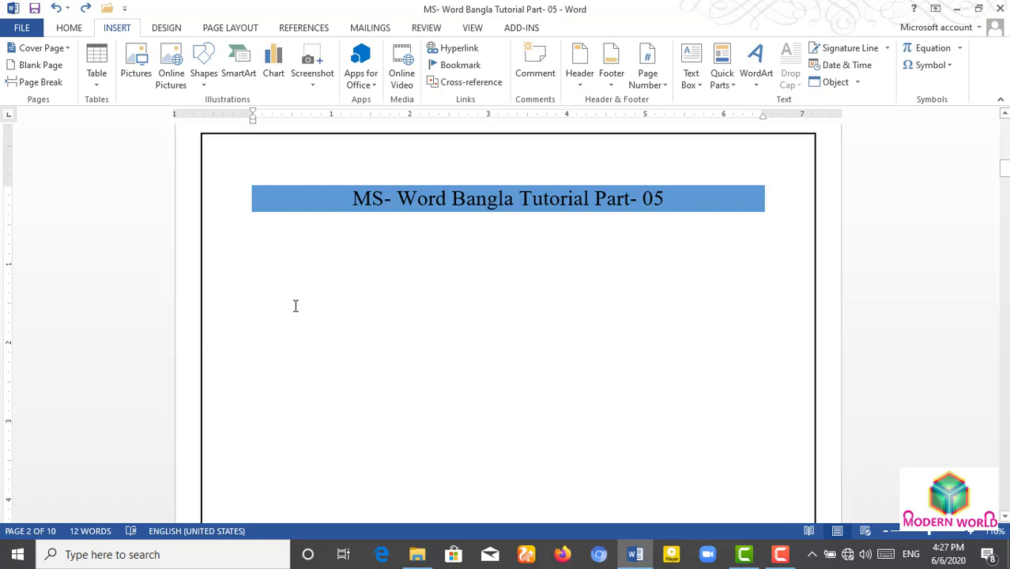
key("ctrl+Return")
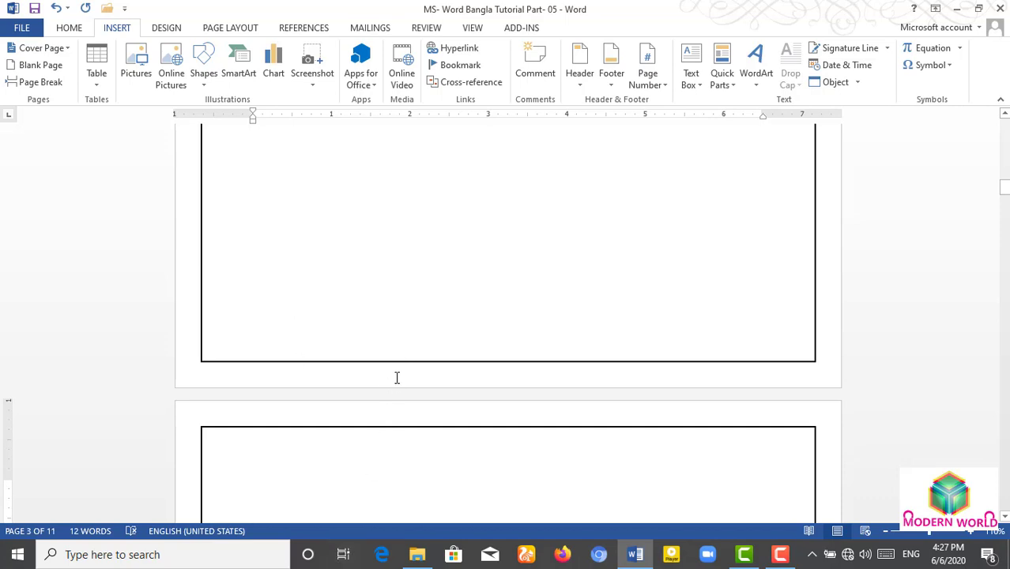
scroll(392, 381, "up", 1)
key("BackSpace")
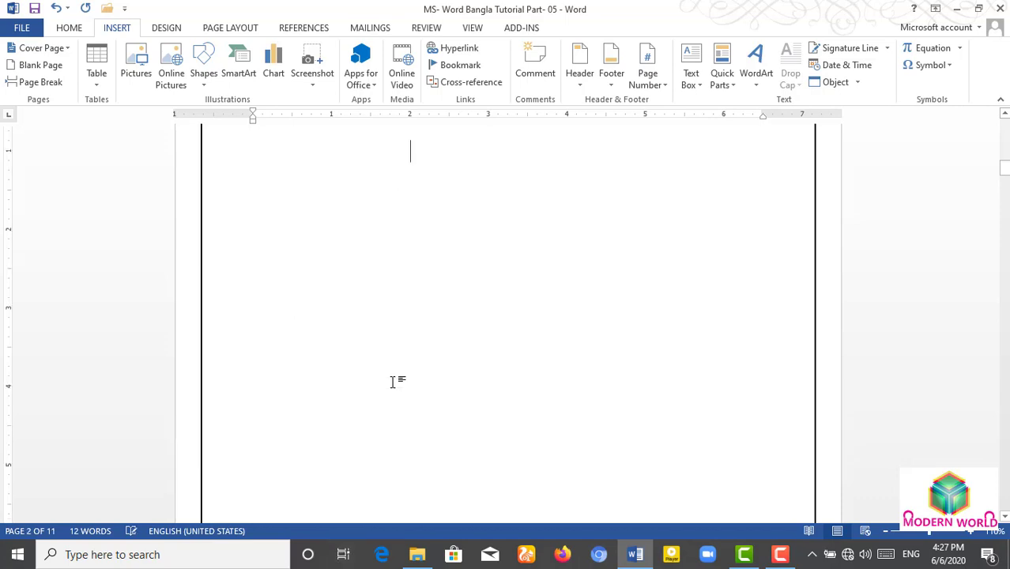
left_click(38, 64)
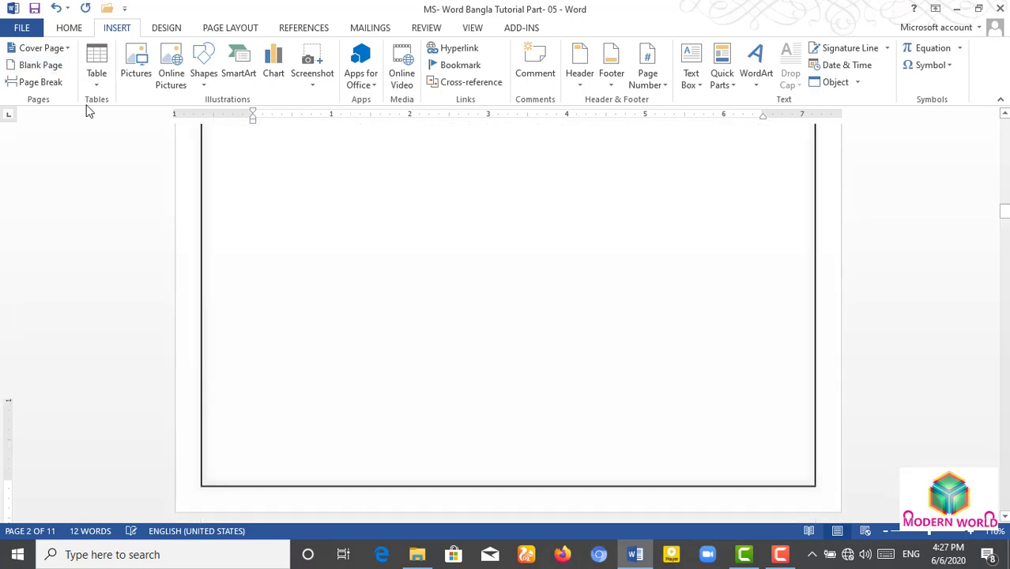
- Type sample text 'gfddgfgfdgfdgfgfgfgff' and remove the extra empty lines below it
scroll(481, 316, "down", 10)
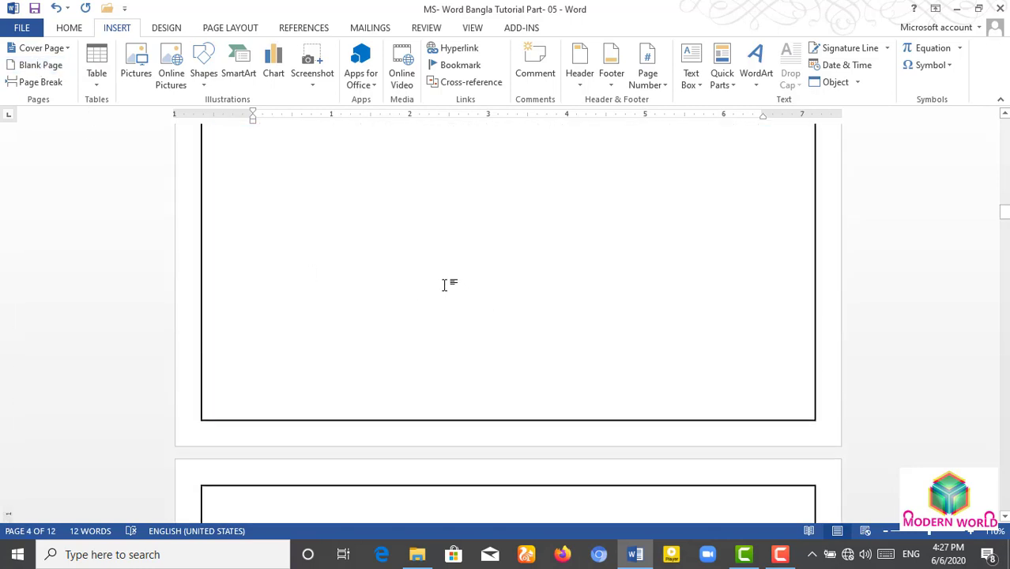
scroll(445, 285, "up", 4)
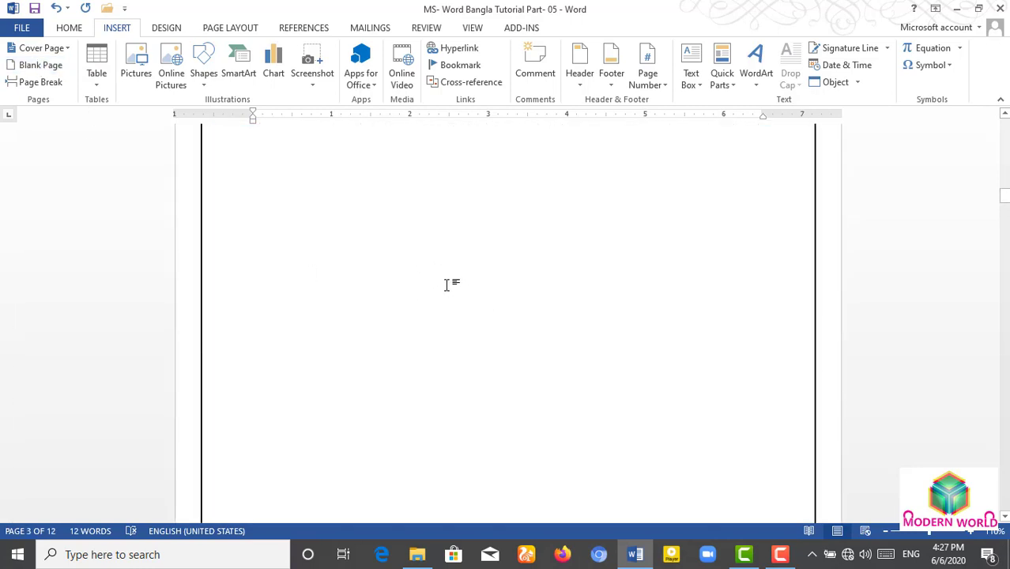
scroll(443, 300, "down", 2)
scroll(444, 300, "down", 3)
scroll(440, 301, "up", 1)
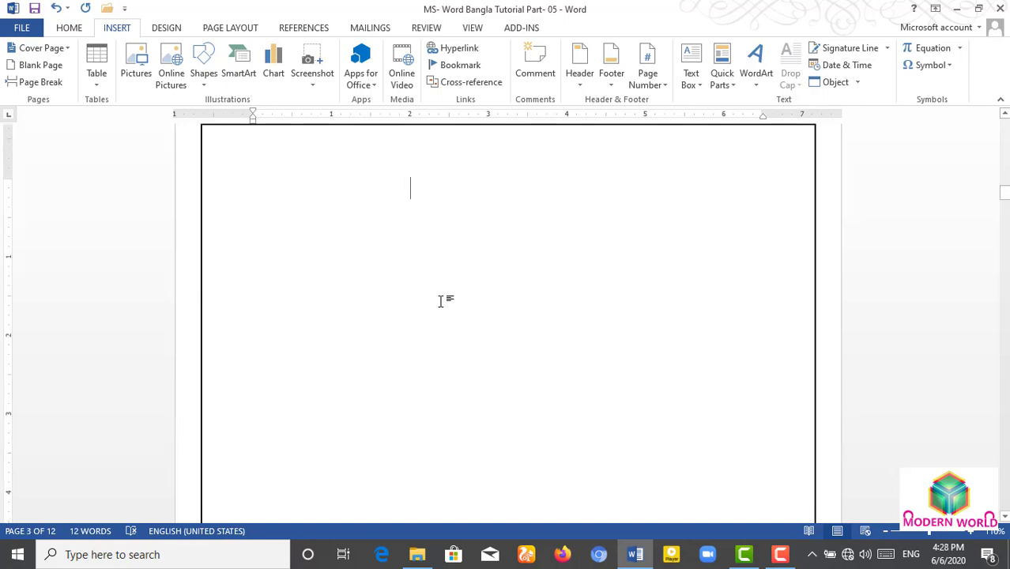
scroll(440, 300, "up", 5)
type("gfddgfgfdgfdgf")
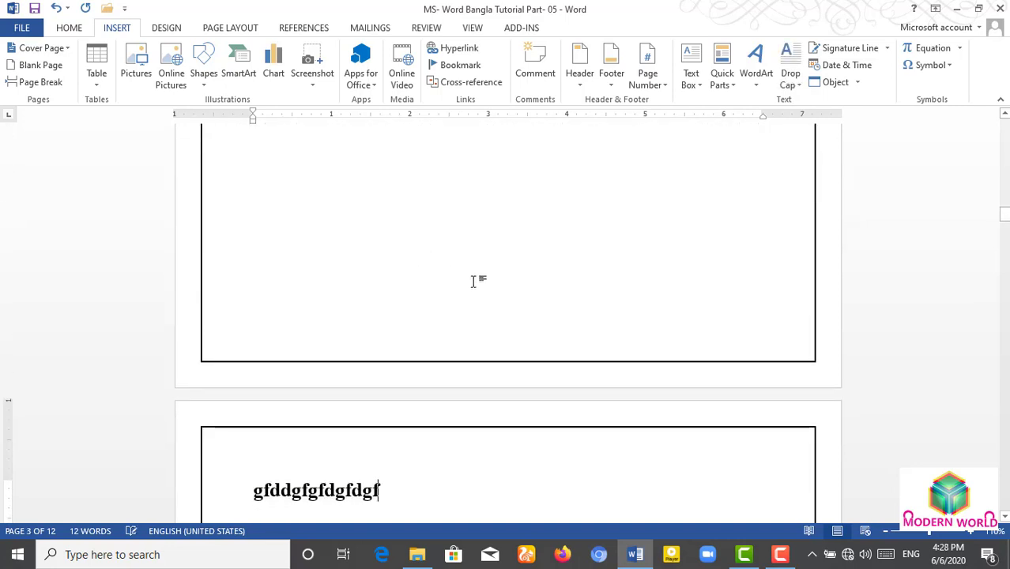
type("gfgfgff")
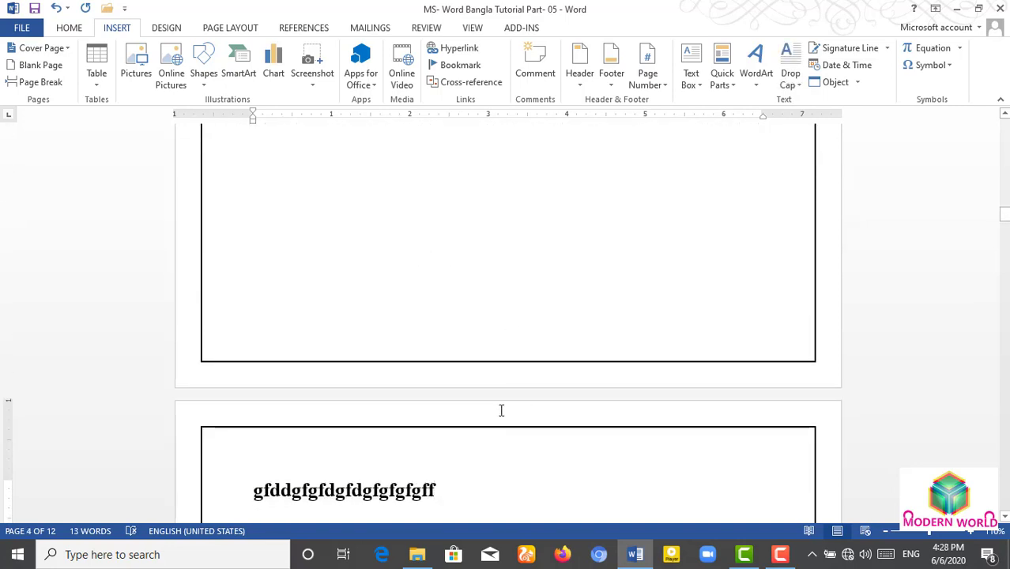
key("Return")
key("Return")
key("Return")
key("Return")
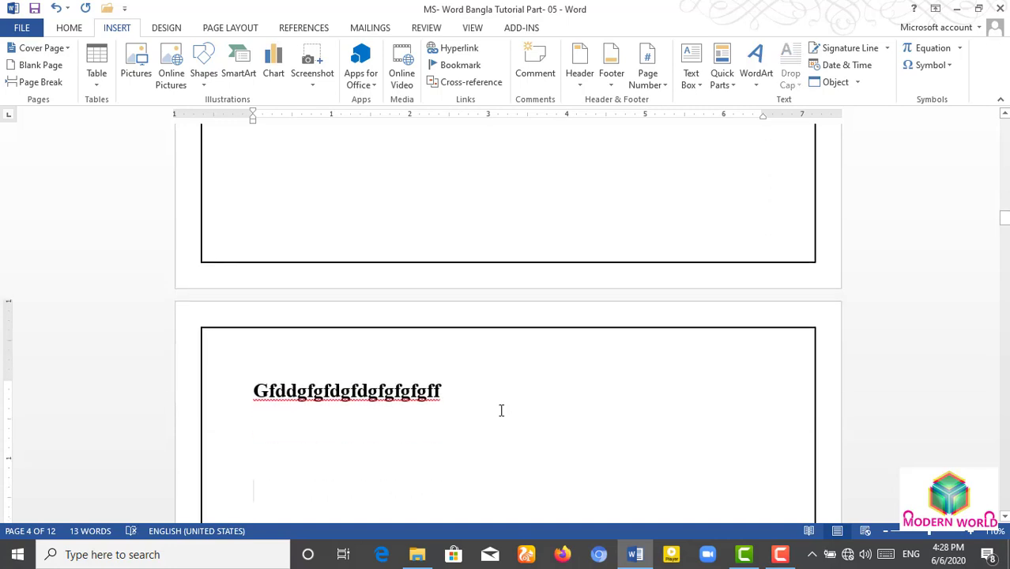
scroll(501, 410, "down", 10)
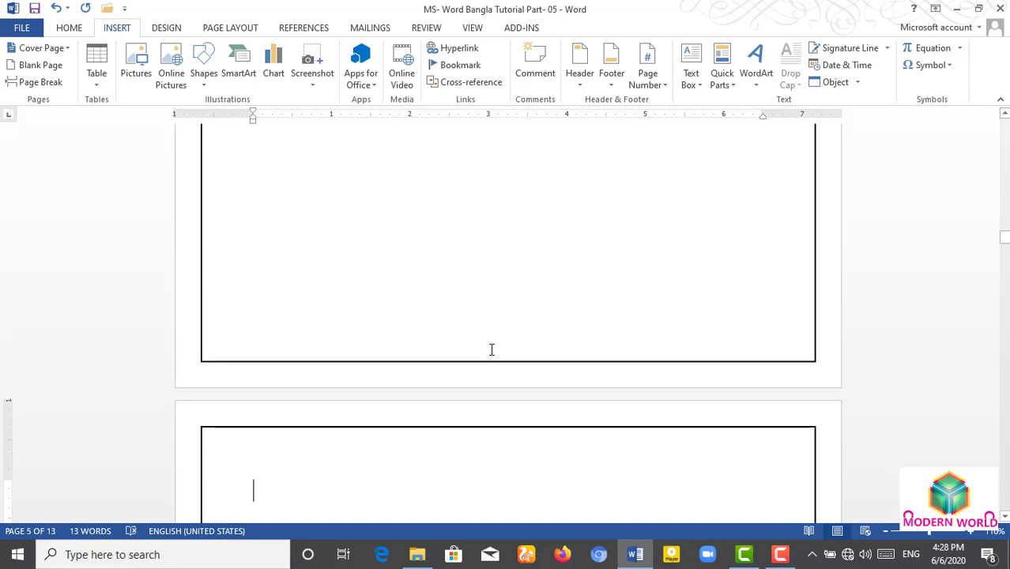
key("BackSpace")
key("BackSpace")
key("BackSpace")
key("BackSpace")
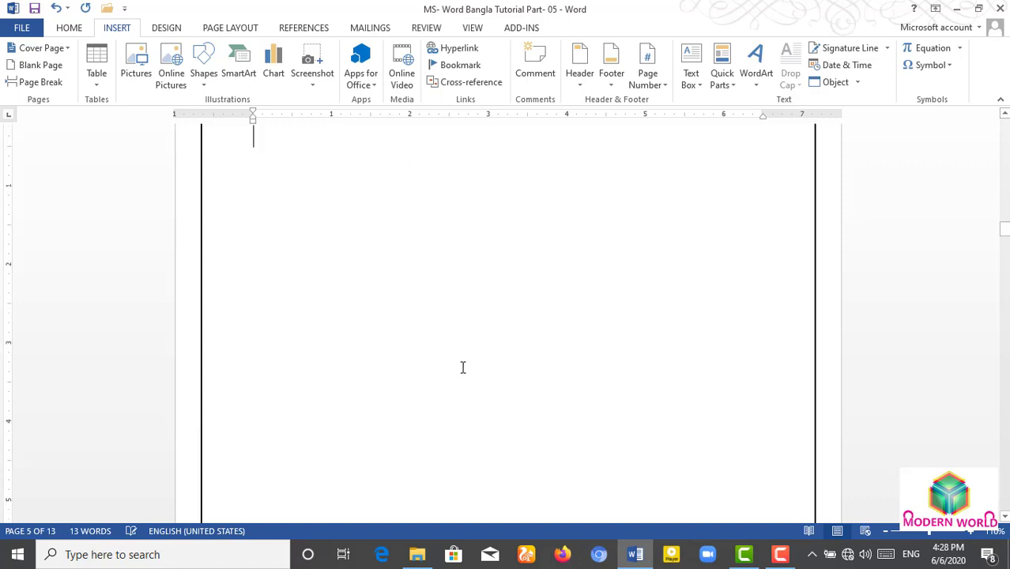
key("BackSpace")
key("BackSpace")
key("BackSpace")
key("BackSpace")
key("BackSpace")
key("BackSpace")
key("BackSpace")
key("BackSpace")
key("BackSpace")
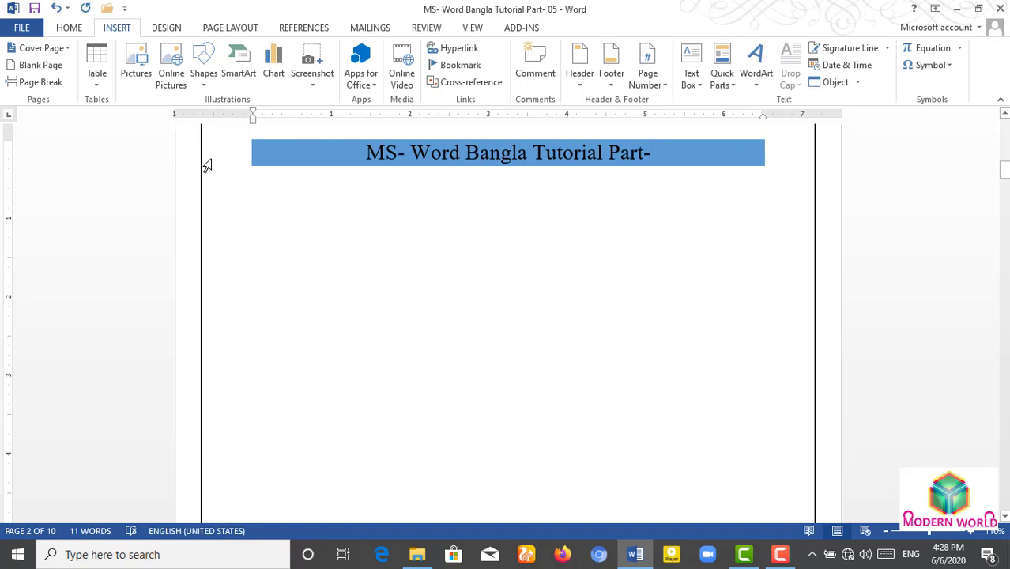
- Delete blank page 3, then add page breaks after the title until there are 18 pages
scroll(339, 264, "down", 2)
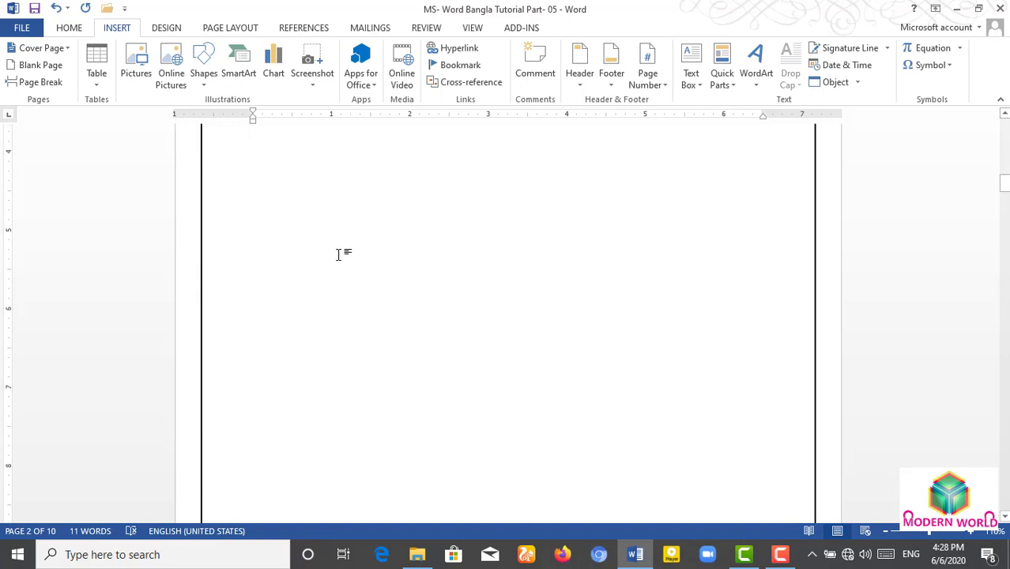
scroll(332, 237, "down", 8)
left_click(292, 282)
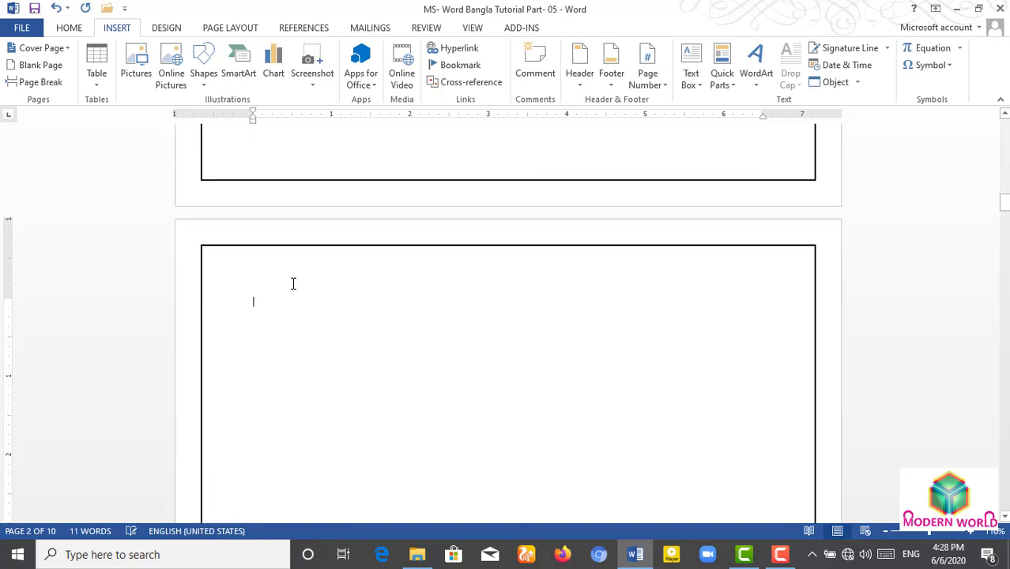
key("BackSpace")
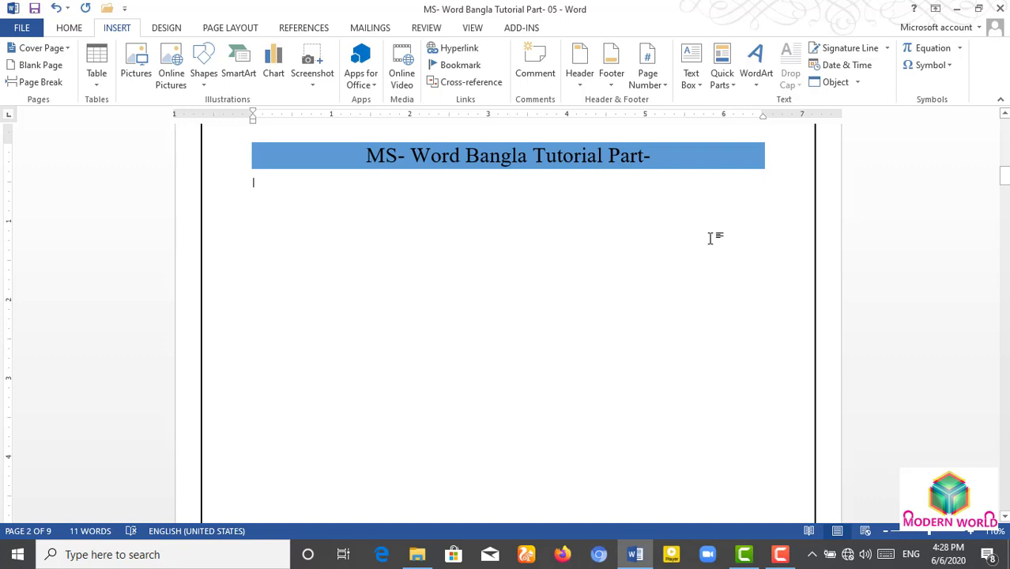
scroll(474, 300, "up", 2)
scroll(336, 313, "down", 2)
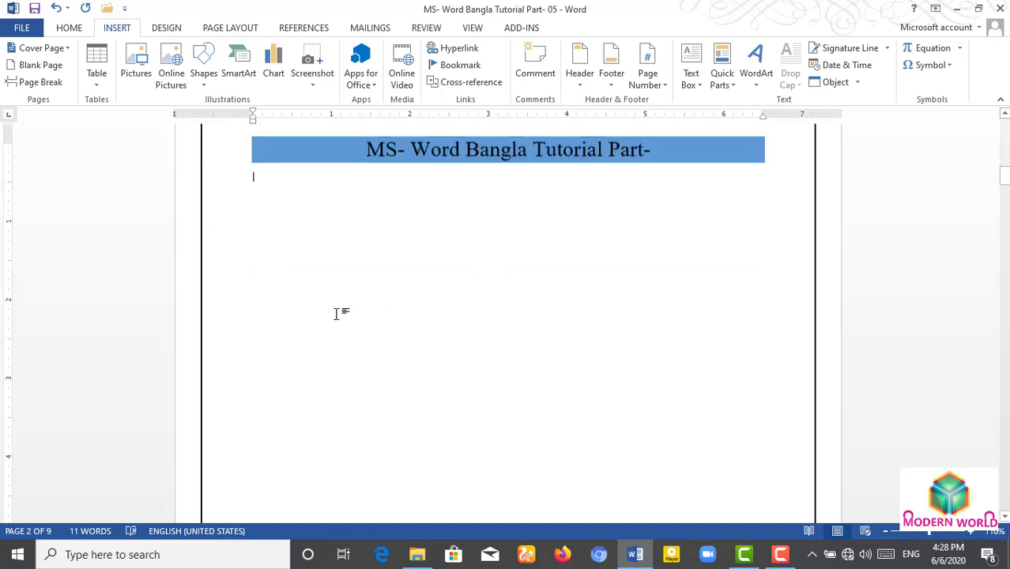
scroll(336, 313, "up", 2)
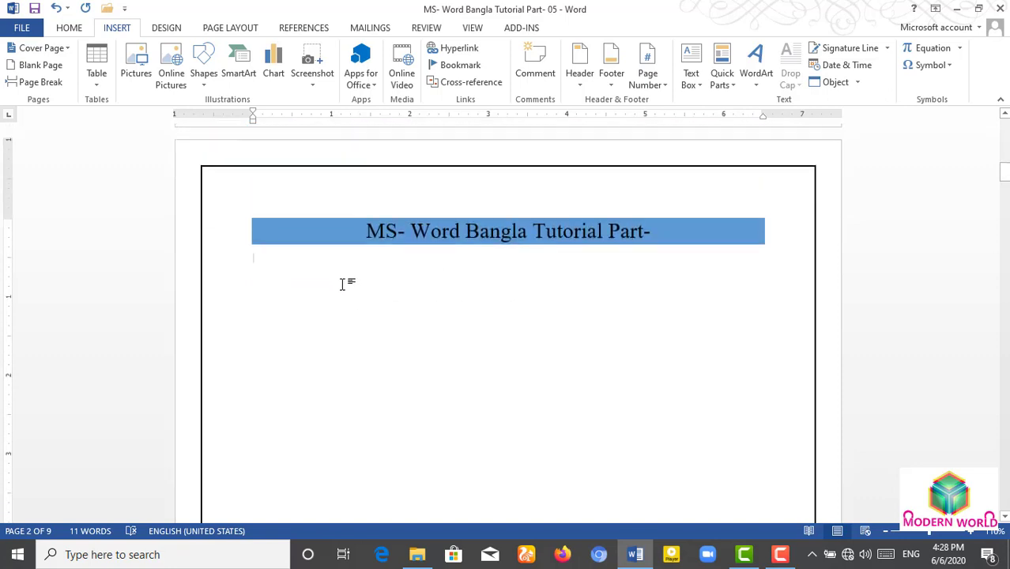
key("ctrl+Return")
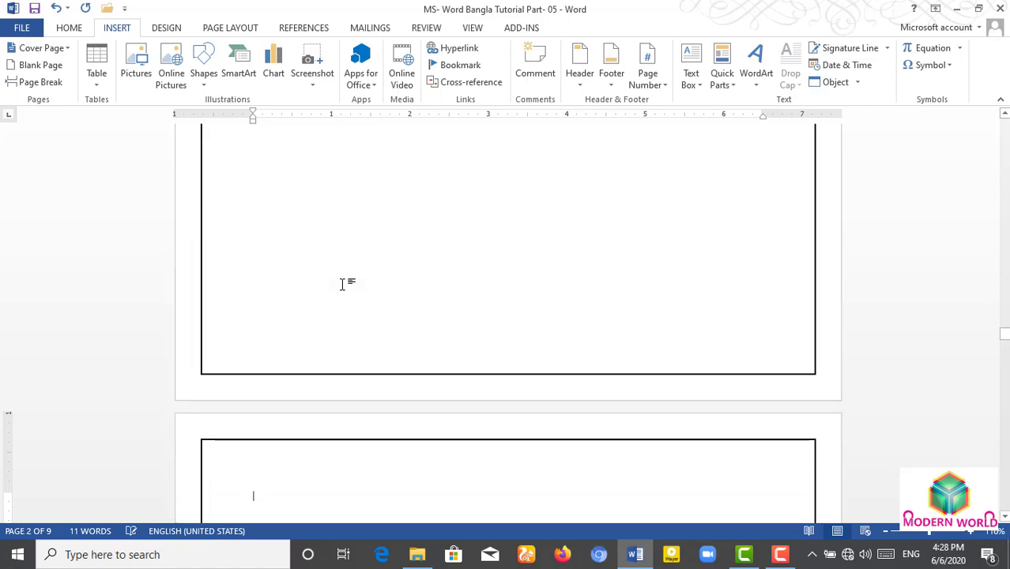
key("ctrl+Return")
key("ctrl+Return")
key("ctrl+Return")
key("ctrl+Return")
key("ctrl+Return")
key("ctrl+Return")
key("ctrl+Return")
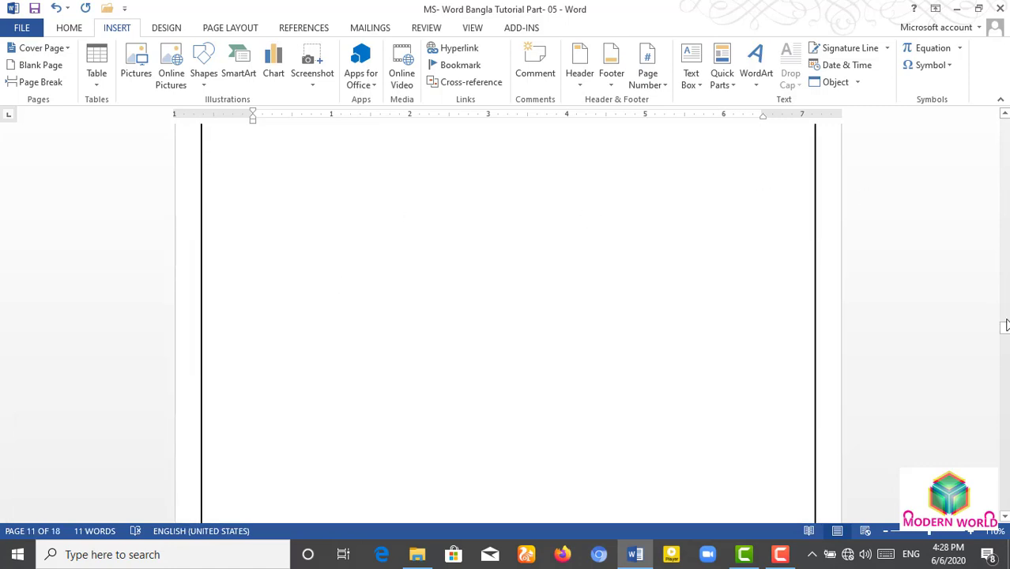
- Insert a page break just before the 'MS- Word Bangla Tutorial Part-' heading, giving 19 pages
left_click_drag(1003, 325, 1003, 123)
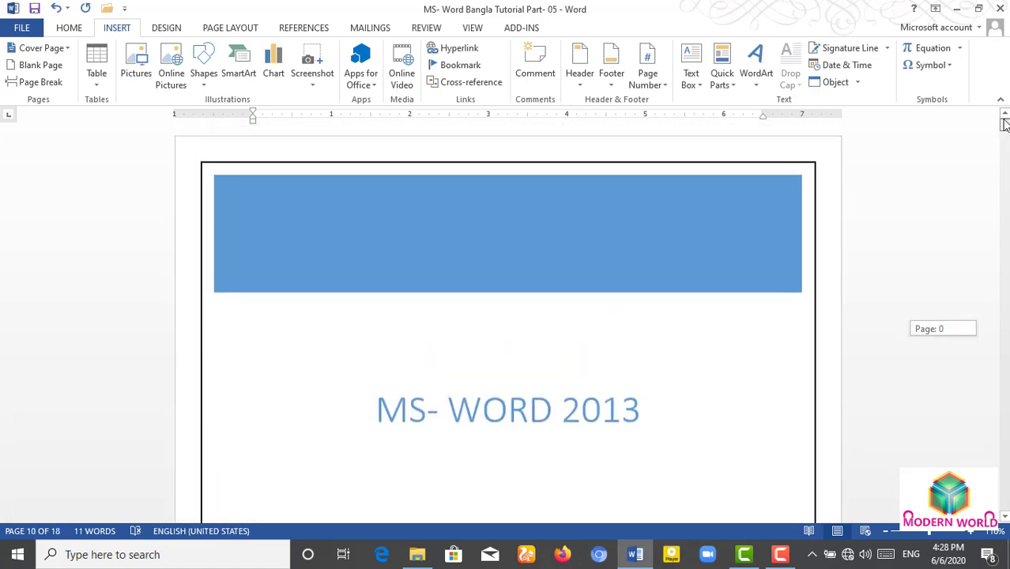
left_click(343, 345)
left_click(218, 217)
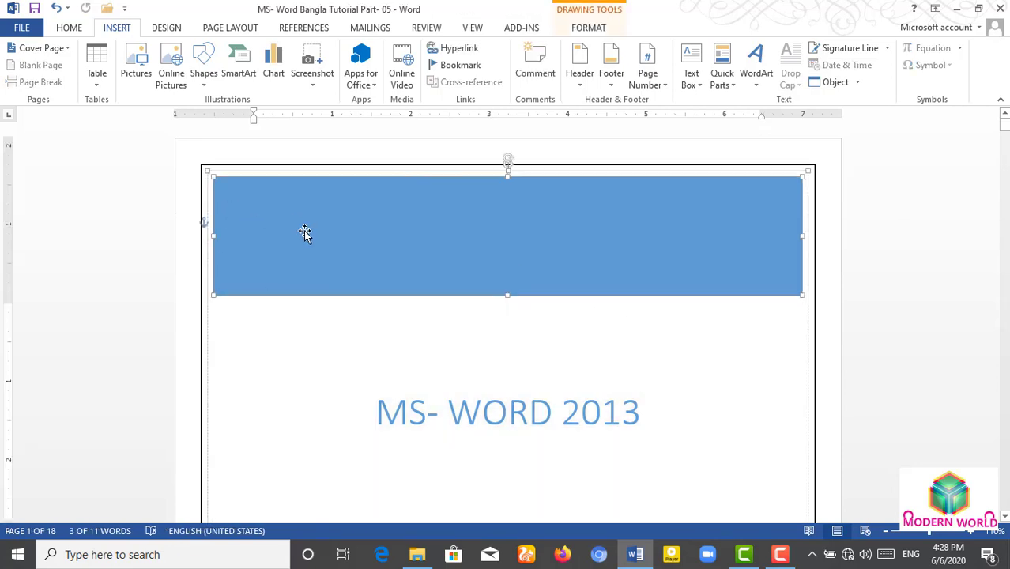
left_click_drag(305, 233, 316, 417)
left_click(405, 187)
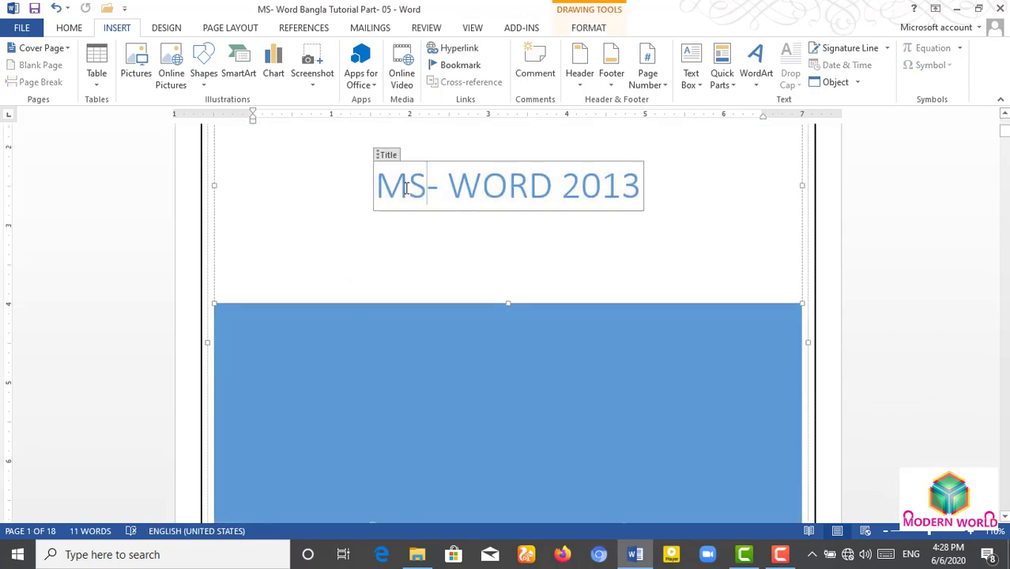
key("Home")
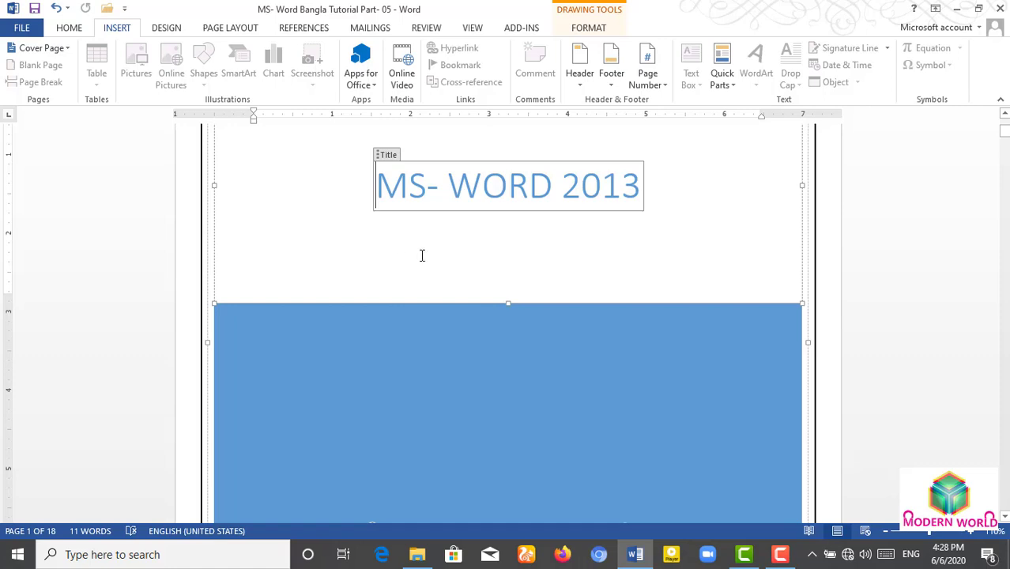
scroll(422, 290, "down", 5)
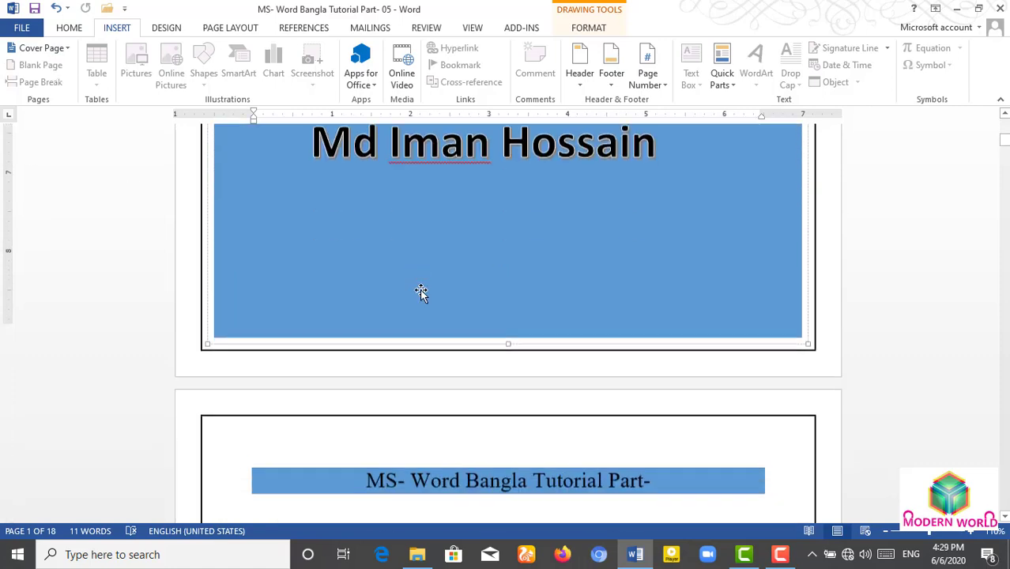
scroll(421, 291, "down", 1)
left_click(247, 386)
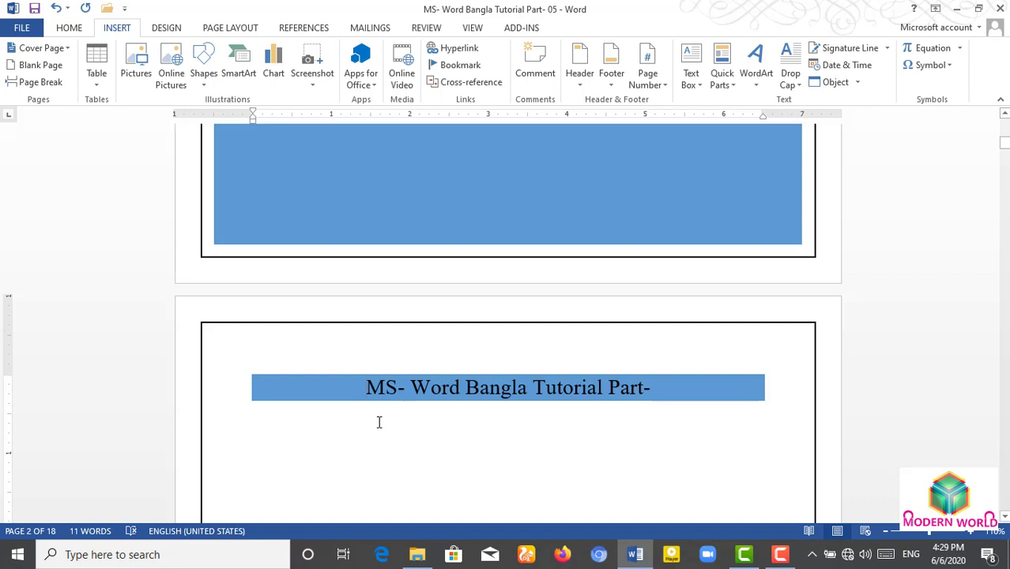
left_click(38, 82)
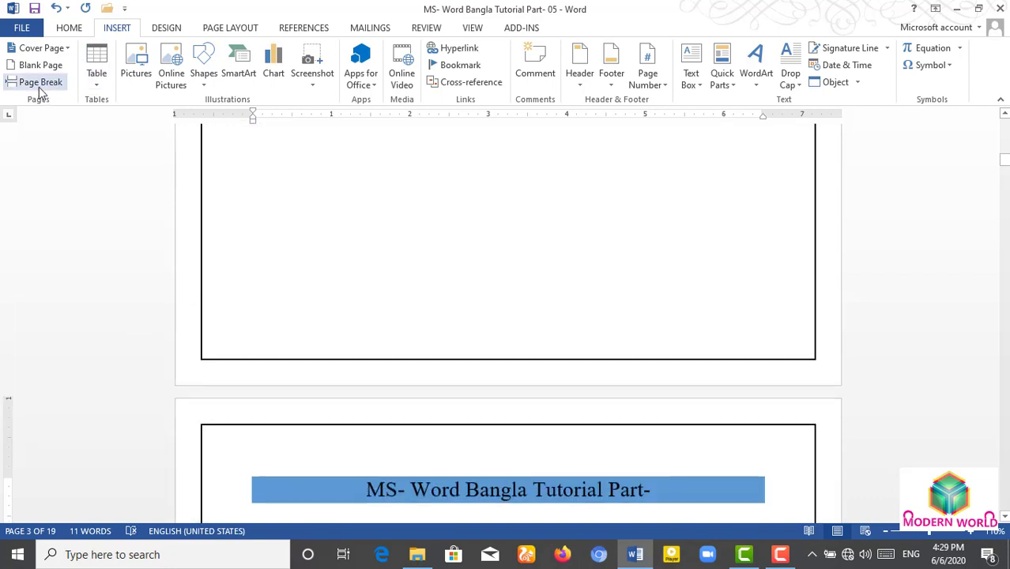
- Insert a page break on the line below the tutorial heading
scroll(260, 174, "down", 5)
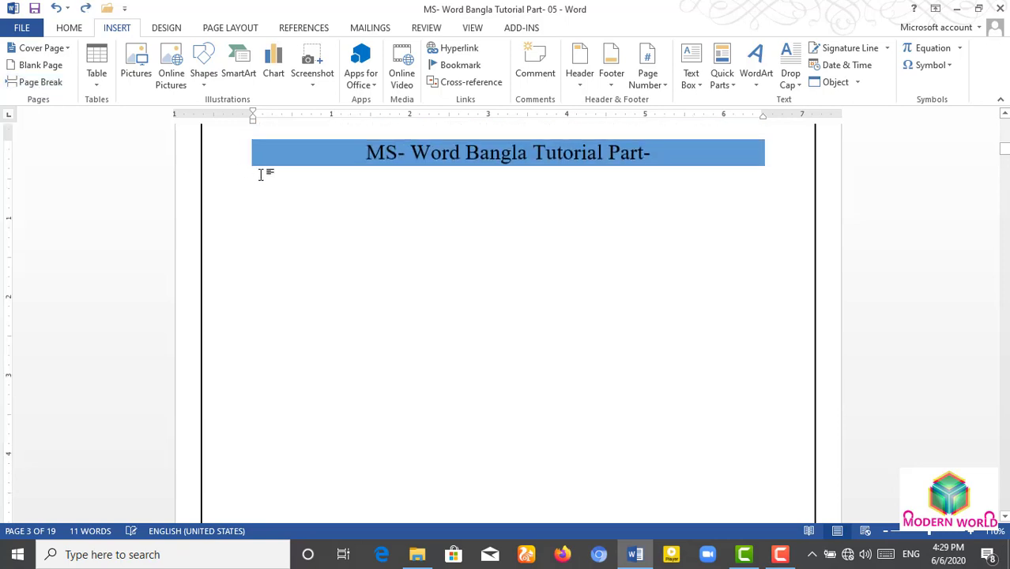
left_click(290, 227)
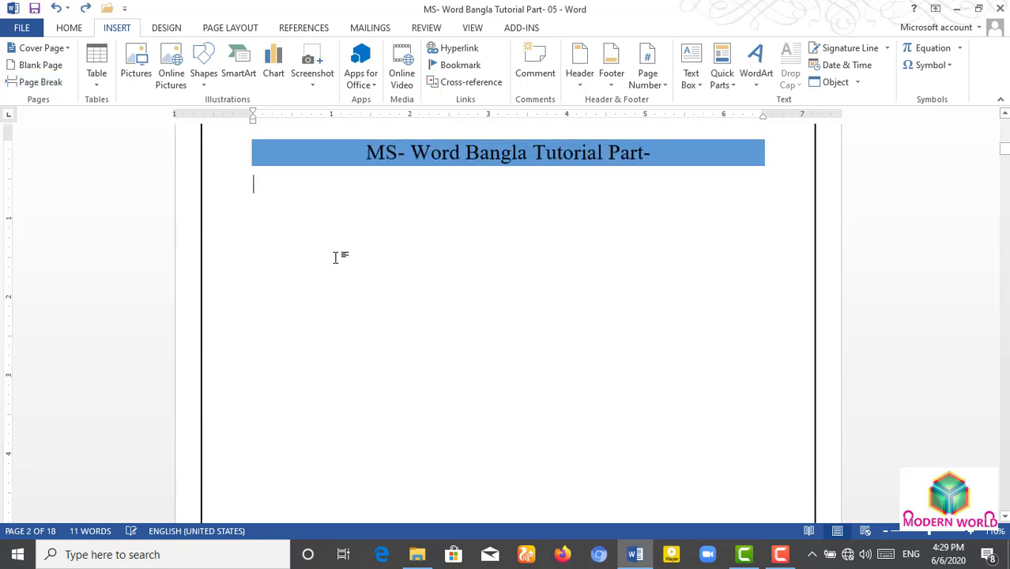
left_click(47, 83)
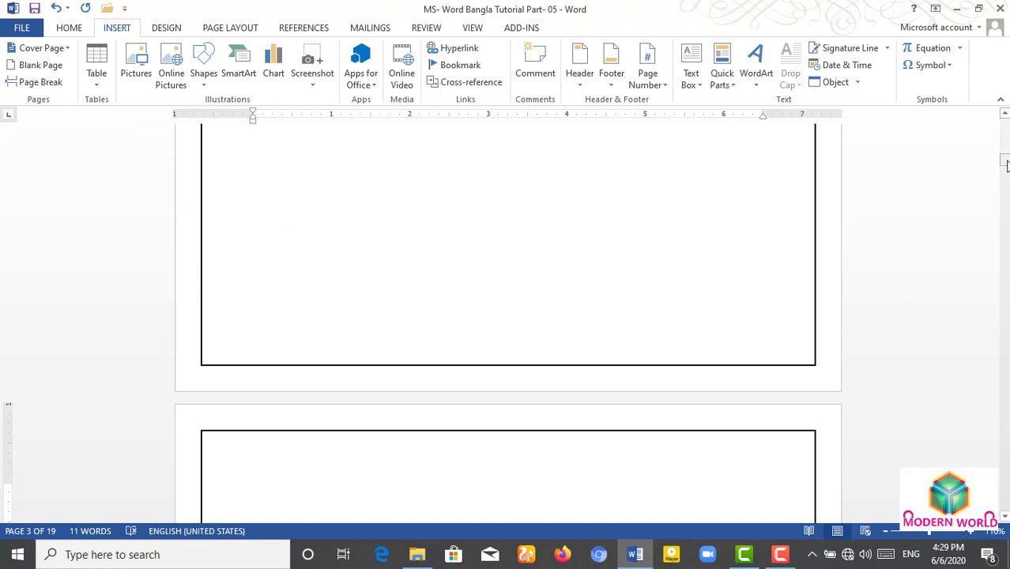
mouse_move(1005, 164)
left_mouse_down()
mouse_move(1003, 242)
mouse_move(1004, 123)
left_mouse_up()
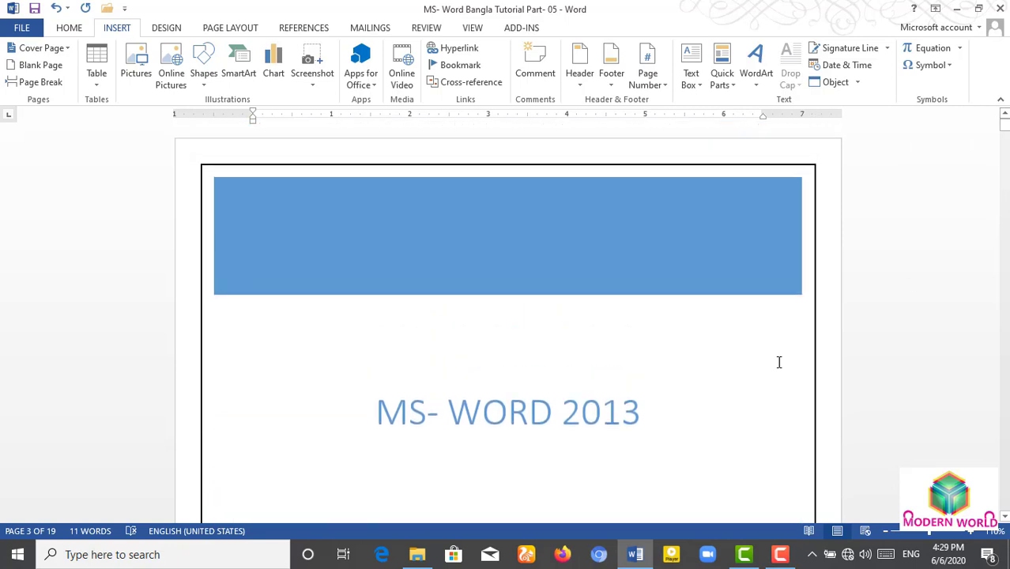
scroll(532, 384, "down", 3)
scroll(505, 388, "up", 3)
scroll(502, 395, "down", 2)
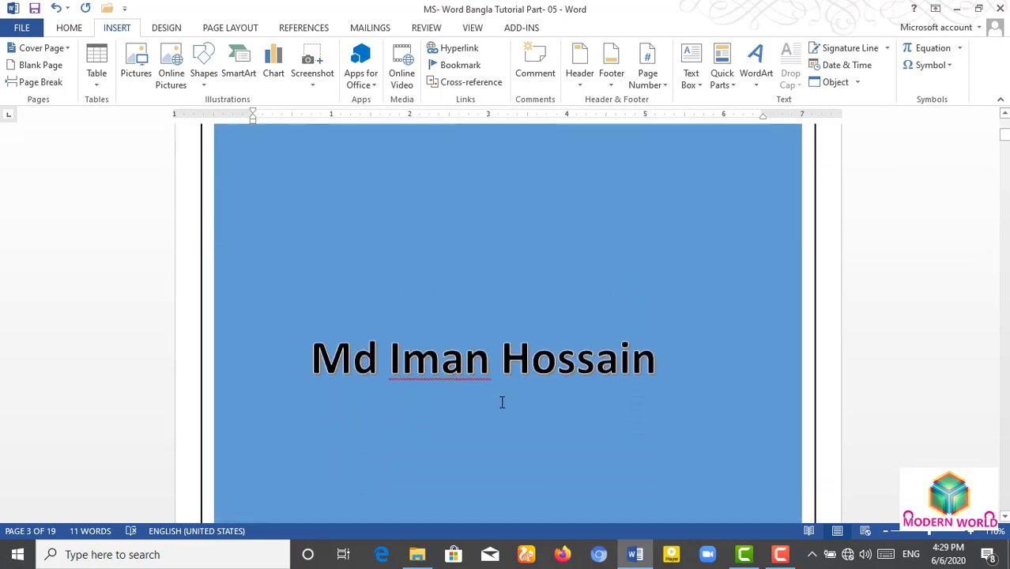
scroll(501, 403, "down", 1)
scroll(514, 368, "down", 3)
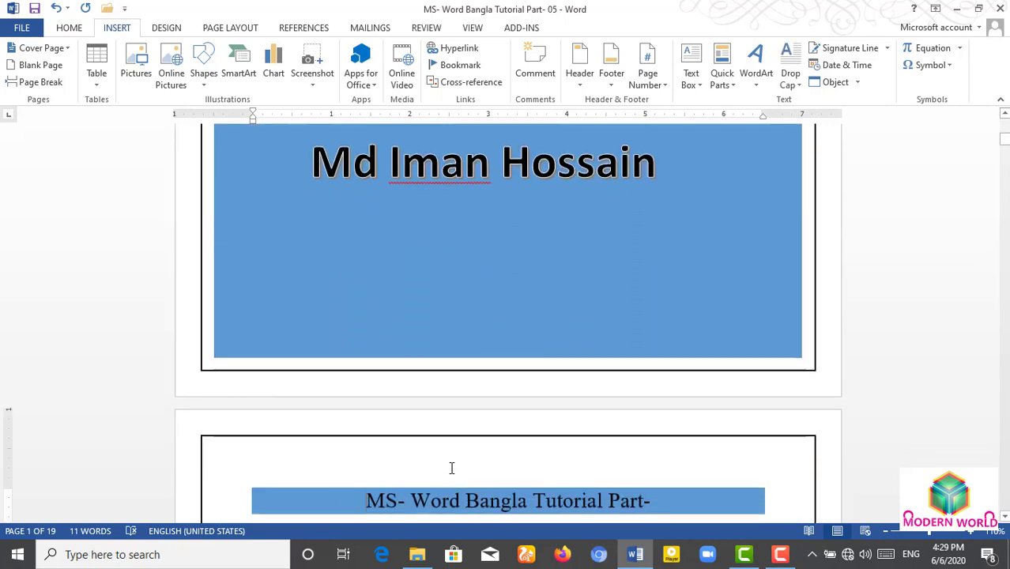
scroll(452, 467, "down", 2)
- Add five more page breaks below the heading and check the pages, reaching 27 in total
left_click(335, 449)
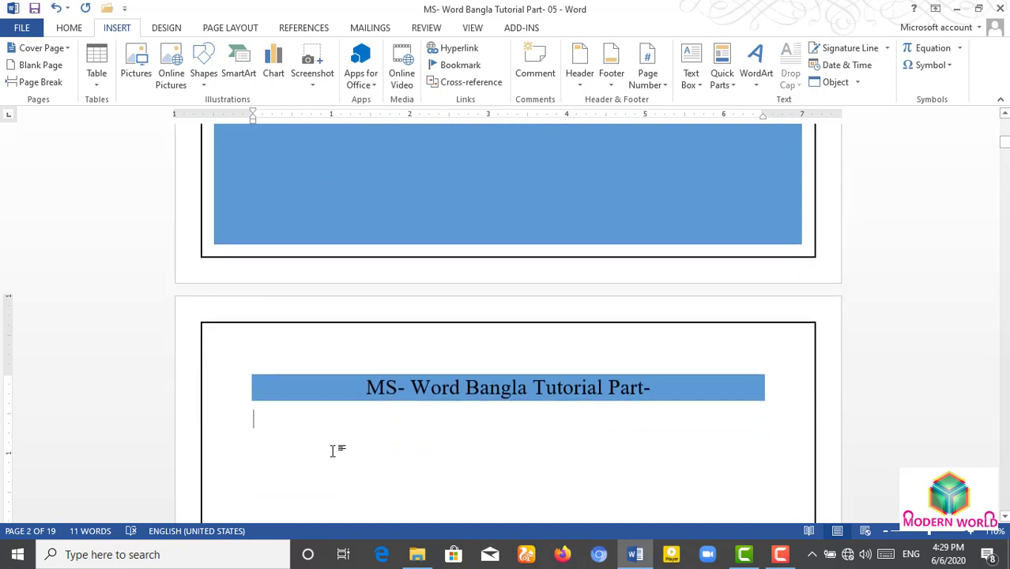
left_click(40, 83)
left_click(40, 82)
left_click(40, 82)
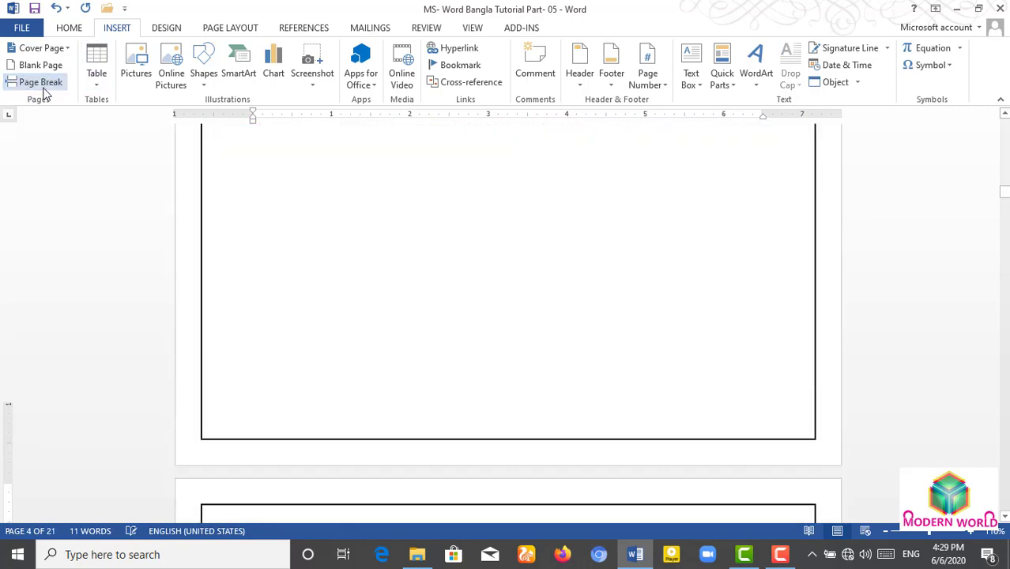
left_click(45, 87)
left_click(45, 87)
left_click(45, 87)
left_click(45, 87)
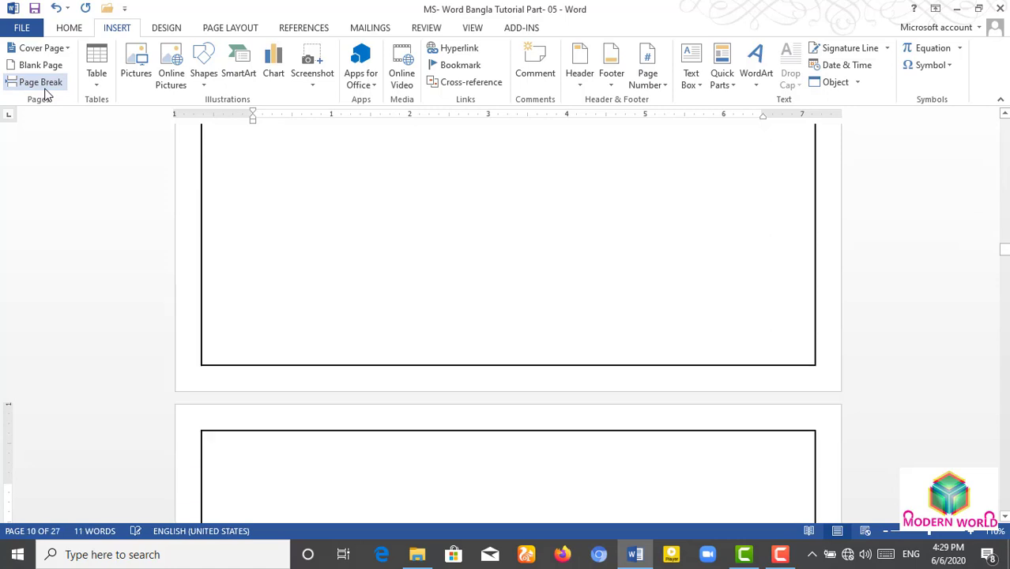
left_click(45, 88)
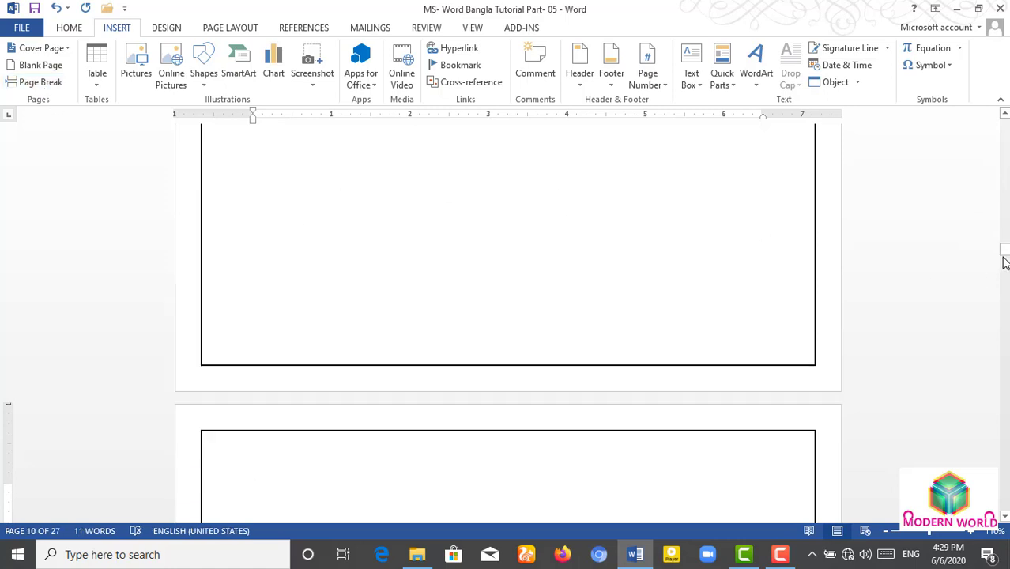
left_click_drag(1004, 262, 1004, 106)
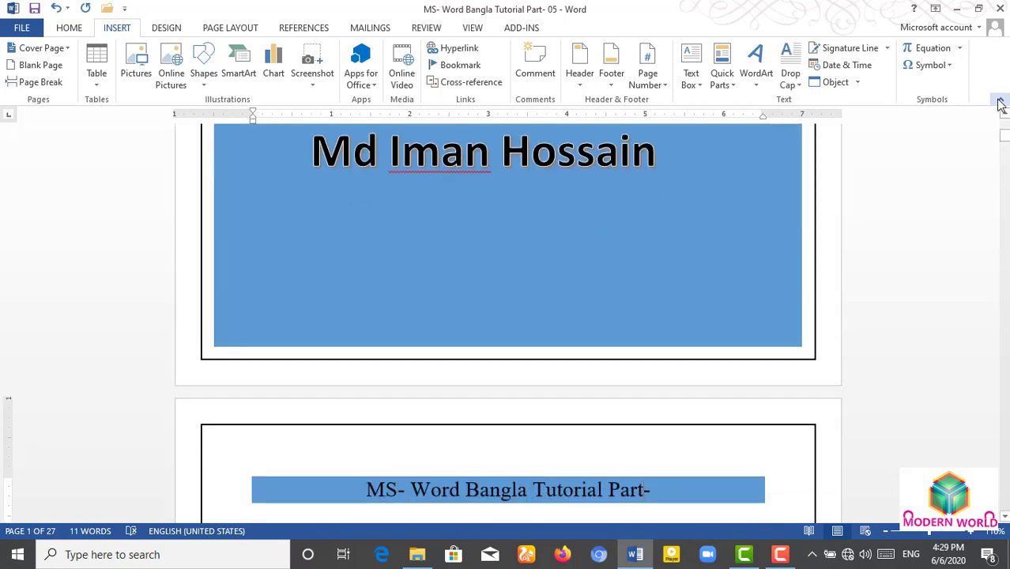
key("Down")
key("Down")
key("Down")
key("Down")
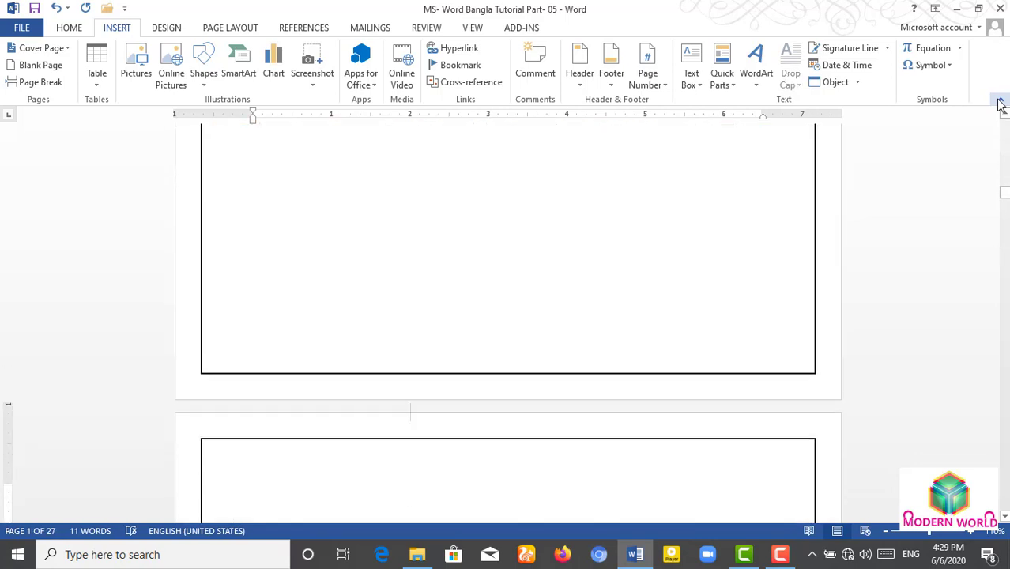
key("Down")
key("Down")
key("Down")
key("Down")
key("Down")
key("Down")
key("Down")
key("Down")
key("Down")
key("Down")
key("Down")
key("Down")
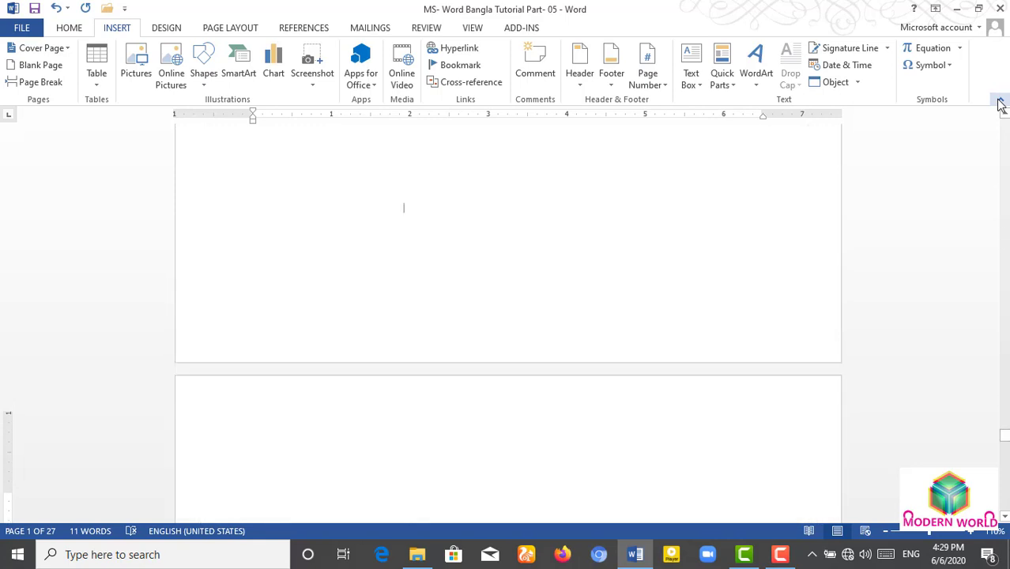
key("Down")
key("Down")
key("Down")
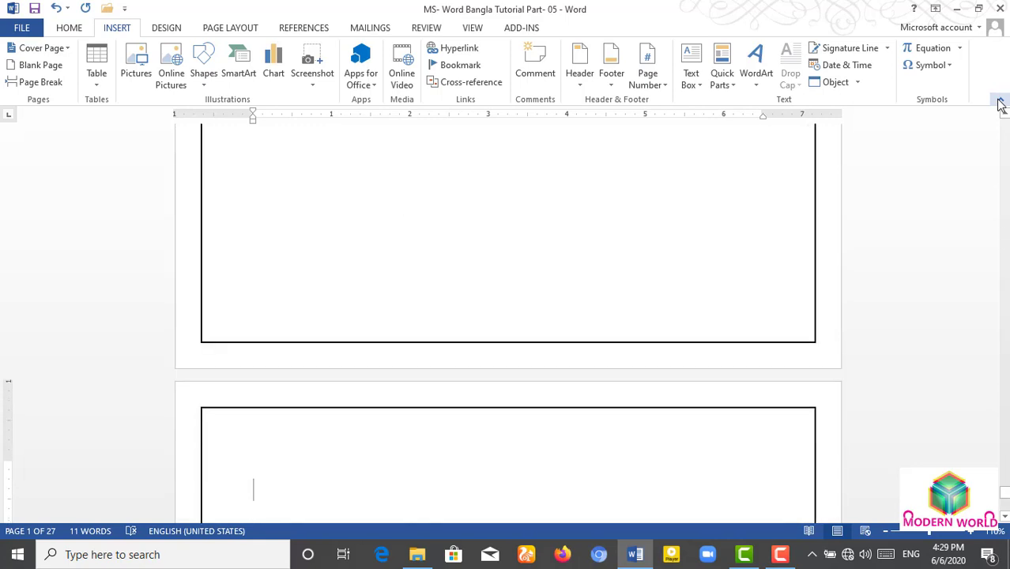
scroll(589, 303, "up", 5)
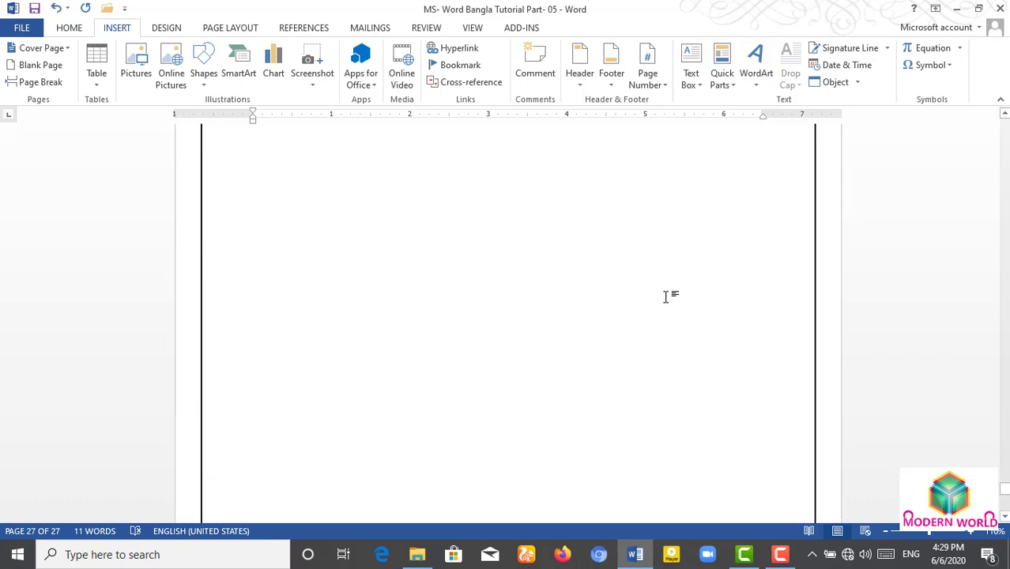
left_click_drag(1004, 490, 1003, 124)
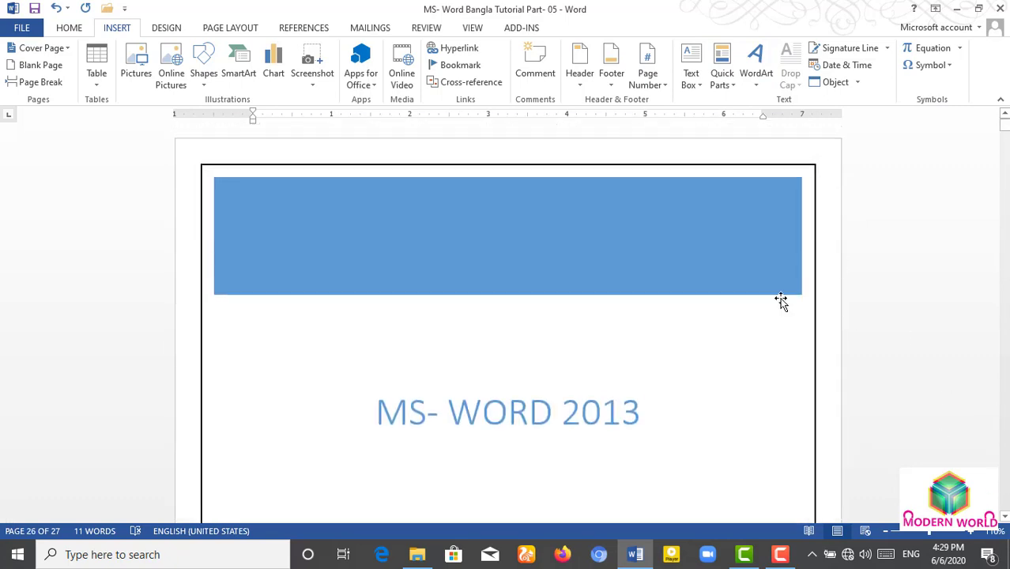
- Scroll to the tutorial banner on page 2 and open the Insert Table grid menu
scroll(618, 395, "down", 1)
scroll(618, 394, "down", 4)
scroll(616, 399, "down", 2)
scroll(613, 404, "down", 3)
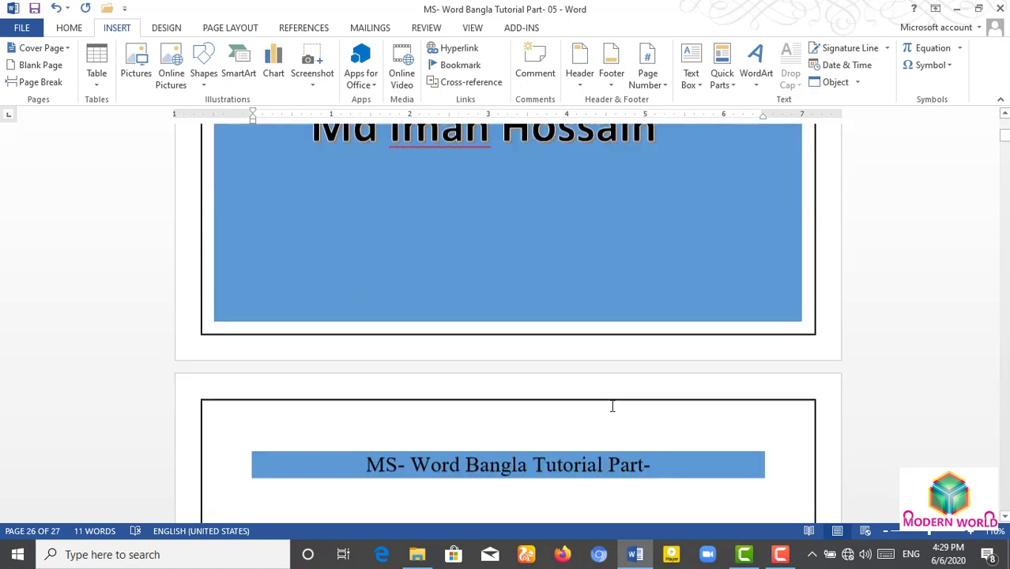
scroll(609, 407, "down", 2)
scroll(607, 415, "down", 3)
scroll(691, 489, "up", 3)
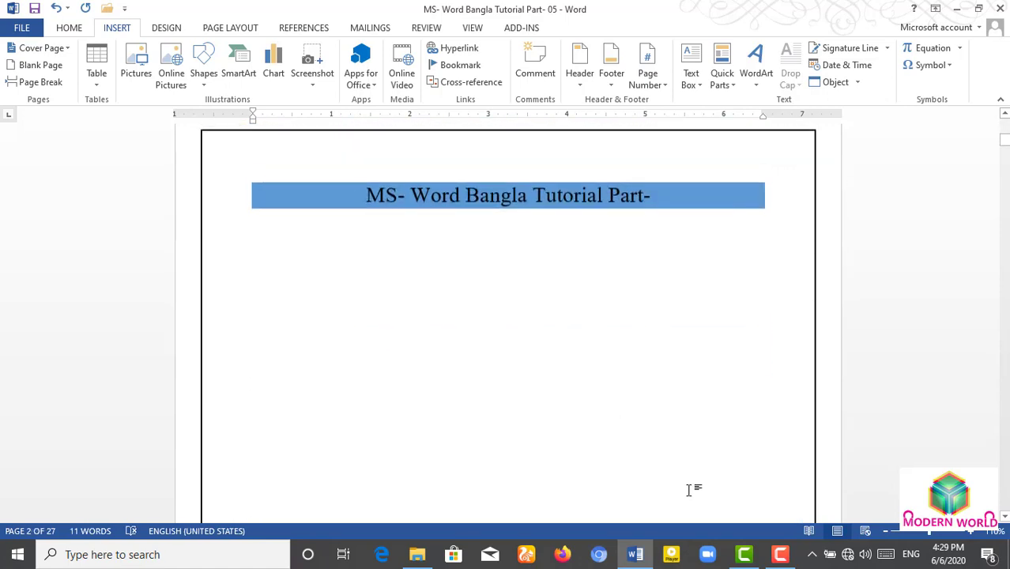
scroll(679, 483, "up", 1)
scroll(664, 480, "down", 2)
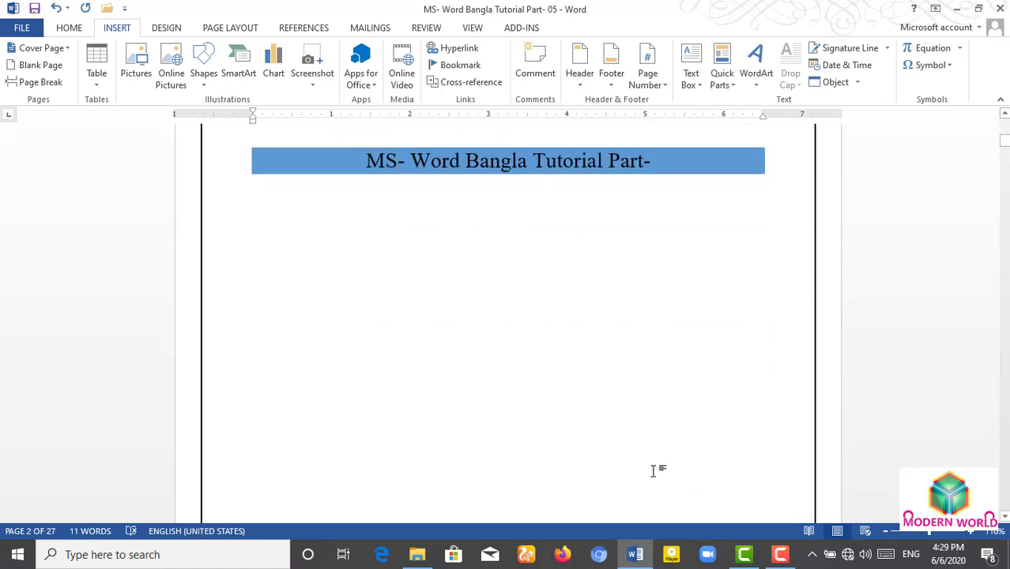
left_click(105, 85)
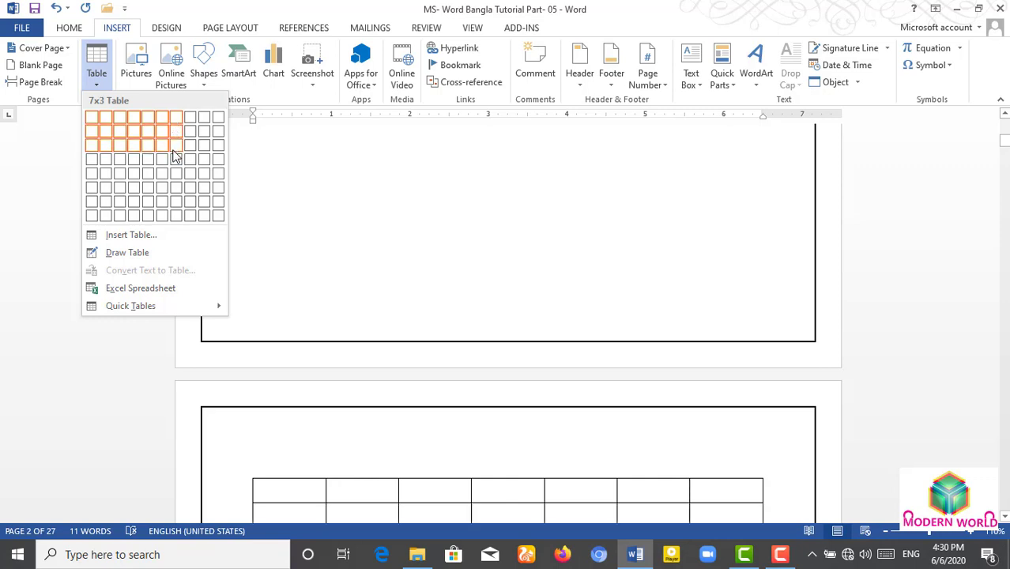
- Insert a table with 7 columns and 4 rows through the Insert Table dialog
left_click(144, 237)
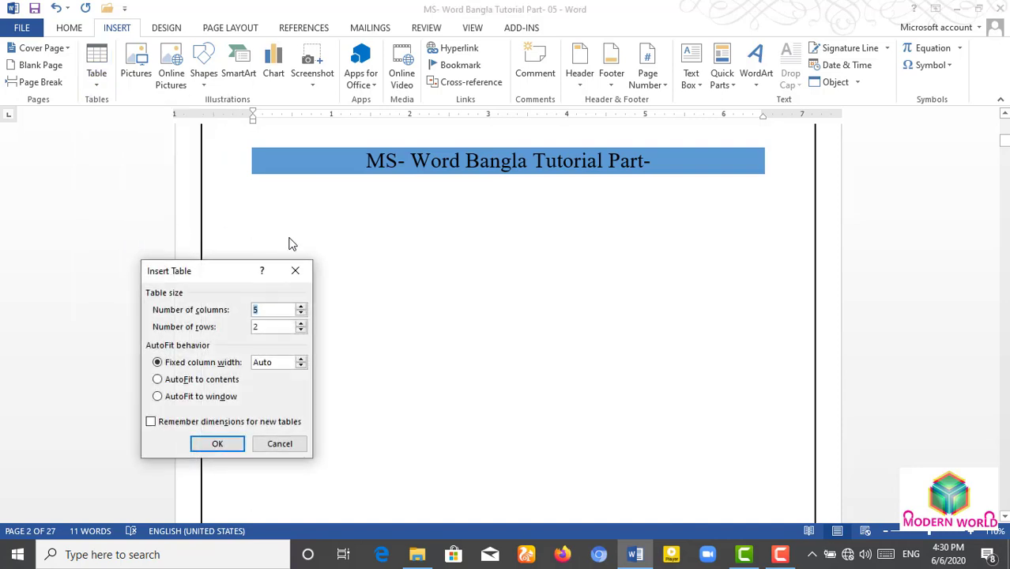
left_click_drag(221, 272, 456, 235)
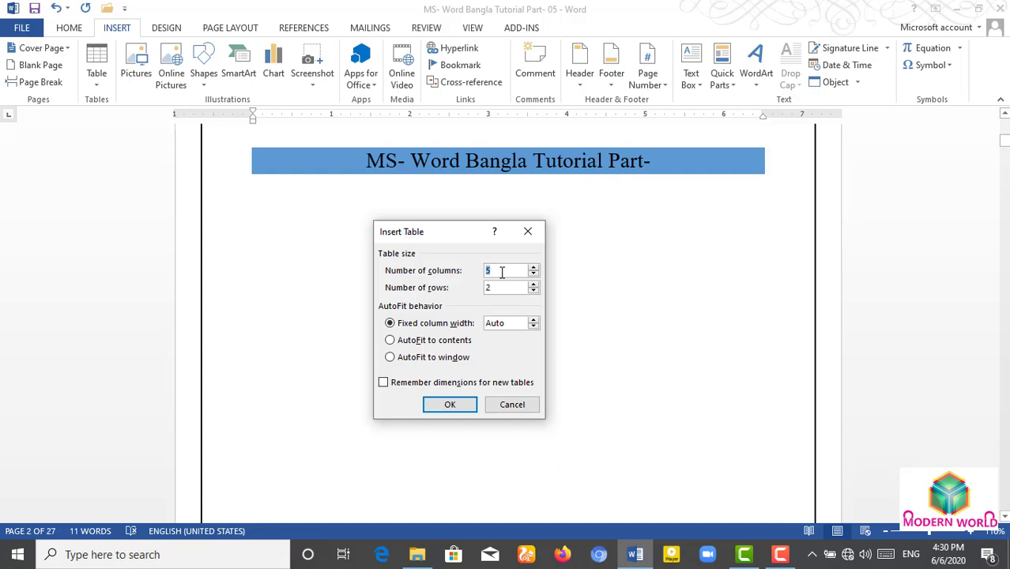
type("7")
key("Tab")
key("BackSpace")
type("4")
left_click(455, 411)
- Undo the accidental extra tables and pages until only the banner and one table remain
scroll(500, 423, "up", 3)
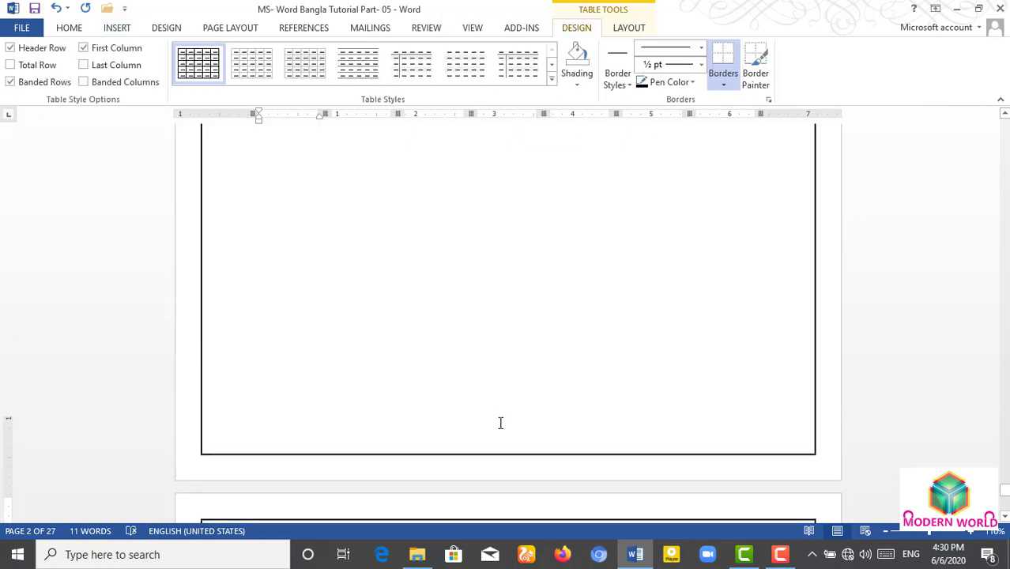
scroll(500, 422, "down", 5)
scroll(416, 322, "down", 5)
left_click(410, 306)
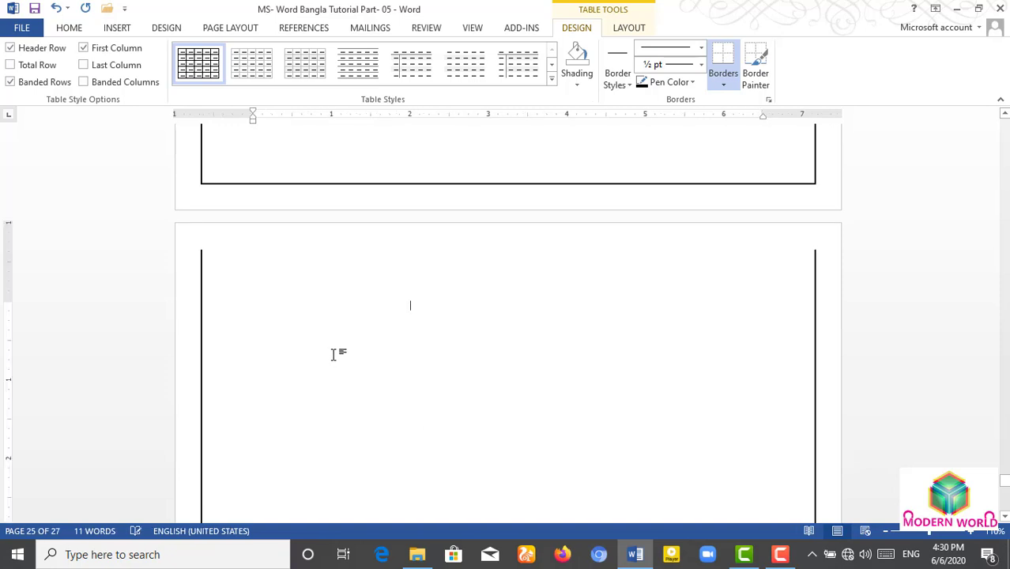
key("ctrl+z")
scroll(337, 346, "down", 3)
scroll(339, 348, "down", 1)
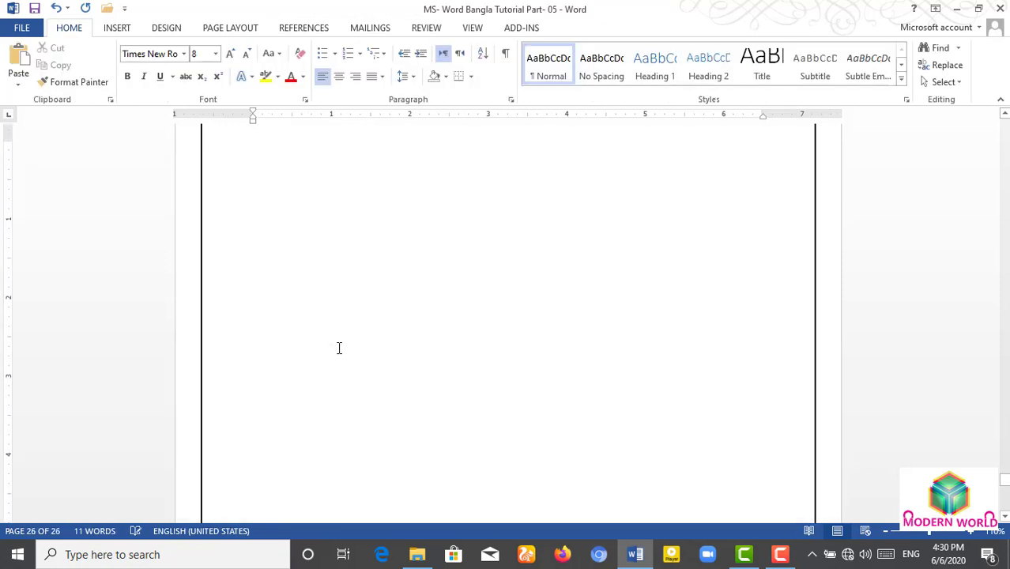
scroll(339, 347, "down", 1)
scroll(339, 348, "down", 2)
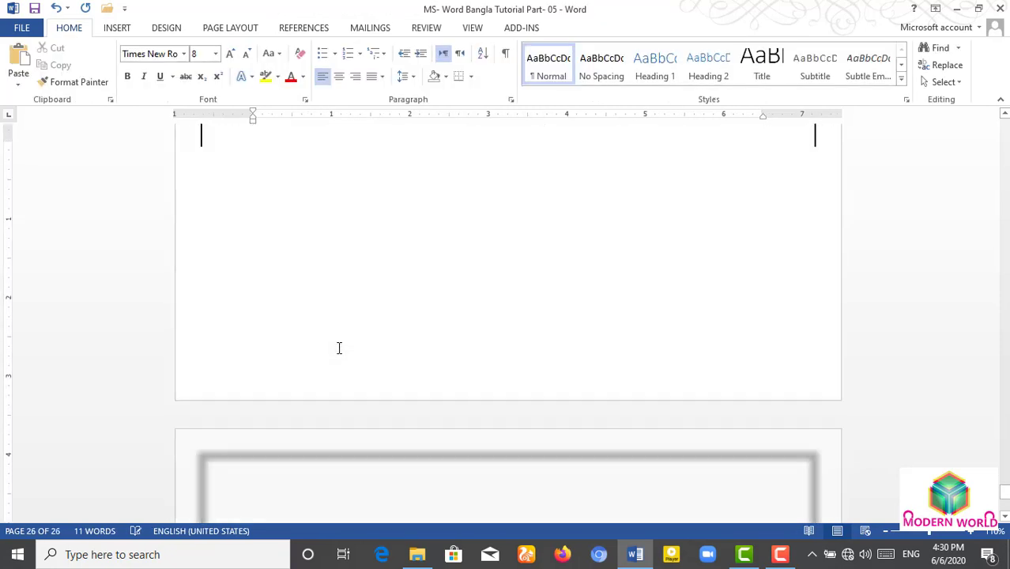
key("ctrl+z")
key("ctrl+z")
key("ctrl+z")
key("ctrl+z")
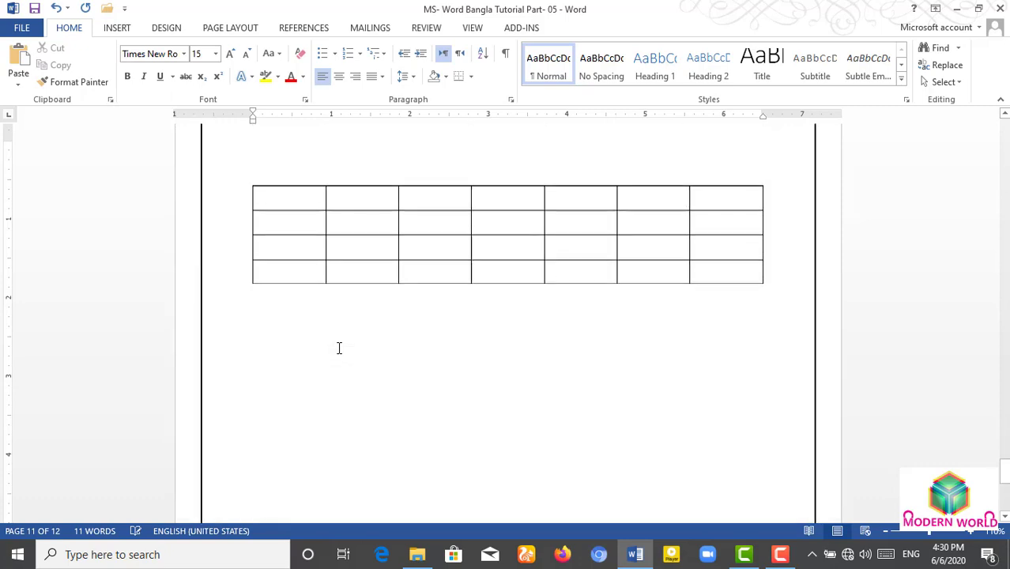
key("ctrl+z")
key("ctrl+z")
key("ctrl+z")
key("ctrl+z")
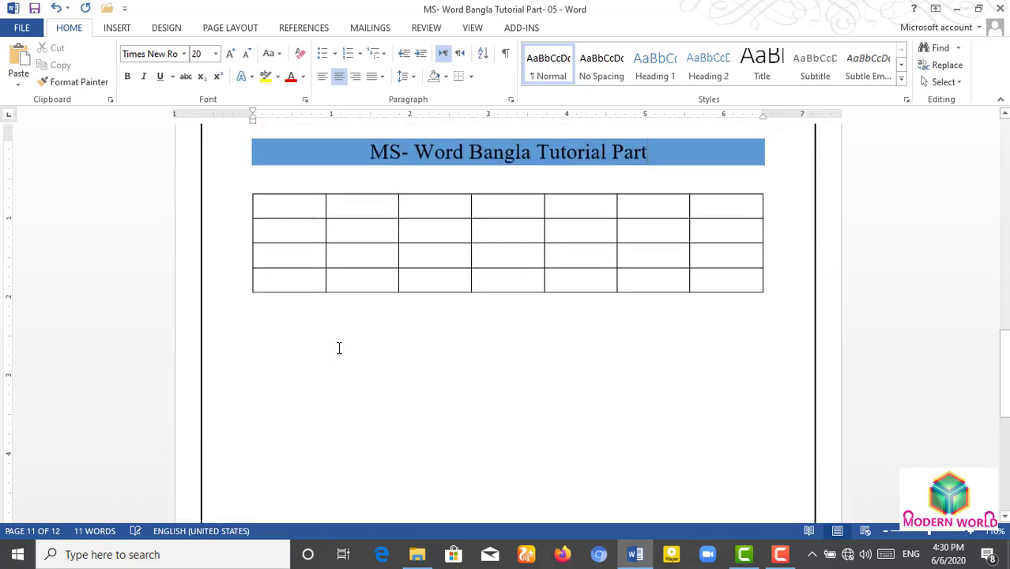
key("ctrl+z")
key("ctrl+z")
key("ctrl+z")
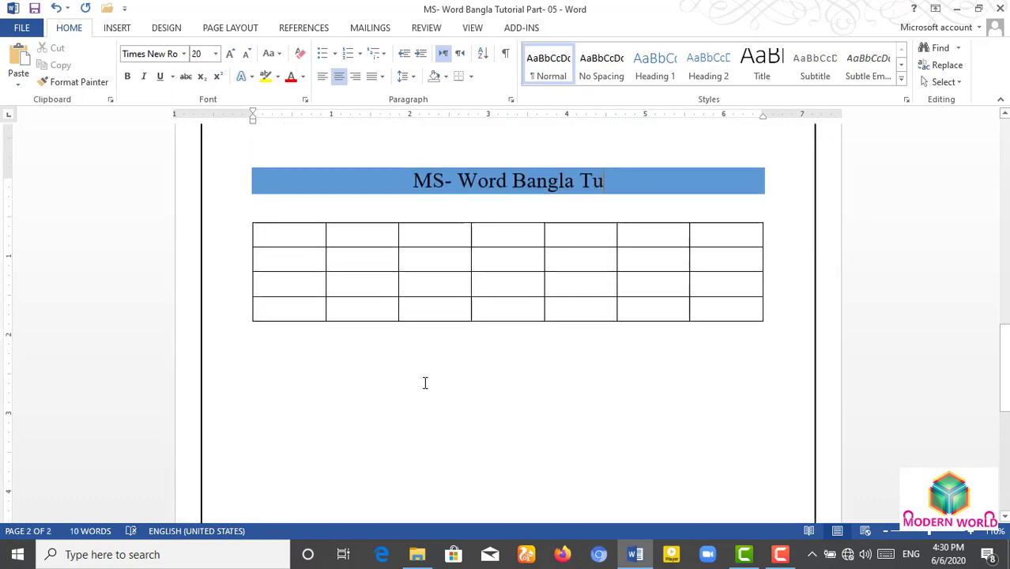
scroll(424, 382, "up", 1)
- Add a new line above the table and type the Mark Sheet heading text
left_click(286, 263)
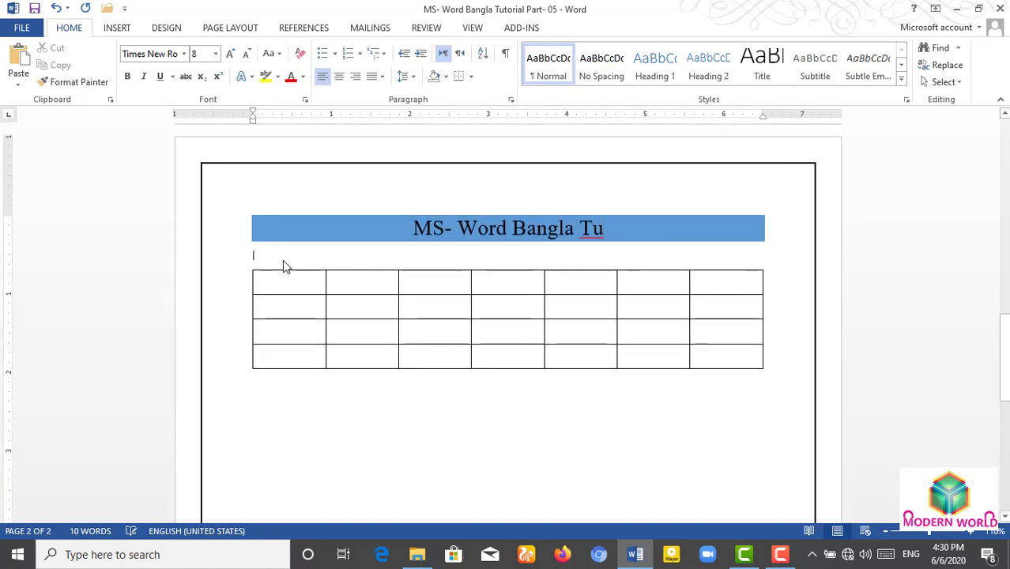
key("Return")
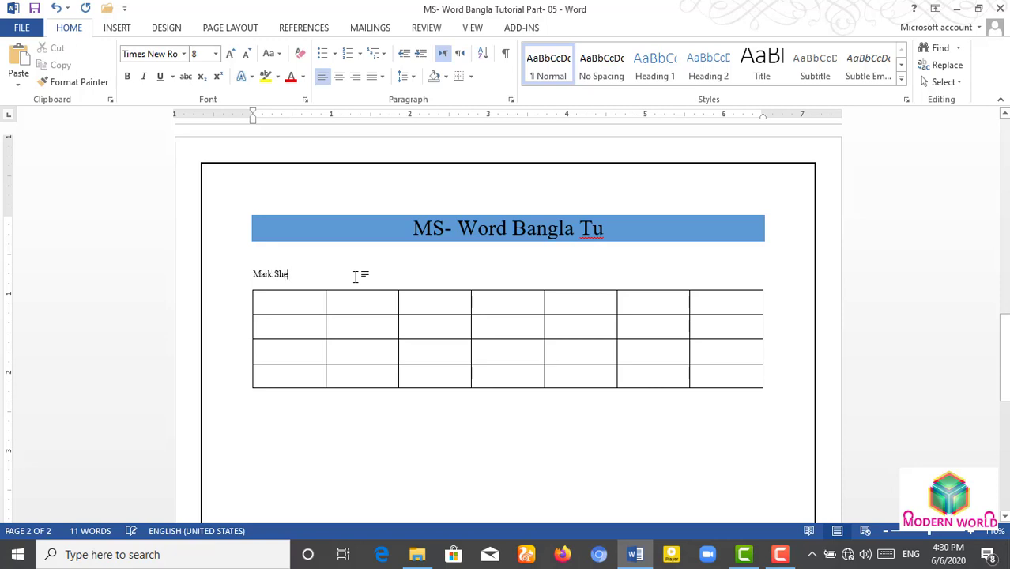
type("et")
- Format the Mark Sheet heading as bold, centred, 23 pt text
double_click(272, 273)
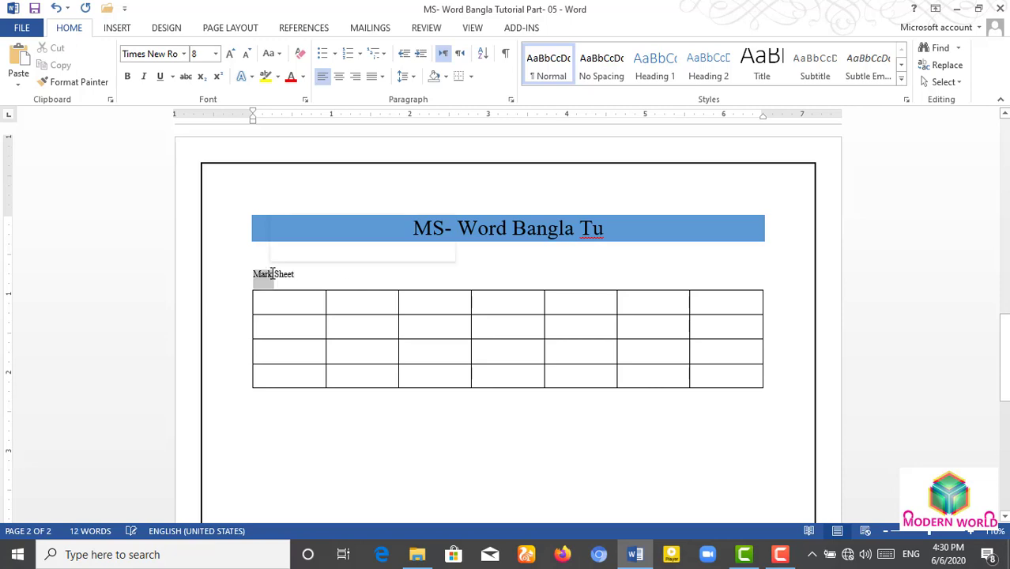
left_click_drag(294, 274, 254, 276)
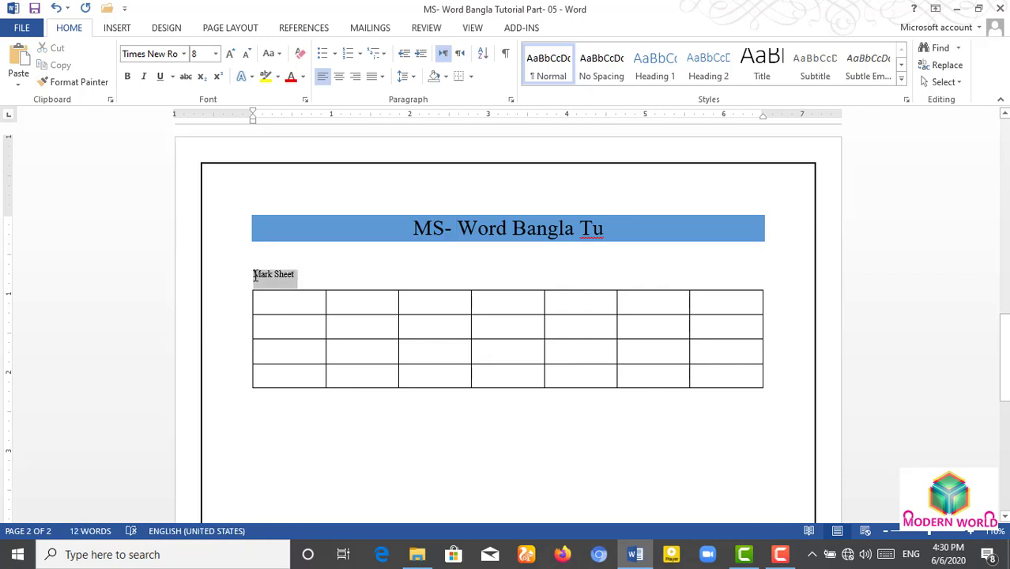
key("ctrl+shift+period")
key("ctrl+shift+period")
key("ctrl+shift+period")
key("ctrl+shift+period")
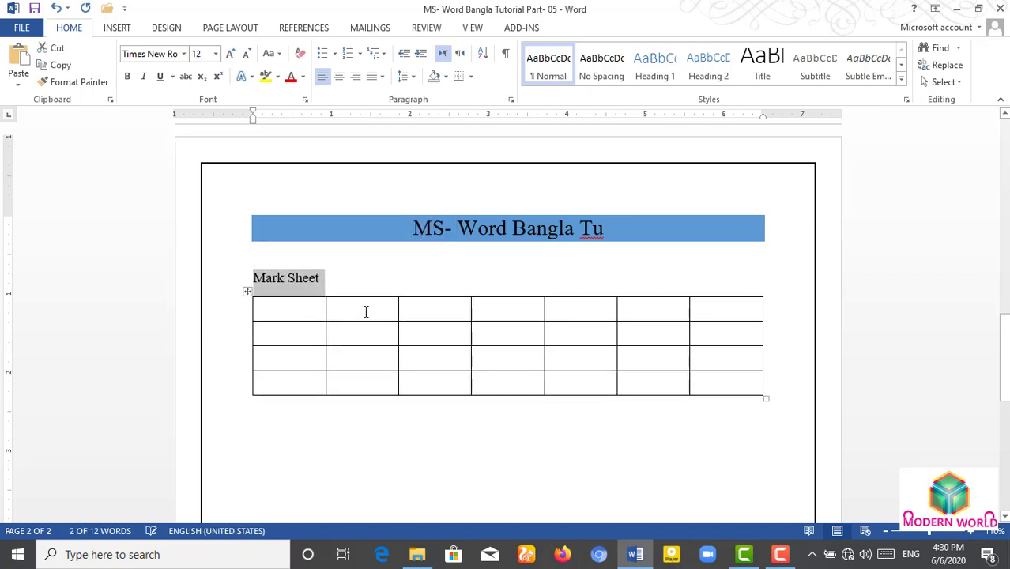
key("ctrl+bracketright")
key("ctrl+bracketright")
key("ctrl+bracketright")
key("ctrl+bracketright")
key("ctrl+bracketright")
key("ctrl+bracketright")
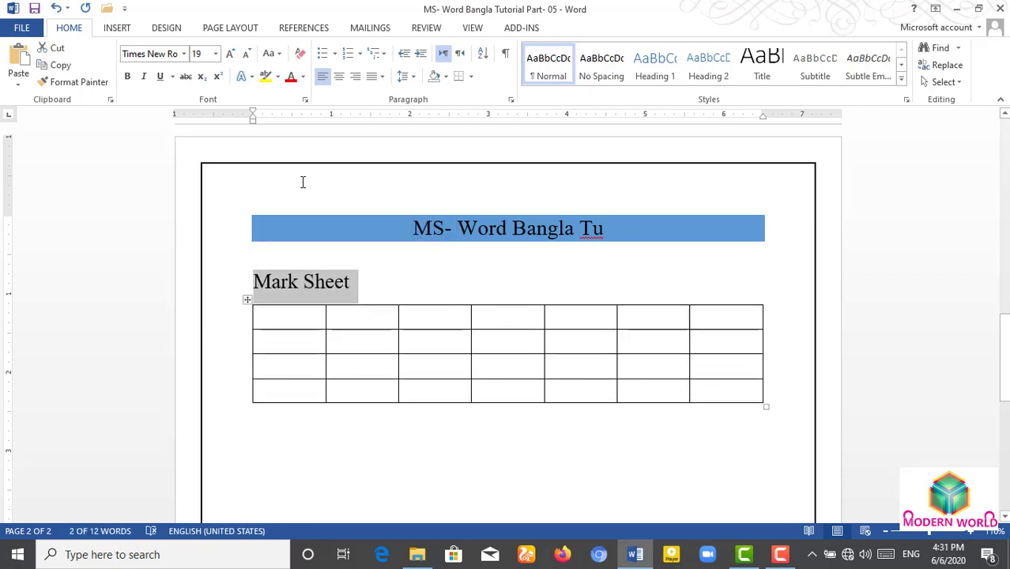
key("ctrl+b")
key("ctrl+e")
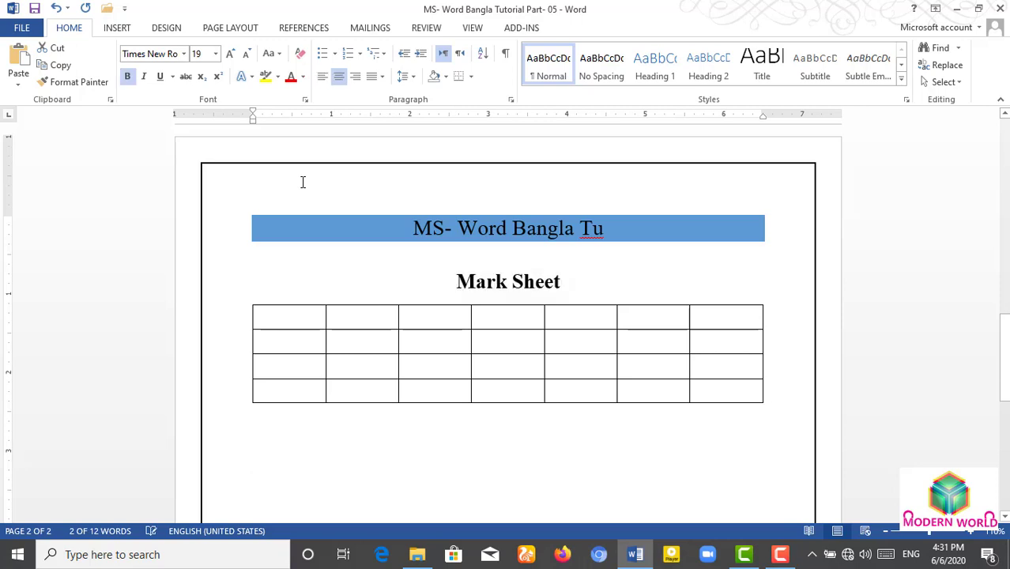
key("ctrl+bracketright")
key("ctrl+bracketright")
key("ctrl+bracketright")
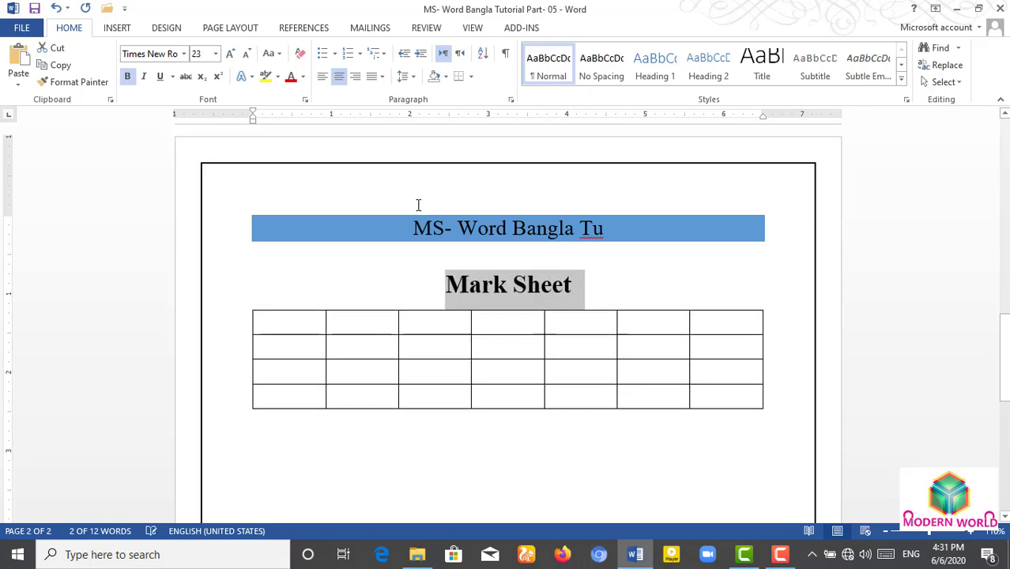
scroll(418, 205, "up", 4, "ctrl")
scroll(424, 248, "up", 1)
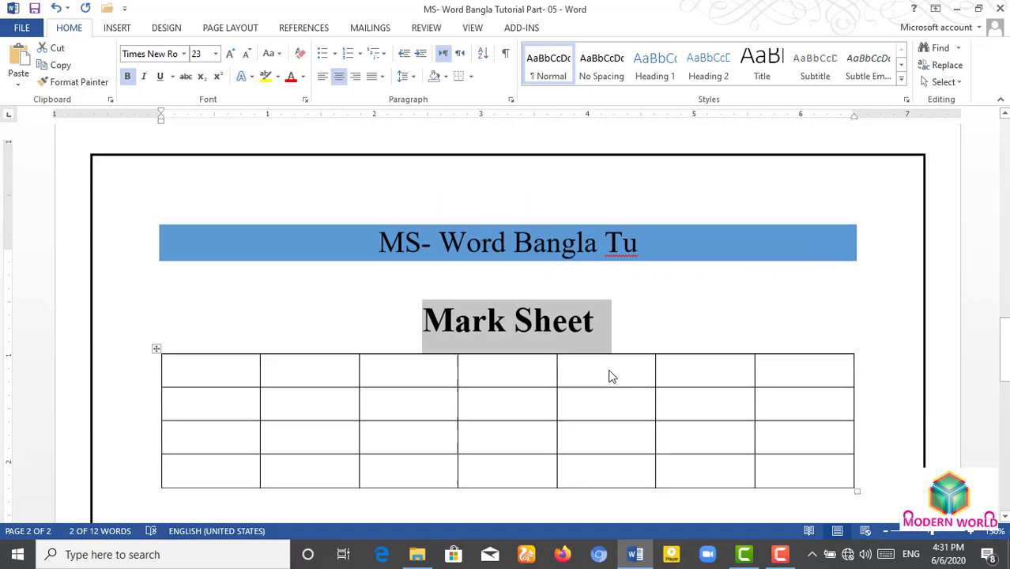
scroll(609, 370, "down", 2)
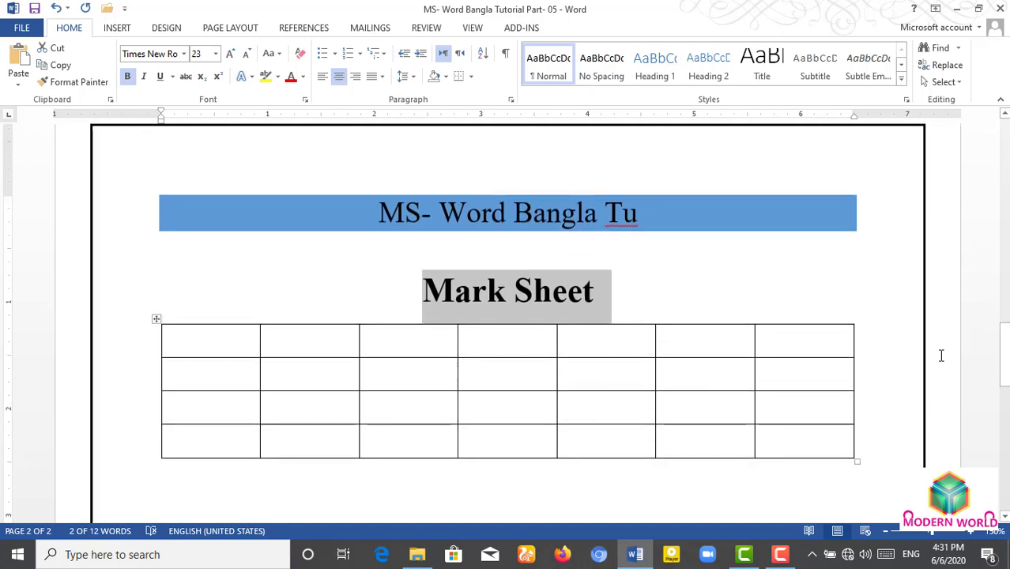
- Enter 'Roll' in the table's first cell, then return to the empty second cell
left_click(198, 345)
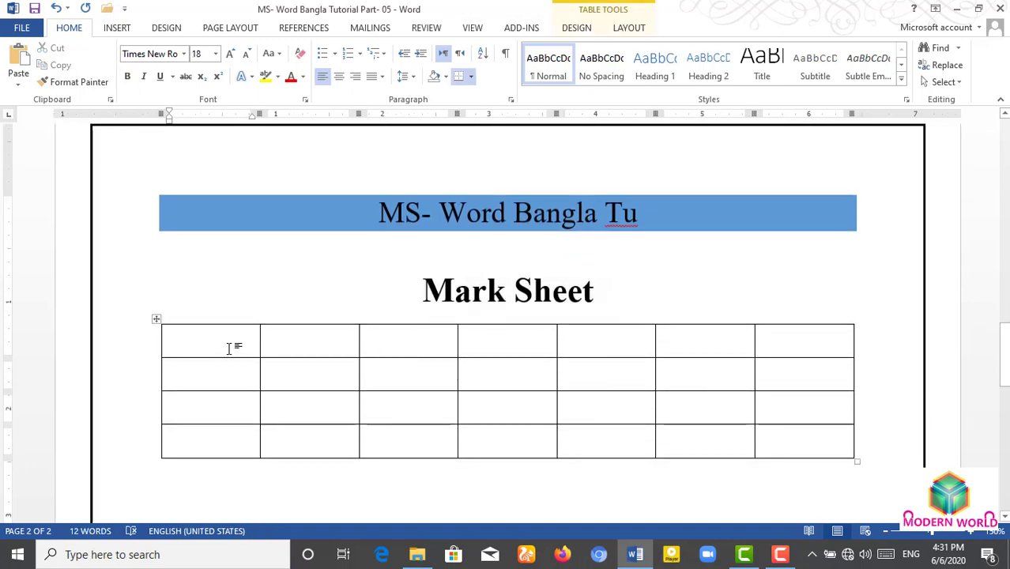
type("Ro")
type("ll")
key("Tab")
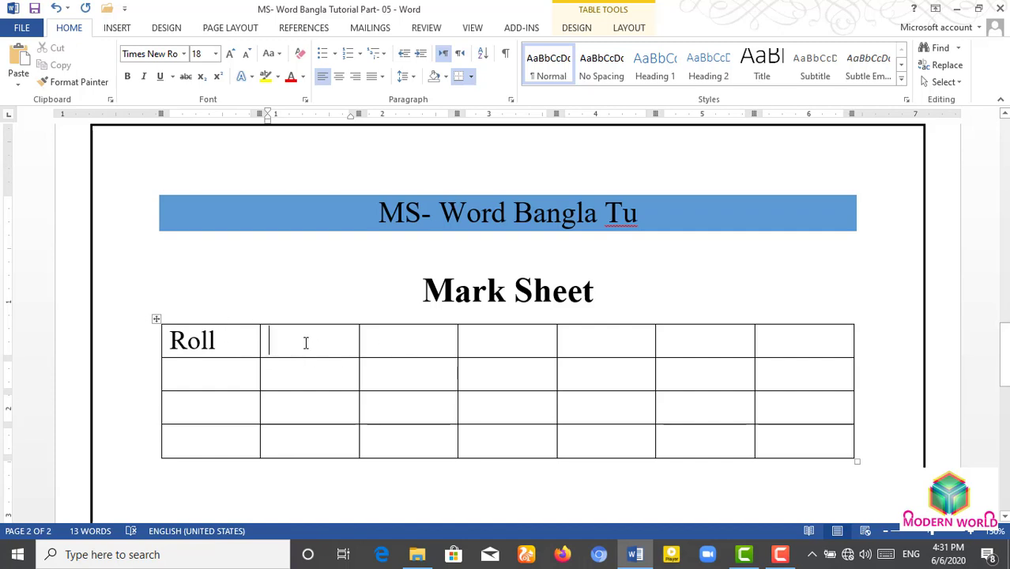
left_click(228, 337)
left_click(329, 340)
right_click(326, 343)
left_click(312, 344)
- Select the first column, the second column, and then the first row of the table
left_click_drag(241, 332, 235, 442)
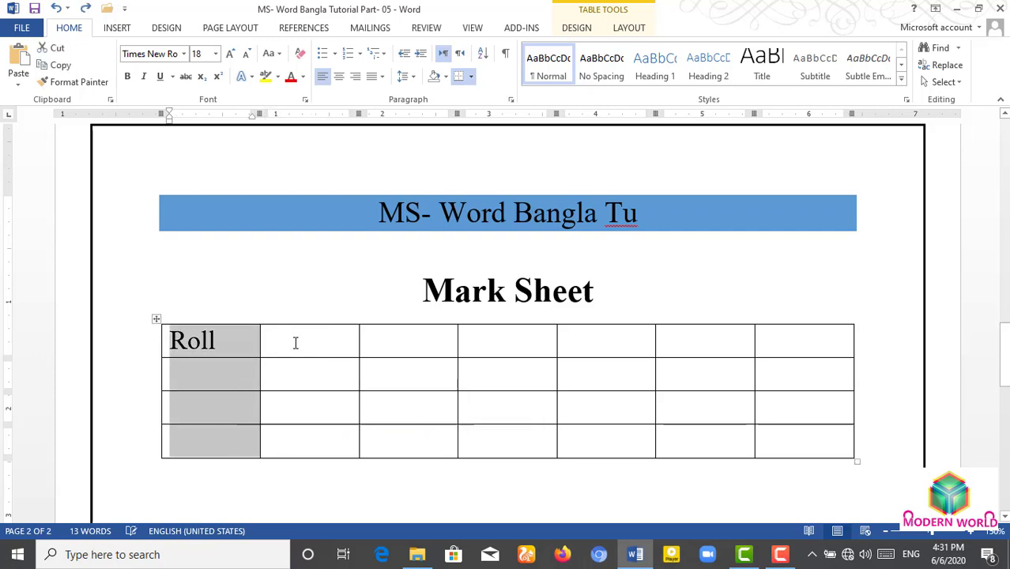
left_click_drag(293, 343, 303, 435)
left_click_drag(231, 341, 761, 341)
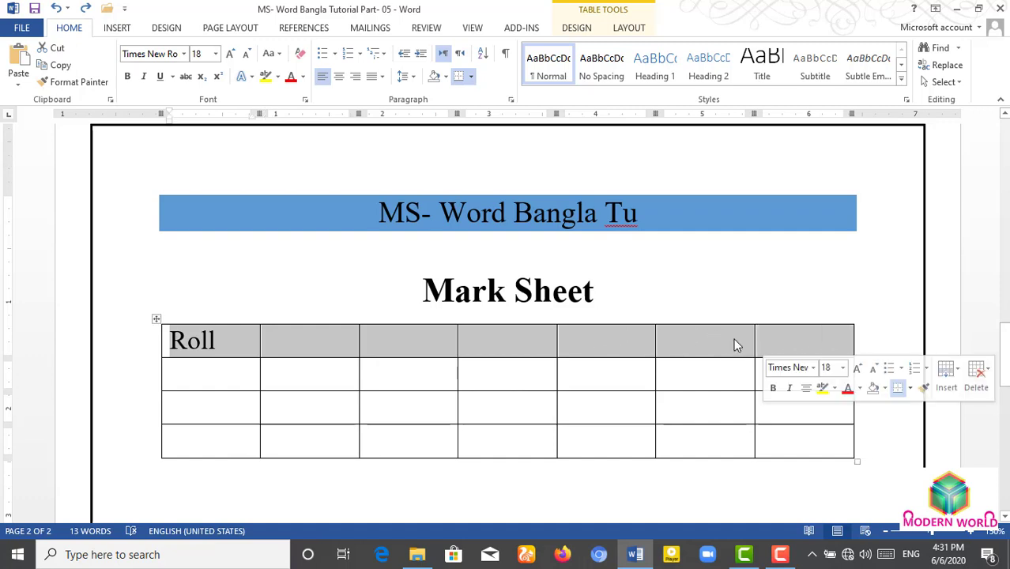
left_click(264, 352)
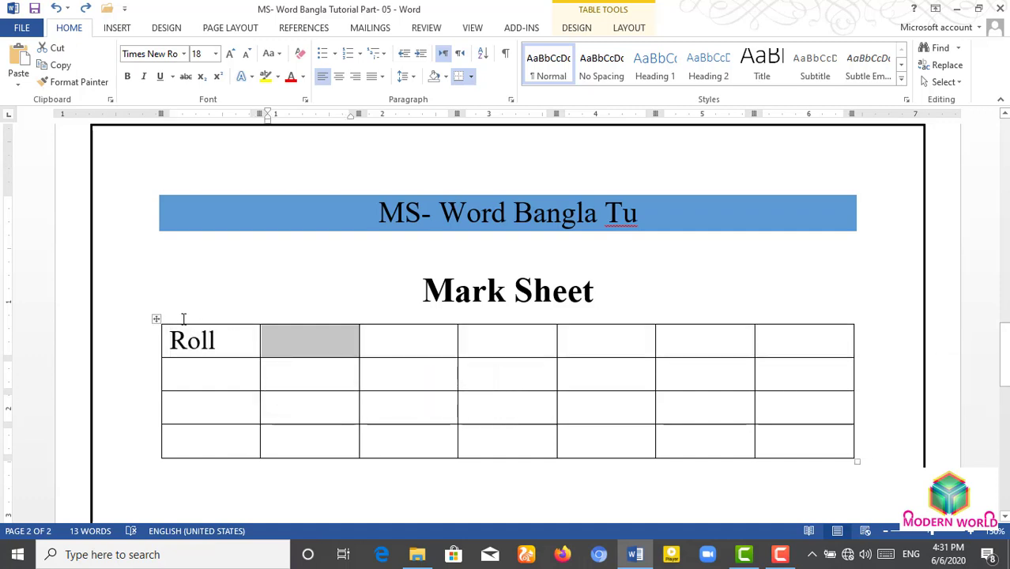
- Select the whole table, try narrowing it, then undo to restore its full width
left_click(155, 321)
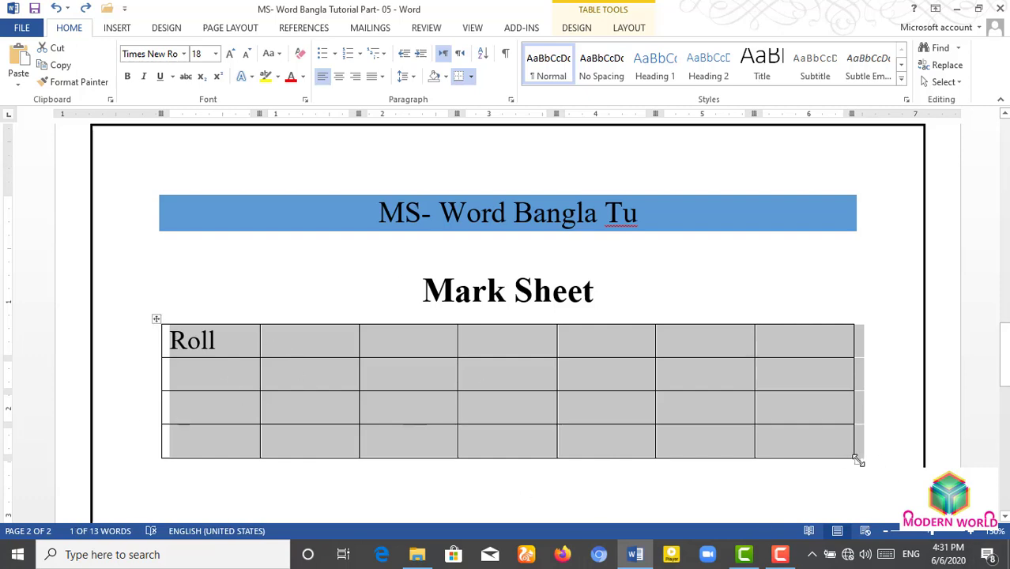
mouse_move(857, 460)
left_mouse_down()
mouse_move(561, 428)
mouse_move(762, 474)
left_mouse_up()
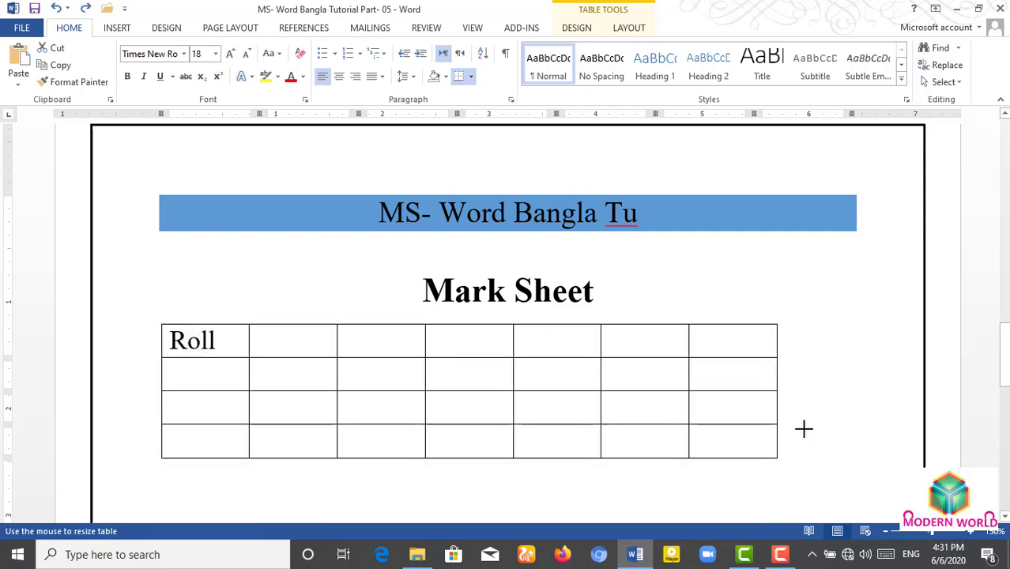
mouse_move(803, 428)
left_mouse_down()
mouse_move(690, 397)
mouse_move(692, 482)
left_mouse_up()
key("ctrl+z")
key("ctrl+z")
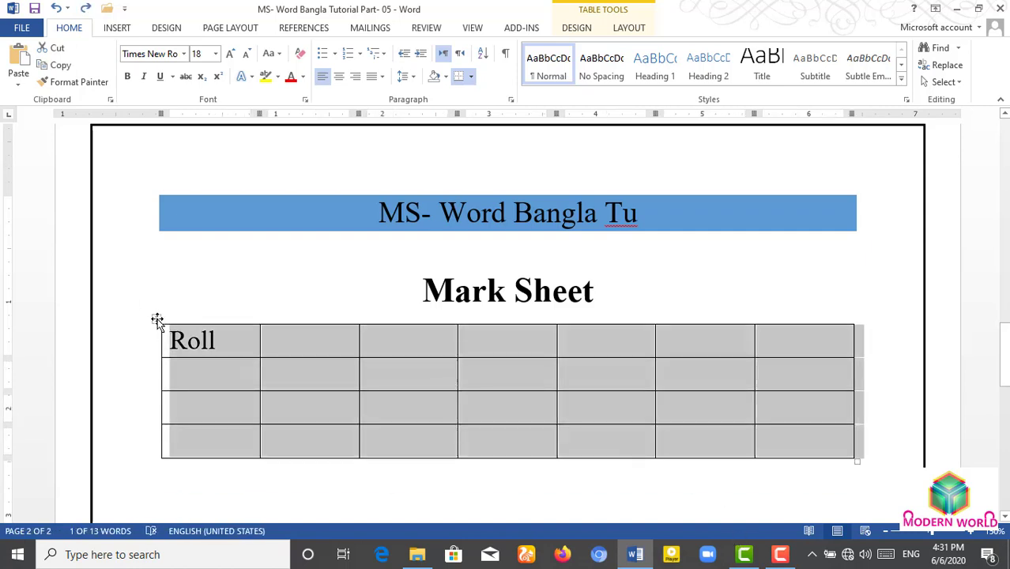
mouse_move(156, 319)
left_mouse_down()
mouse_move(289, 341)
mouse_move(201, 346)
mouse_move(157, 319)
left_mouse_up()
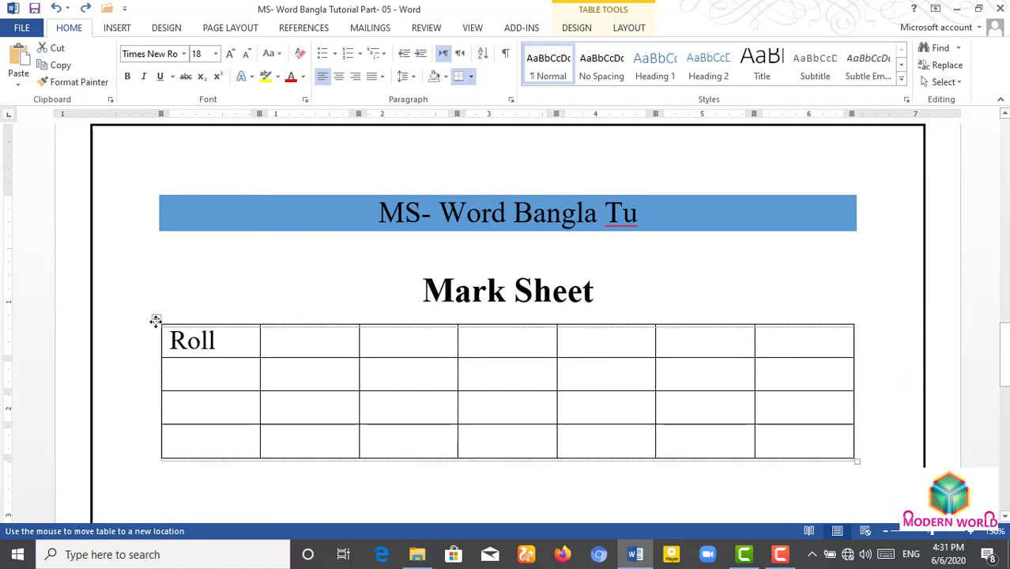
- Type Name, Bangla, English, Math, Total and Avg across the remaining header cells
left_click(323, 344)
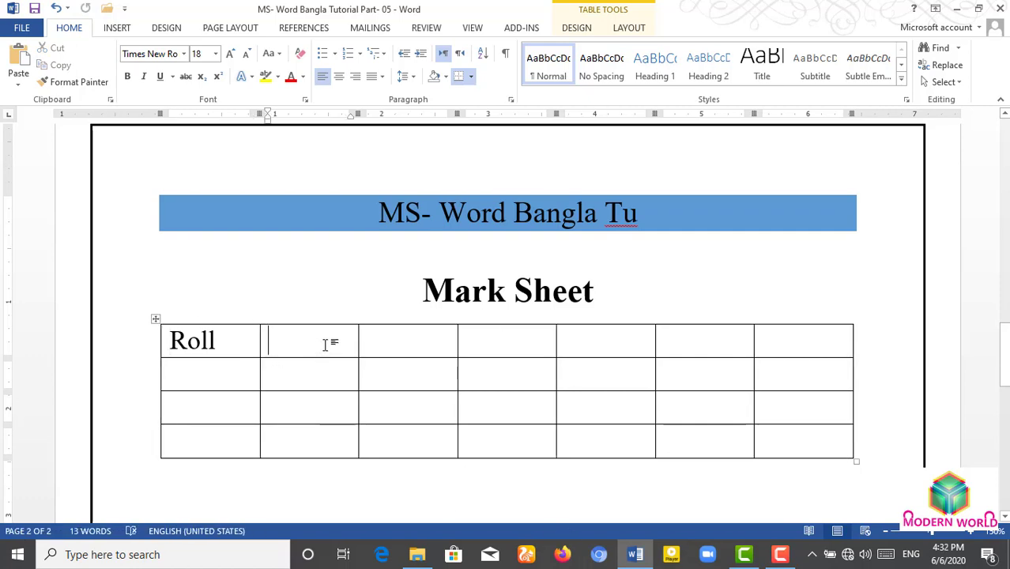
type("Name")
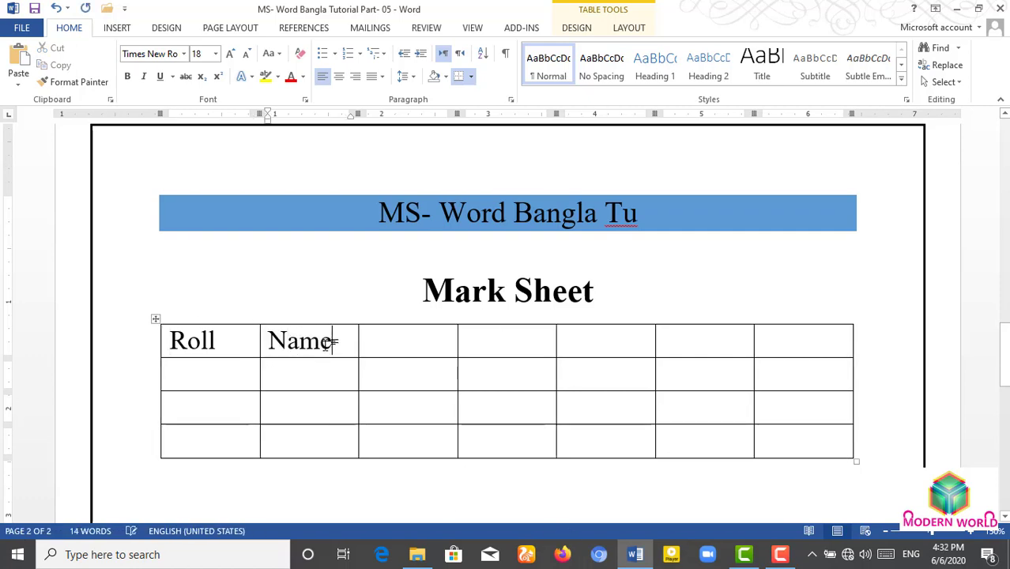
key("Tab")
type("Bangl")
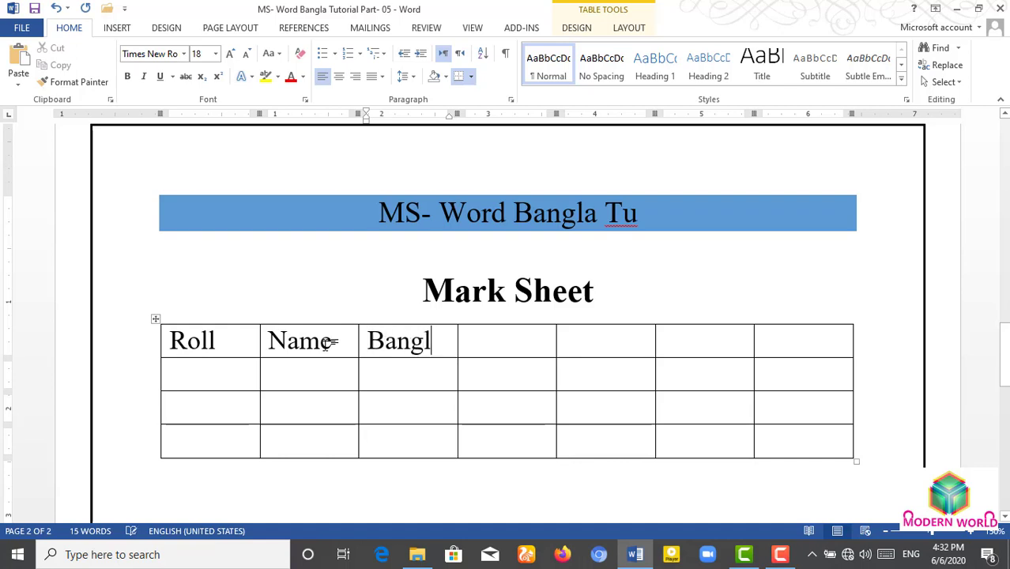
type("a")
key("Tab")
type("En")
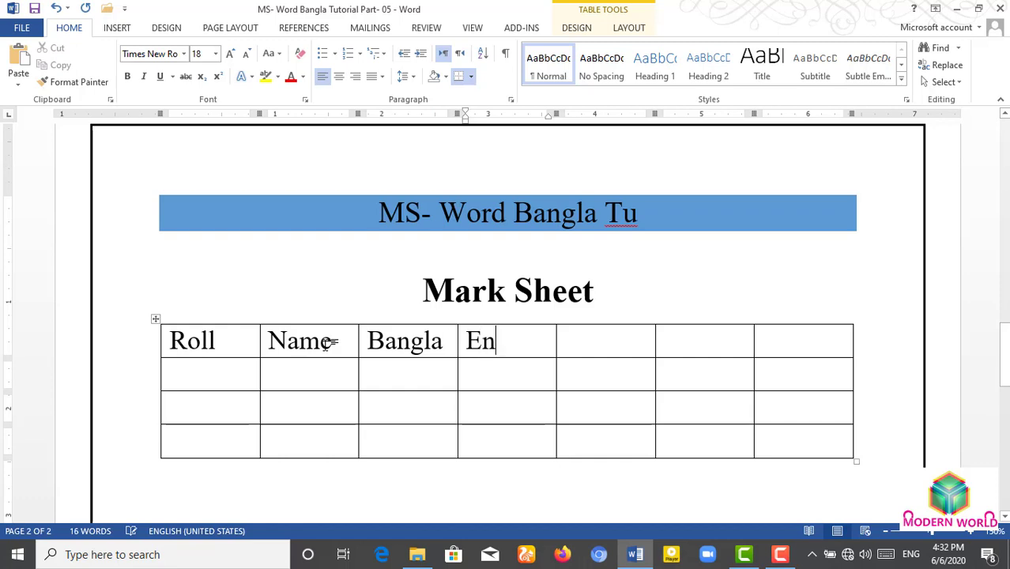
type("glish")
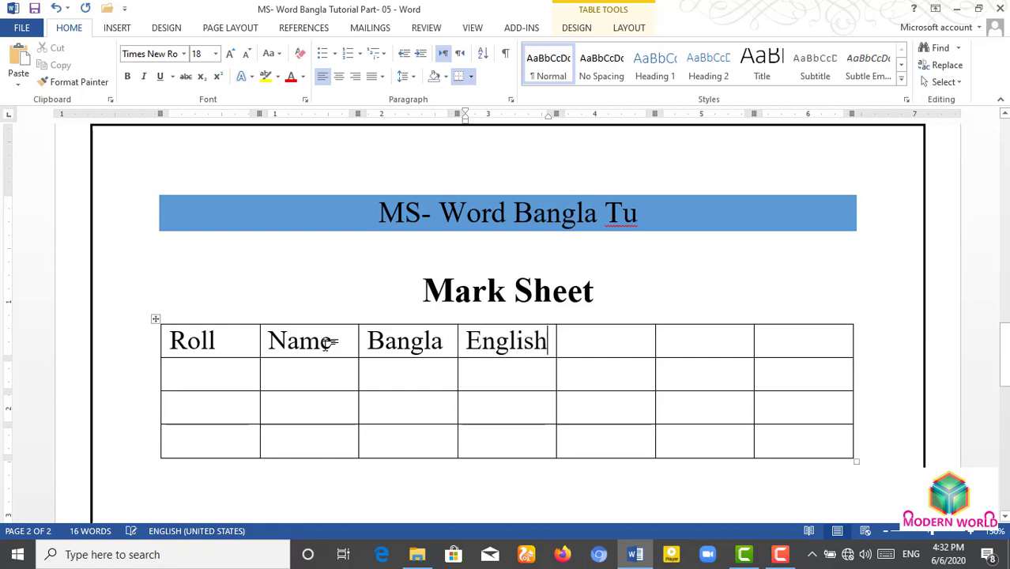
key("Tab")
type("Math")
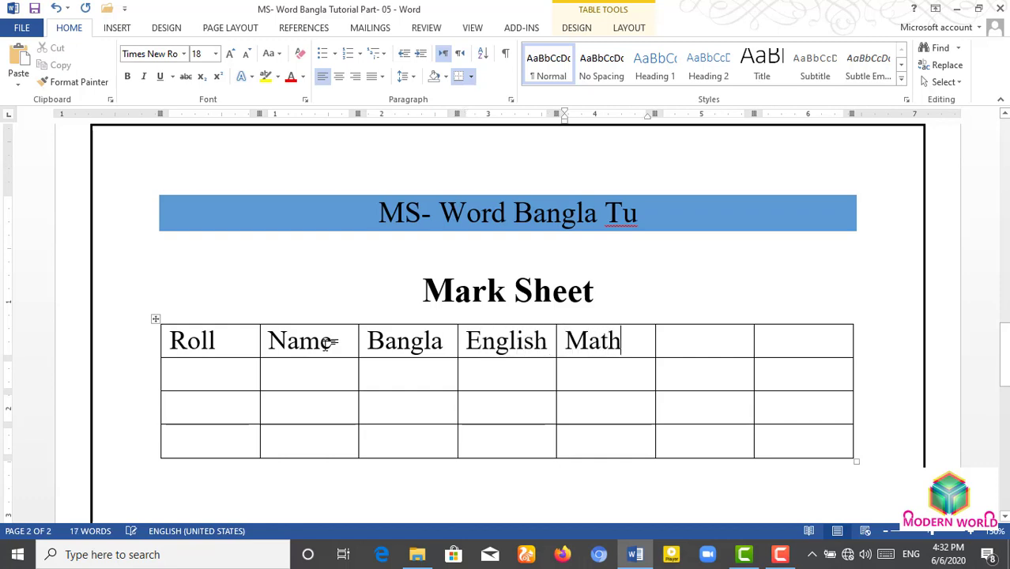
key("Tab")
type("To")
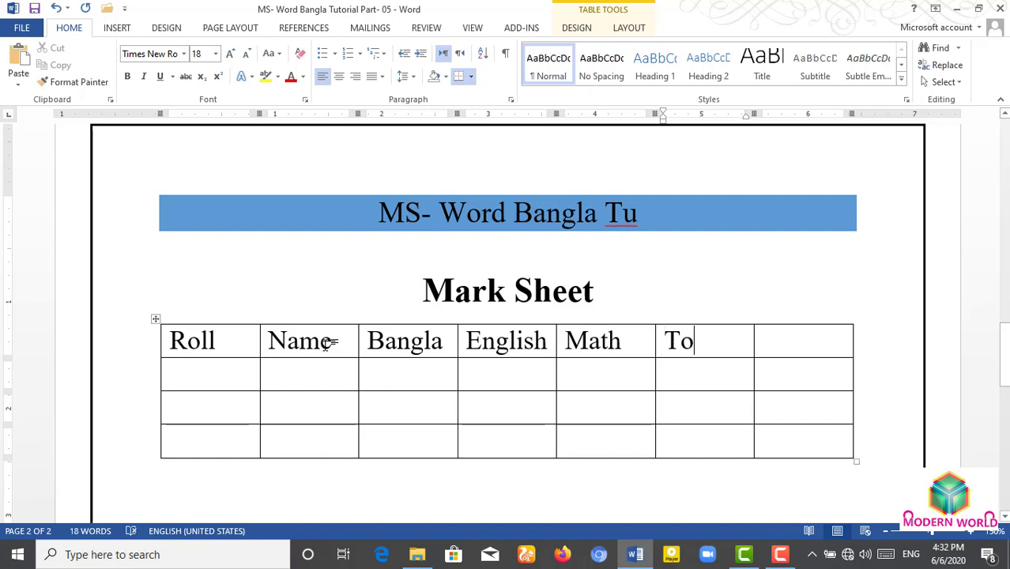
type("tal")
key("Tab")
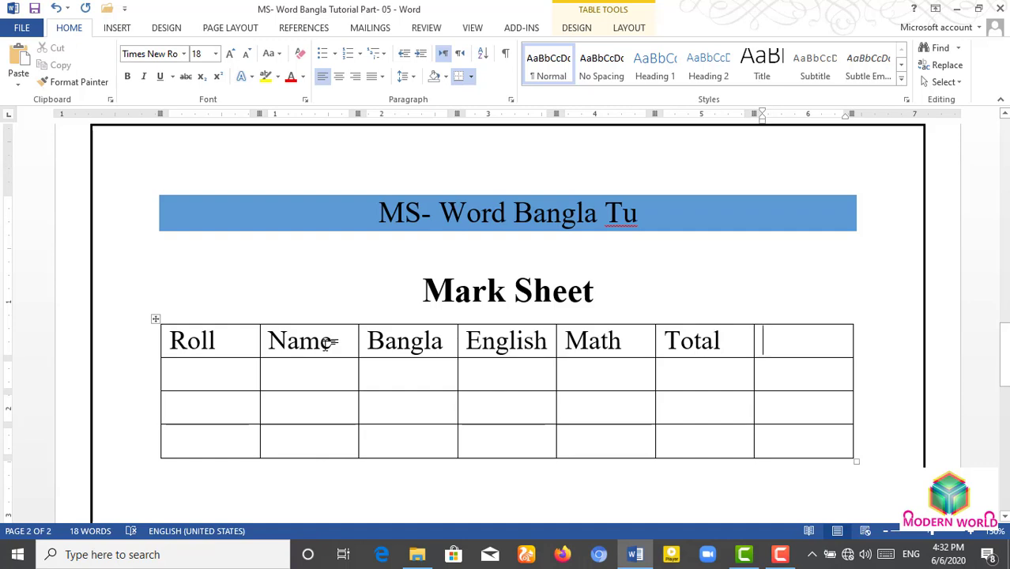
type("Av")
type("g")
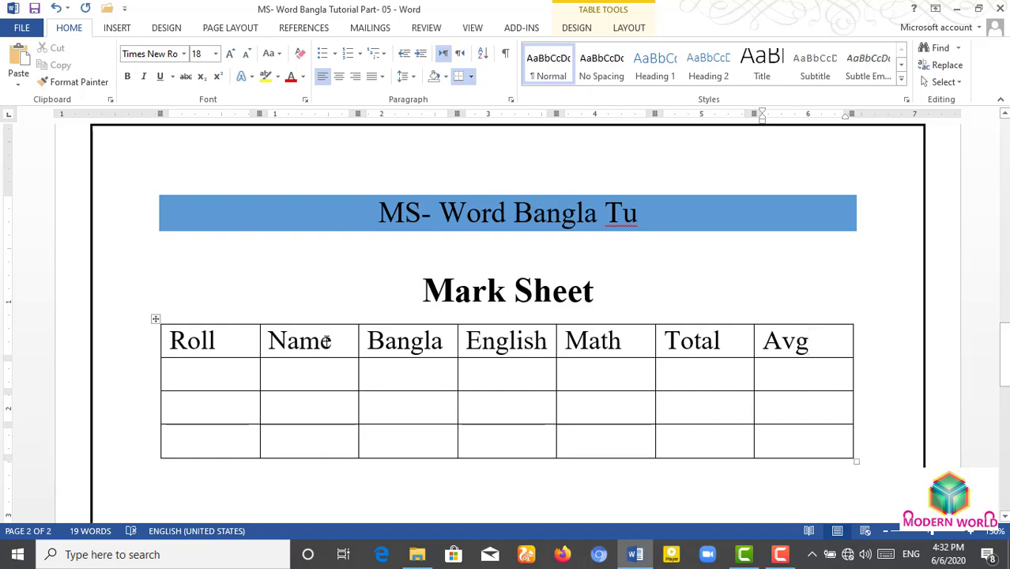
left_click(214, 371)
- Fill row 01 with roll 01, a student's name, and marks 66, 60 and 70
type("0")
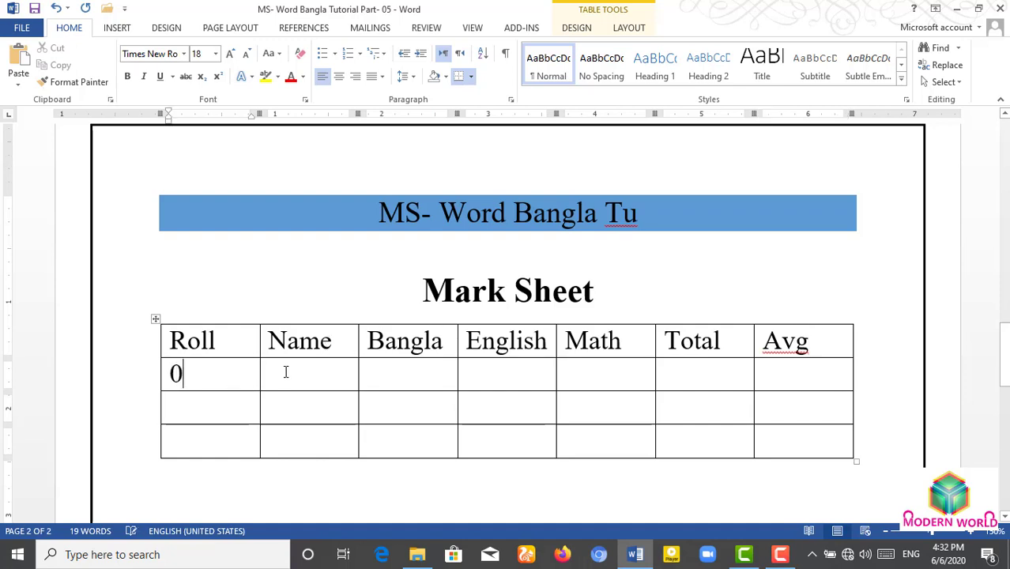
type("1")
left_click(286, 372)
type("R")
type("ipon")
key("Tab")
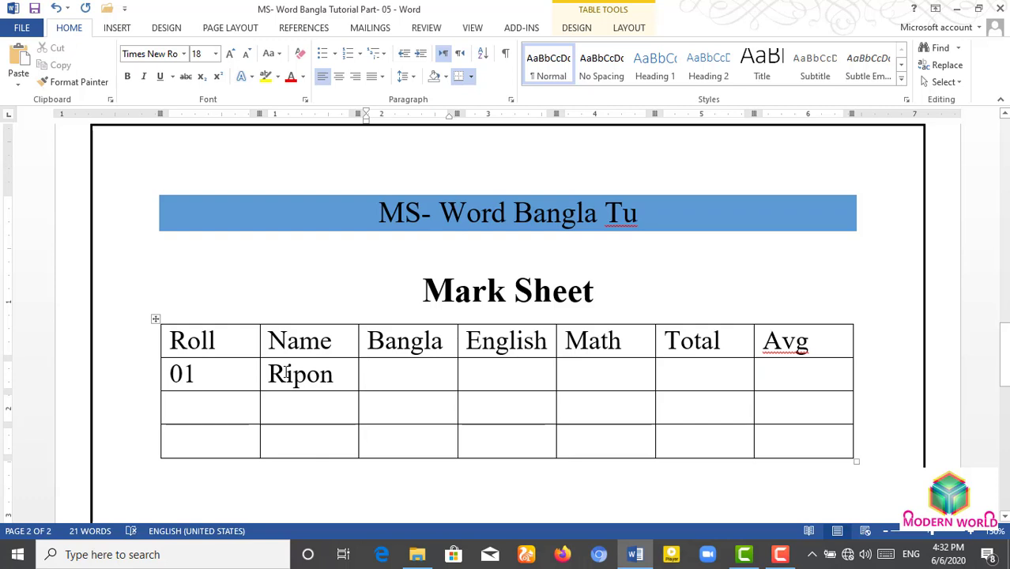
type("66")
key("Tab")
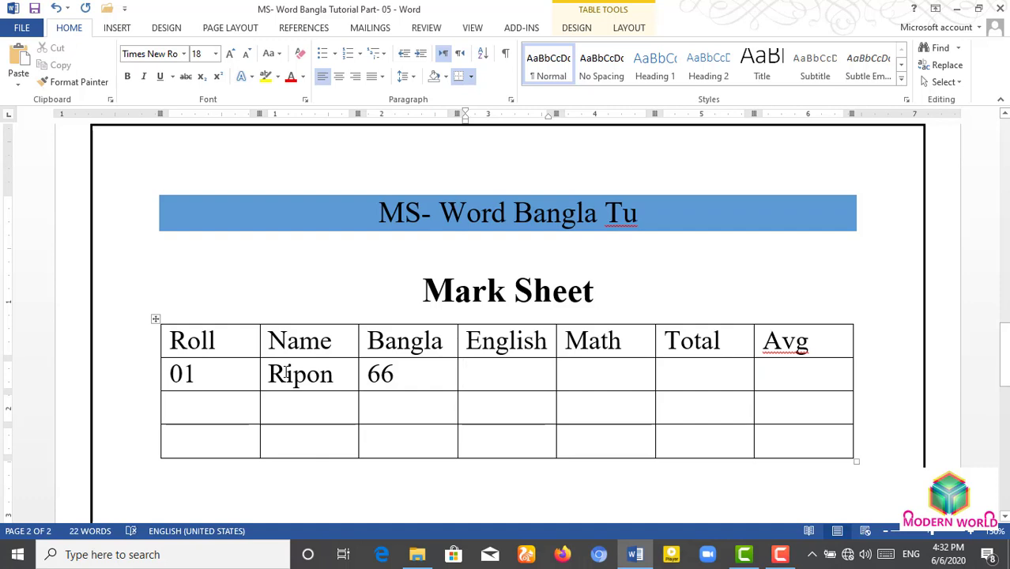
type("60")
key("Tab")
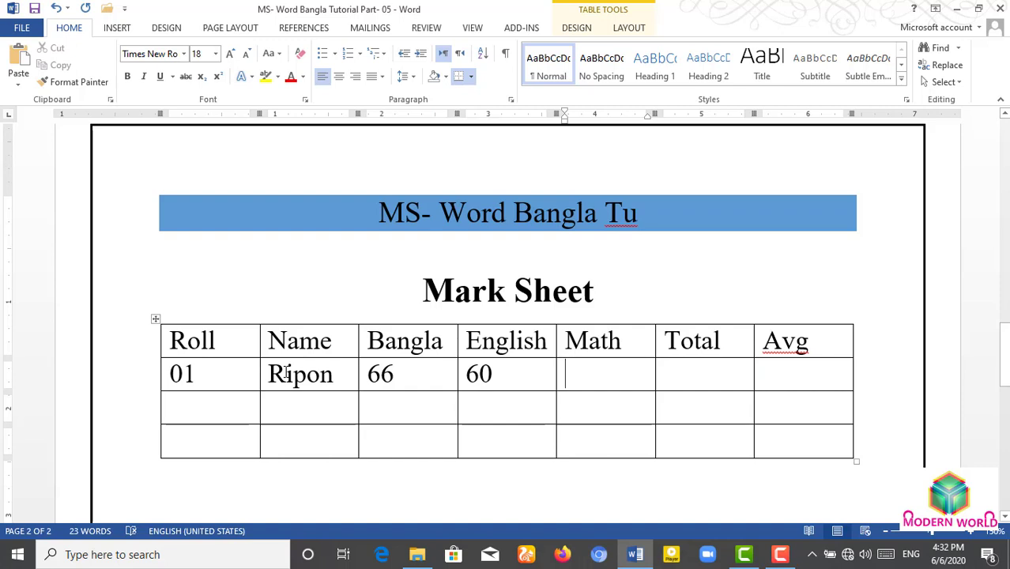
type("70")
key("Tab")
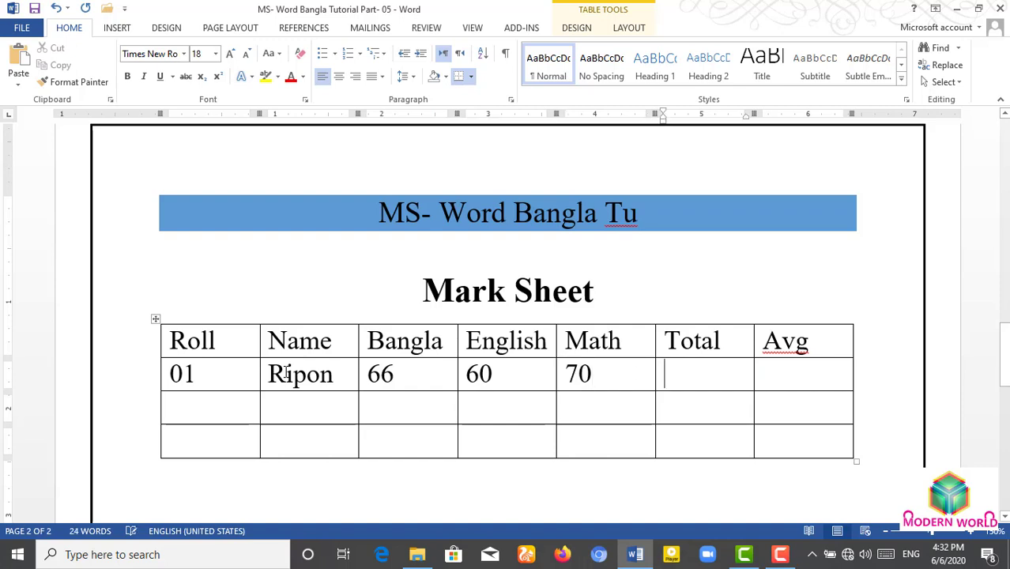
- Fill row 02 with roll 02, a student's name, and marks 55, 70 and 45
left_click(229, 410)
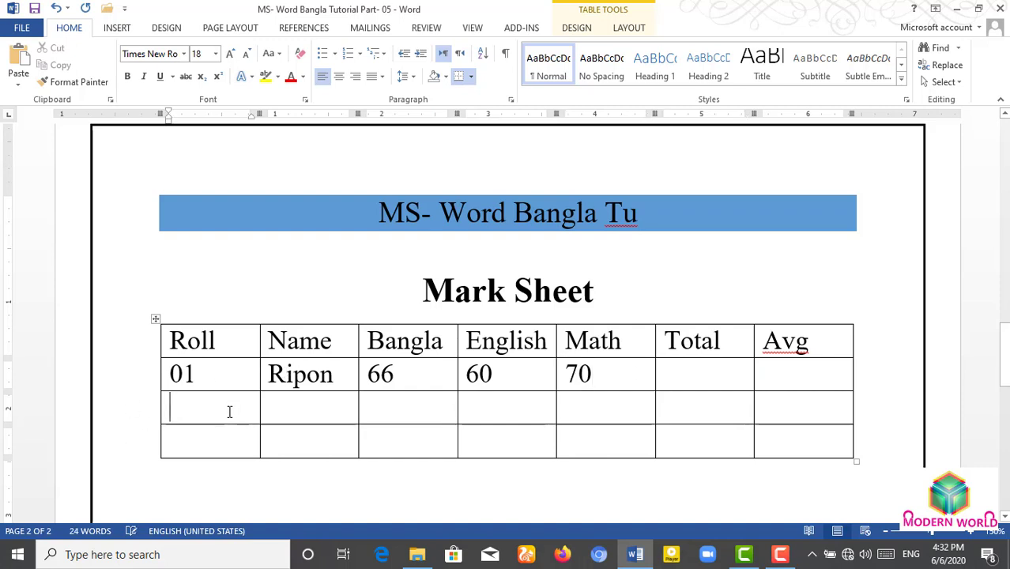
type("01")
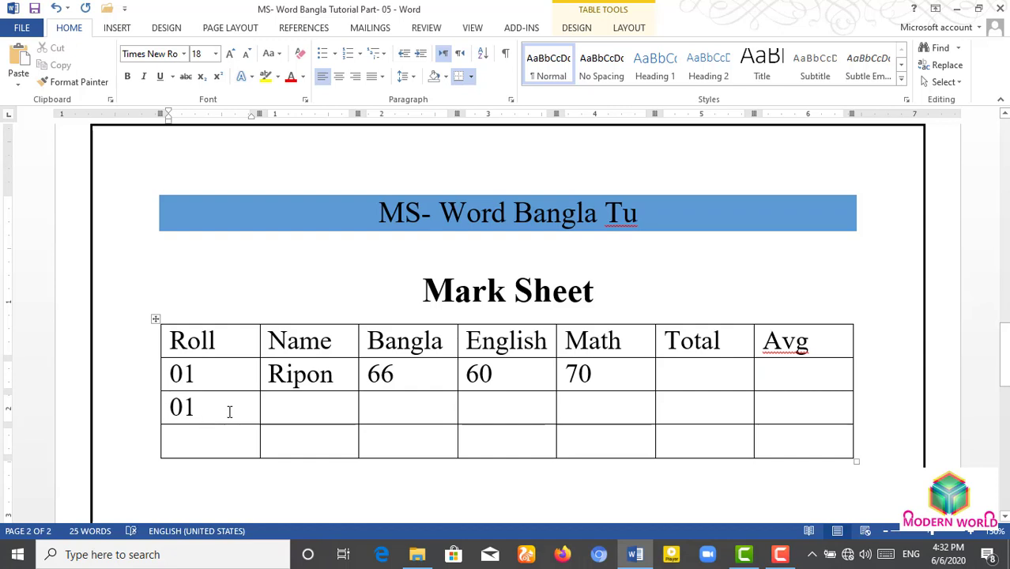
key("BackSpace")
type("2")
key("Tab")
type("Jahi")
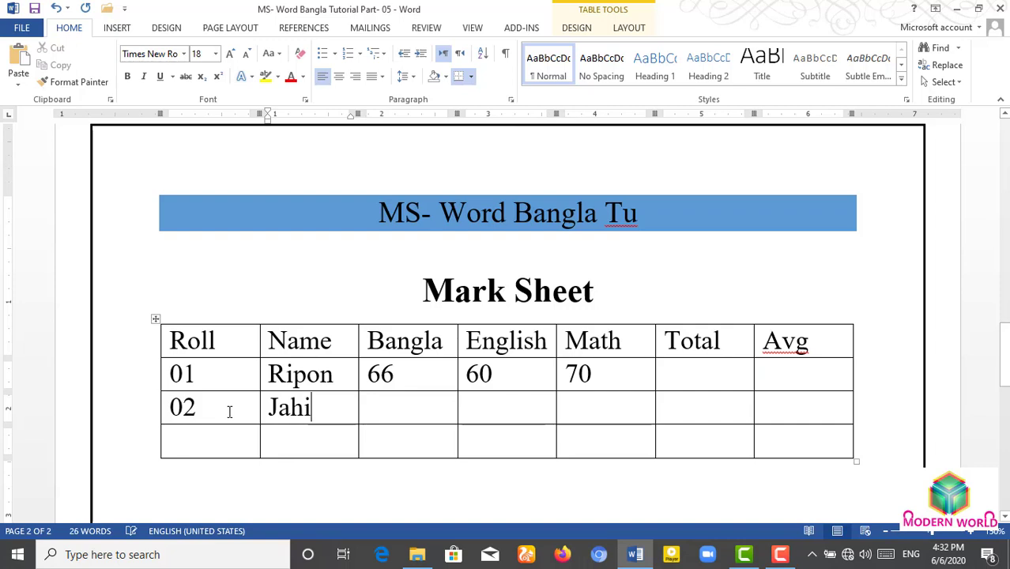
type("d")
key("Tab")
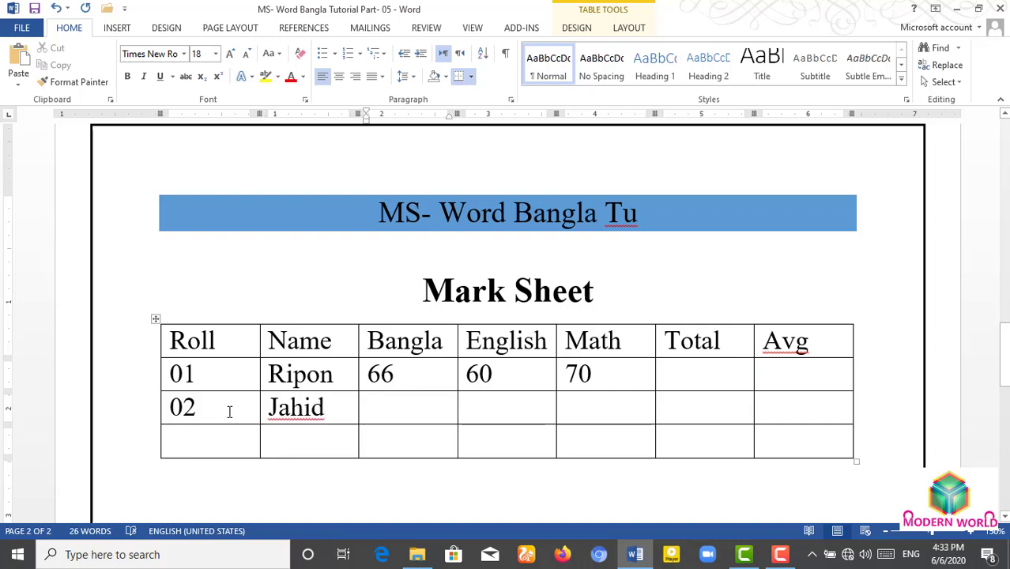
type("55")
key("Tab")
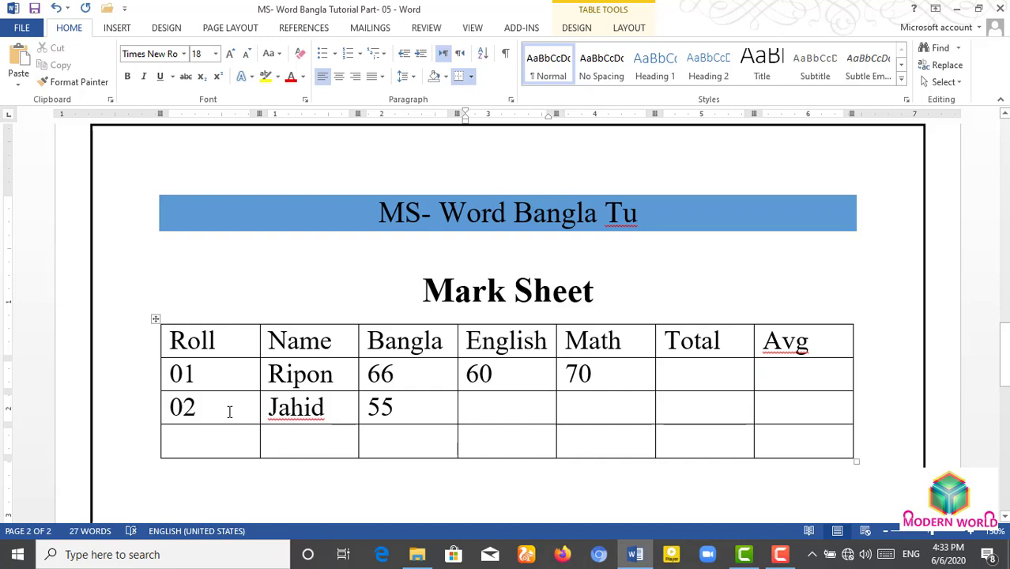
type("70")
key("Tab")
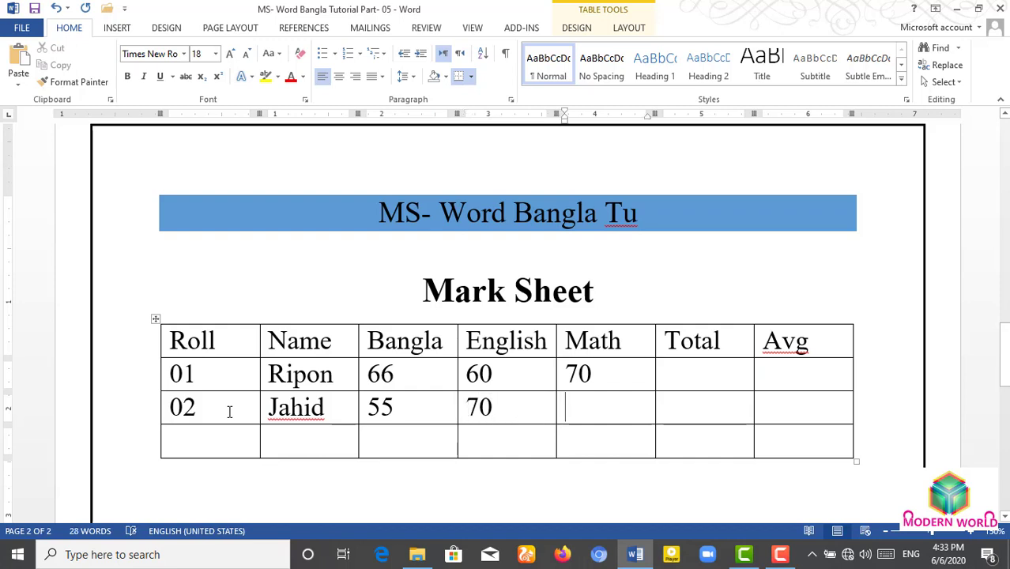
type("45")
key("Tab")
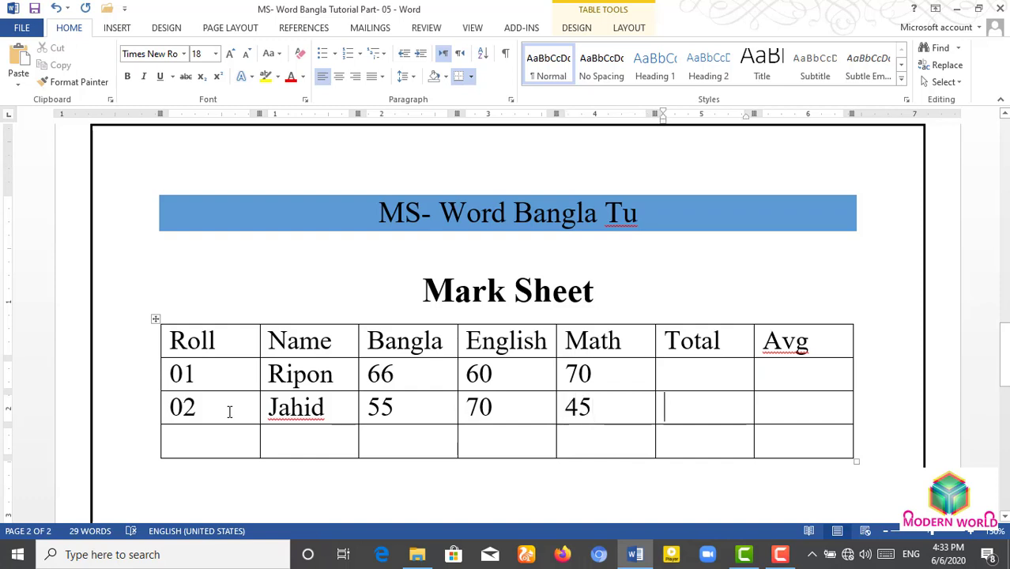
- Complete the banner title so it reads 'MS- Word Bangla Tutorial'
left_click(708, 379)
left_click(638, 214)
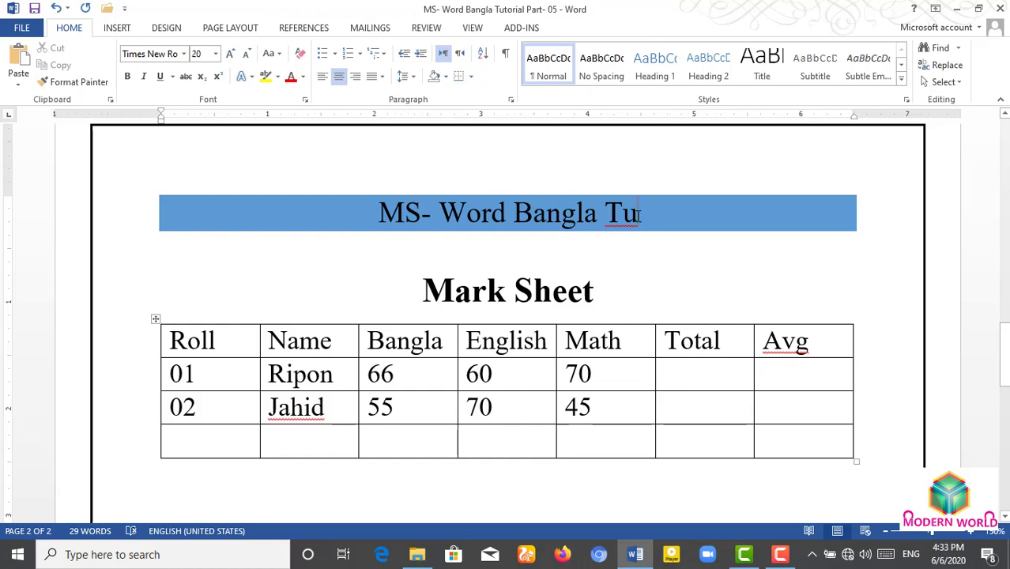
type("to")
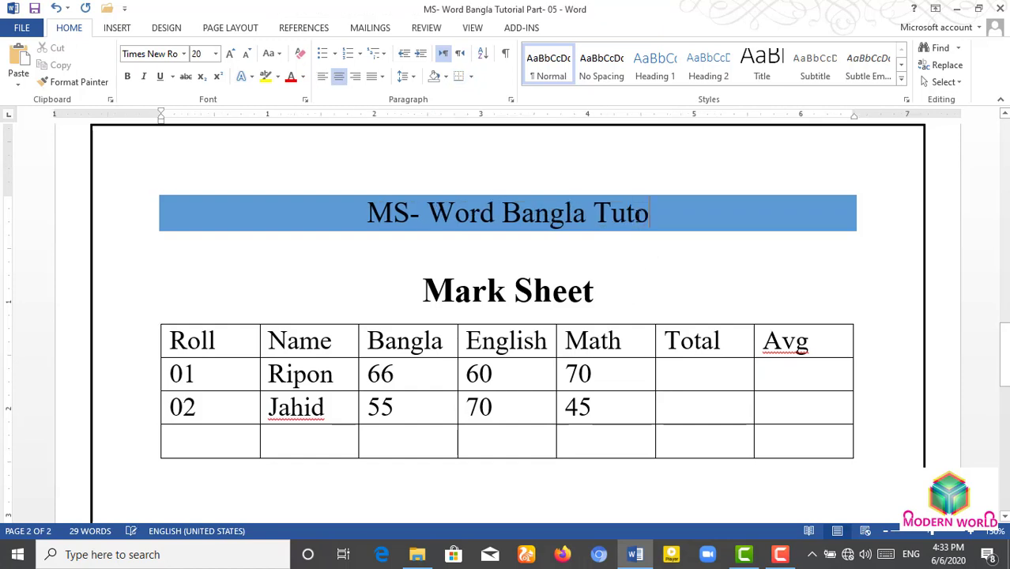
type("rial")
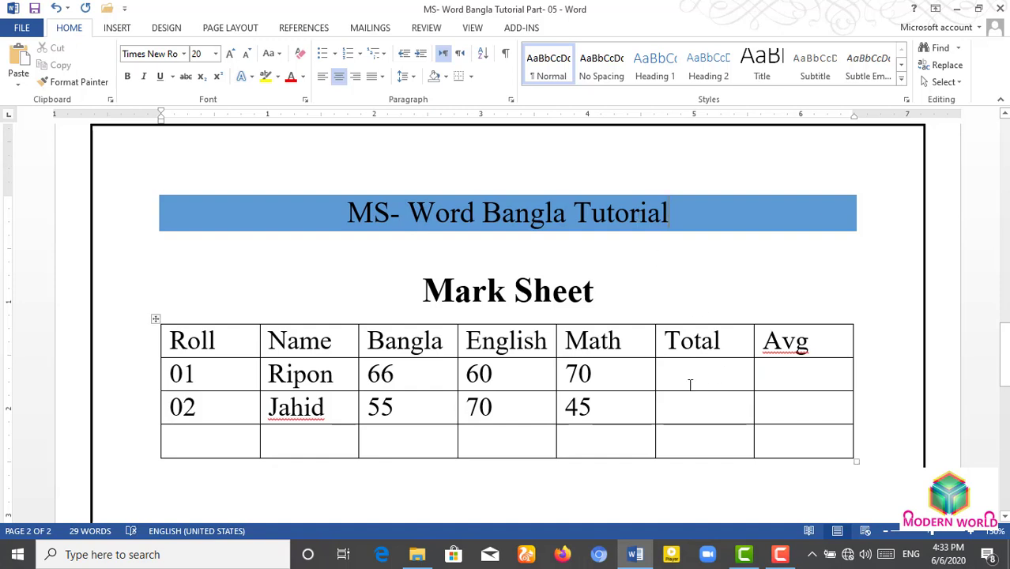
left_click(709, 379)
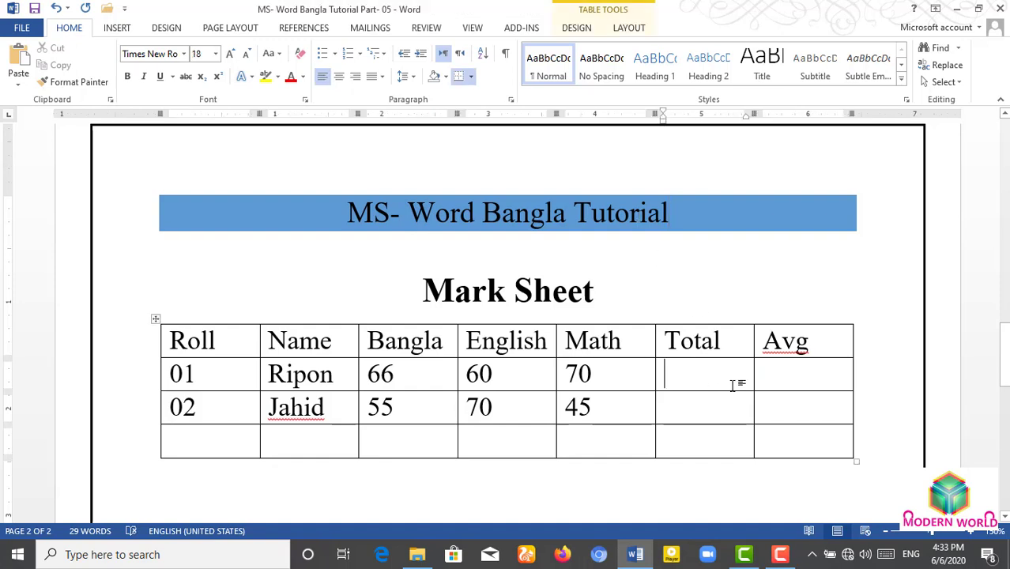
- Put a =66+60+70 field in row 01's Total cell and update it to show 196
left_click(456, 385)
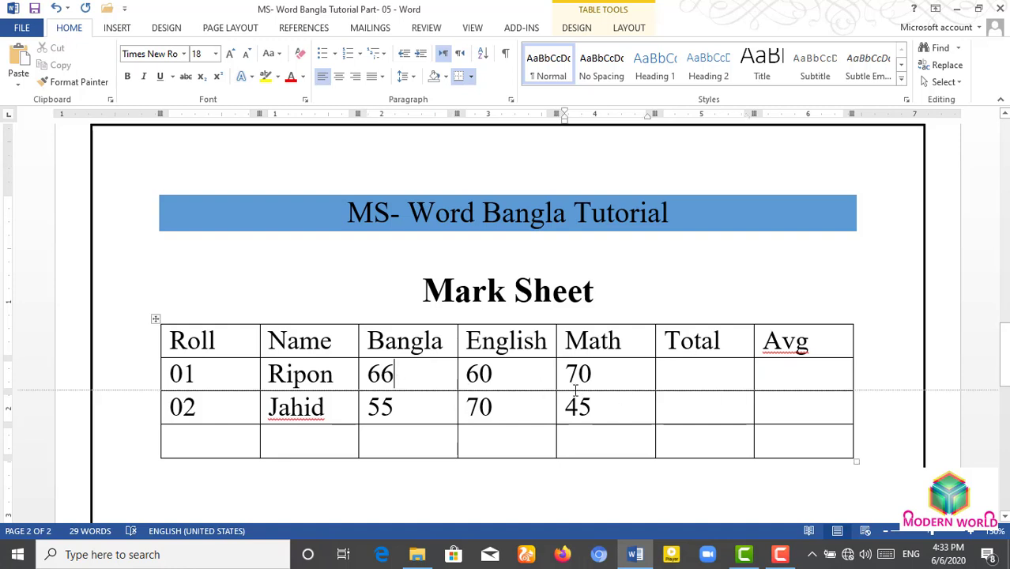
left_click(542, 380)
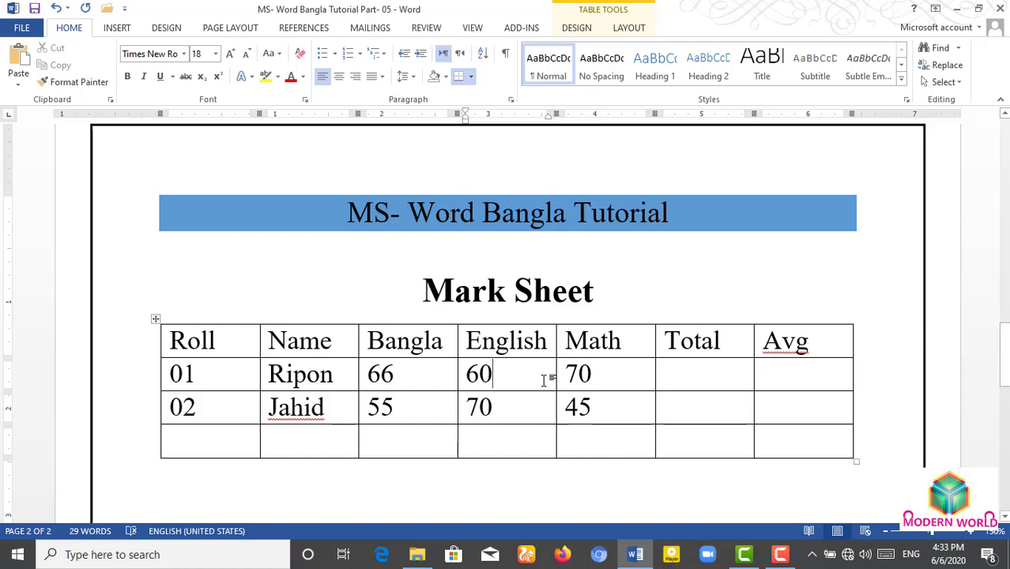
key("ctrl+F9")
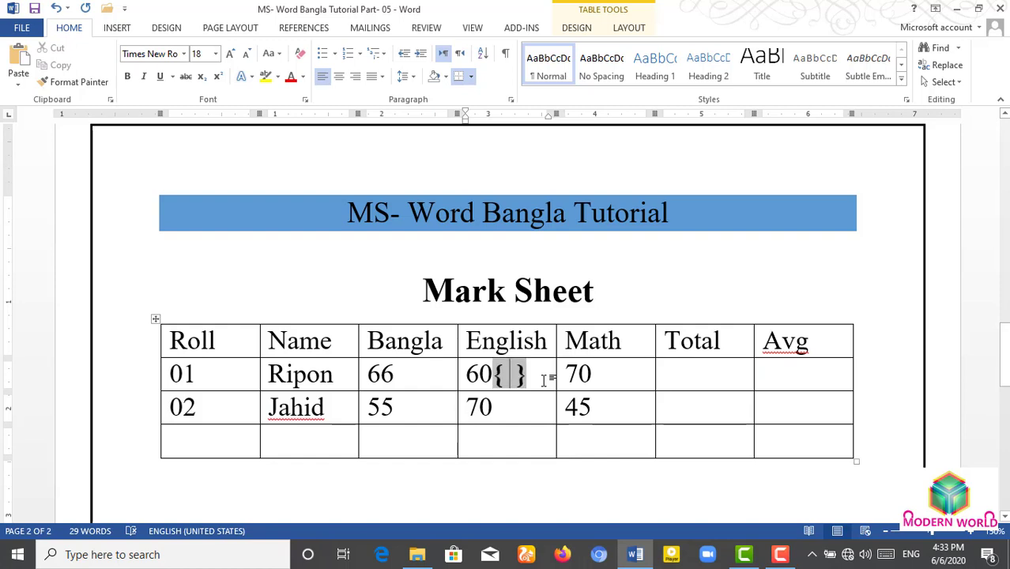
key("ctrl+z")
left_click(688, 373)
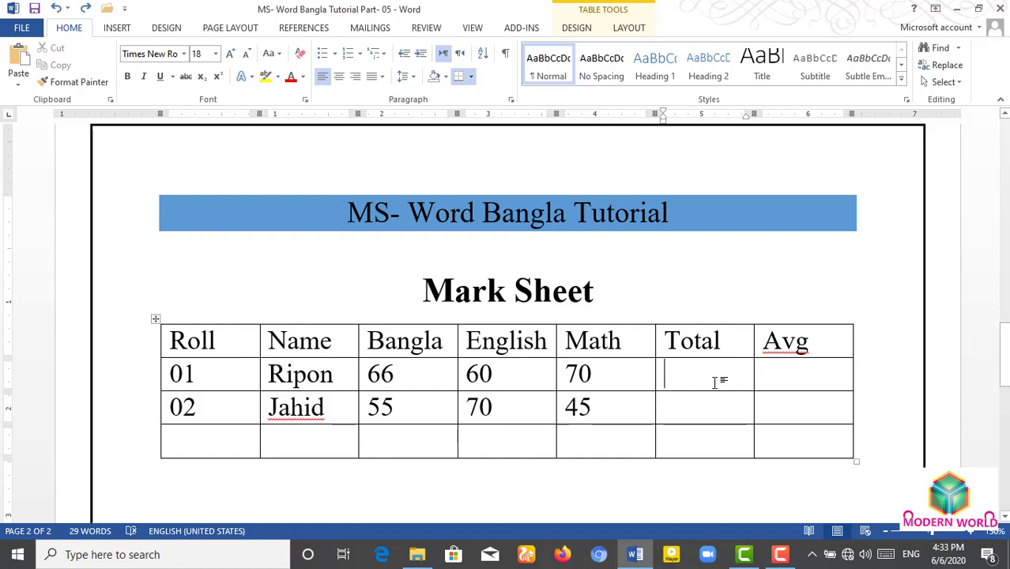
key("ctrl+F9")
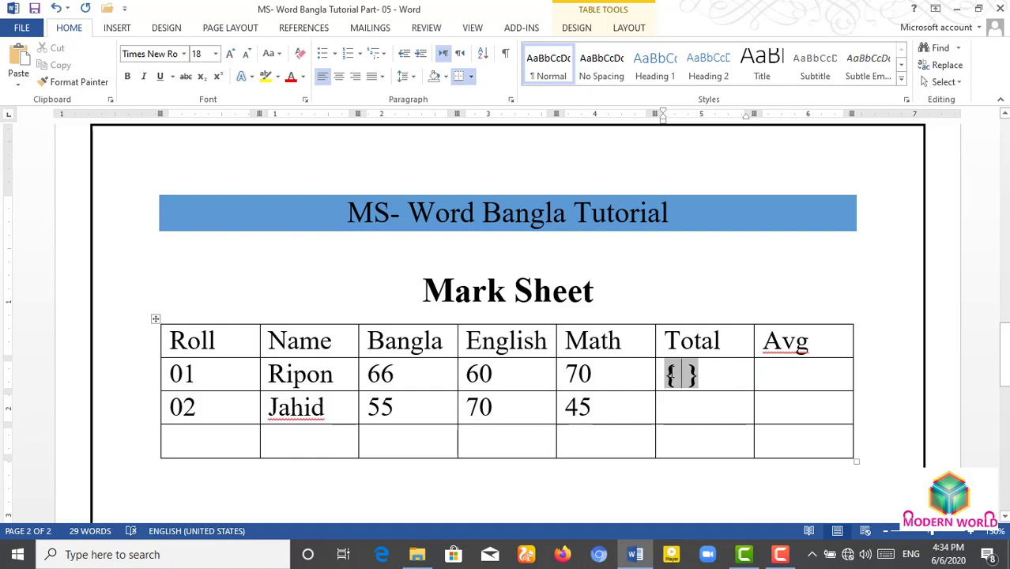
type("=")
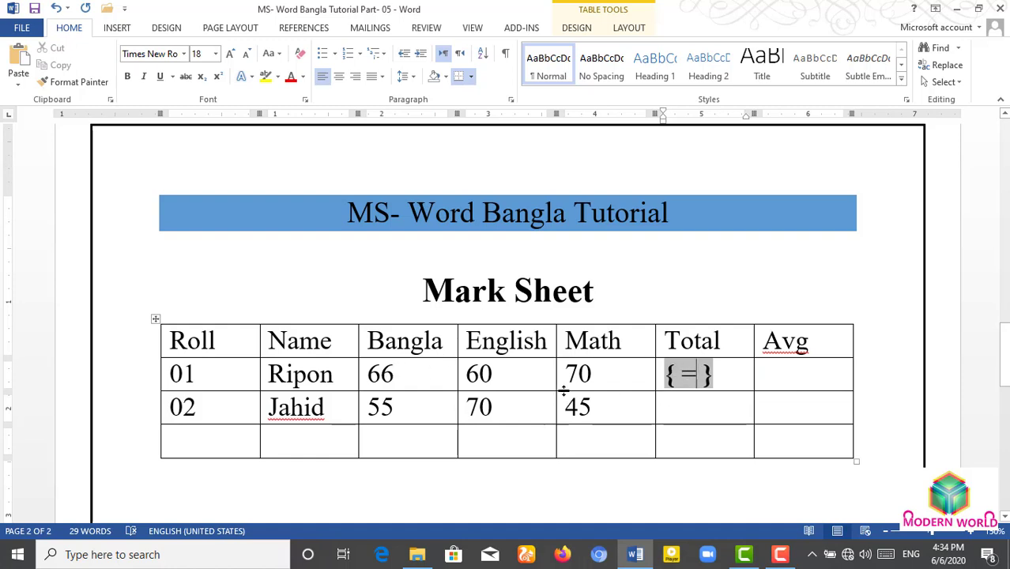
type("66")
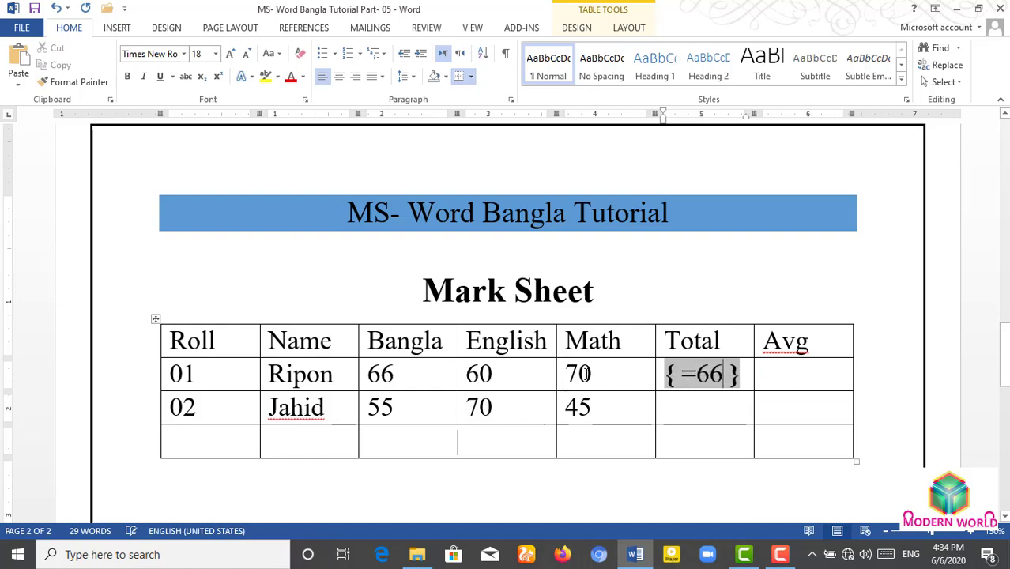
type("+")
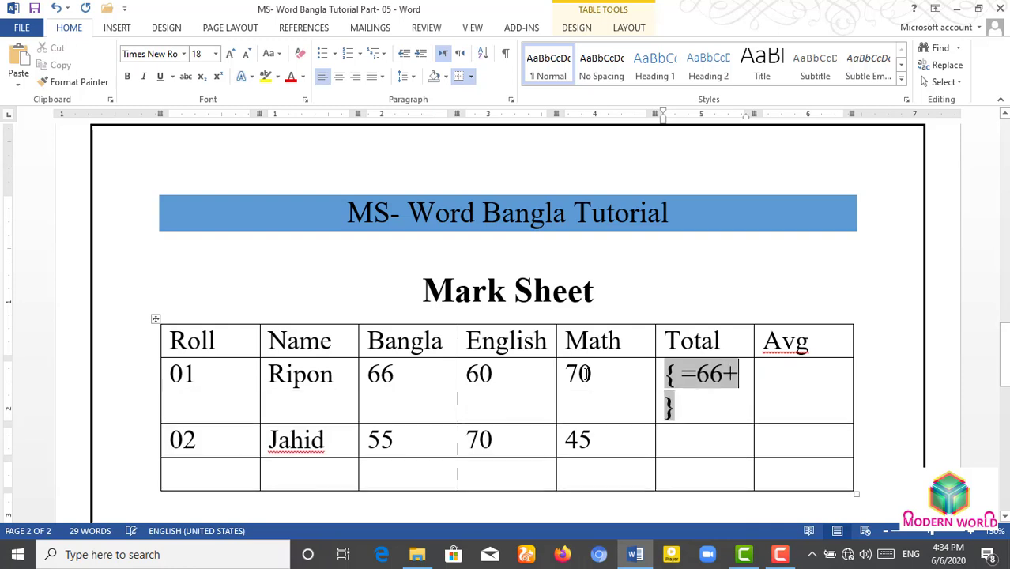
type("6")
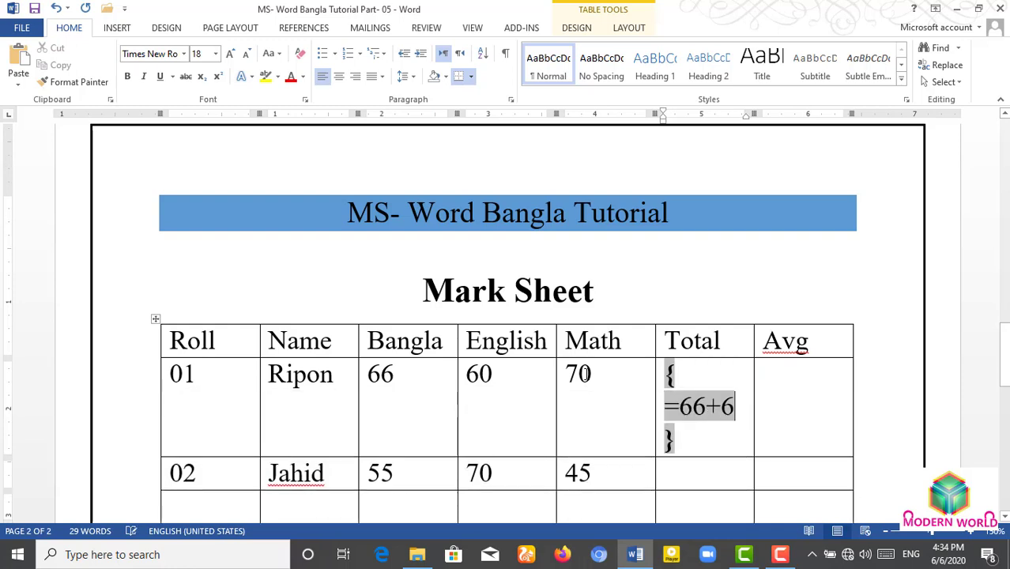
type("0+")
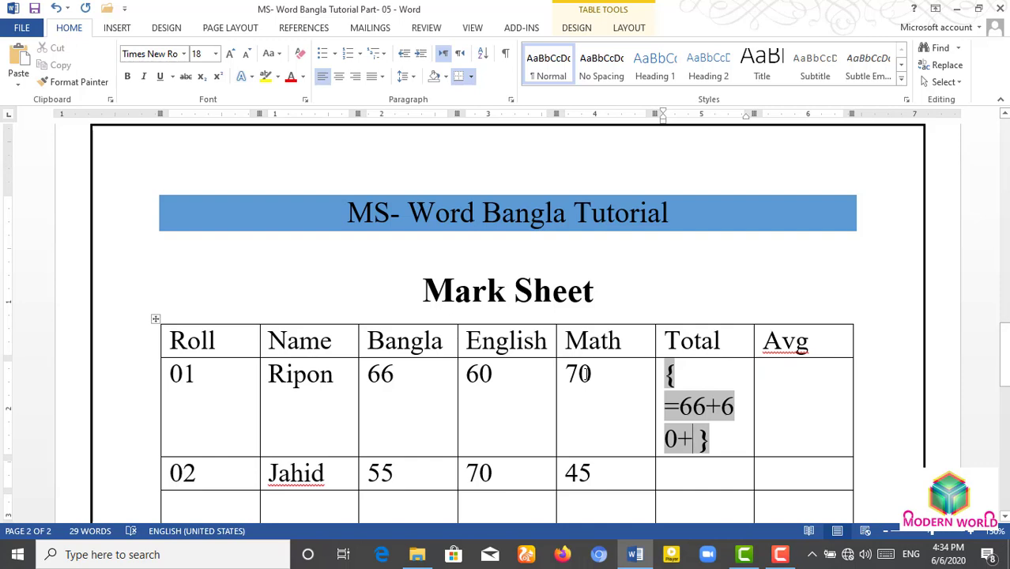
type("70")
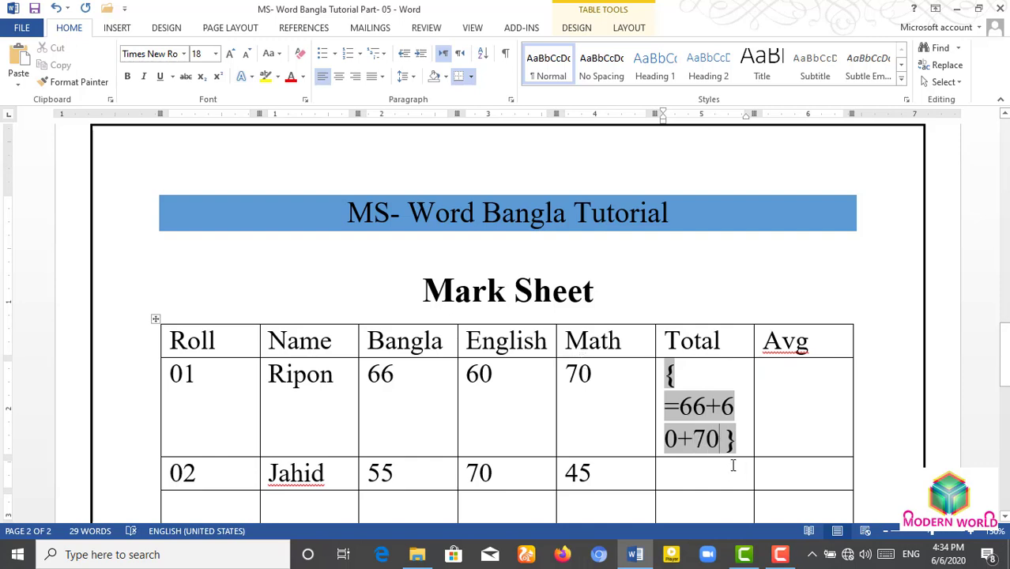
key("F9")
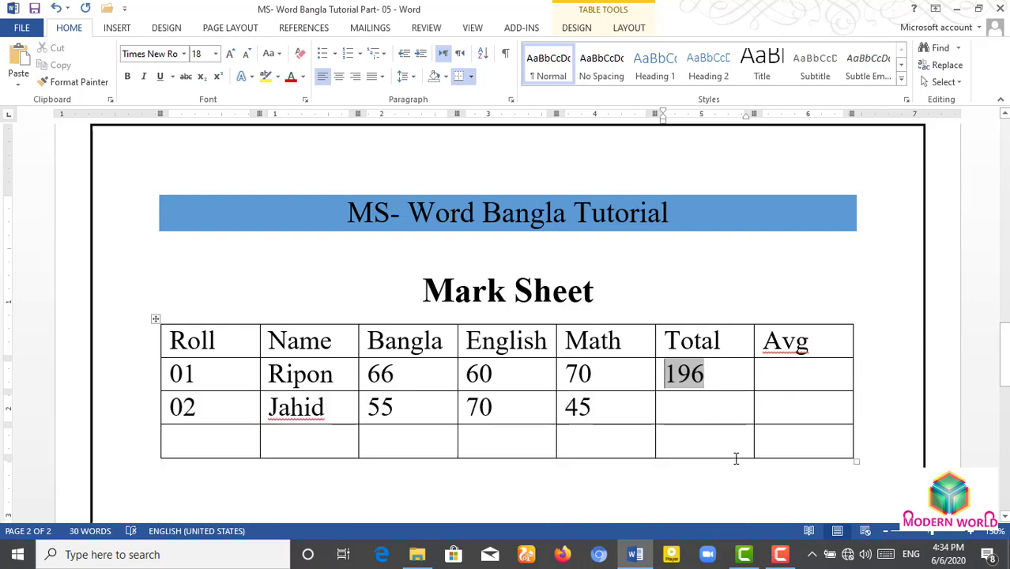
- Insert a =196/3 field in row 01's Avg cell and update it to show 65.33
key("Tab")
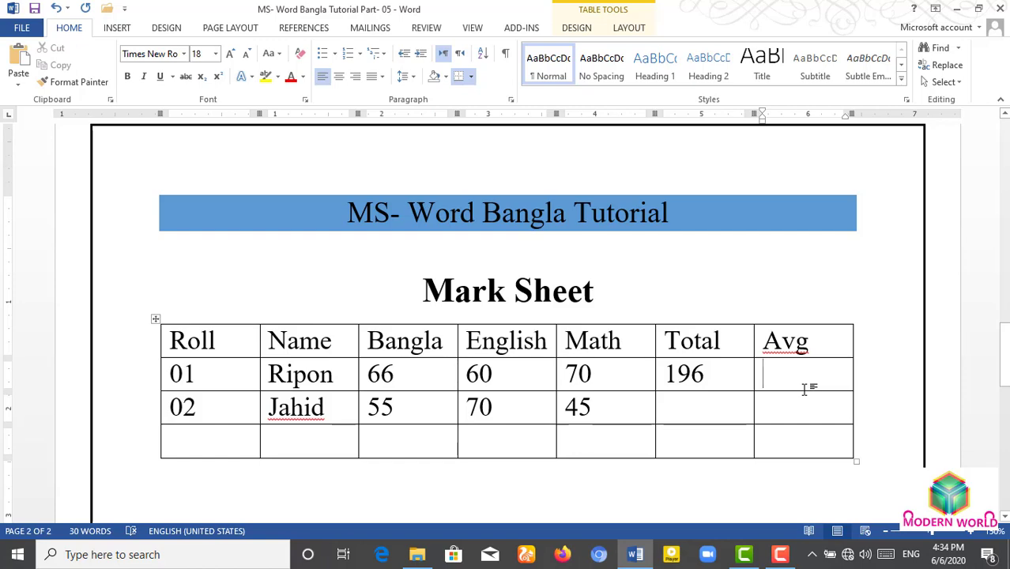
key("super+Down")
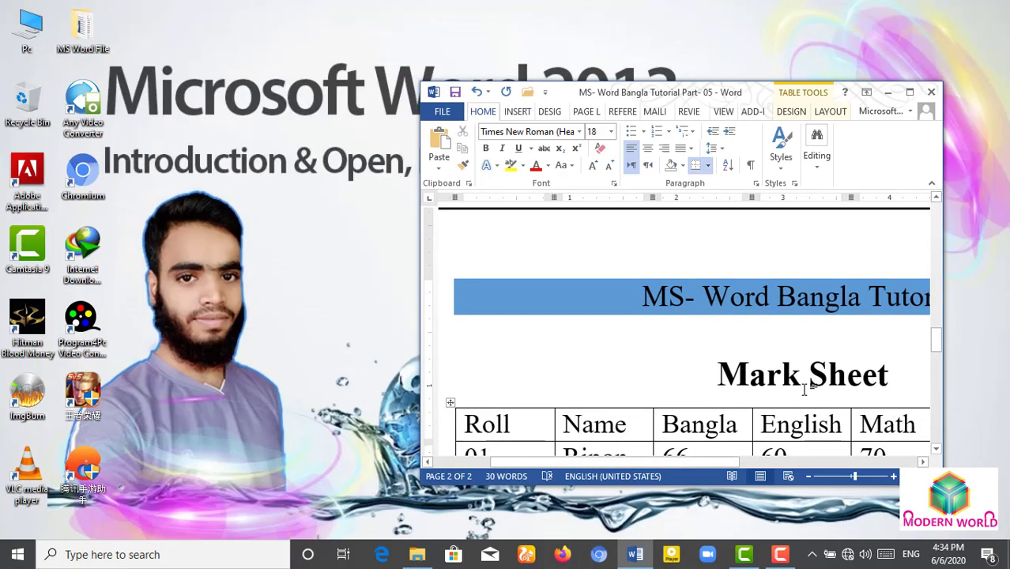
left_click(909, 92)
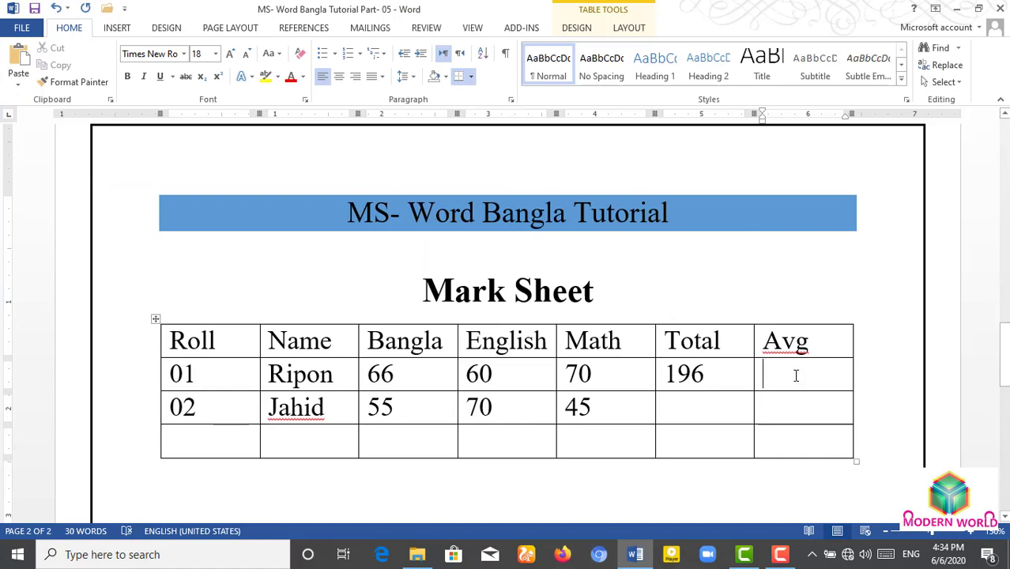
key("ctrl+F9")
type("=")
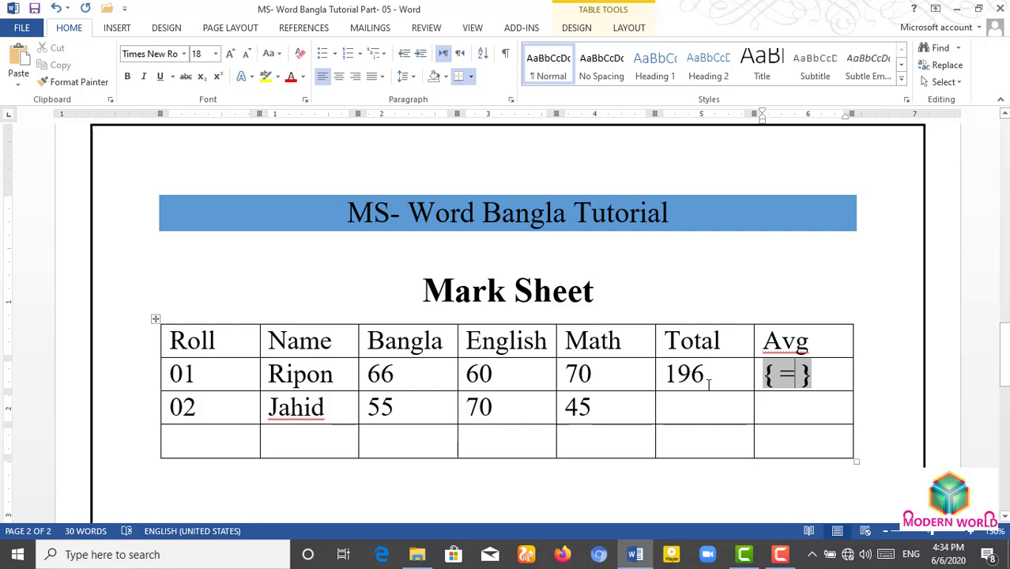
type("196")
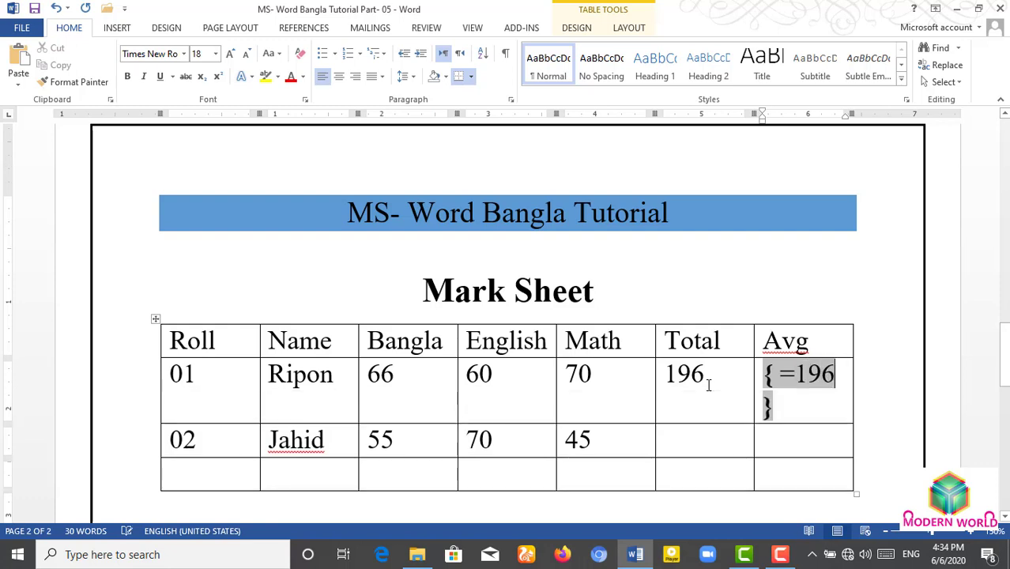
type("/")
type("3")
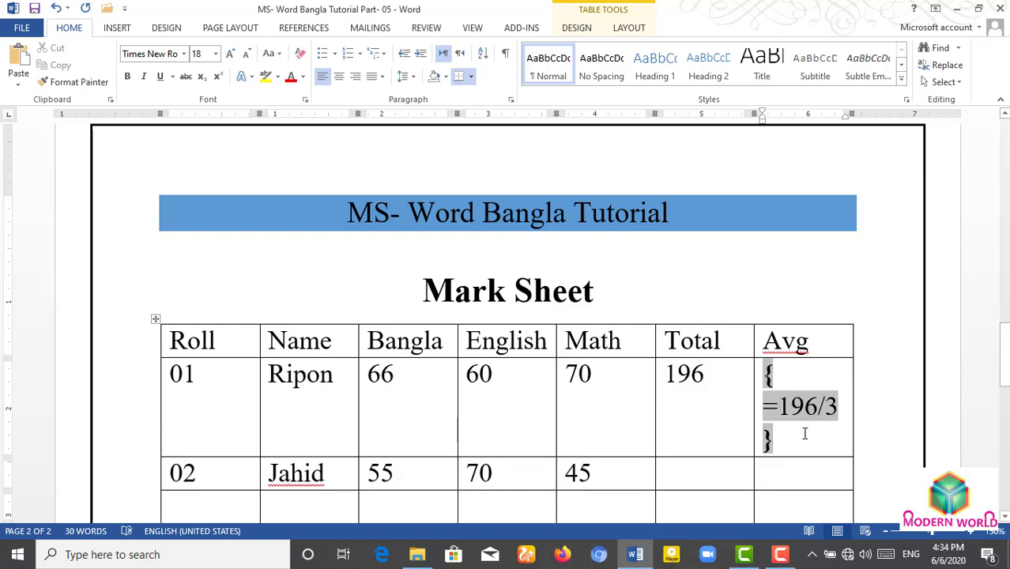
key("F9")
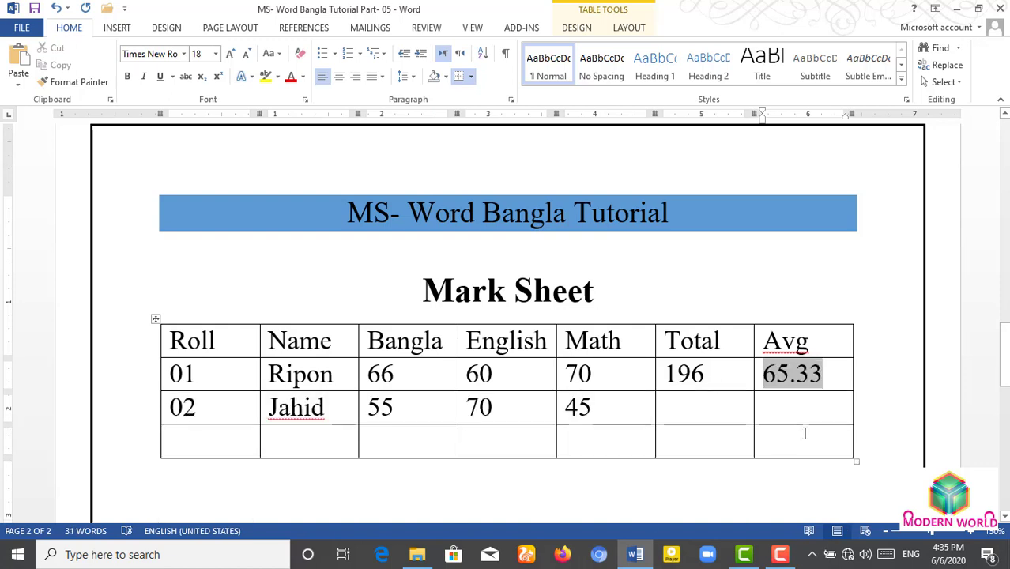
left_click(827, 378)
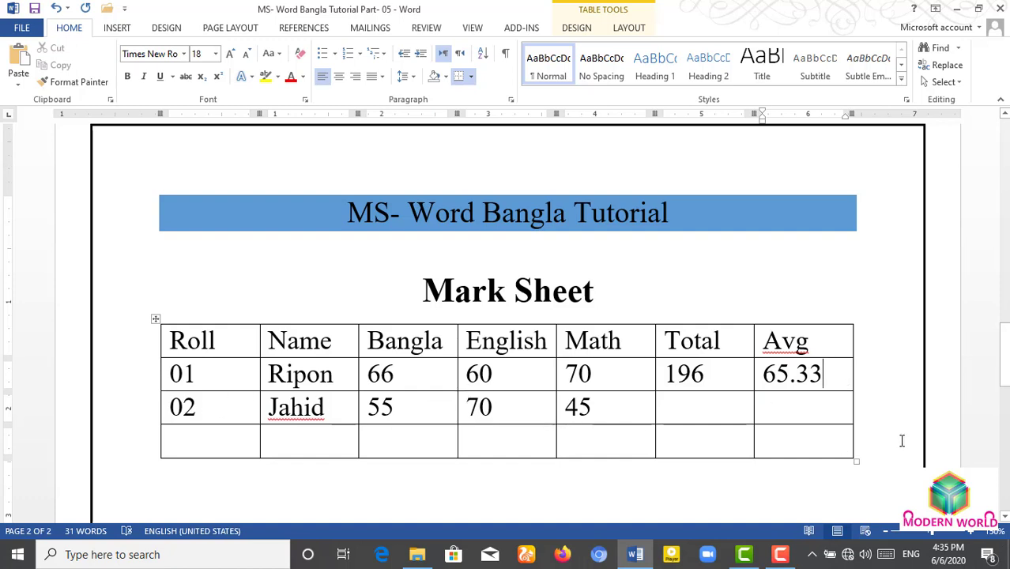
- Insert a =c3+d3+e3 field in row 02's Total cell, updated to show 170
left_click(703, 408)
key("ctrl+F9")
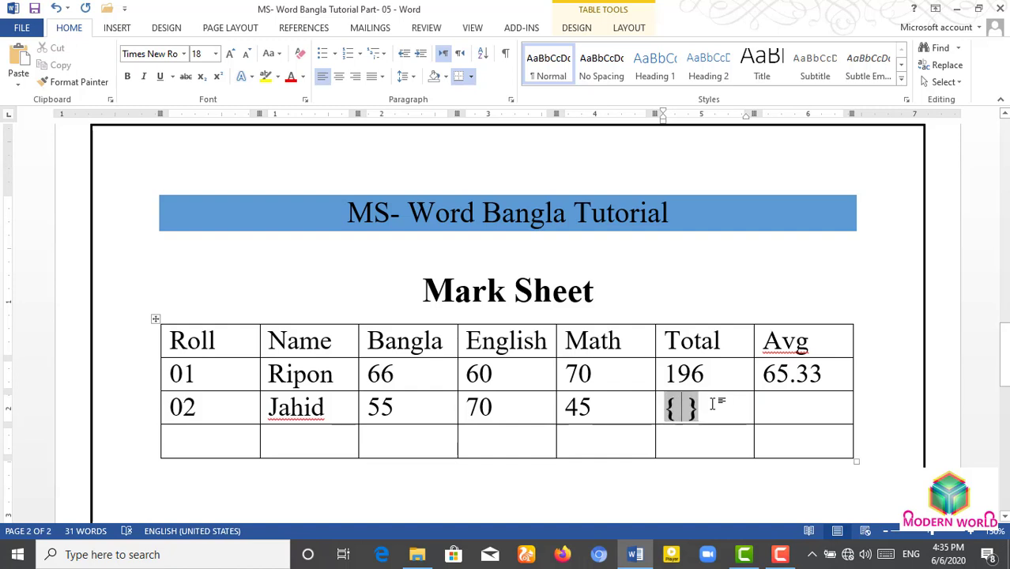
type("=")
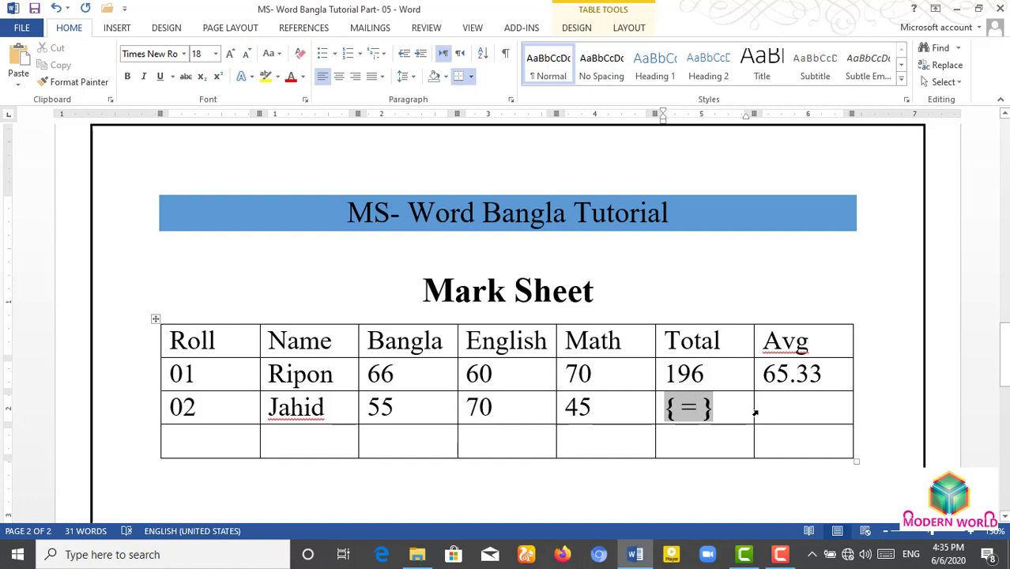
type("c3")
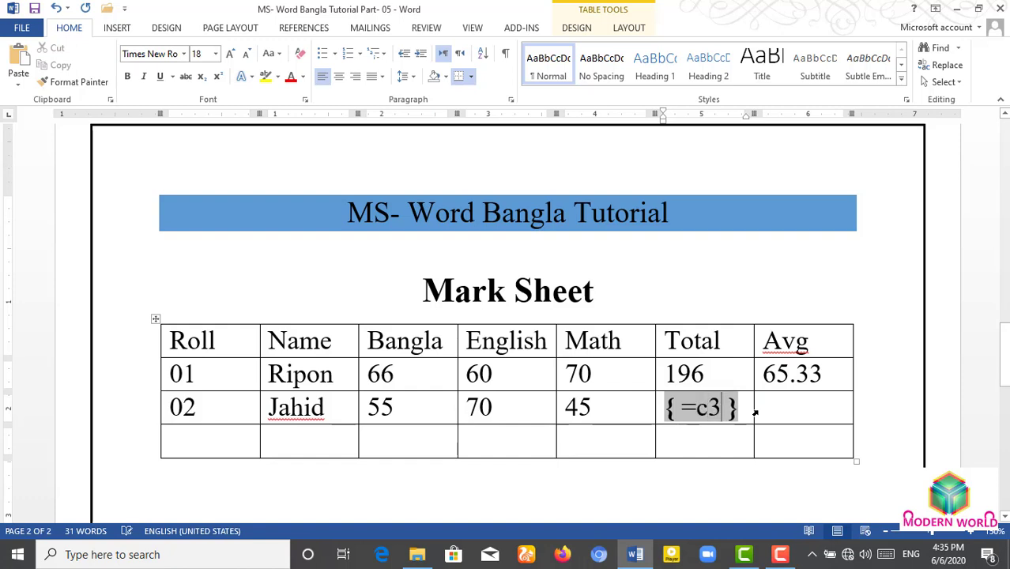
type("+")
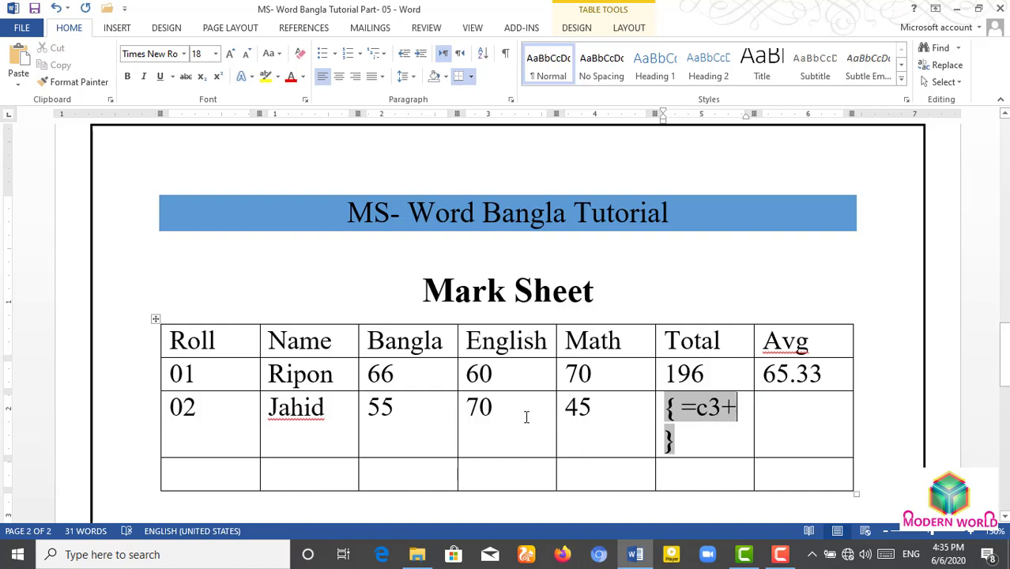
type("d3")
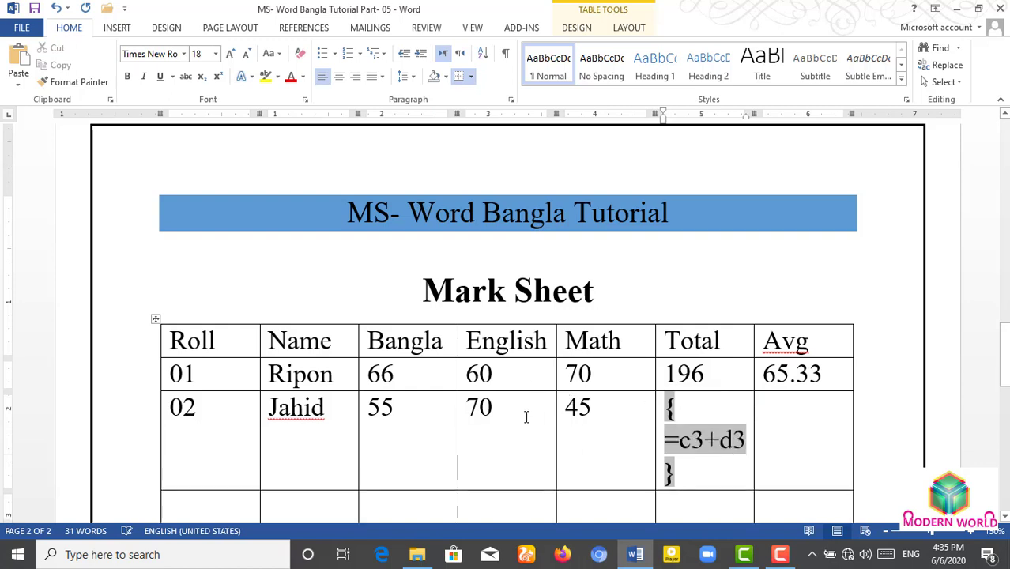
type("+")
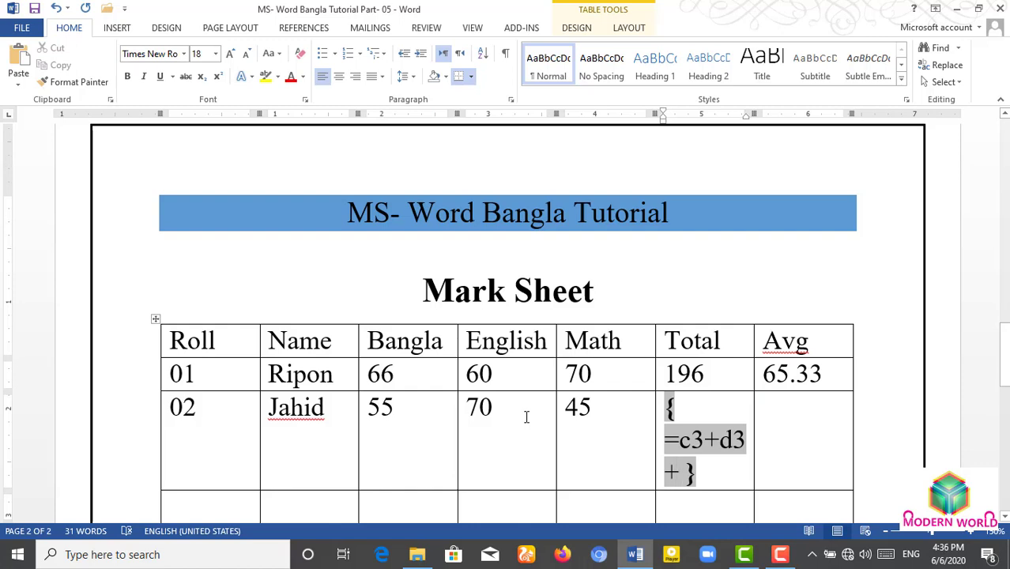
type("e")
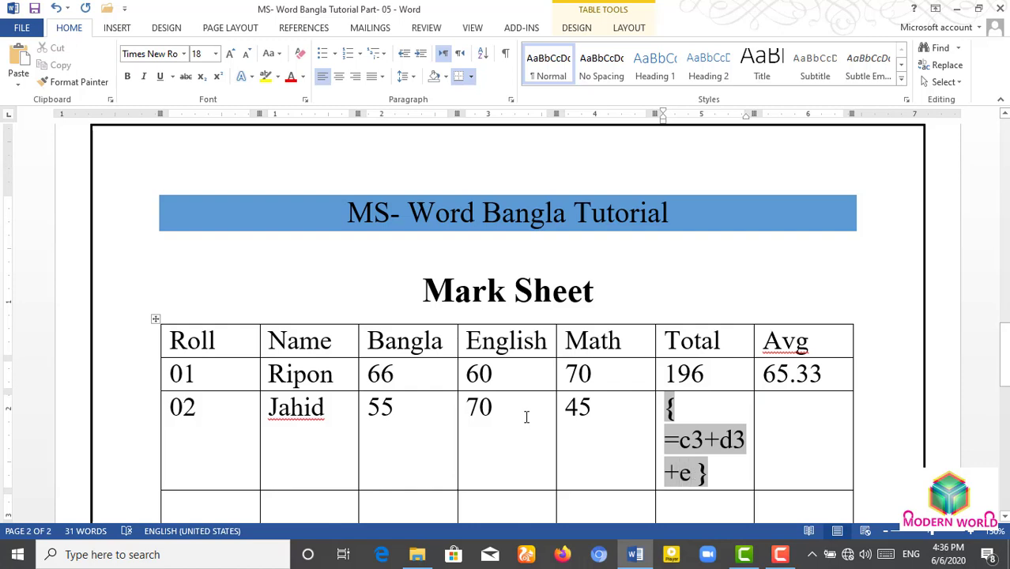
type("3")
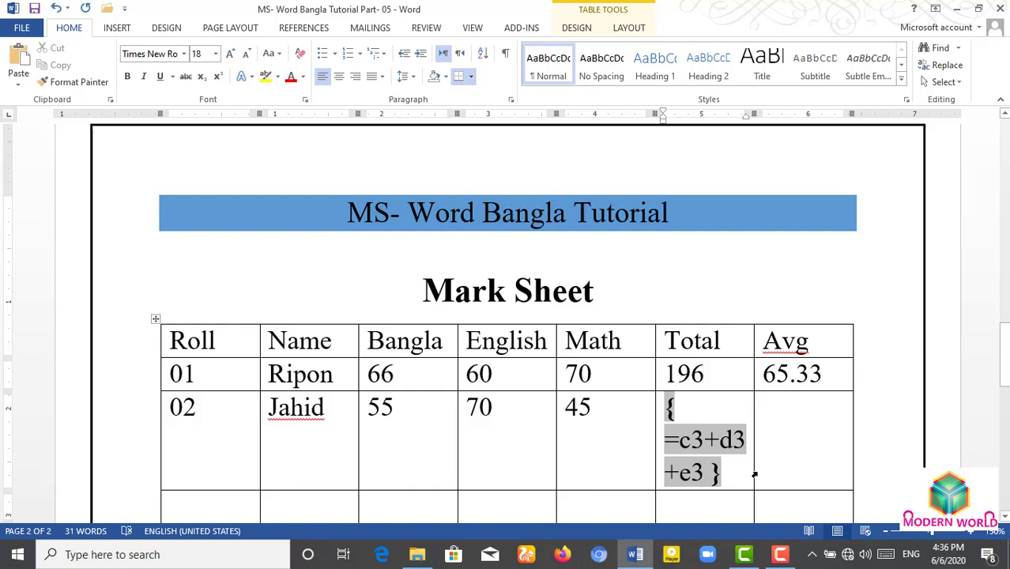
key("F9")
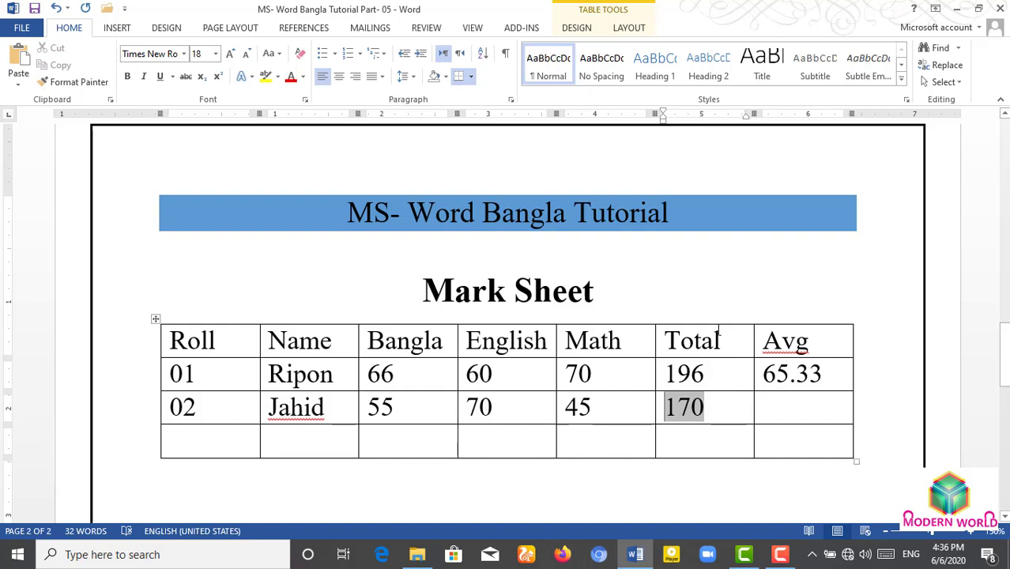
left_click(707, 377)
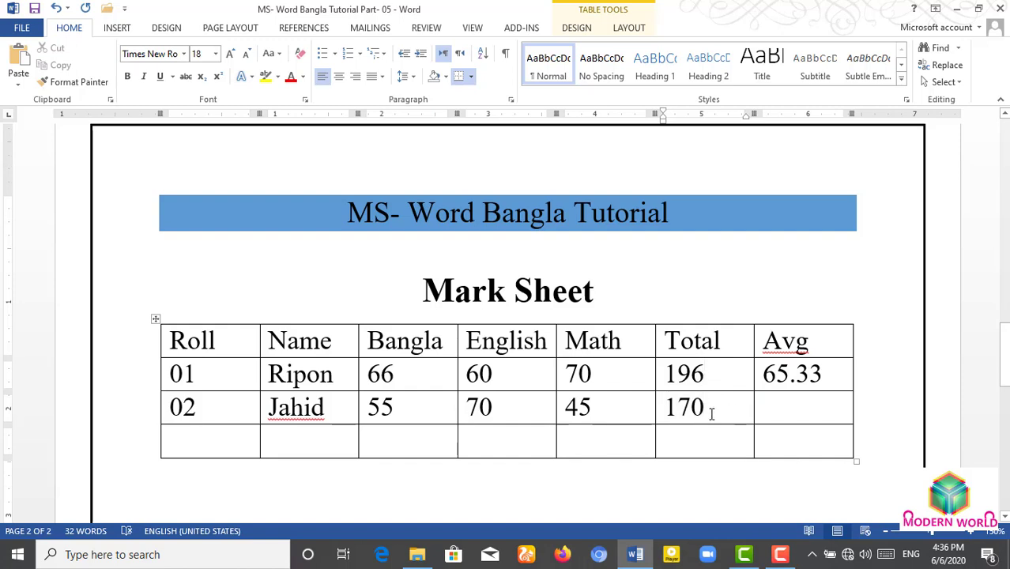
left_click(796, 402)
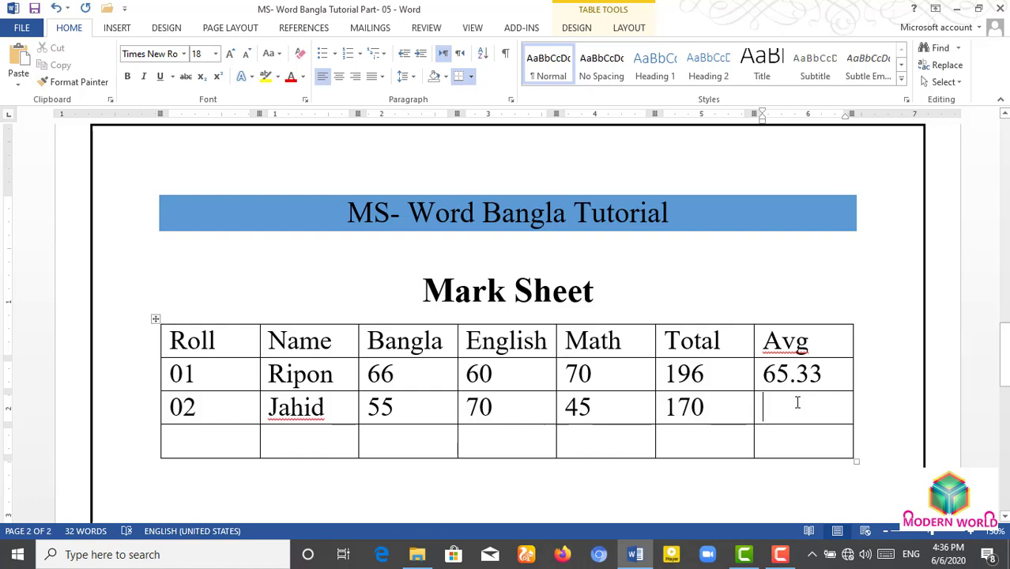
- Insert an {=average(c3:e3)} field in row 02's Avg cell and update it to 56.67
key("ctrl+F9")
type("=")
type("ave")
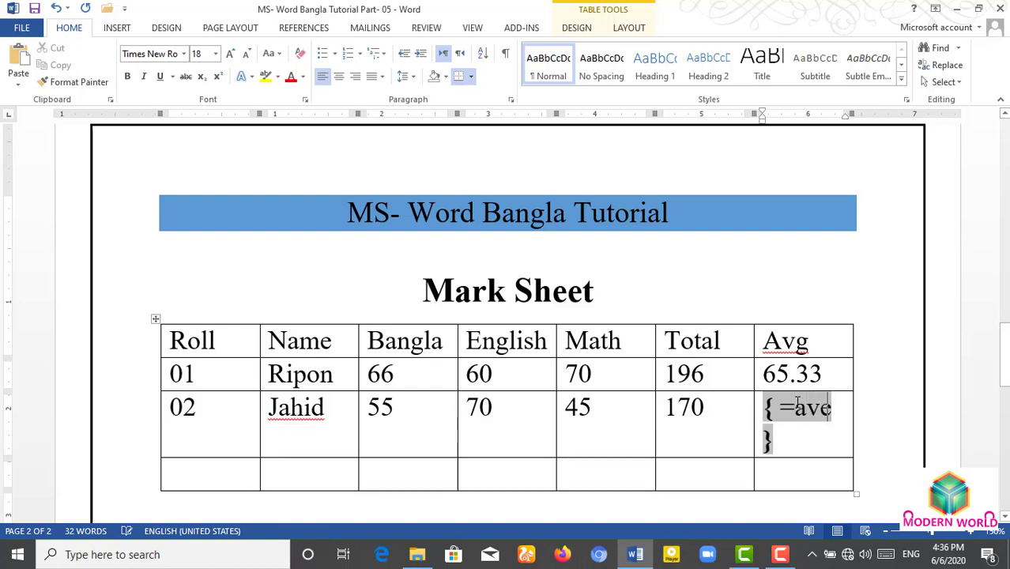
type("rae")
key("BackSpace")
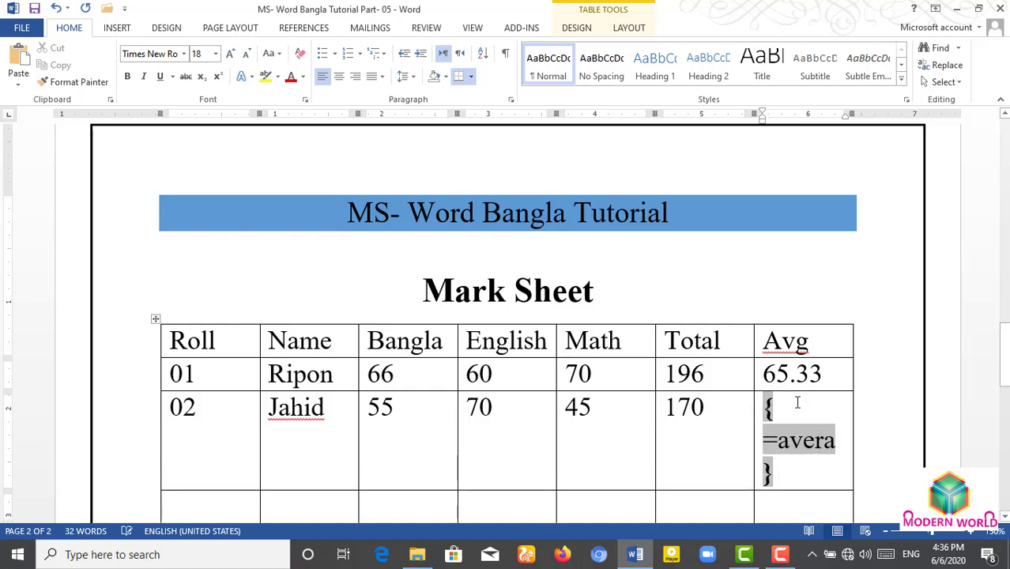
type("ge")
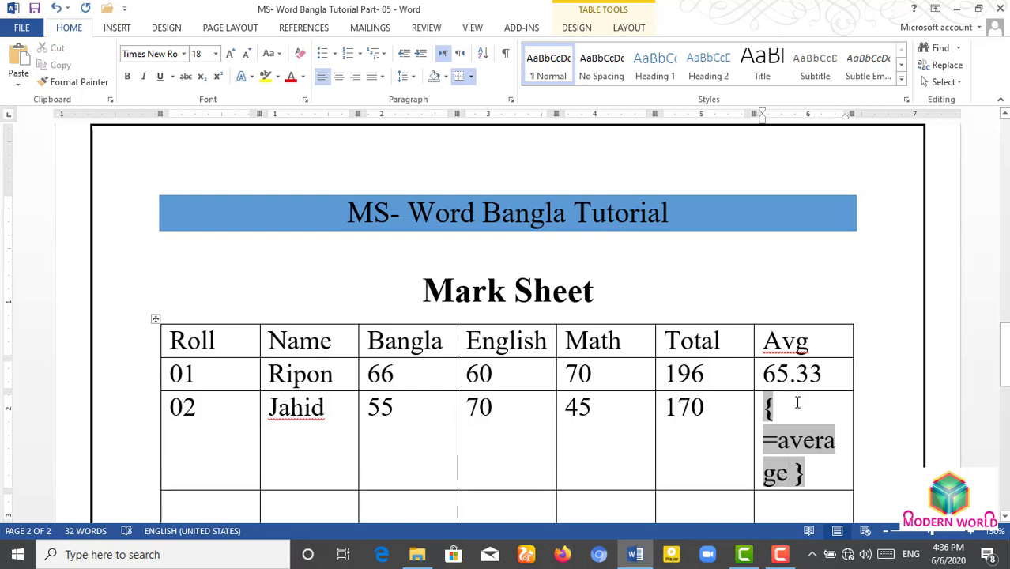
type("(")
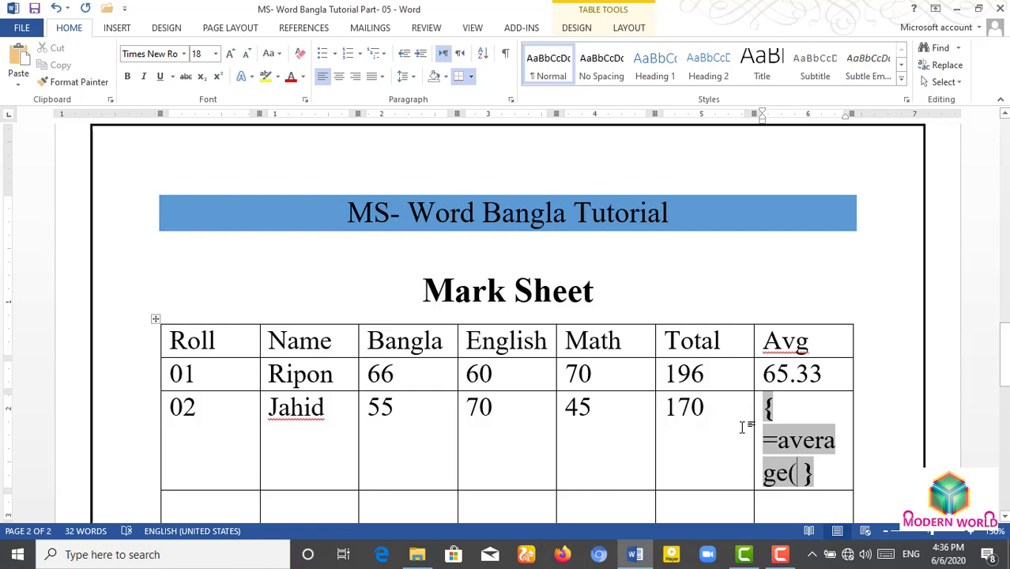
type("c3")
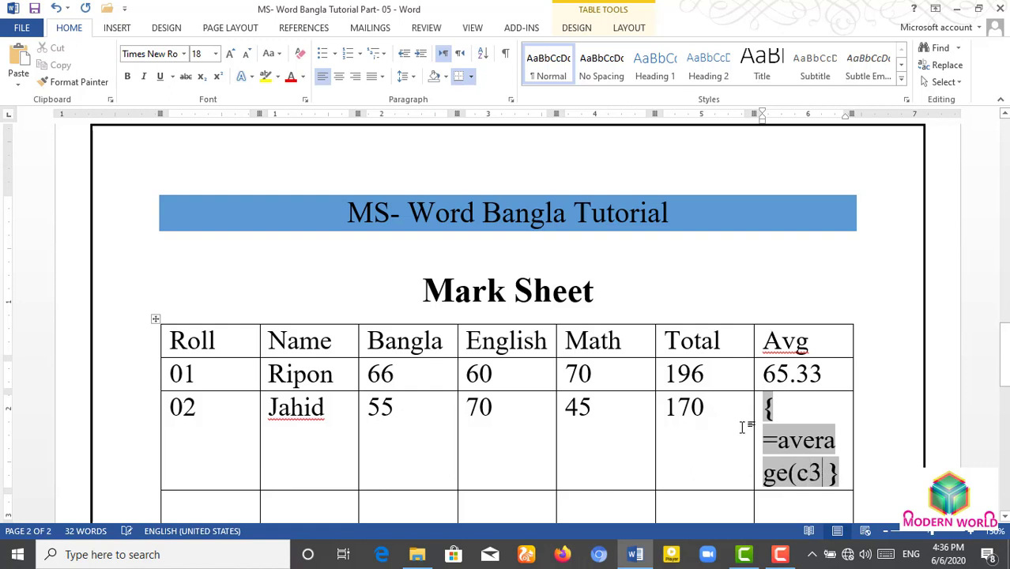
type(":")
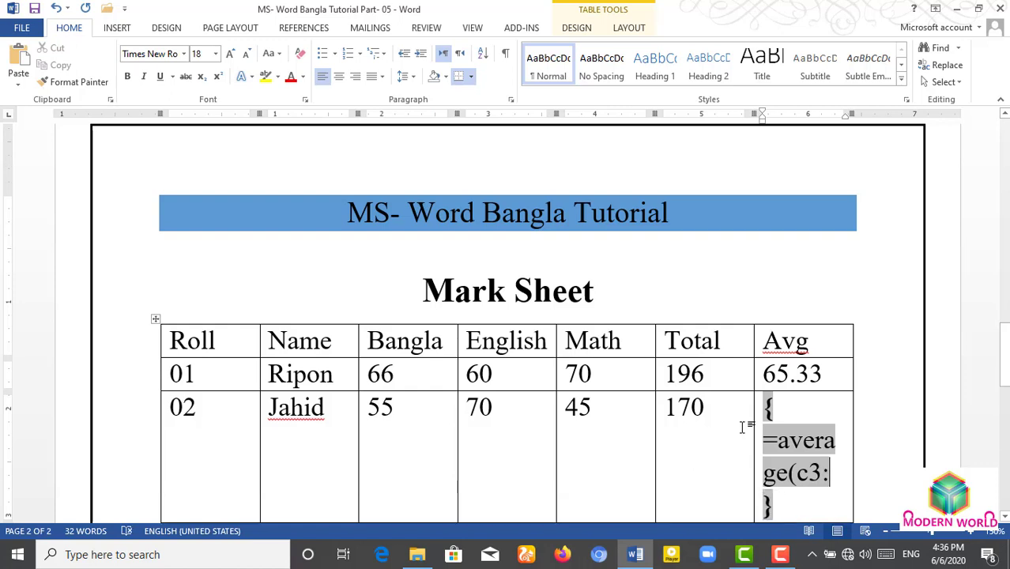
type("e#")
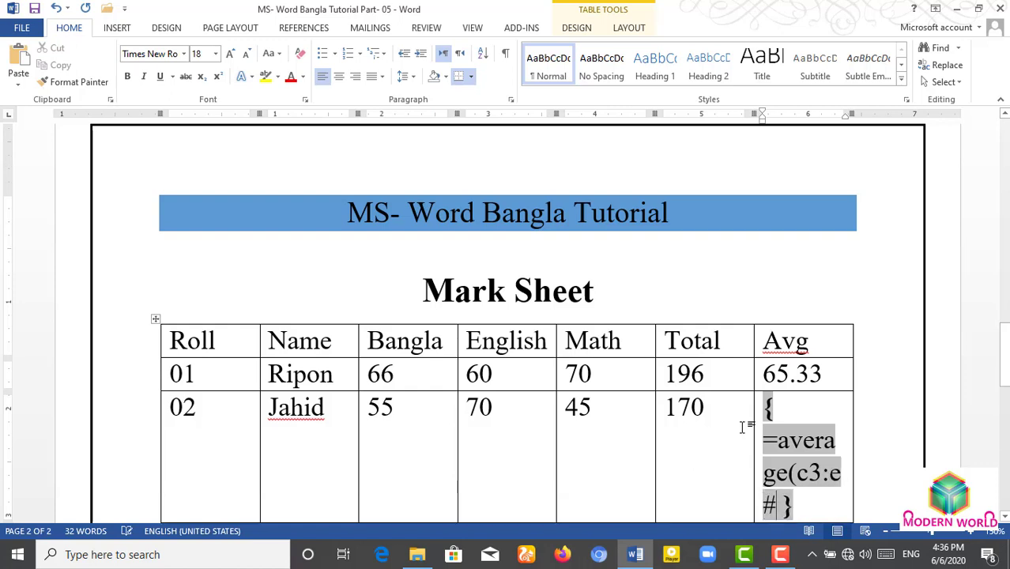
key("BackSpace")
key("Left")
type(")")
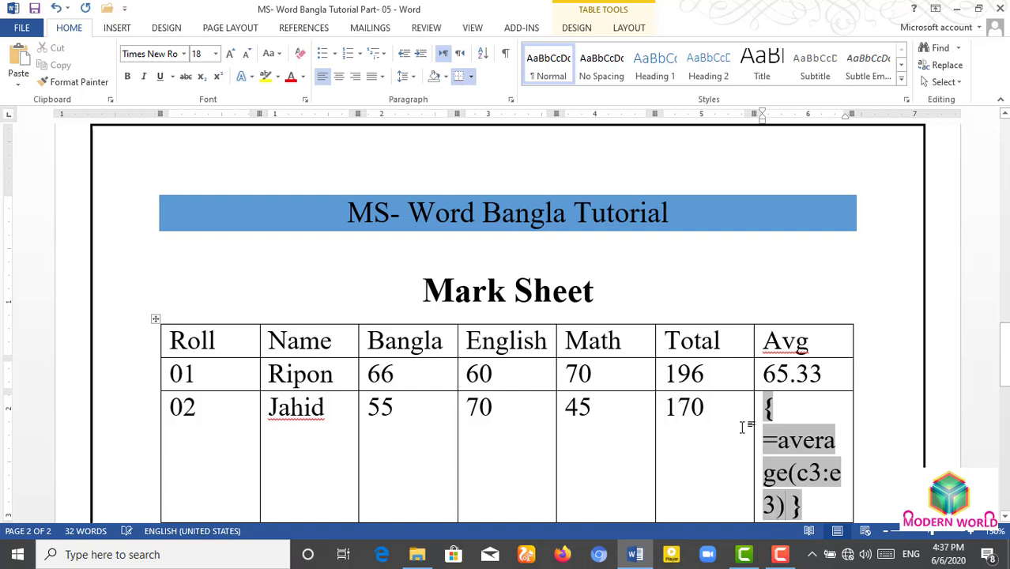
key("F9")
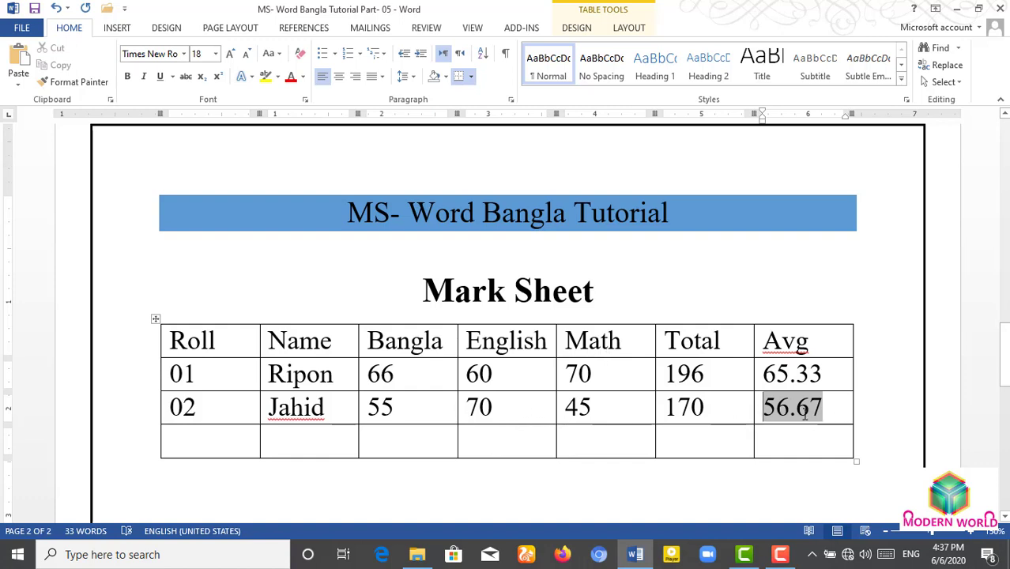
left_click(392, 415)
- Enter roll number 03 in the empty last row's Roll cell
left_click(606, 408)
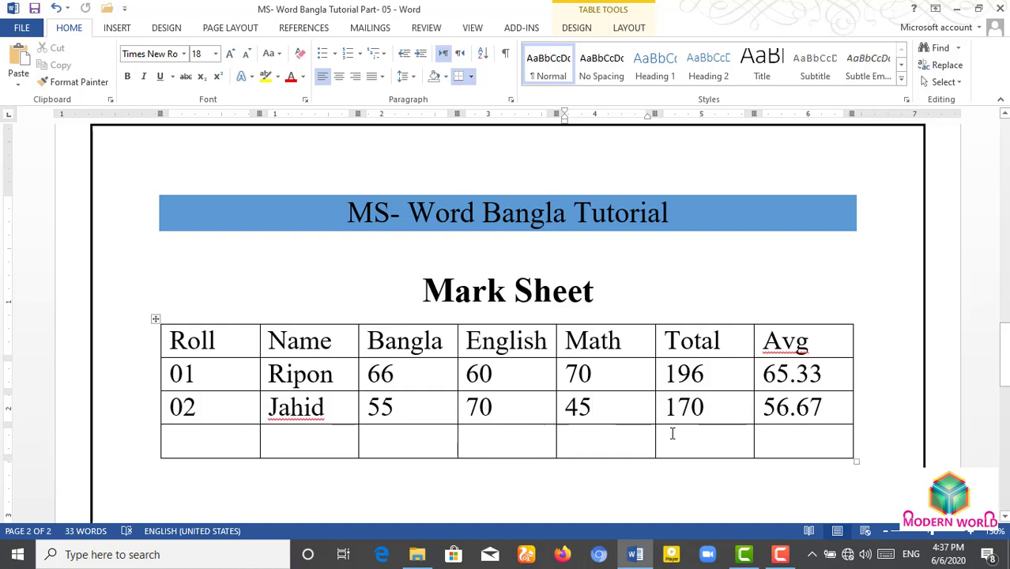
left_click(602, 441)
left_click(217, 449)
left_click(781, 557)
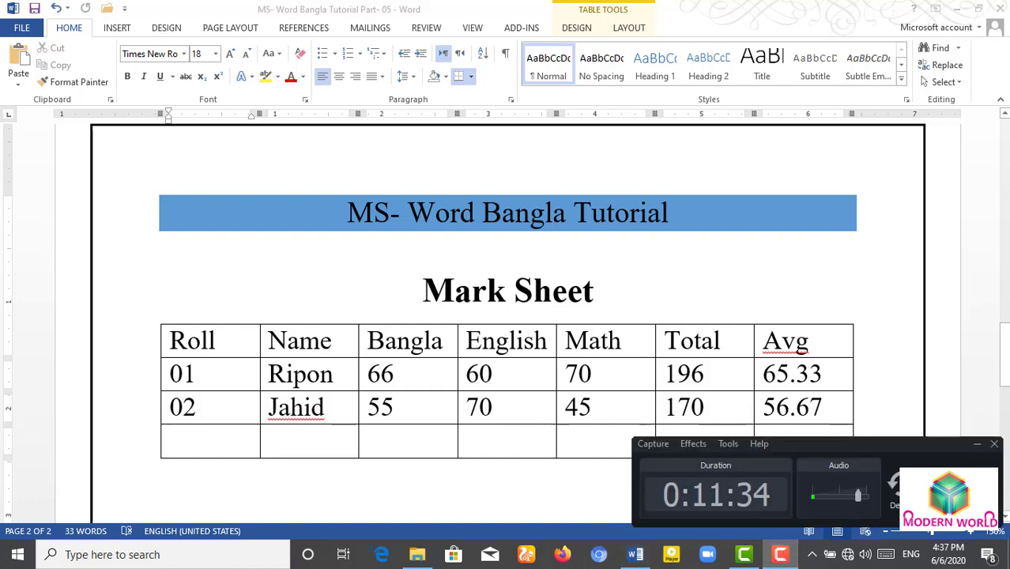
left_click(944, 493)
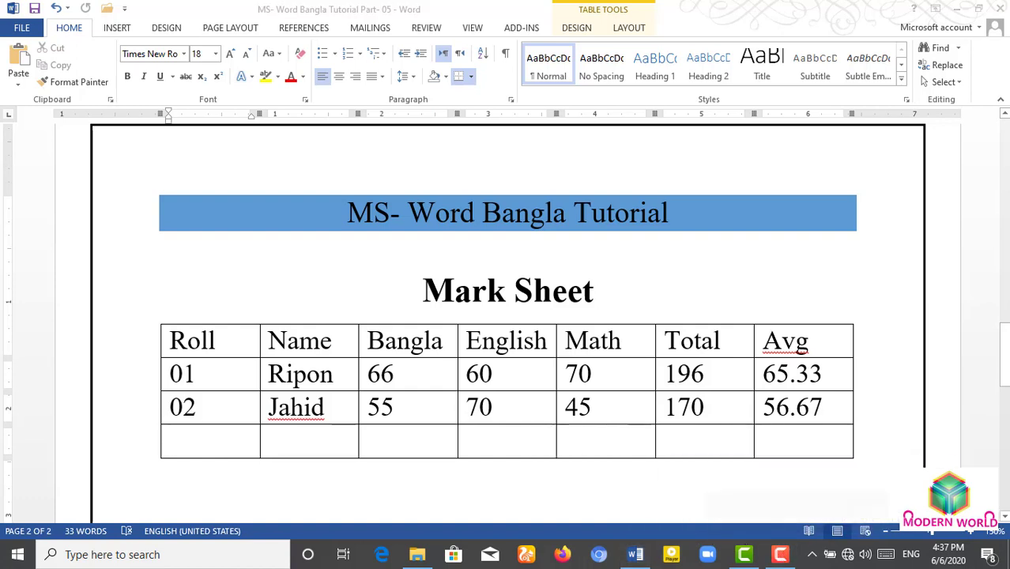
left_click(204, 445)
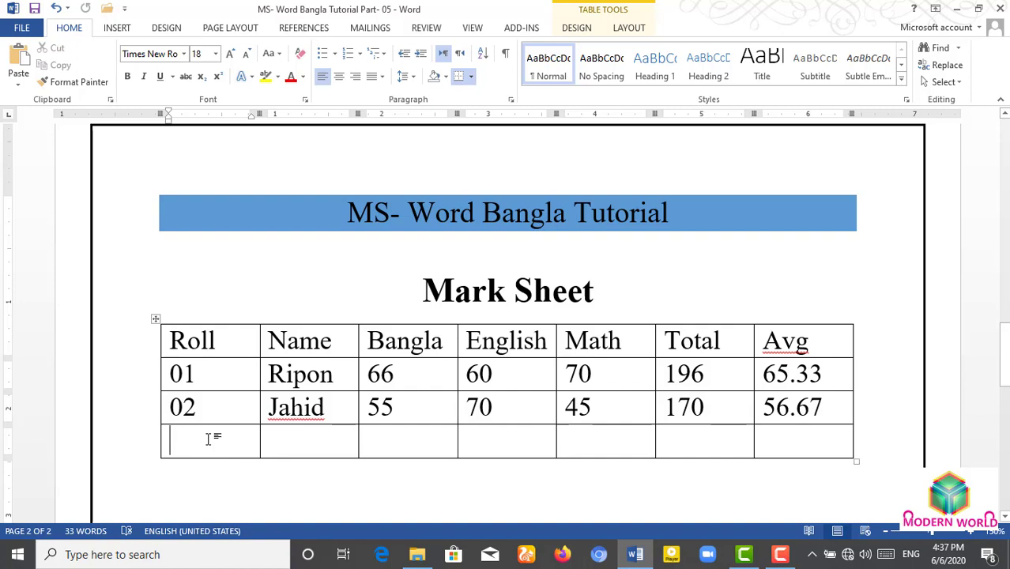
type("03")
key("Tab")
- Fill in the student's name and marks 65, 40 and 55 across the last row
type("Im")
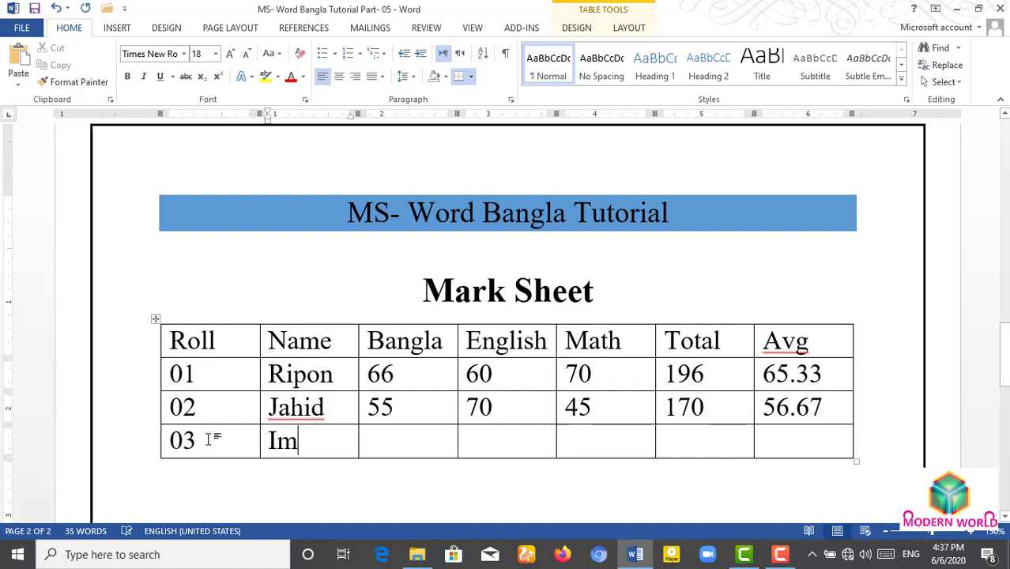
type("an")
key("Tab")
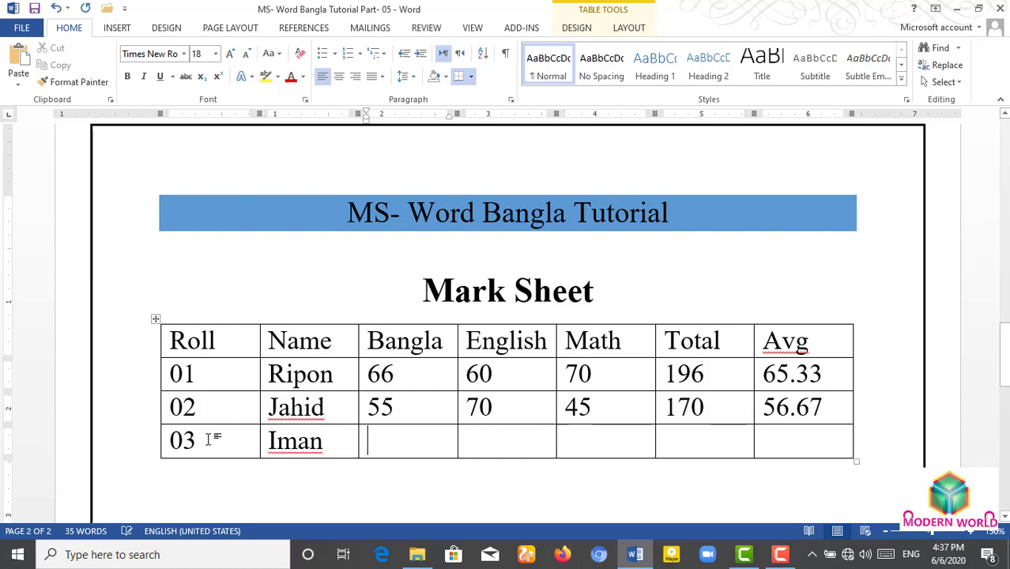
type("65")
key("Tab")
type("40")
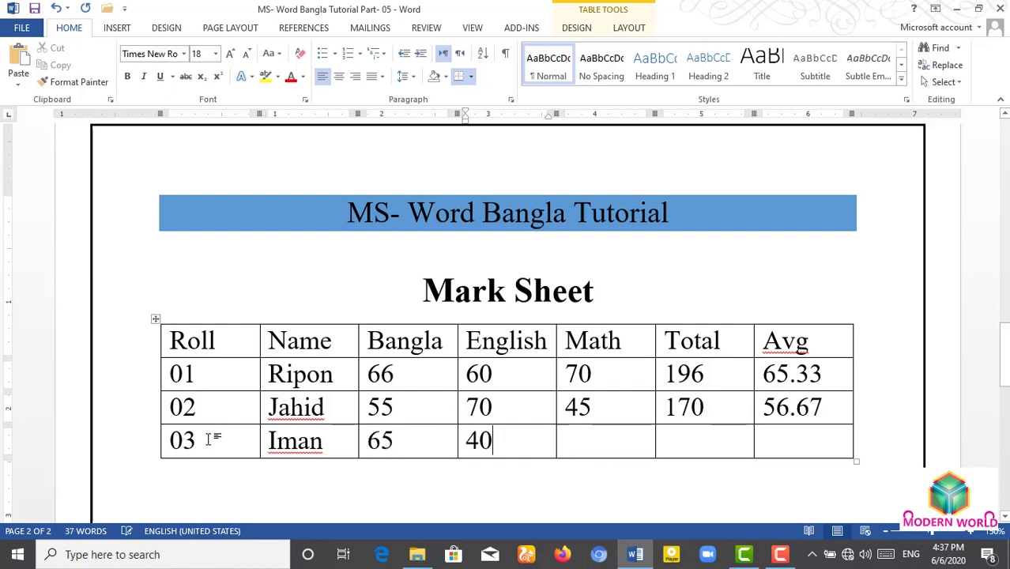
key("Tab")
type("55")
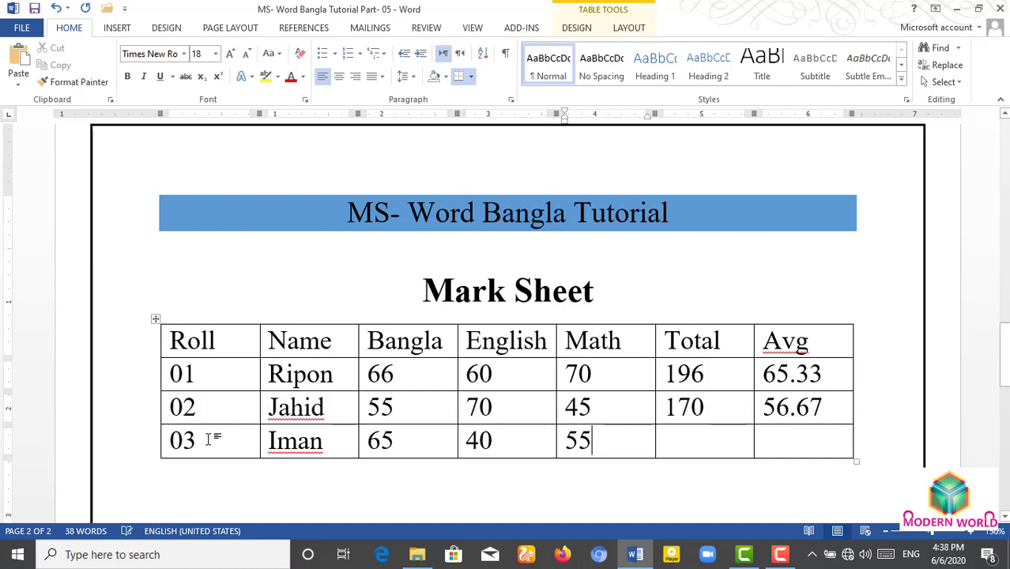
key("Tab")
- Insert a {=sum(c4:e4)} field in row 03's Total cell and update it to 160
key("ctrl+F9")
type("=")
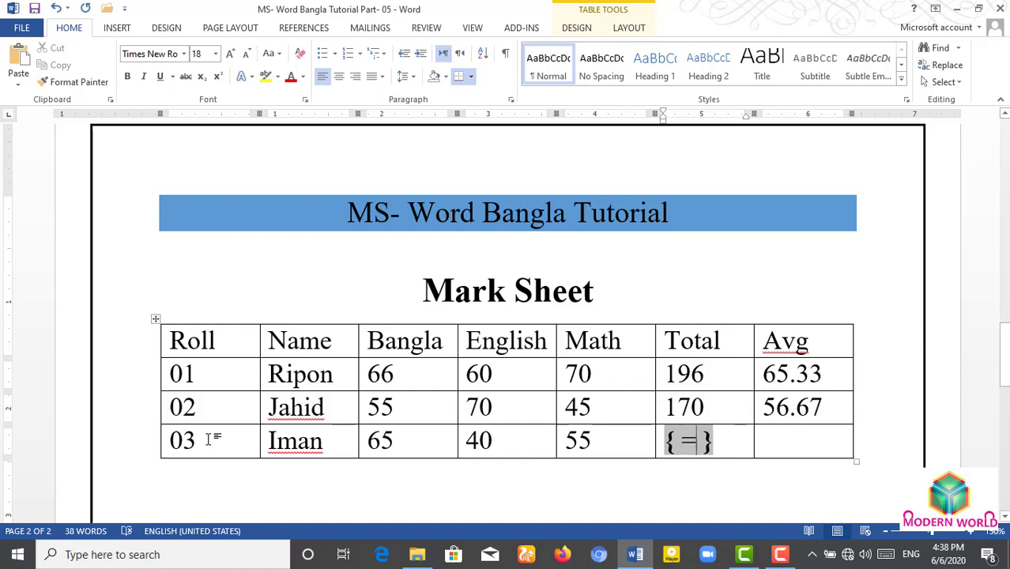
type("sum")
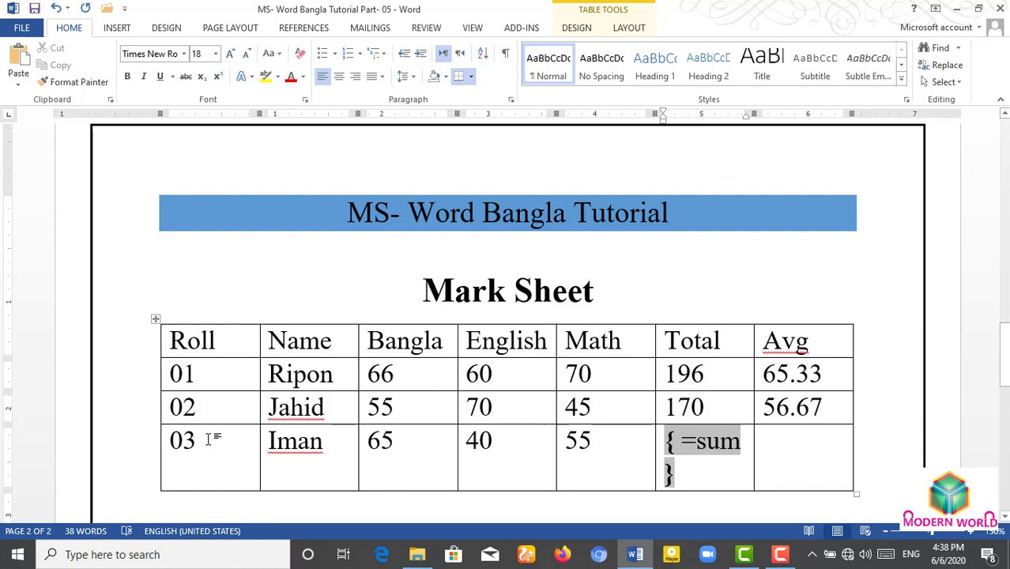
type("(")
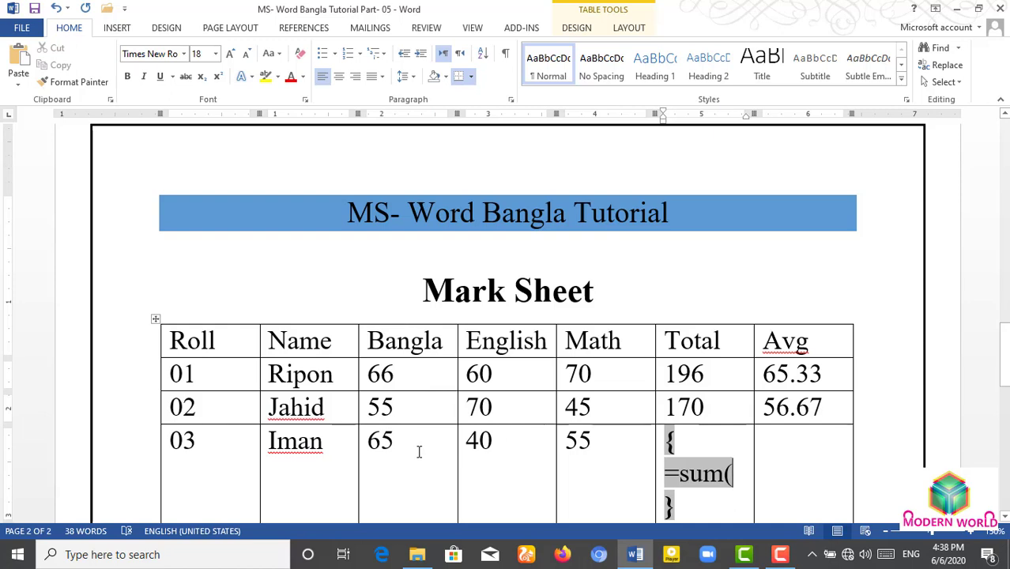
type("c")
type("4:")
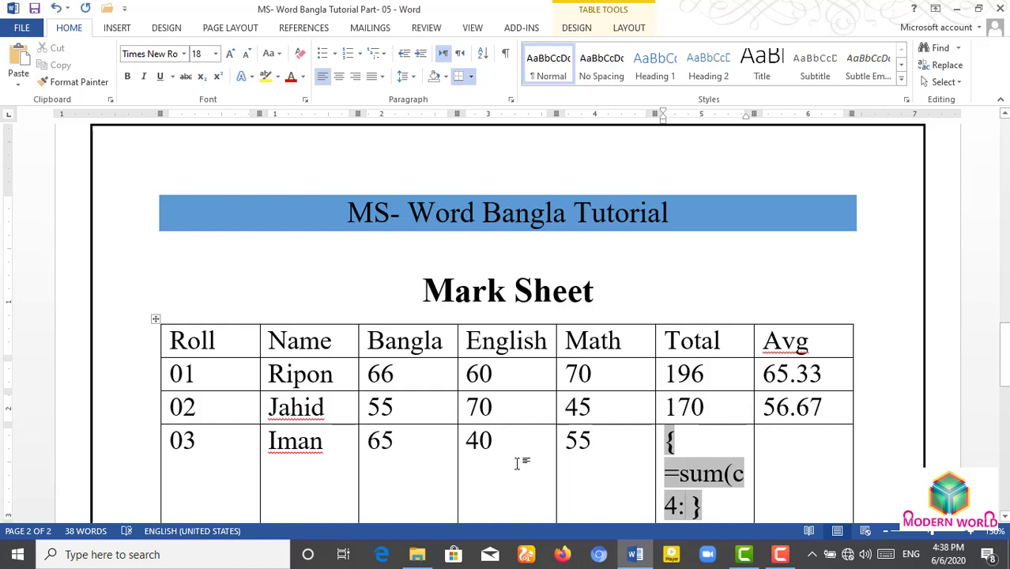
type("e")
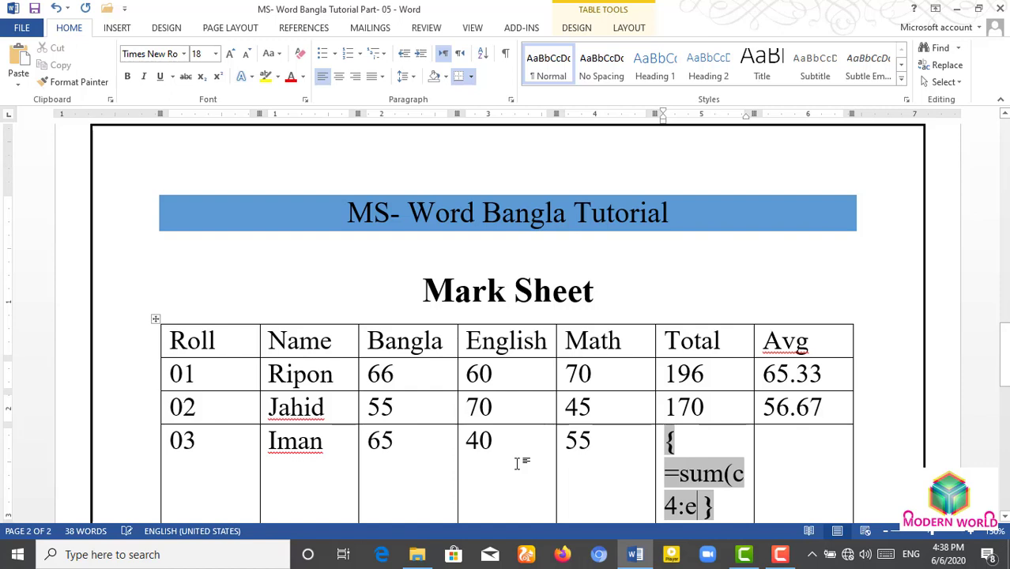
type("4")
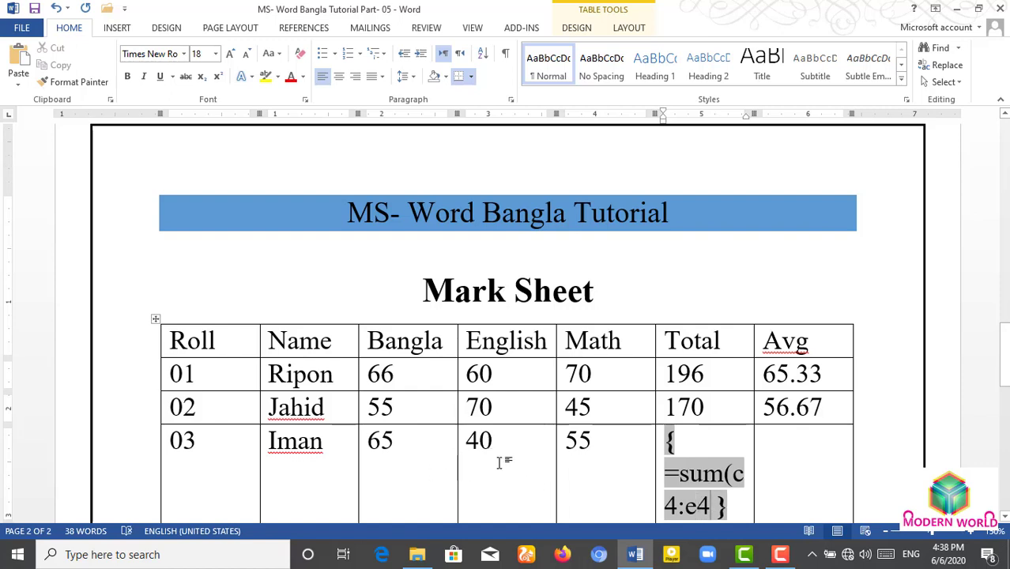
type(")")
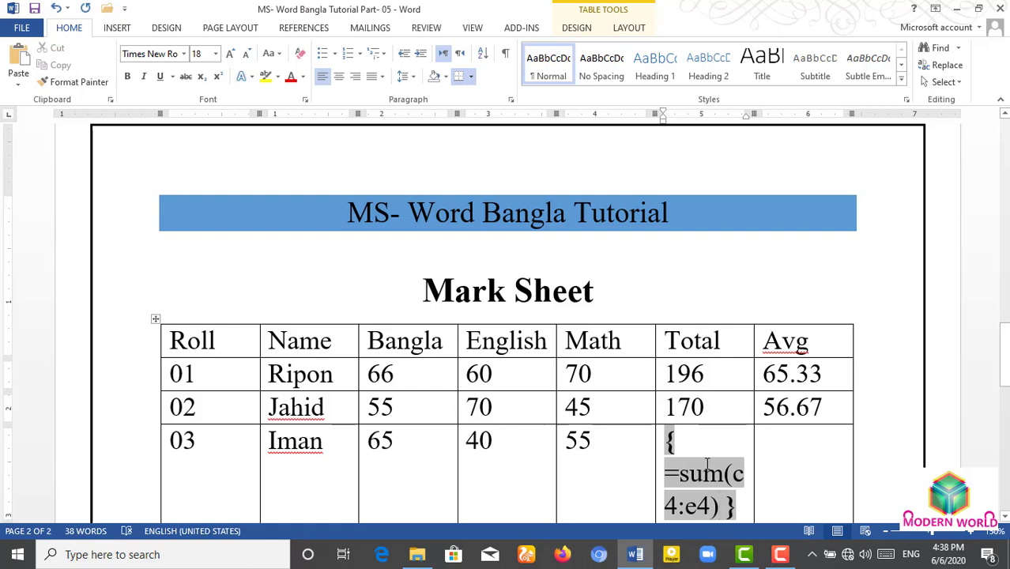
key("F9")
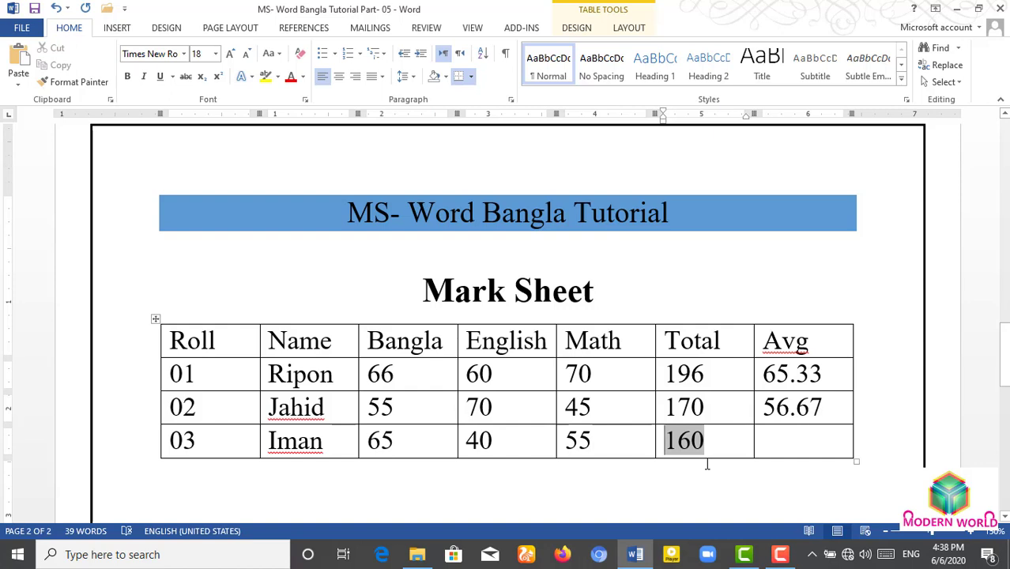
- Fix the Total formula's closing bracket and recalculate it to 160
key("shift+F9")
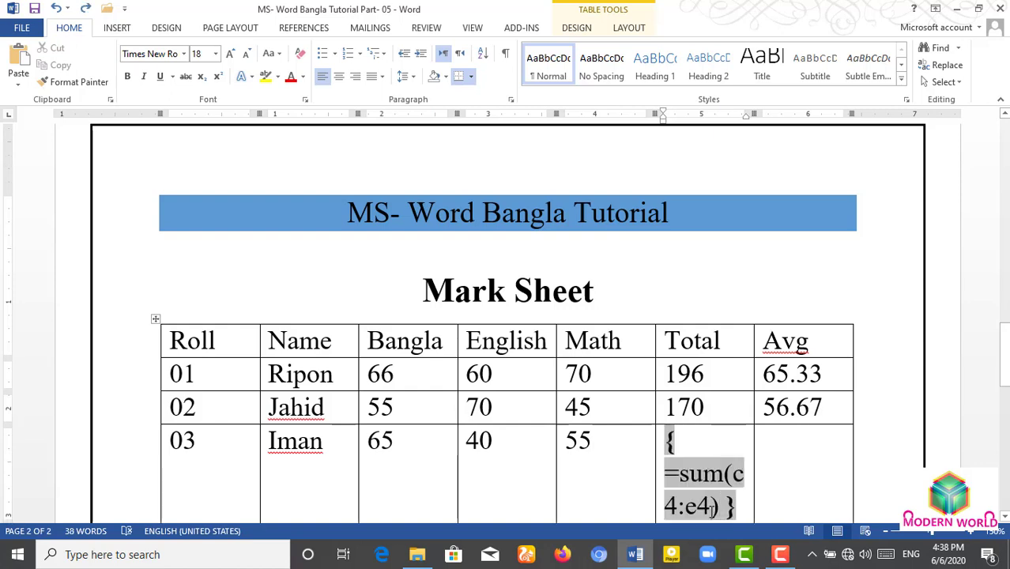
left_click(719, 506)
key("BackSpace")
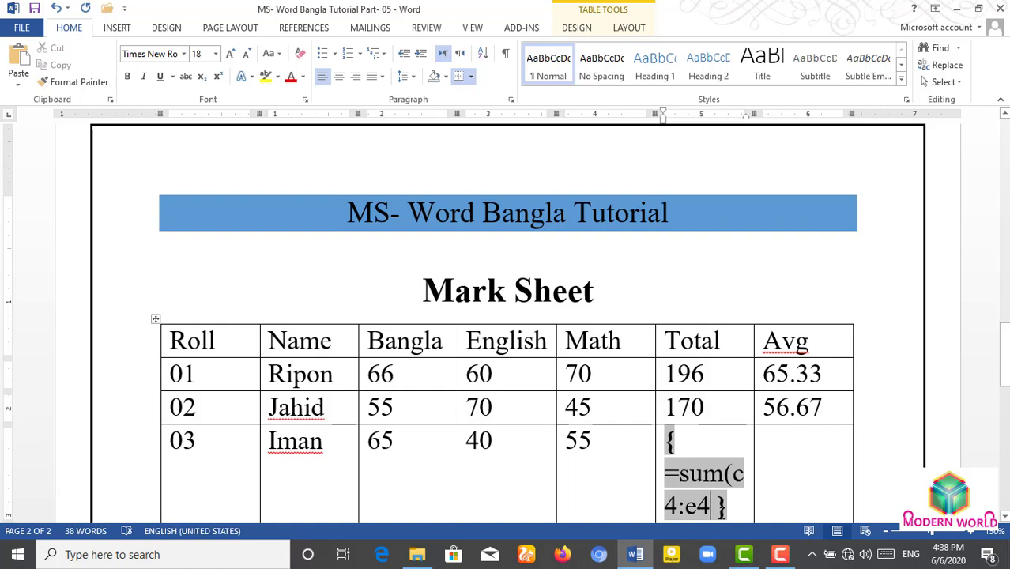
key("F9")
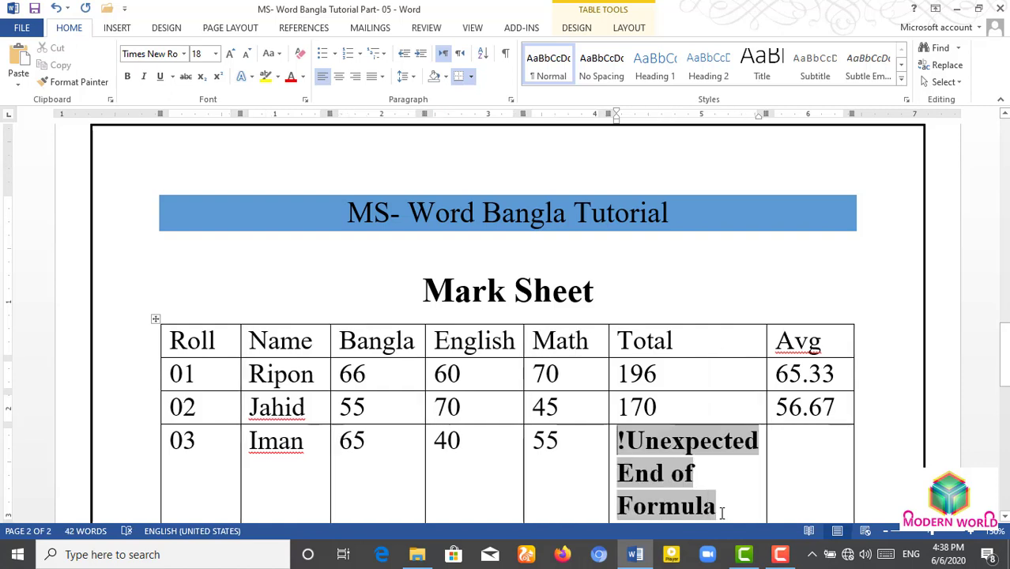
scroll(724, 417, "down", 2)
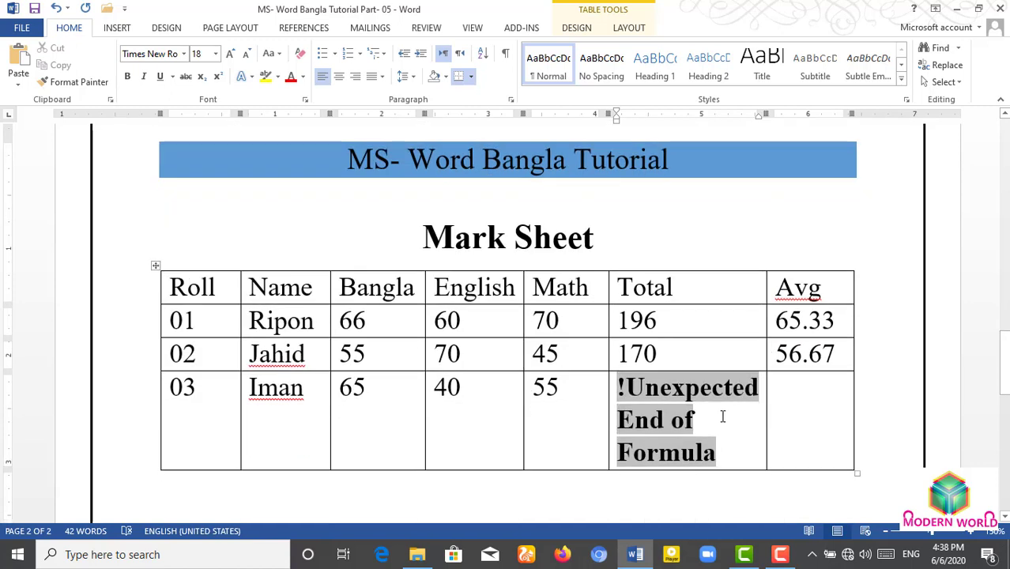
key("shift+F9")
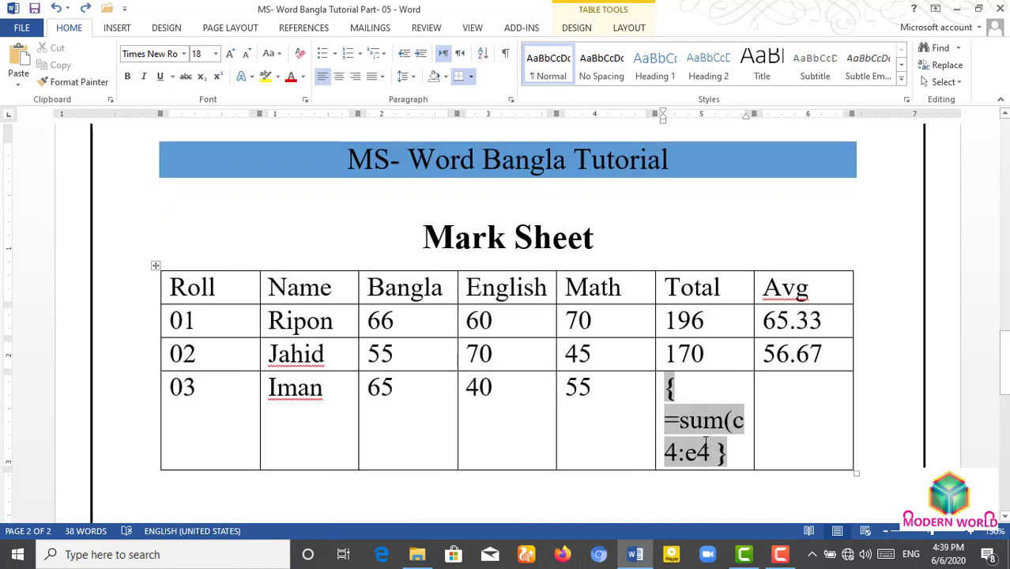
type(")")
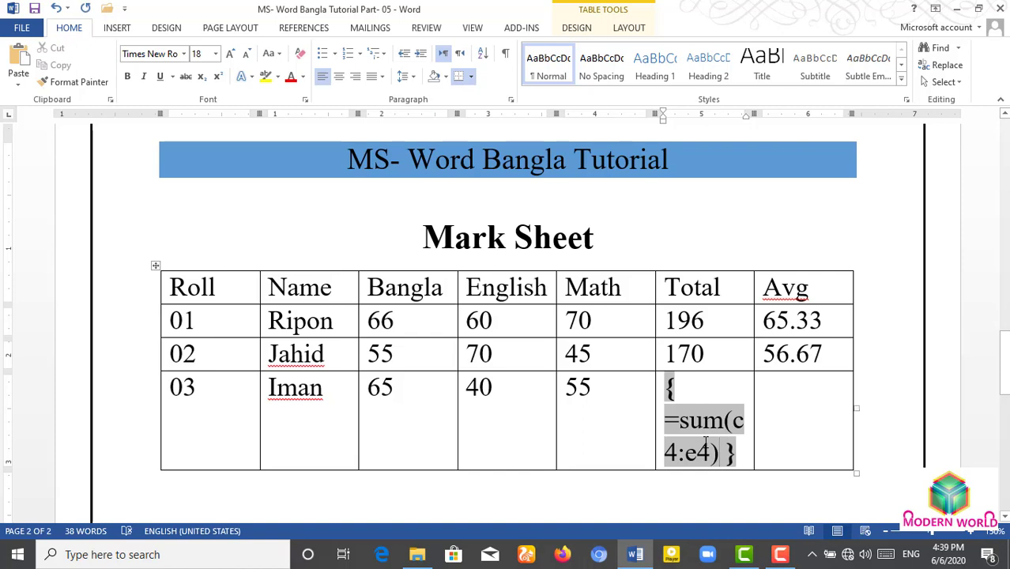
key("F9")
- Insert a {=160/3} field in row 03's Avg cell and update it to 53.33
left_click(797, 387)
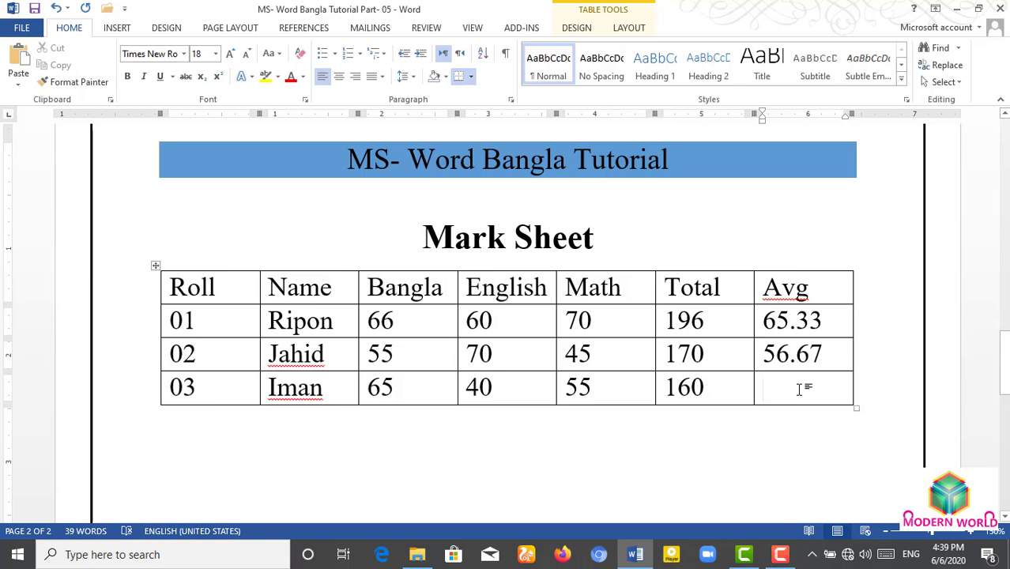
key("ctrl+F9")
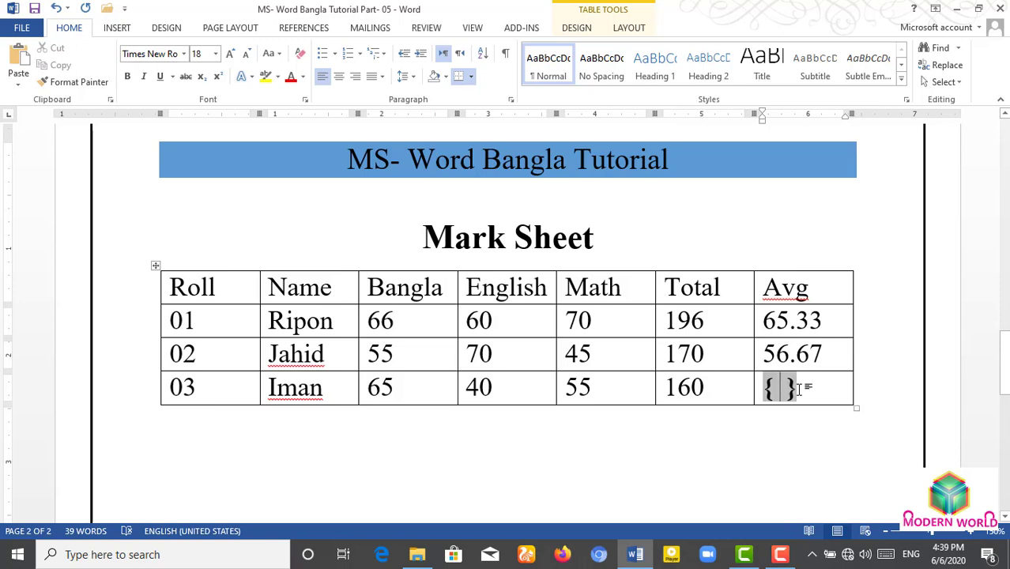
type("= ")
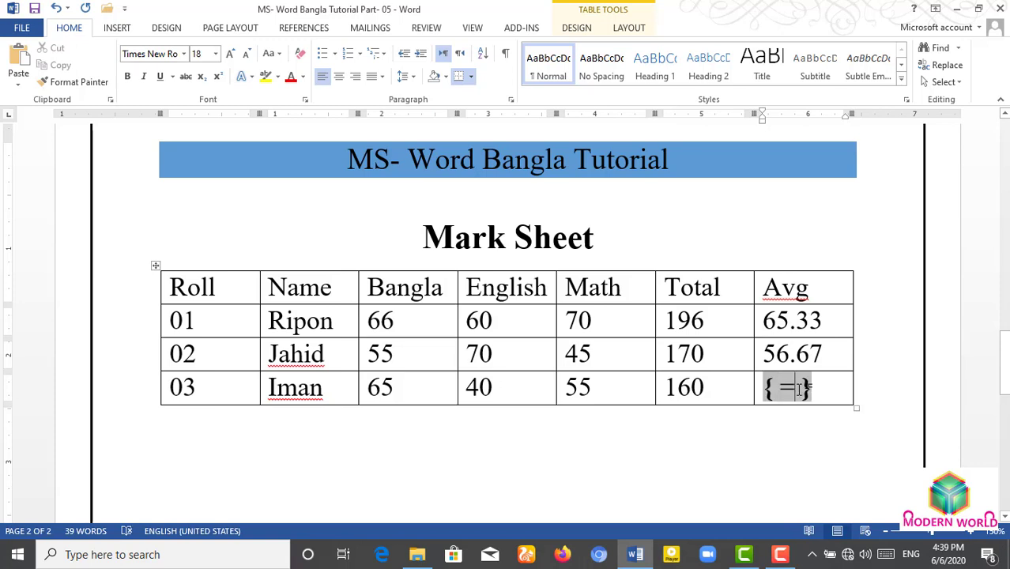
type("1")
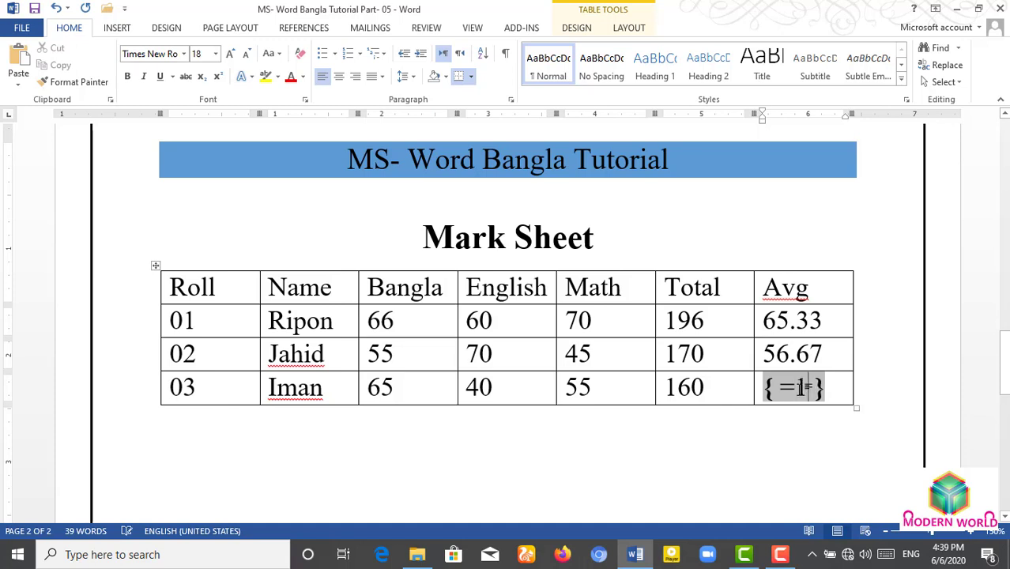
type("60/")
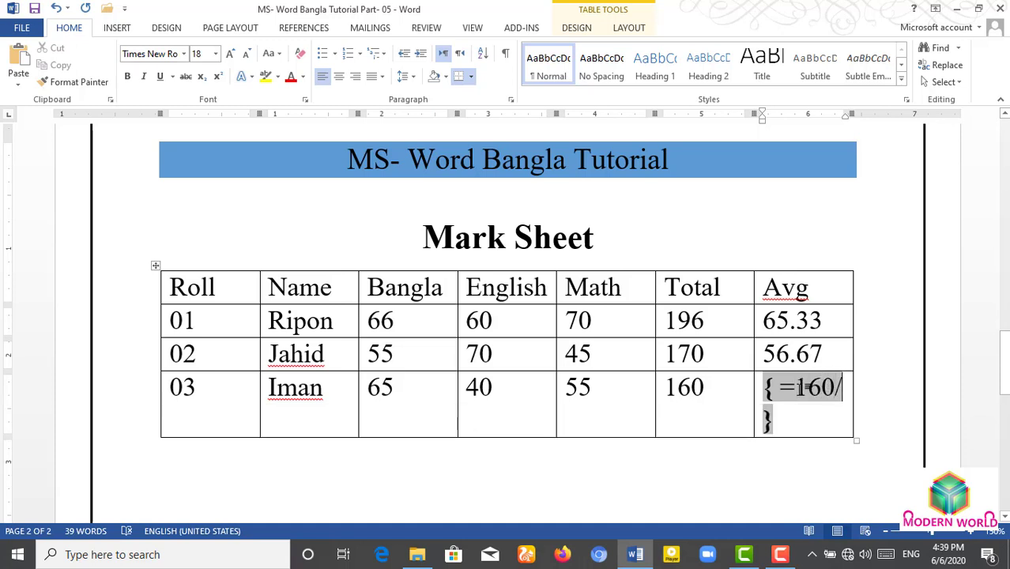
type("3")
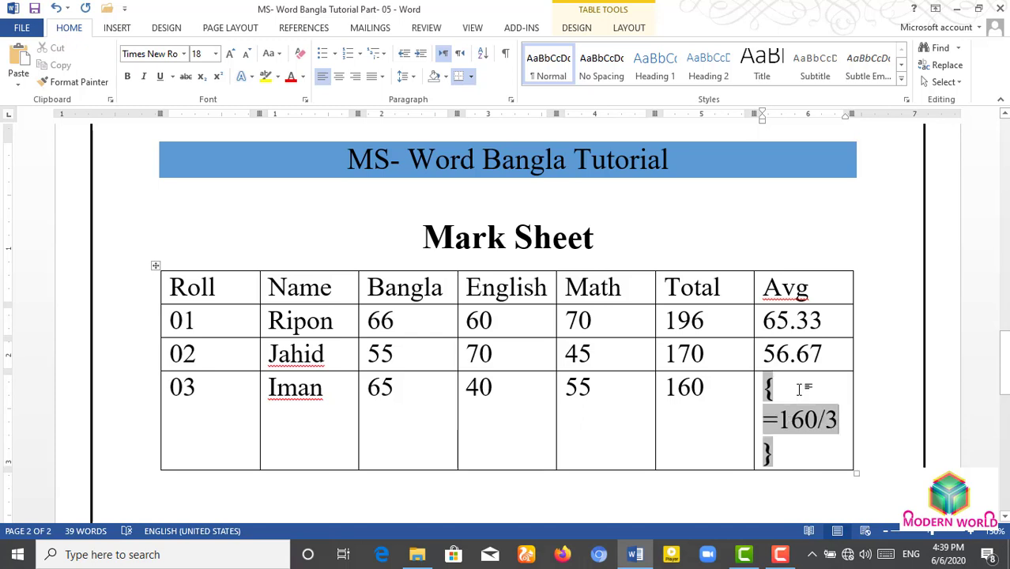
key("F9")
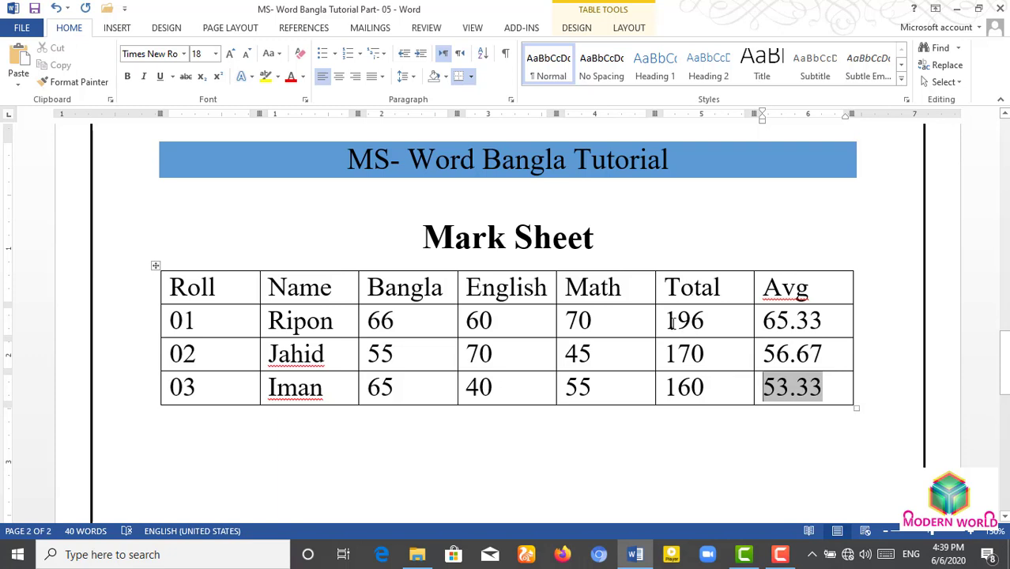
- Select the Total and Avg values to check the calculated results
left_click_drag(687, 314, 693, 387)
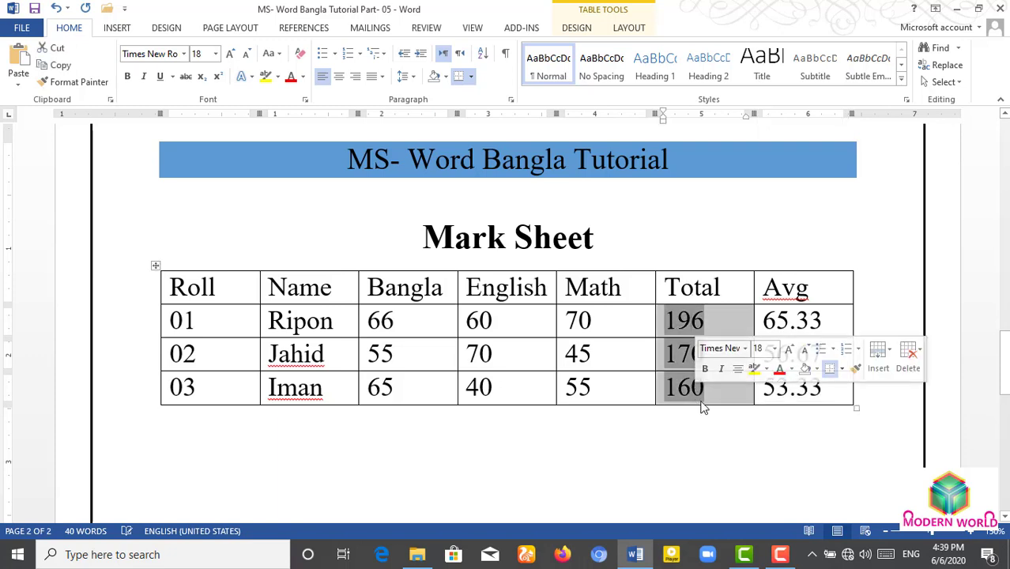
left_click(693, 389)
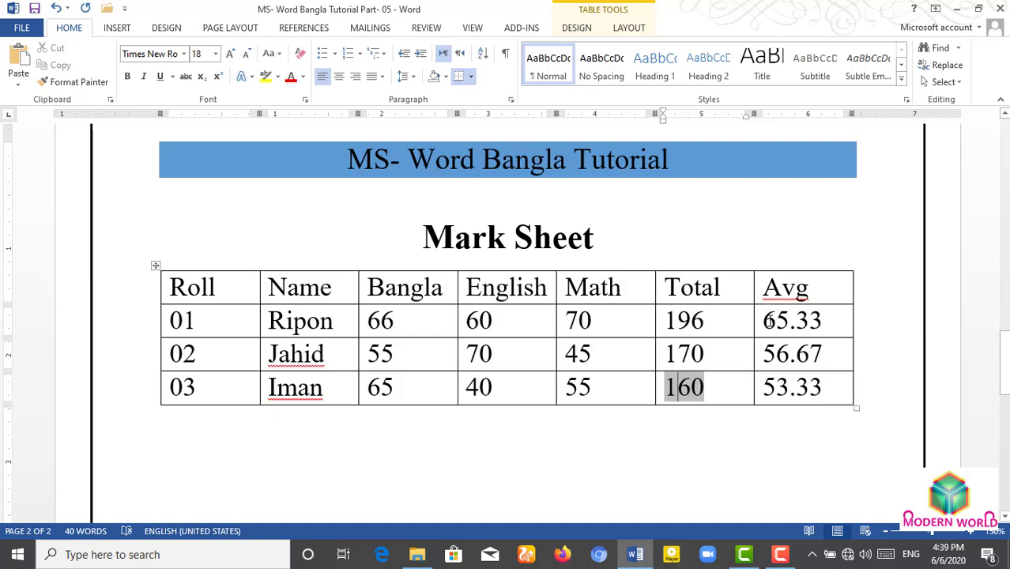
mouse_move(768, 312)
left_mouse_down()
mouse_move(787, 359)
mouse_move(763, 357)
left_mouse_up()
left_click(774, 322)
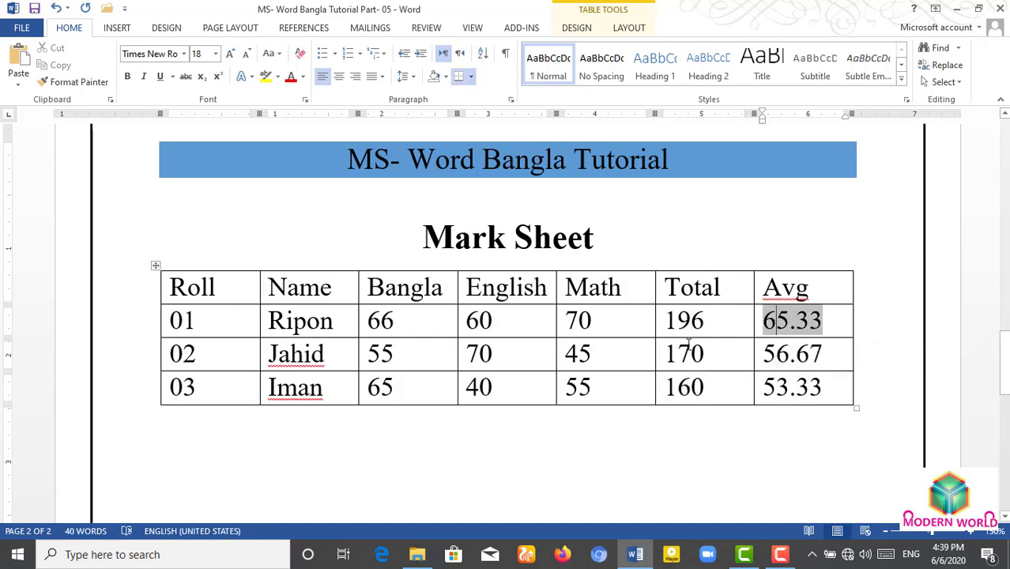
left_click(705, 320)
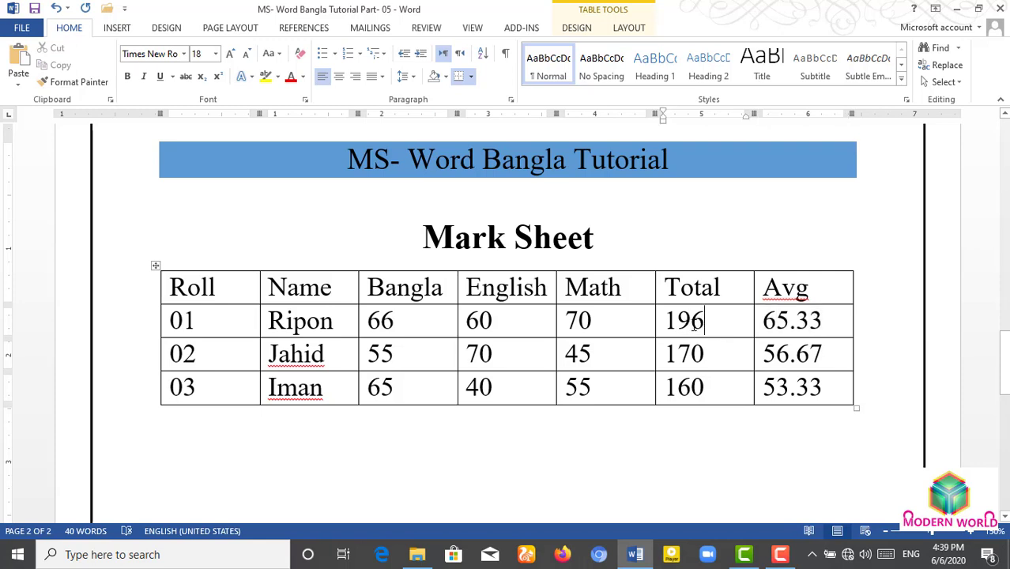
- Select the totals 196 and 170, then bring up the Insert tools
left_click(701, 386)
double_click(686, 320)
left_click(726, 351)
double_click(676, 365)
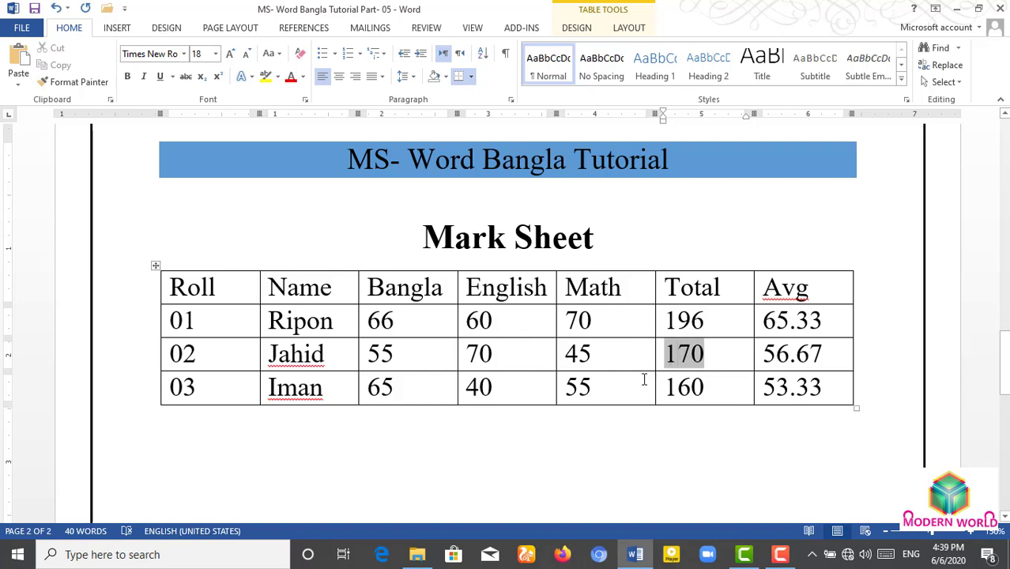
left_click(118, 31)
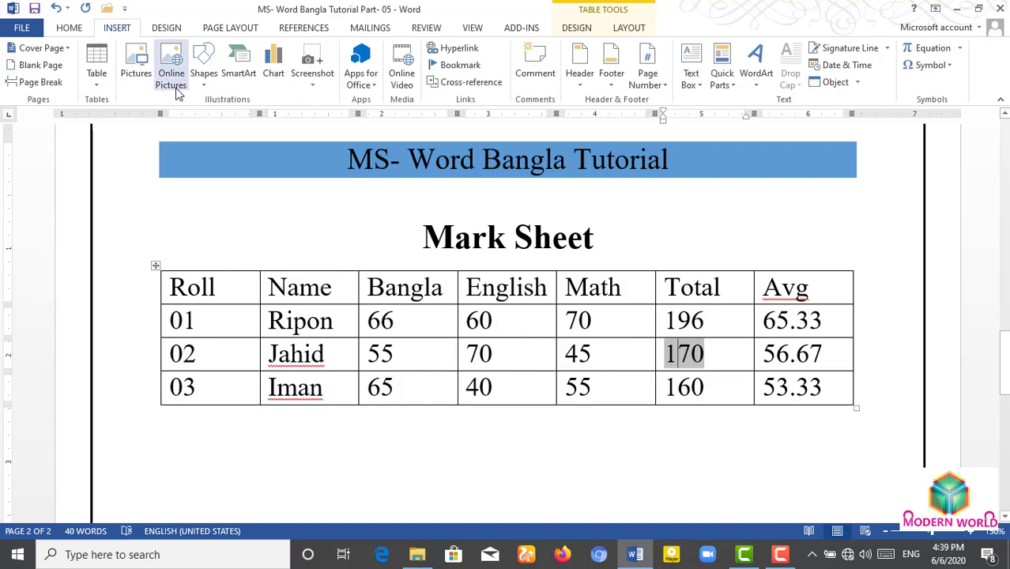
- Use Draw Table to draw a new full-width row below the Mark Sheet table
left_click(98, 83)
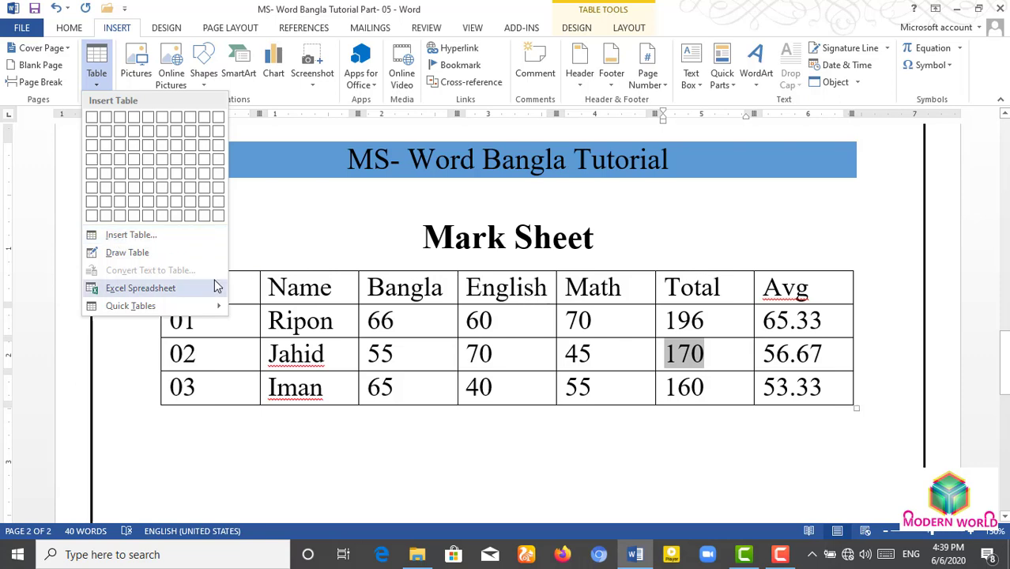
left_click(126, 252)
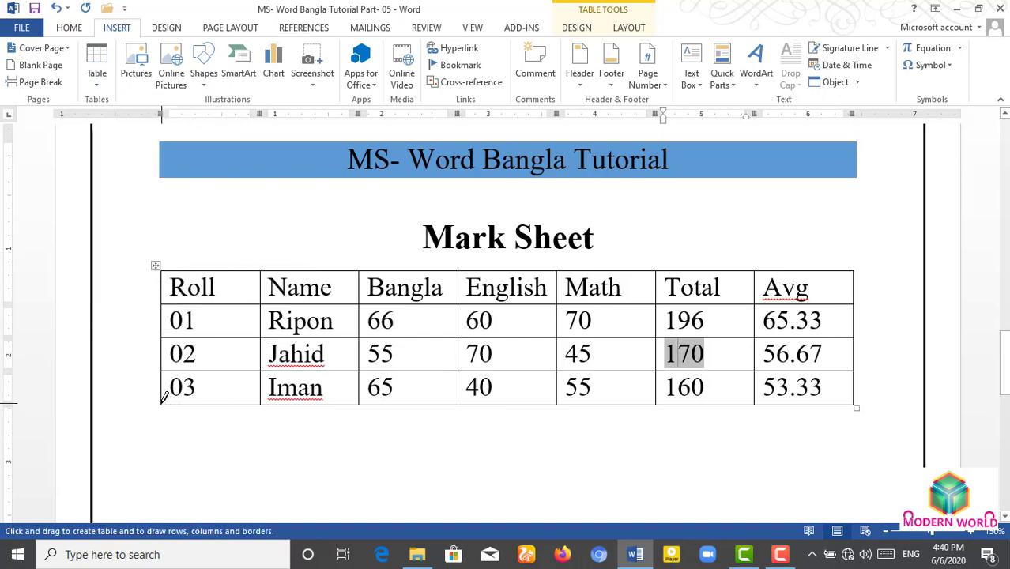
mouse_move(163, 403)
left_mouse_down()
mouse_move(173, 441)
mouse_move(801, 413)
left_mouse_up()
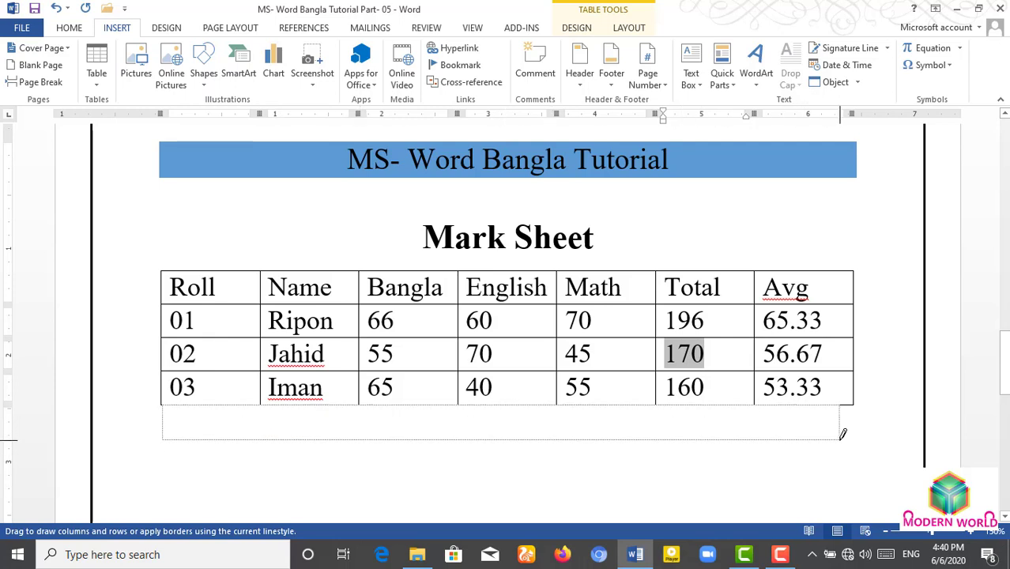
left_click_drag(800, 413, 852, 429)
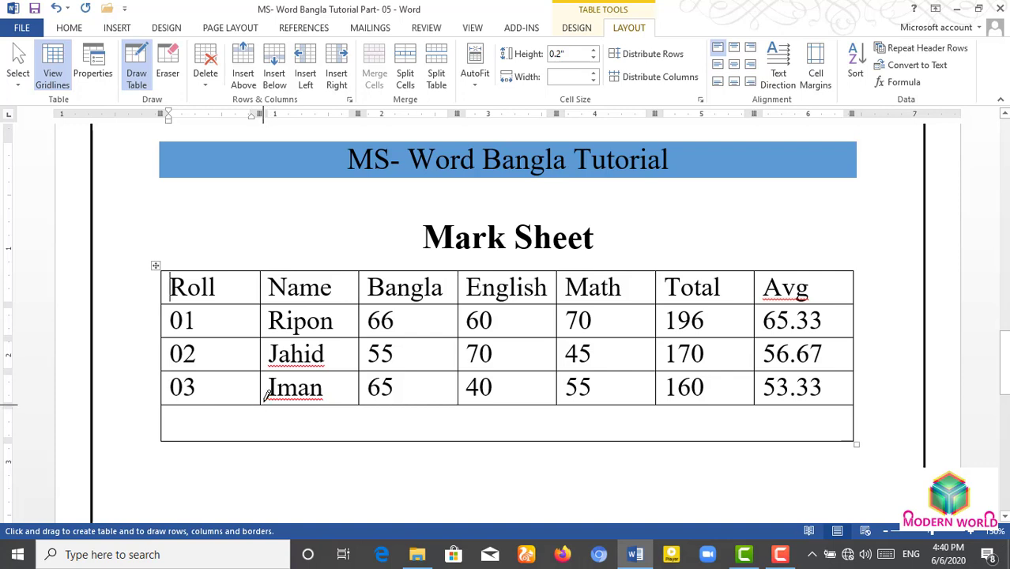
- Draw six vertical borders splitting the new row into seven cells under the columns
left_click_drag(261, 388, 263, 422)
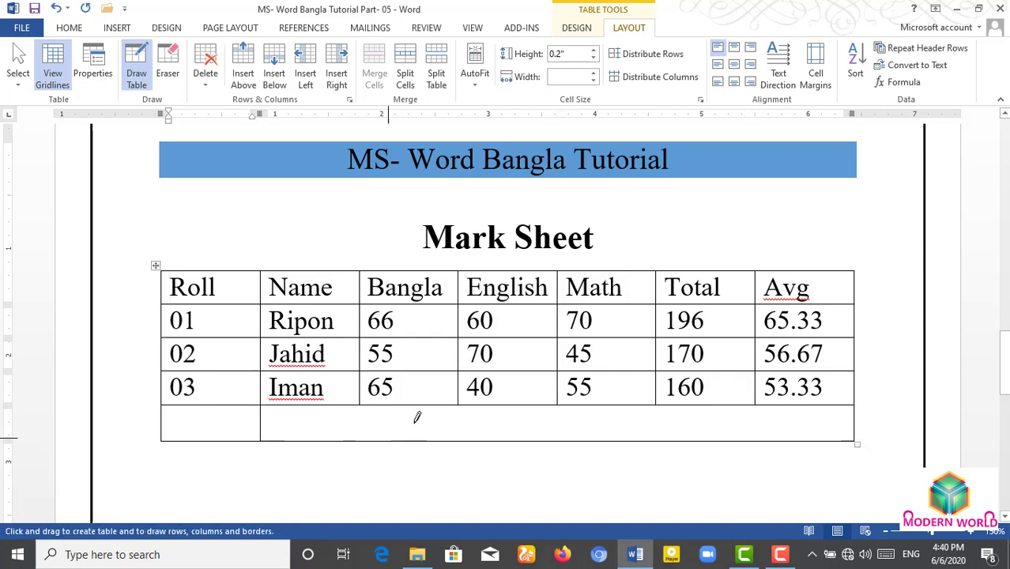
left_click_drag(362, 382, 365, 431)
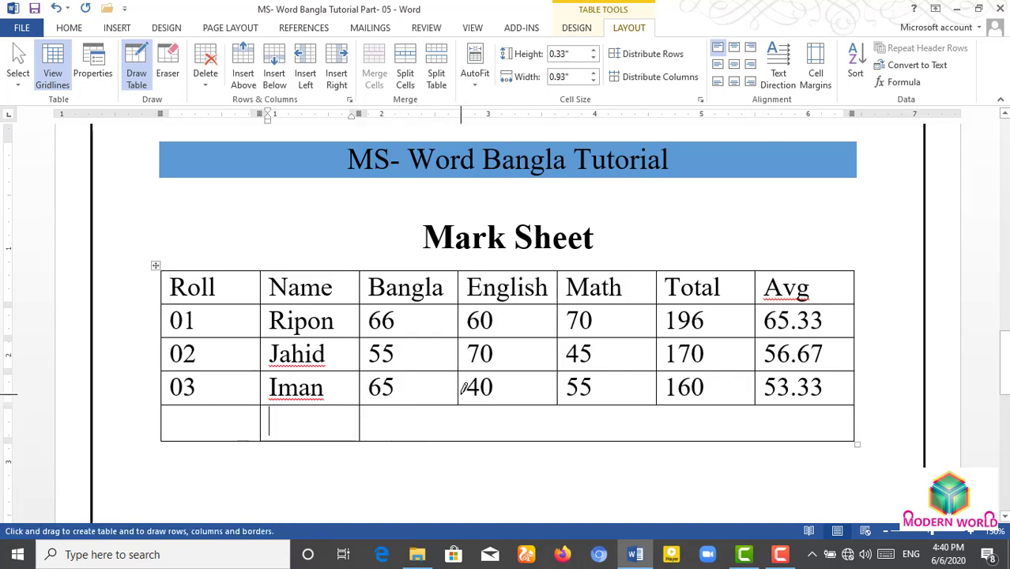
left_click_drag(460, 384, 459, 433)
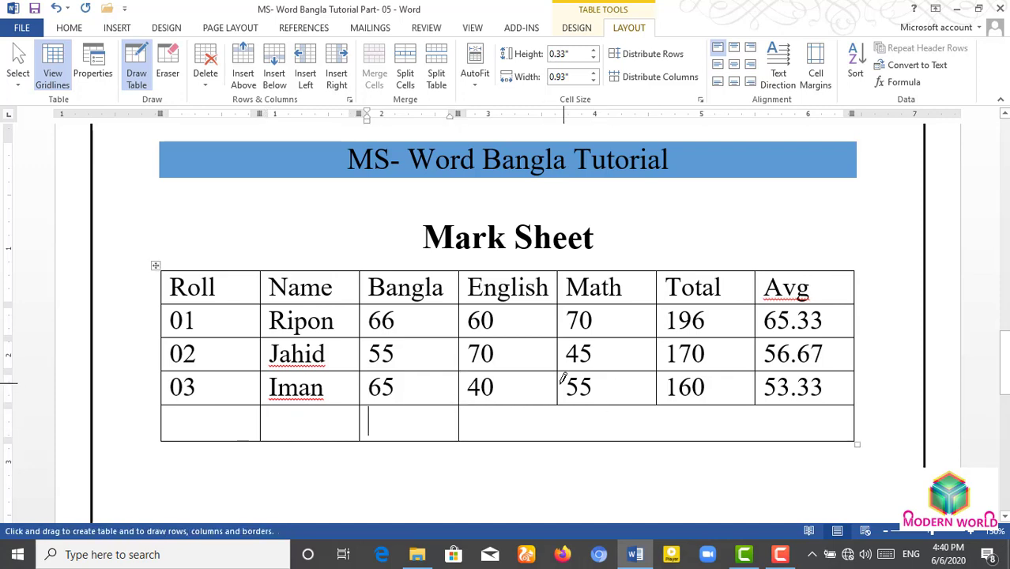
left_click_drag(558, 373, 557, 439)
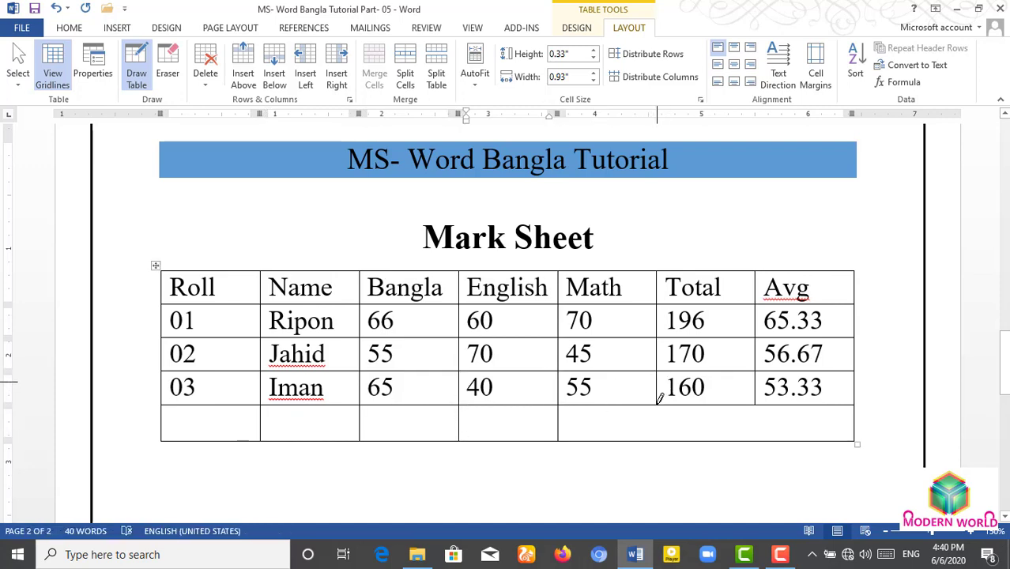
left_click_drag(659, 377, 659, 440)
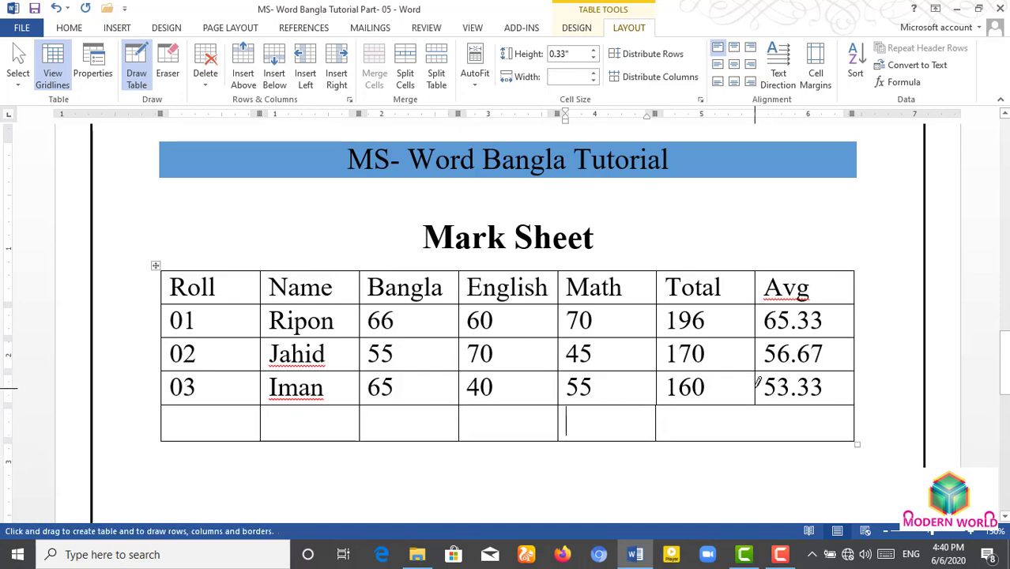
left_click_drag(754, 378, 754, 439)
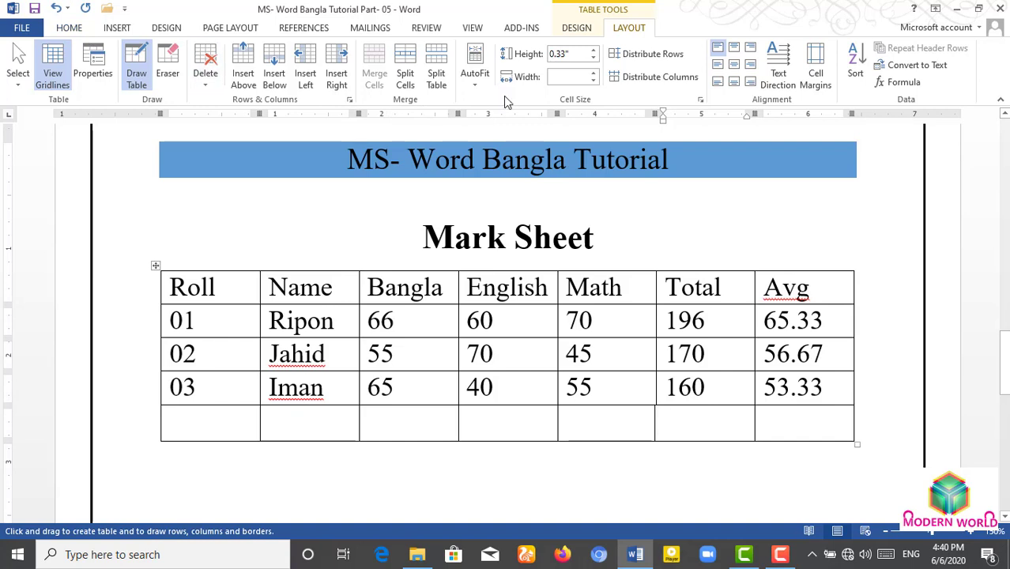
left_click(577, 28)
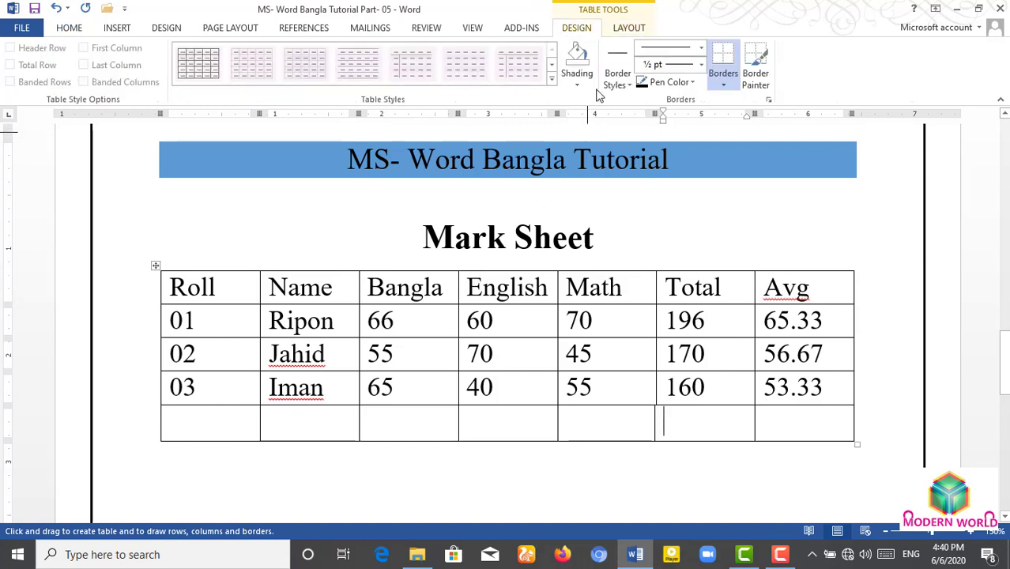
left_click(125, 30)
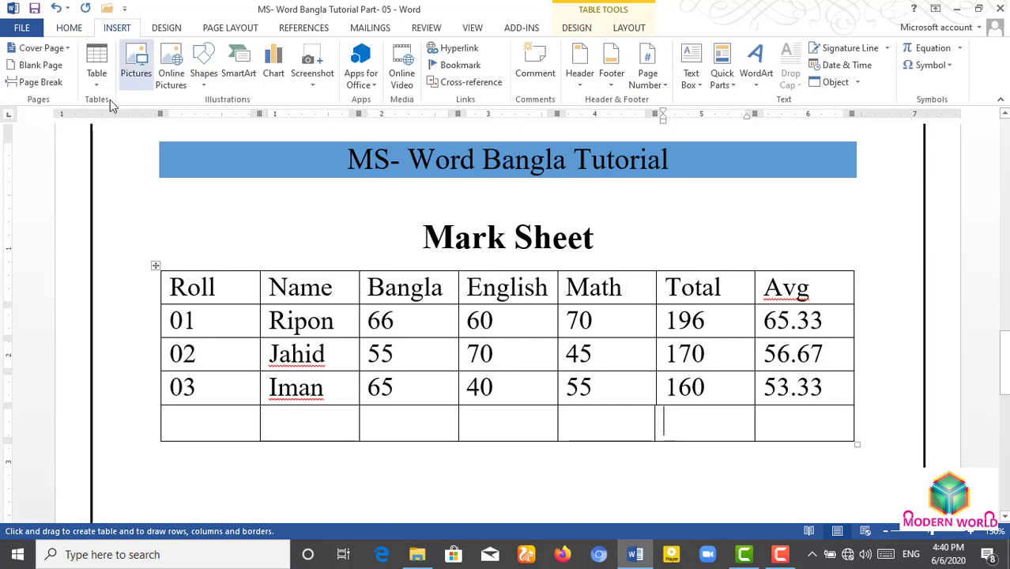
left_click(98, 81)
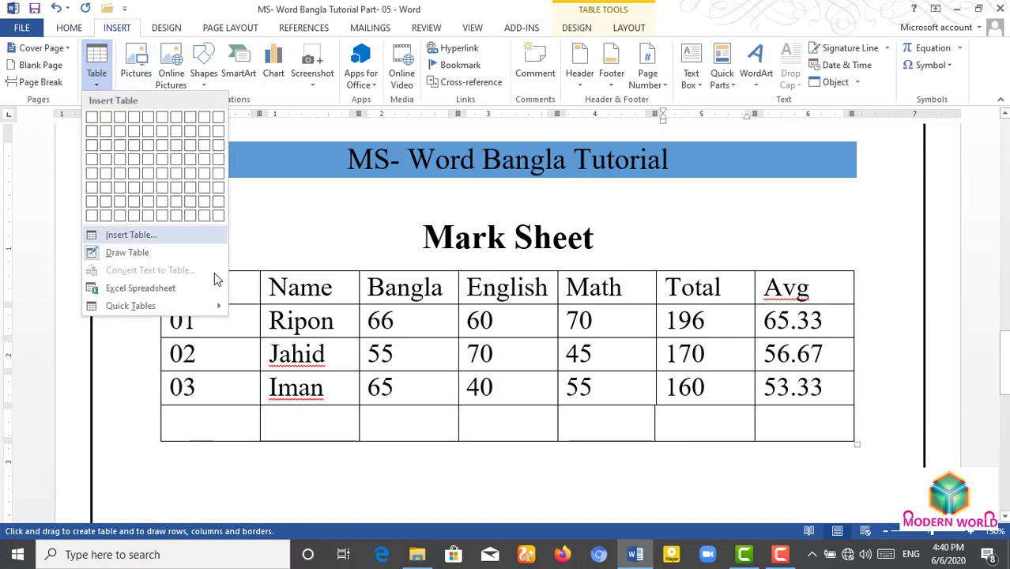
left_click(137, 262)
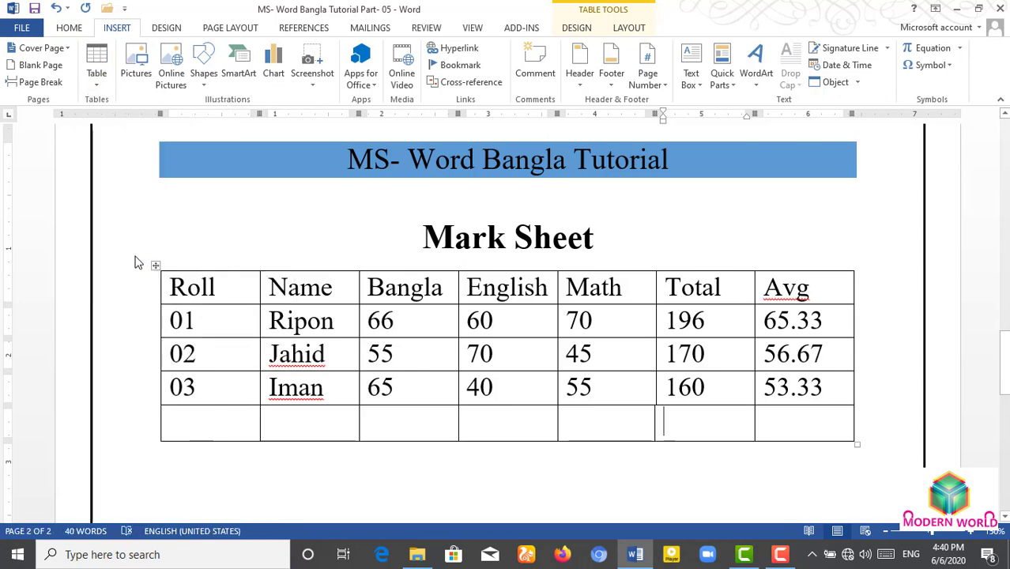
left_click(104, 84)
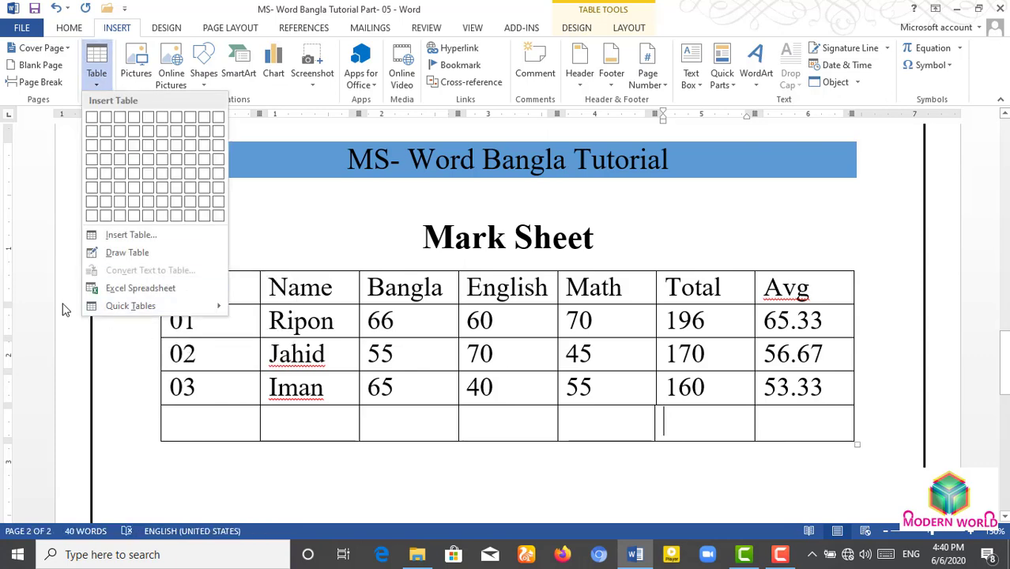
left_click(136, 45)
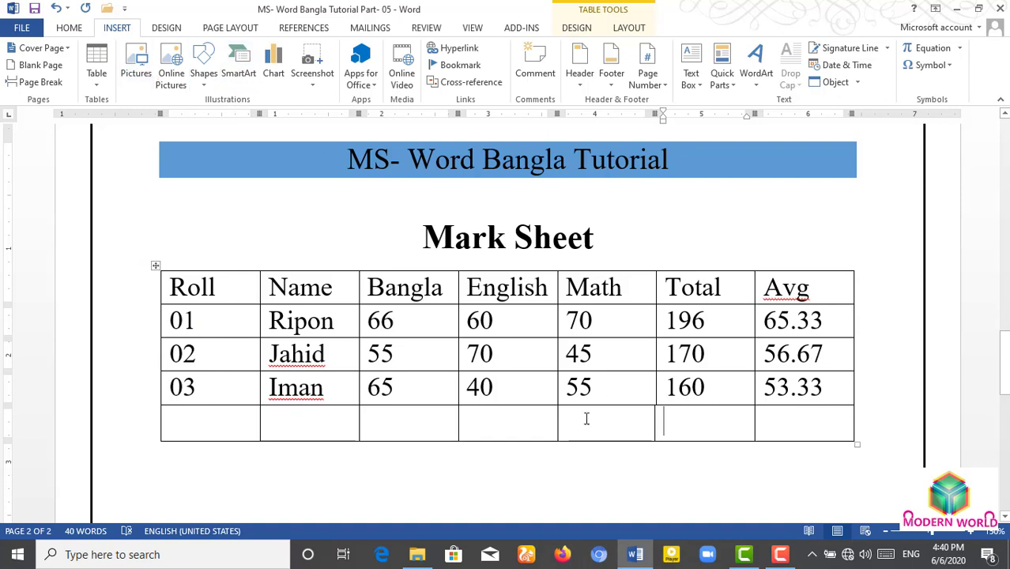
left_click(466, 456)
scroll(364, 452, "down", 1)
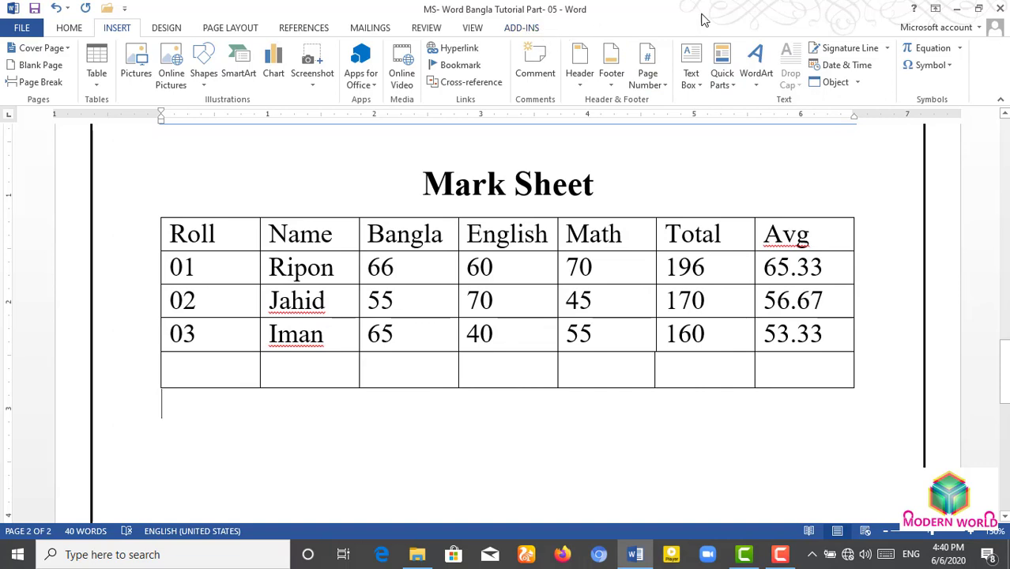
left_click(418, 267)
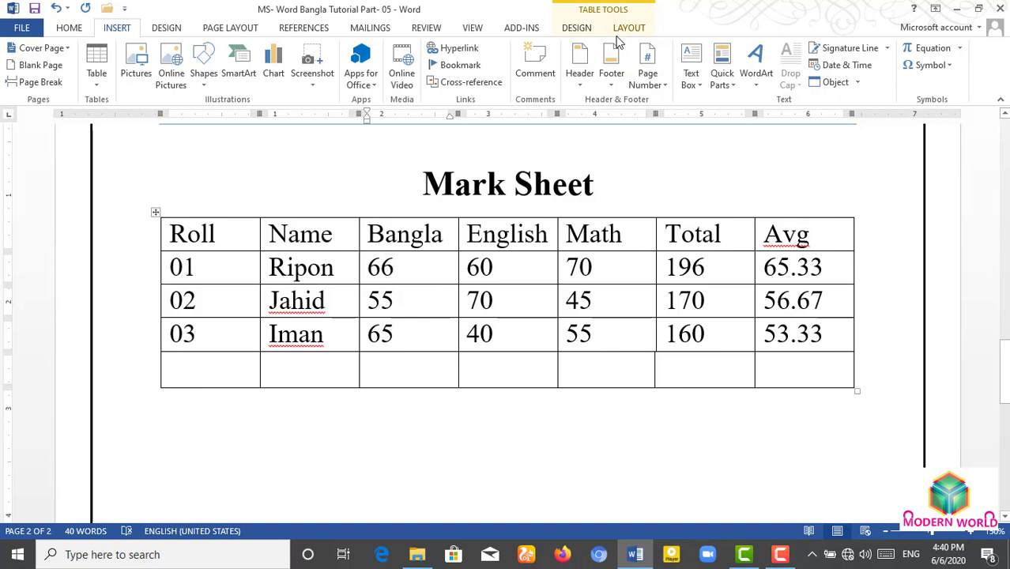
- Apply a grey Grid Table style from the Table Styles gallery to the Mark Sheet table
left_click(576, 29)
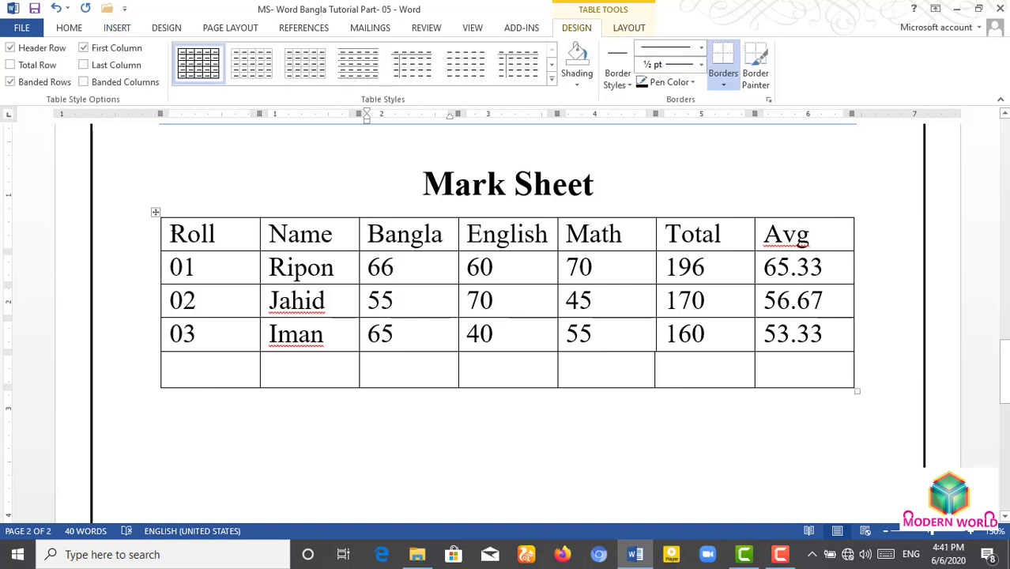
left_click_drag(170, 235, 822, 353)
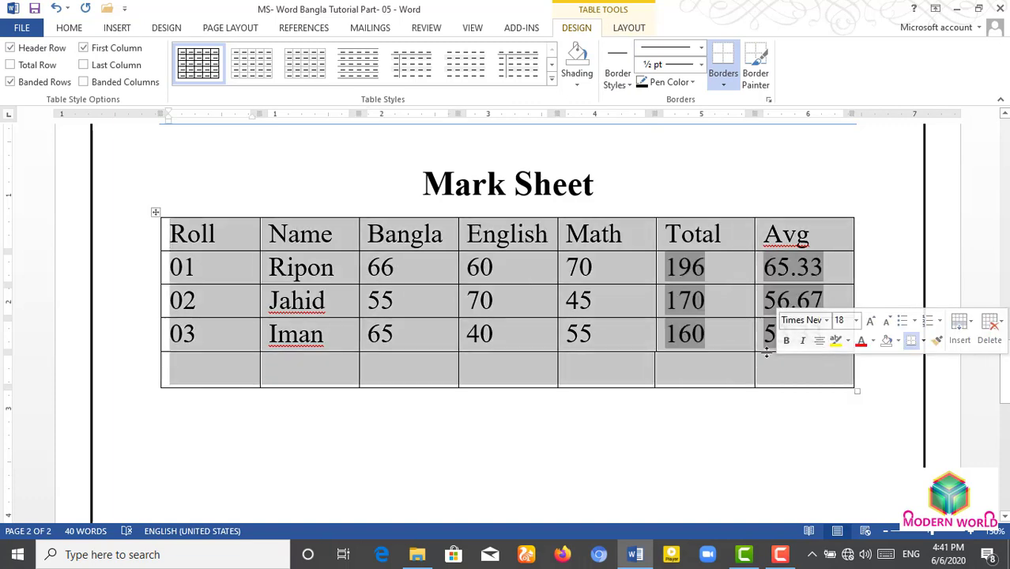
left_click(433, 343)
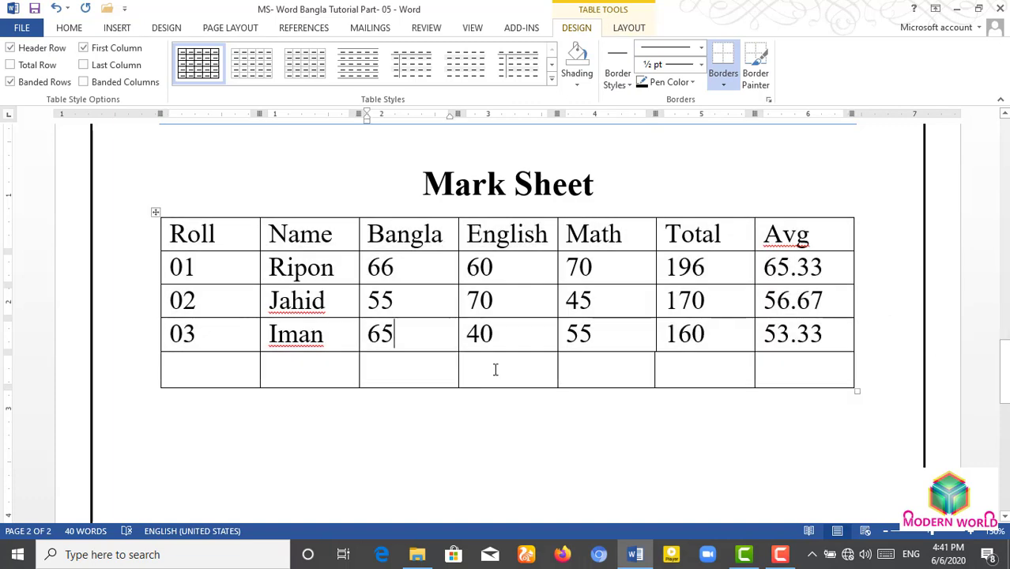
left_click(416, 298)
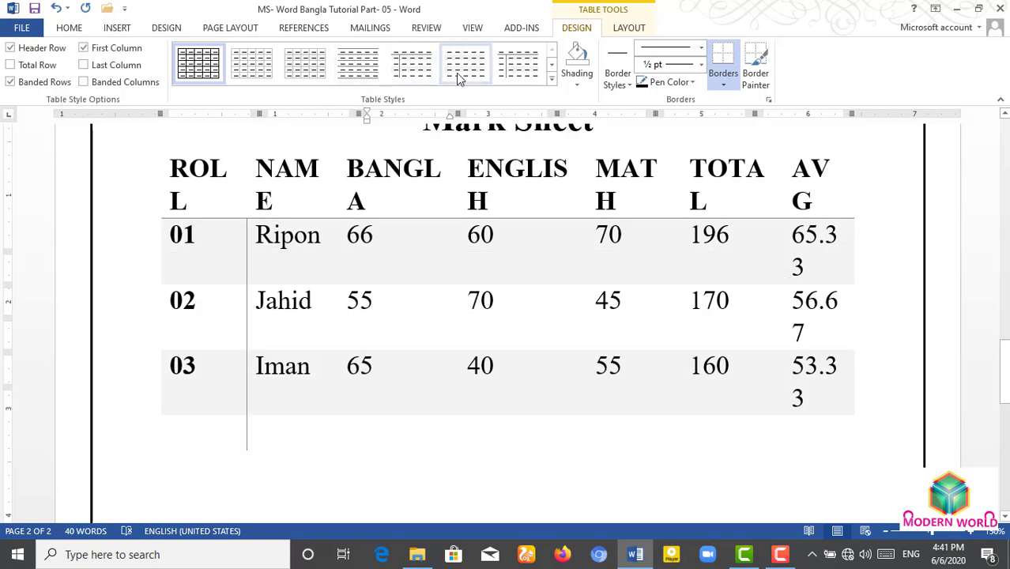
left_click(552, 78)
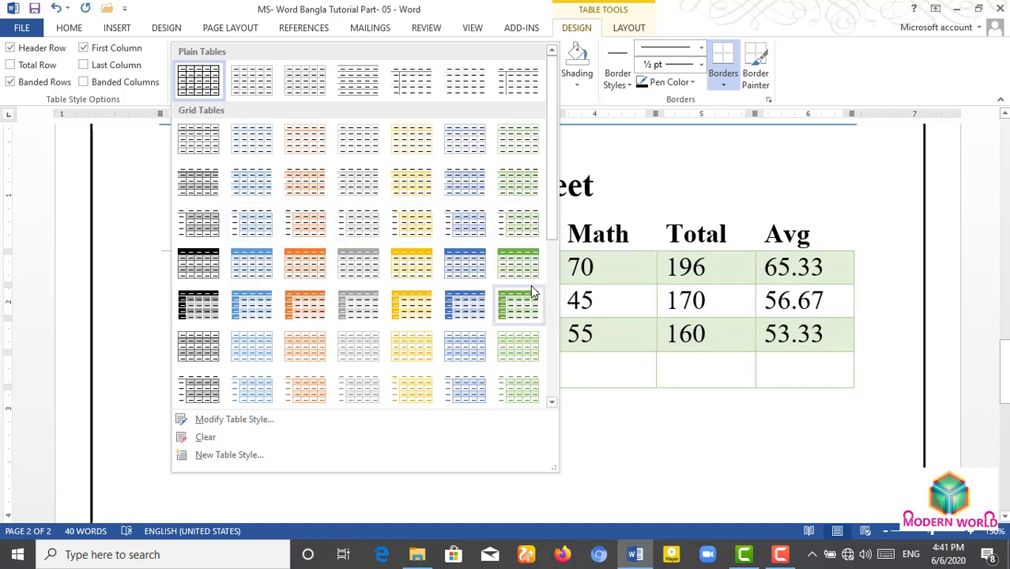
left_click(367, 307)
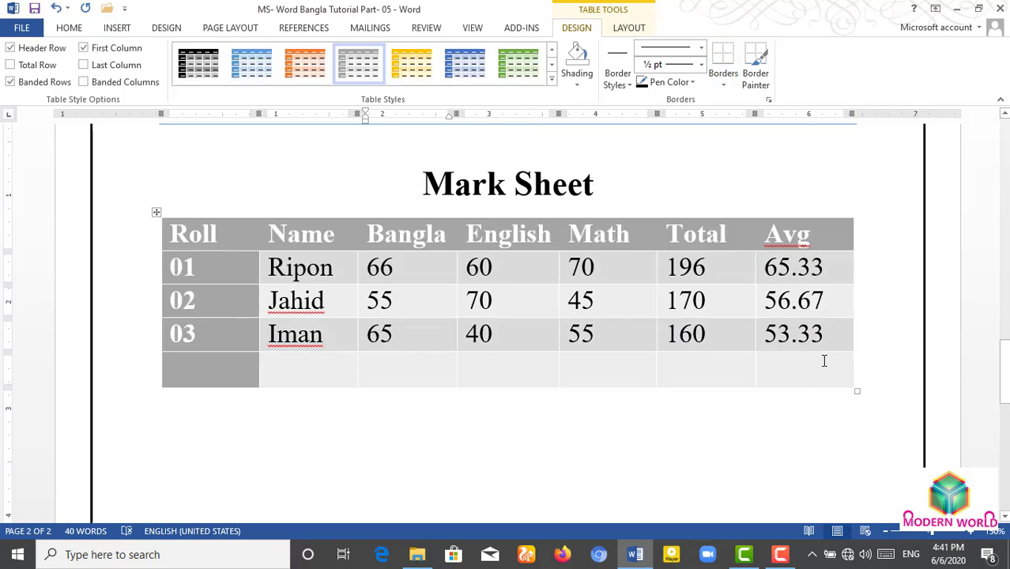
- Browse the table and text style galleries, ending with the full Table Styles list shown
left_click(551, 80)
left_click(229, 6)
left_click(69, 28)
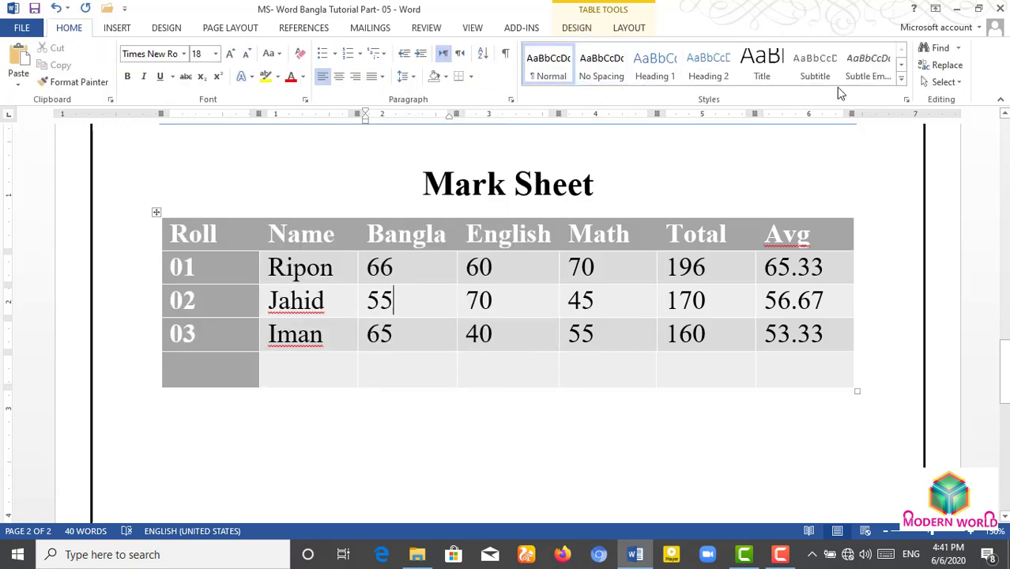
left_click(901, 79)
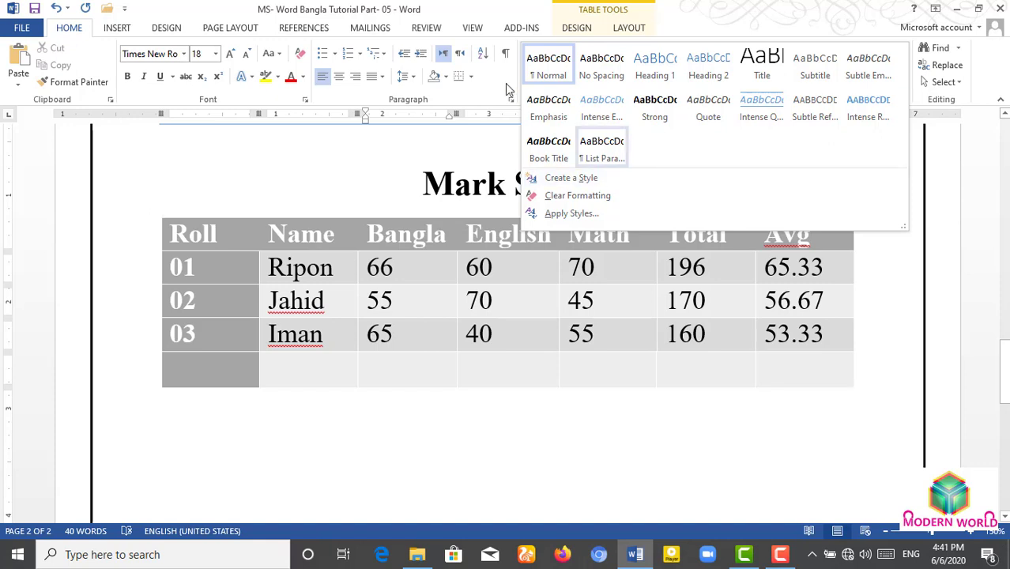
left_click(116, 30)
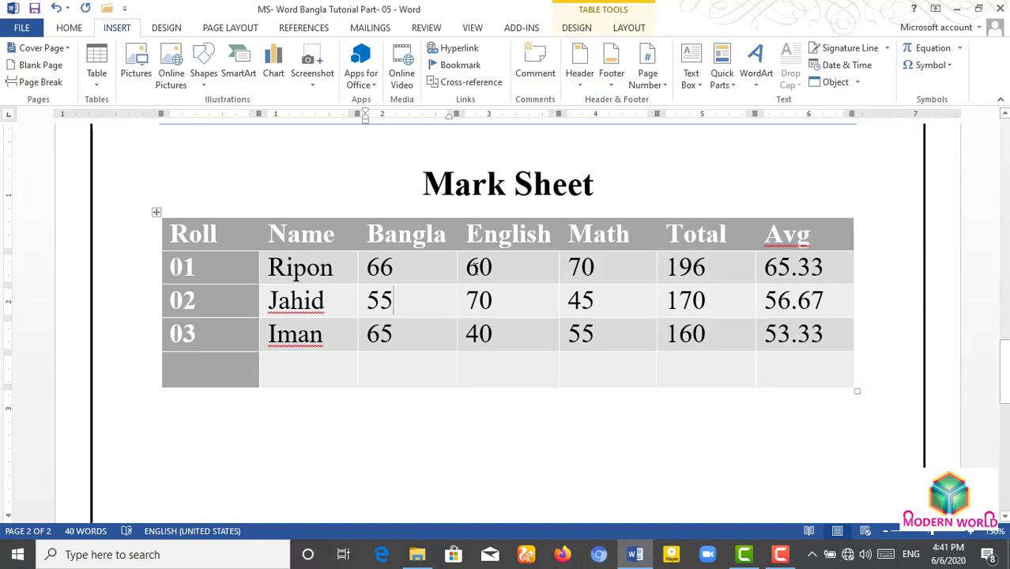
left_click(567, 30)
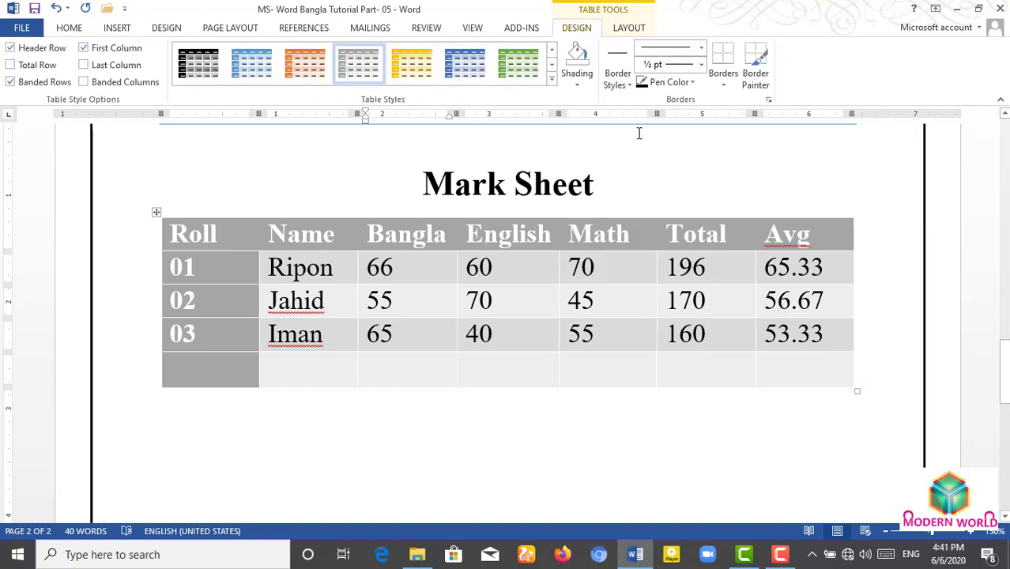
left_click(551, 78)
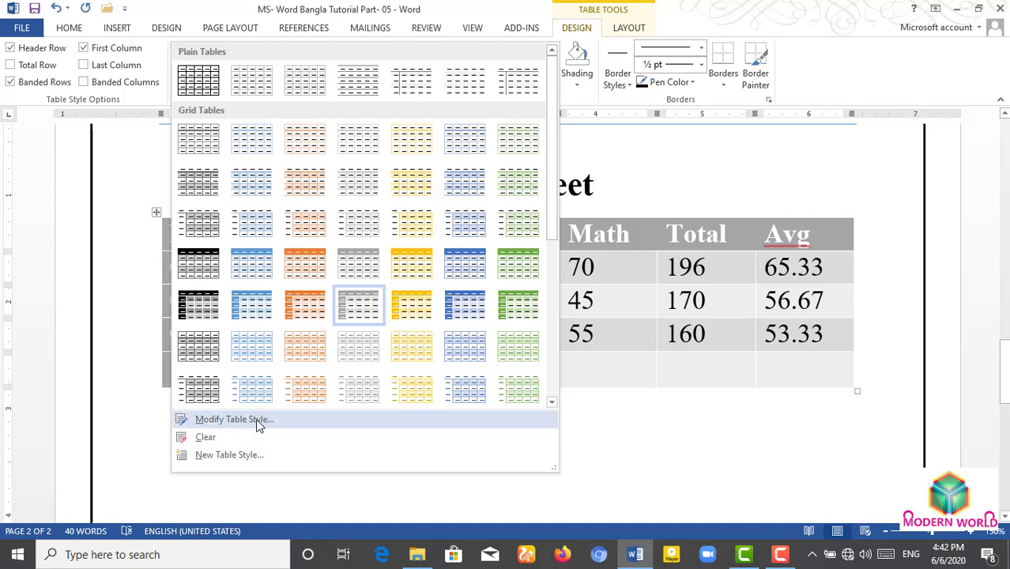
- Start a new table style, enter its name, and keep the style type as Table
left_click(241, 457)
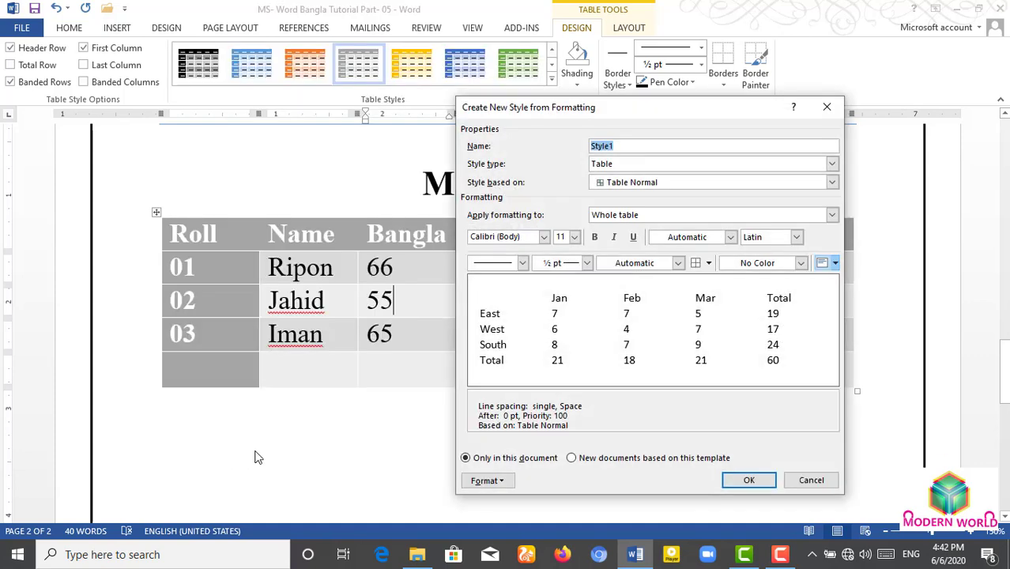
left_click_drag(655, 107, 481, 156)
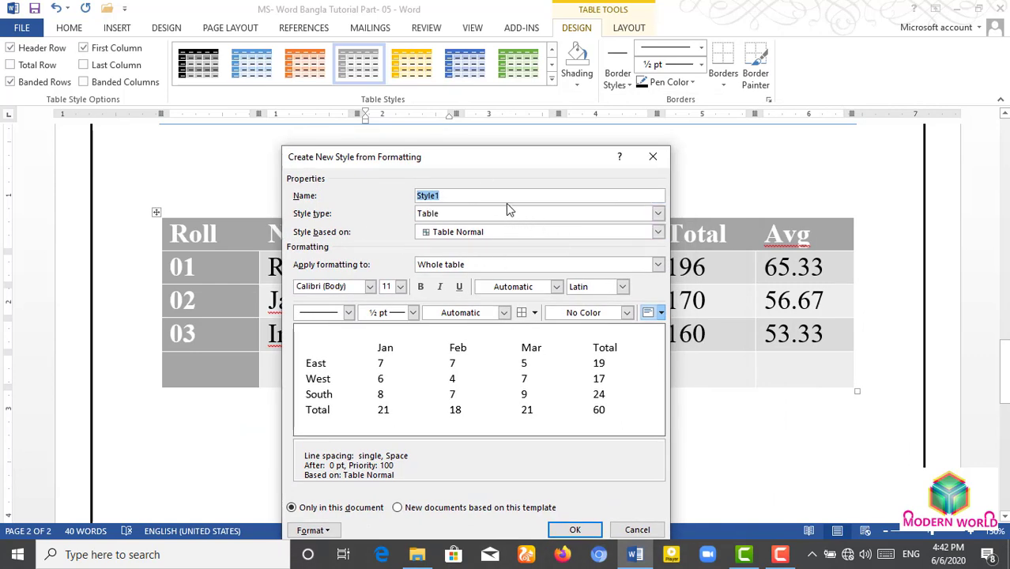
type("Ri")
type("pon")
key("BackSpace")
type("n")
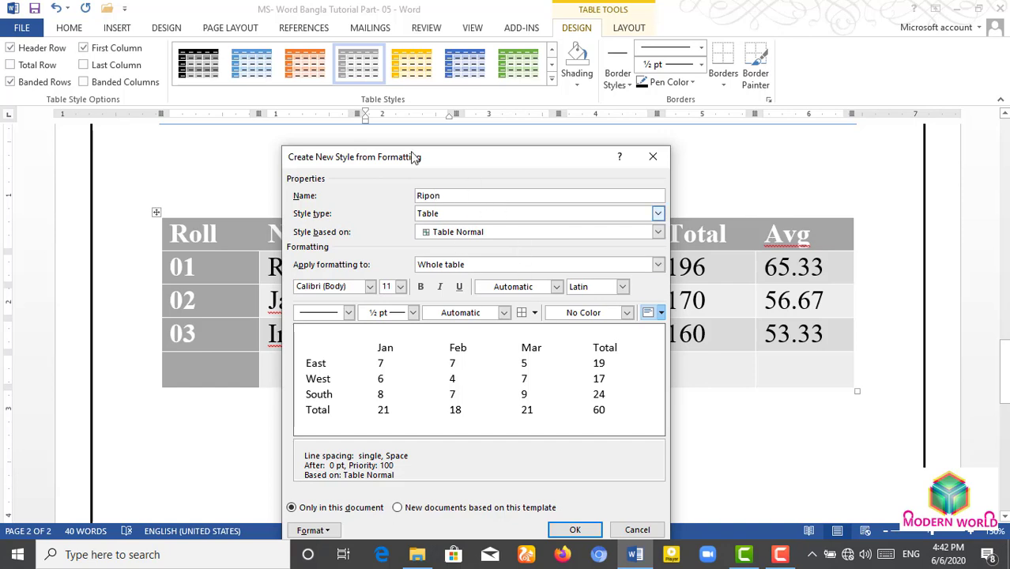
left_click(506, 219)
left_click(454, 258)
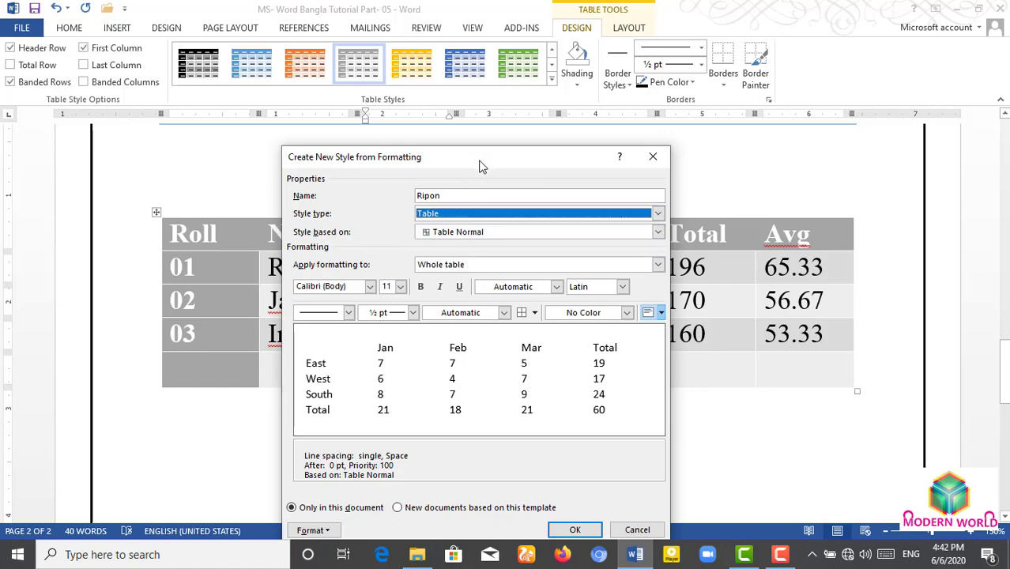
left_click_drag(482, 166, 508, 136)
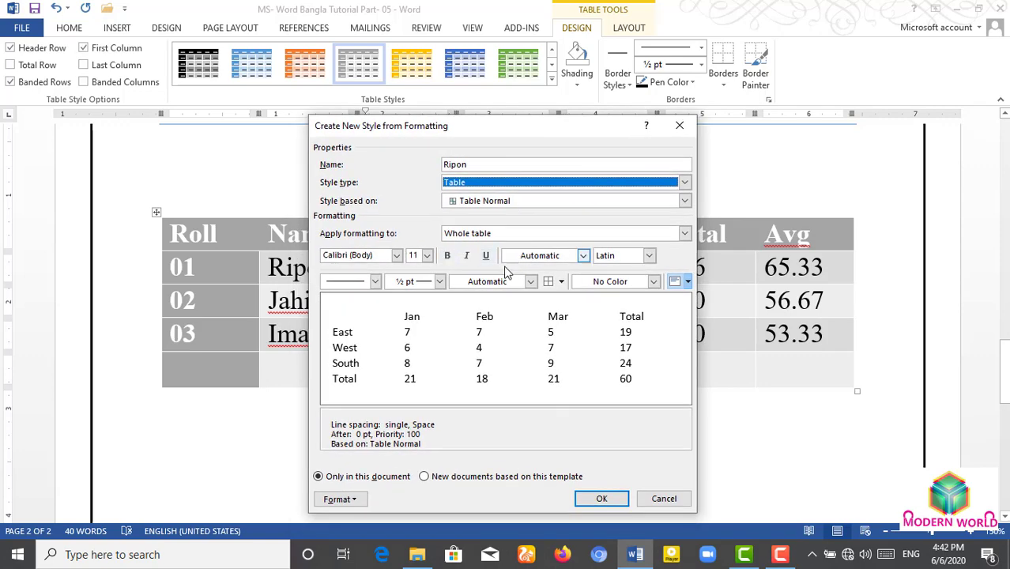
- Set the new table style's font to Algerian
left_click(397, 255)
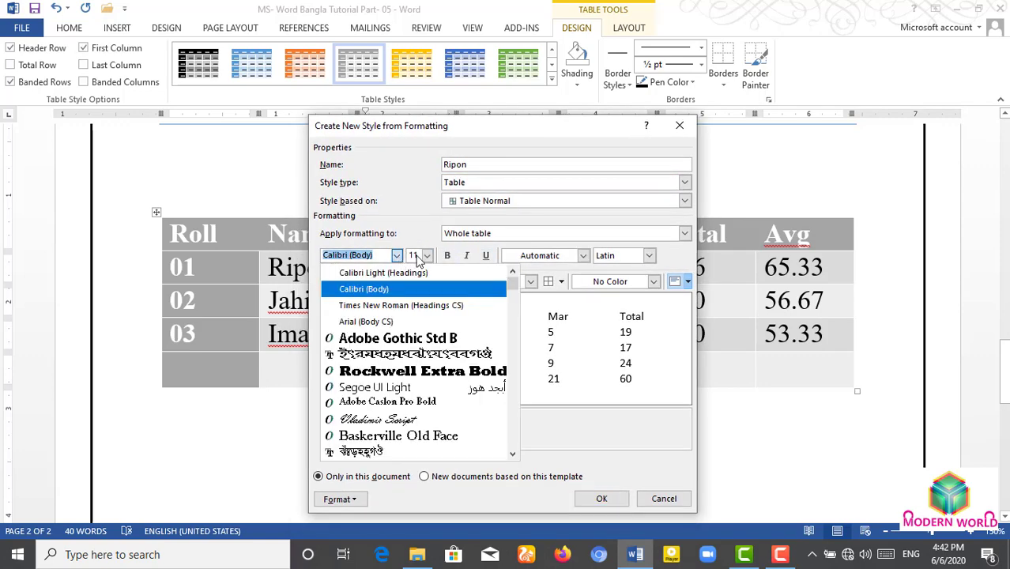
scroll(416, 385, "down", 1)
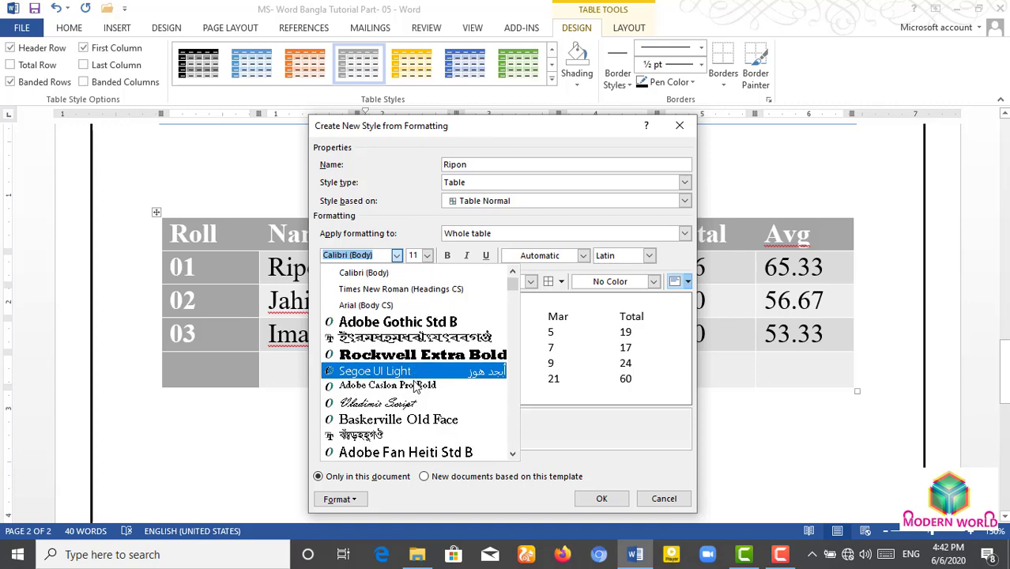
scroll(416, 385, "down", 3)
scroll(414, 395, "down", 1)
scroll(414, 407, "down", 2)
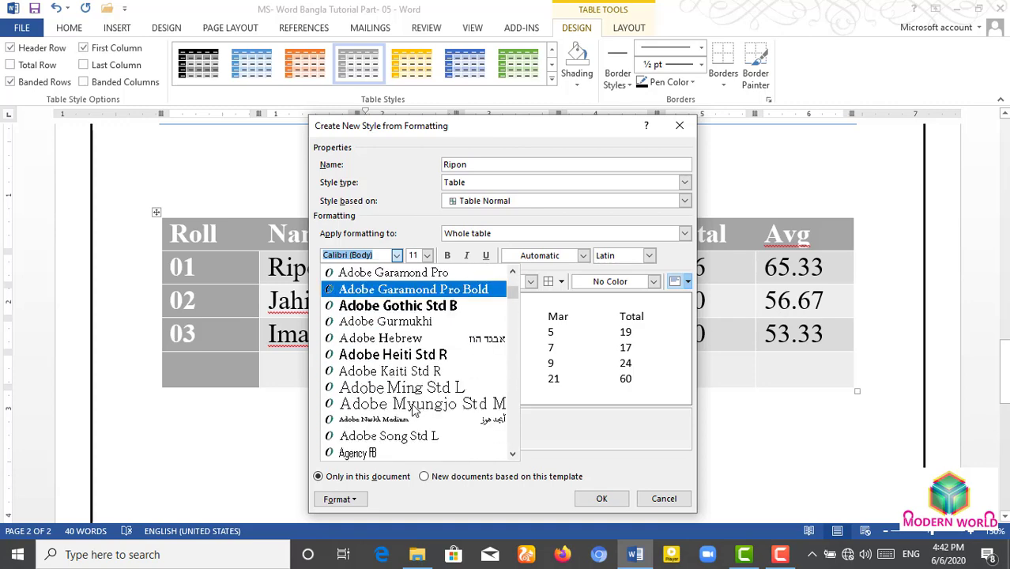
scroll(412, 409, "down", 5)
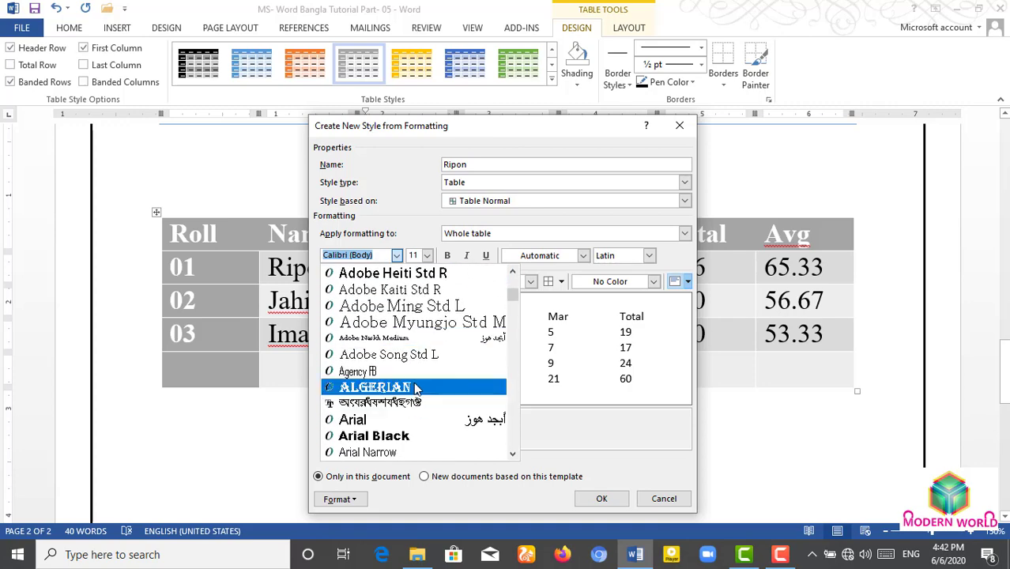
left_click(416, 387)
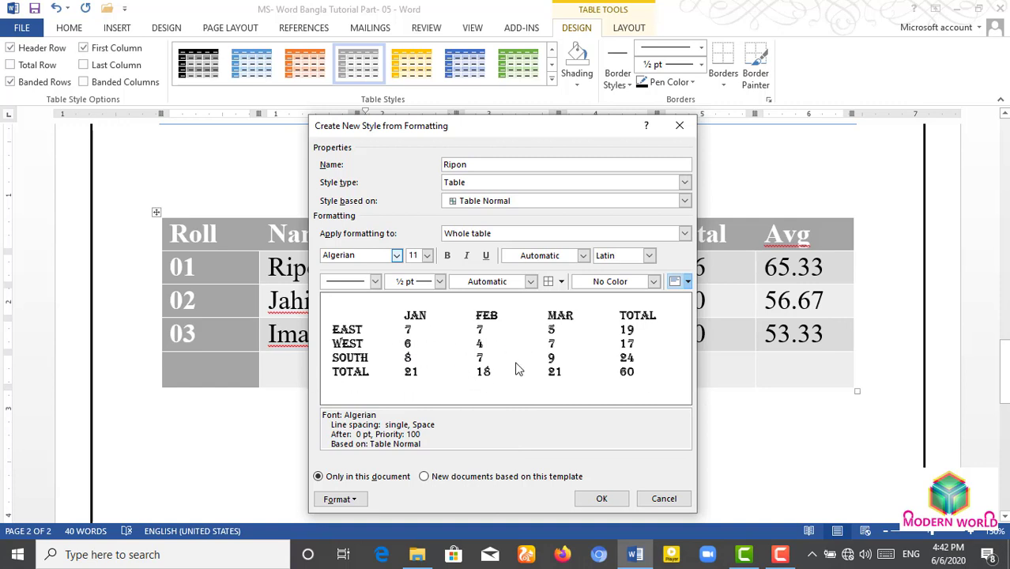
- Set the style's font size to 16 and its border colour to green
left_click(427, 255)
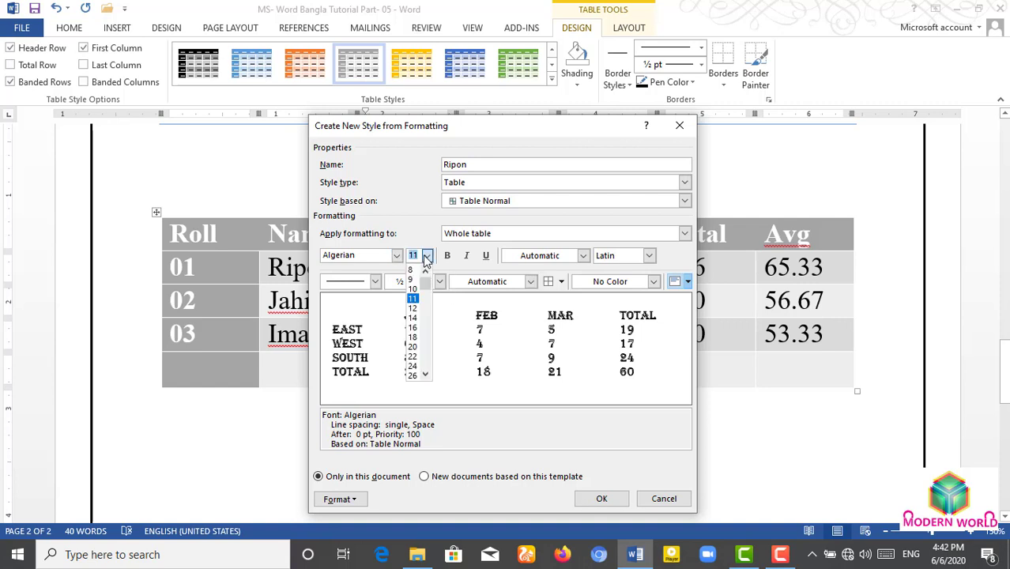
left_click(412, 327)
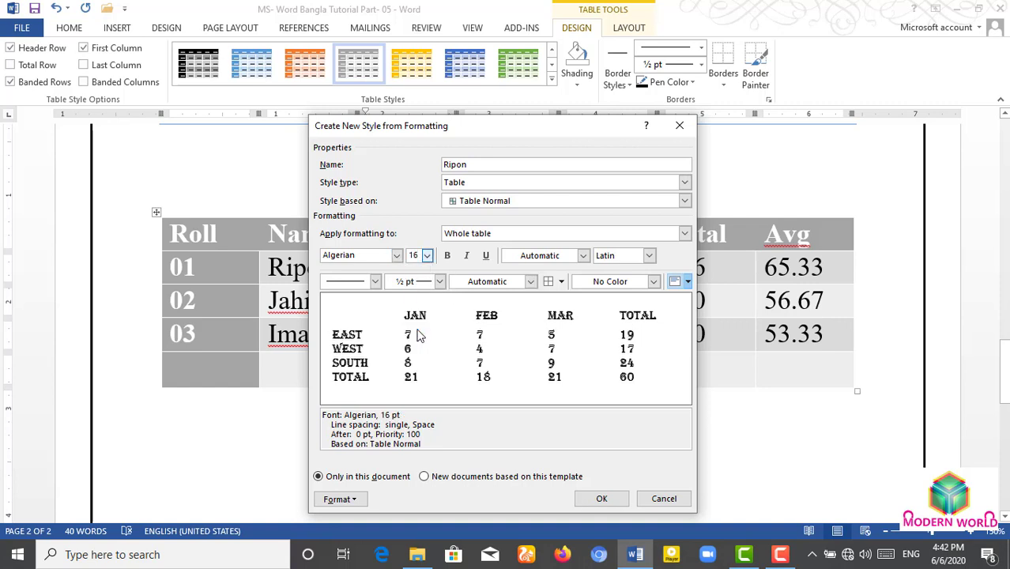
left_click(531, 282)
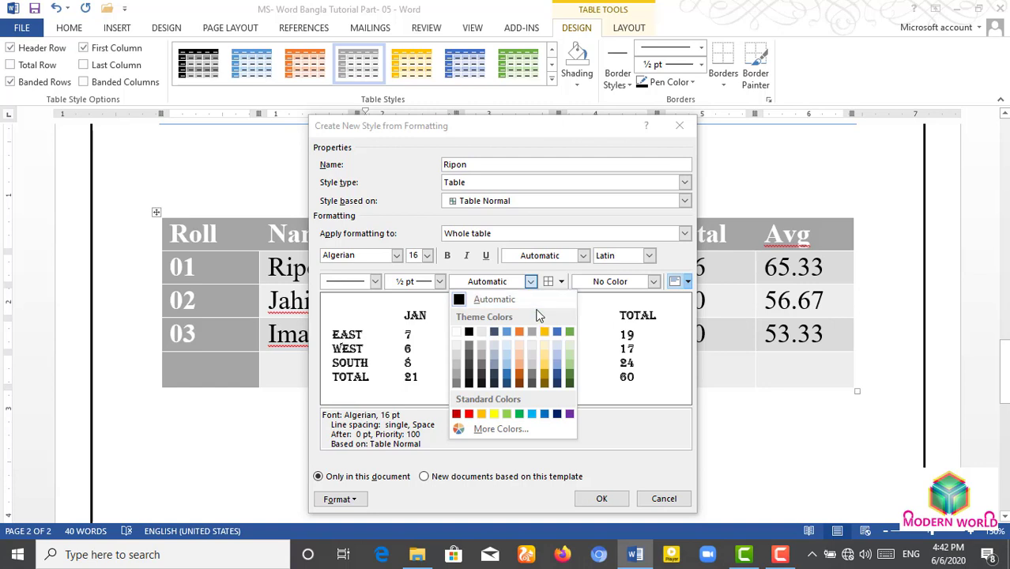
left_click(507, 332)
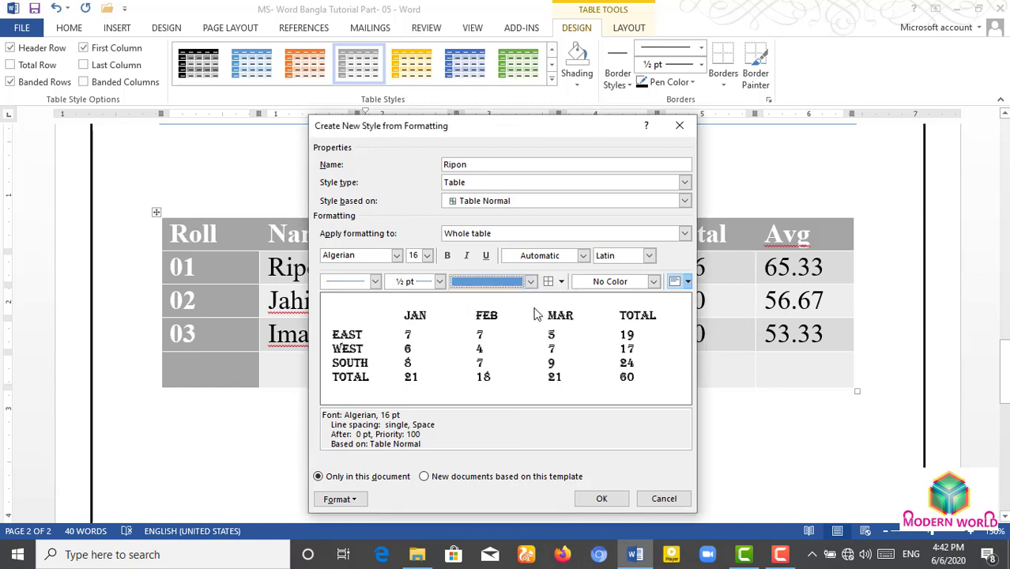
left_click(531, 282)
left_click(545, 333)
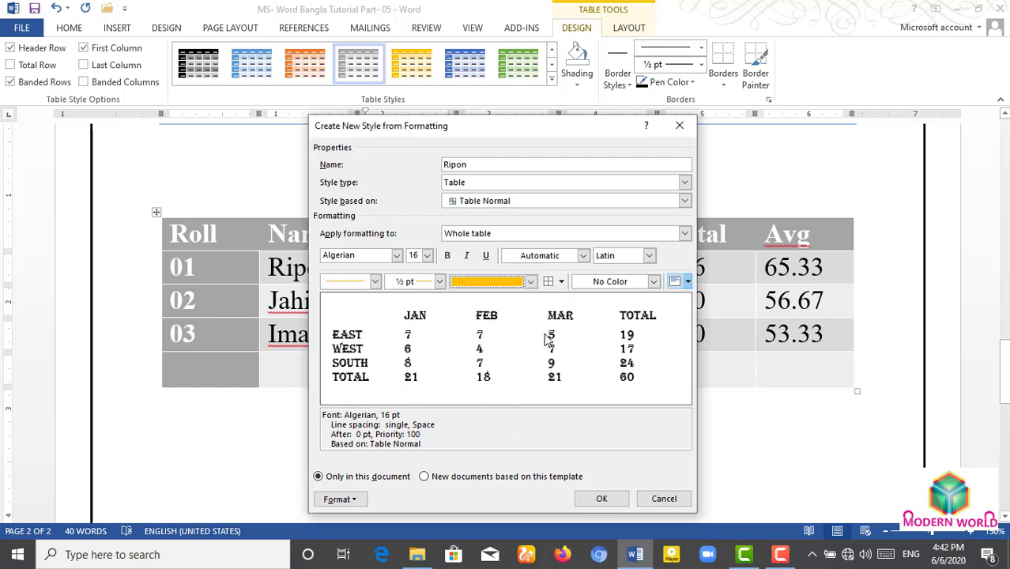
left_click(530, 282)
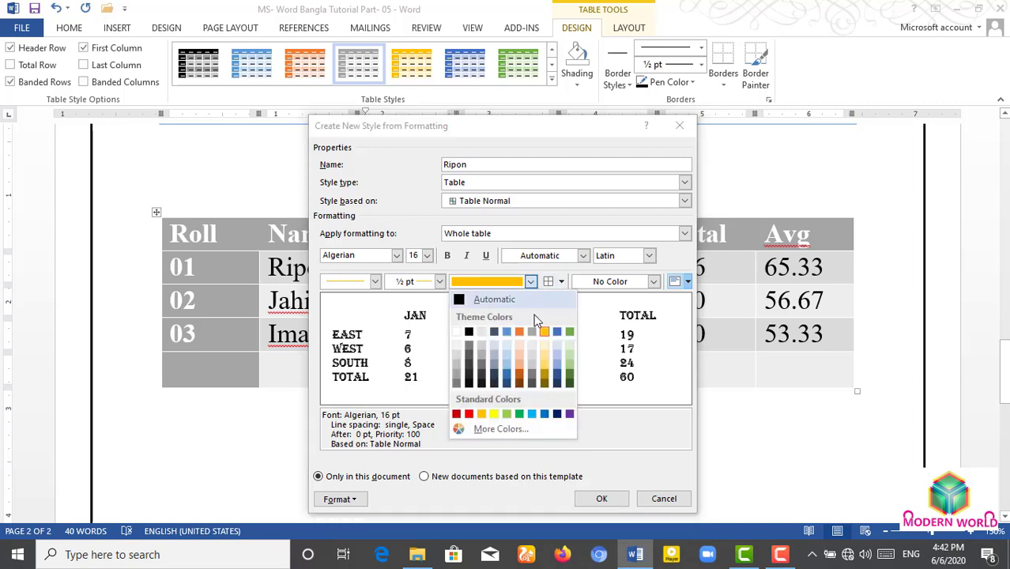
left_click(519, 413)
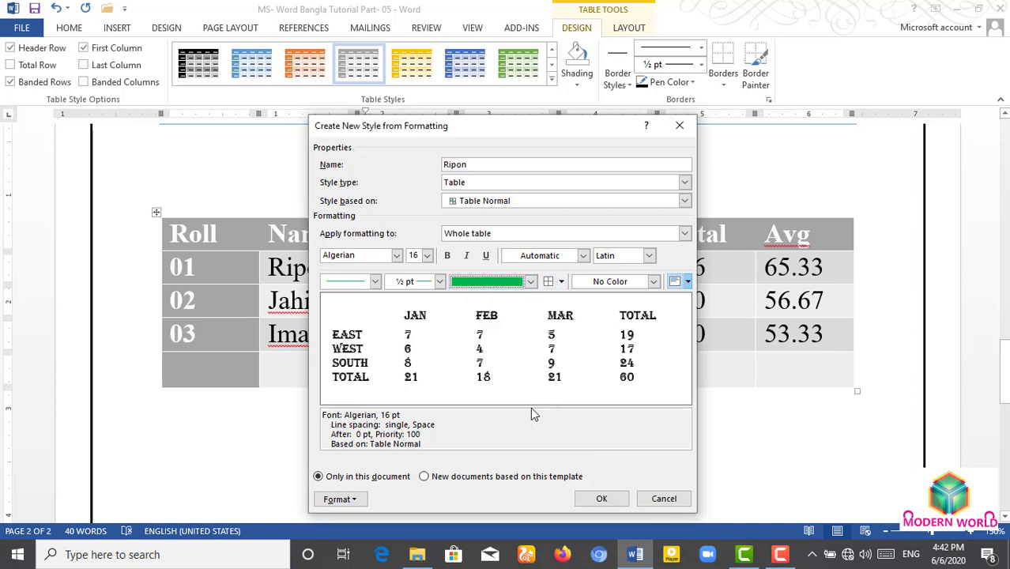
- Apply green All Borders to every cell of the style
left_click(560, 282)
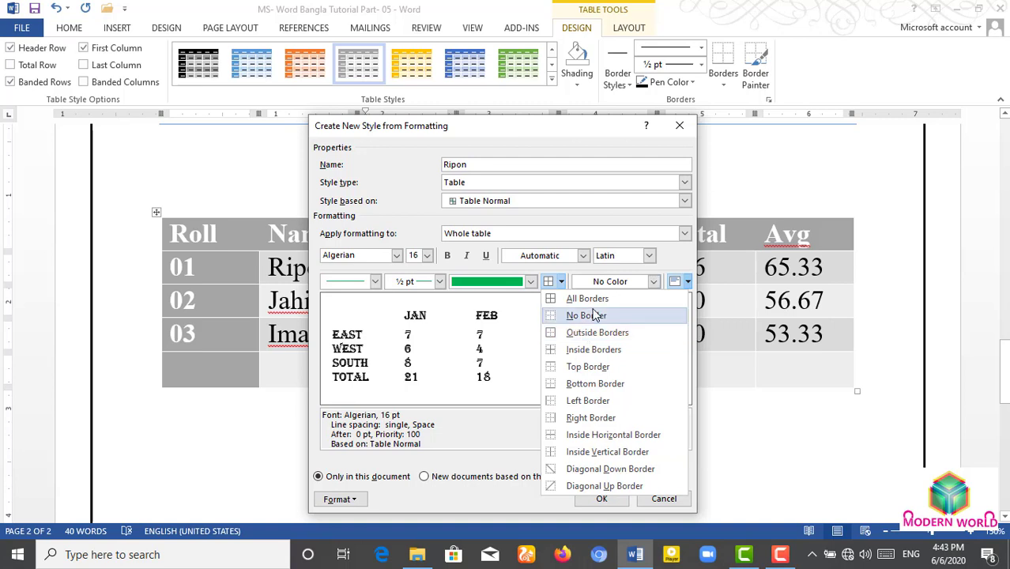
left_click(586, 299)
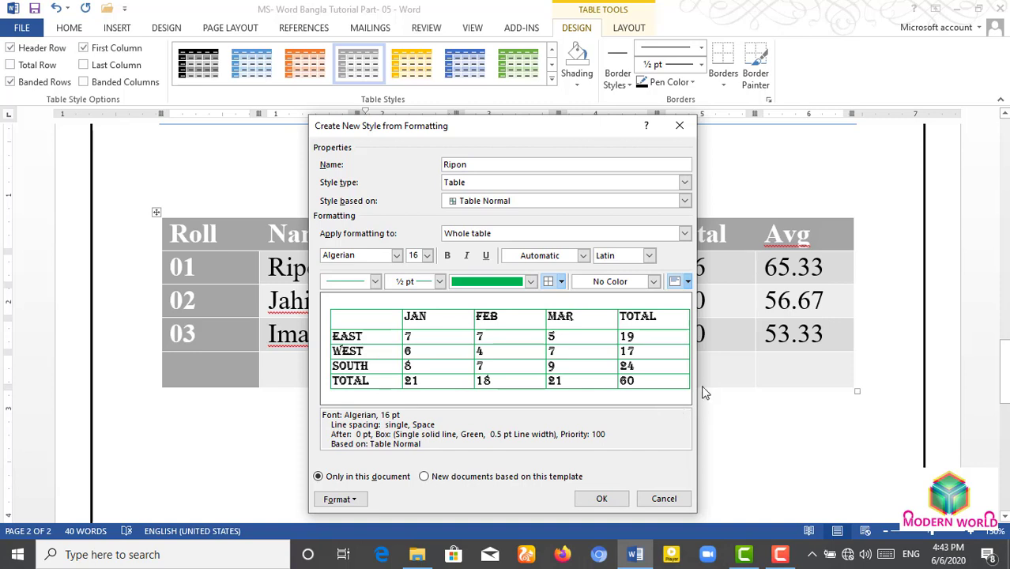
left_click(561, 282)
left_click(573, 317)
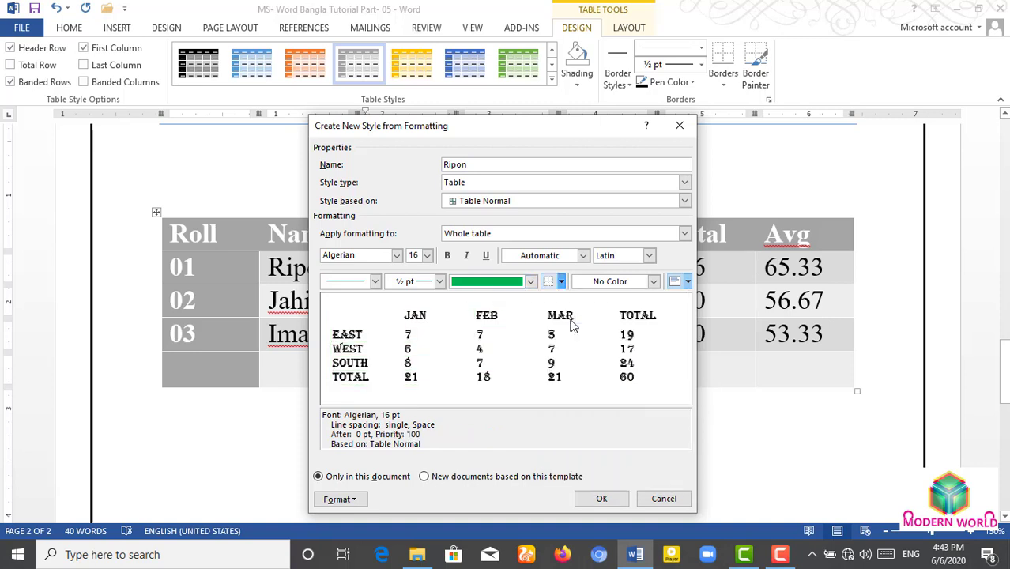
left_click(531, 282)
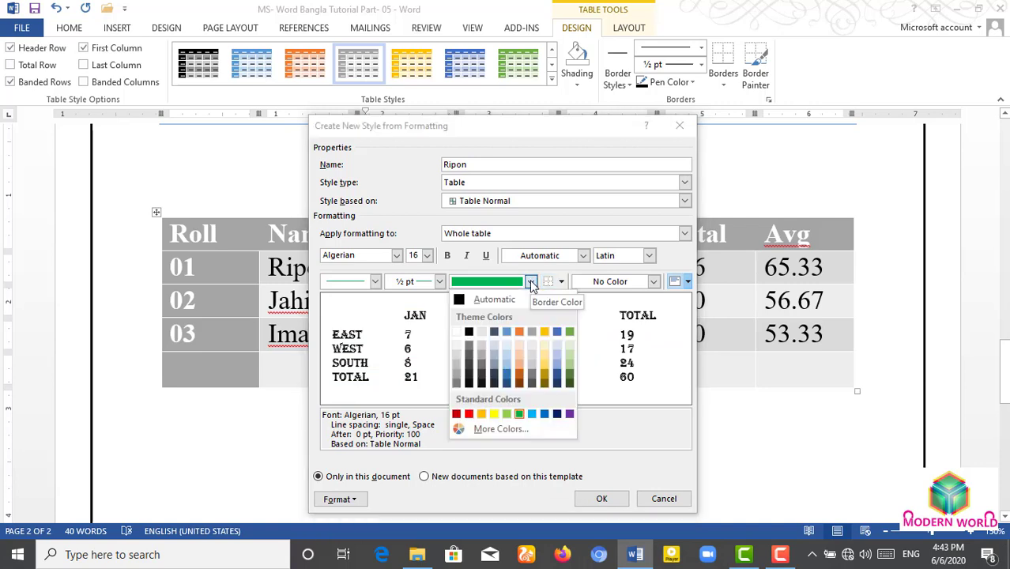
left_click(531, 282)
left_click(560, 282)
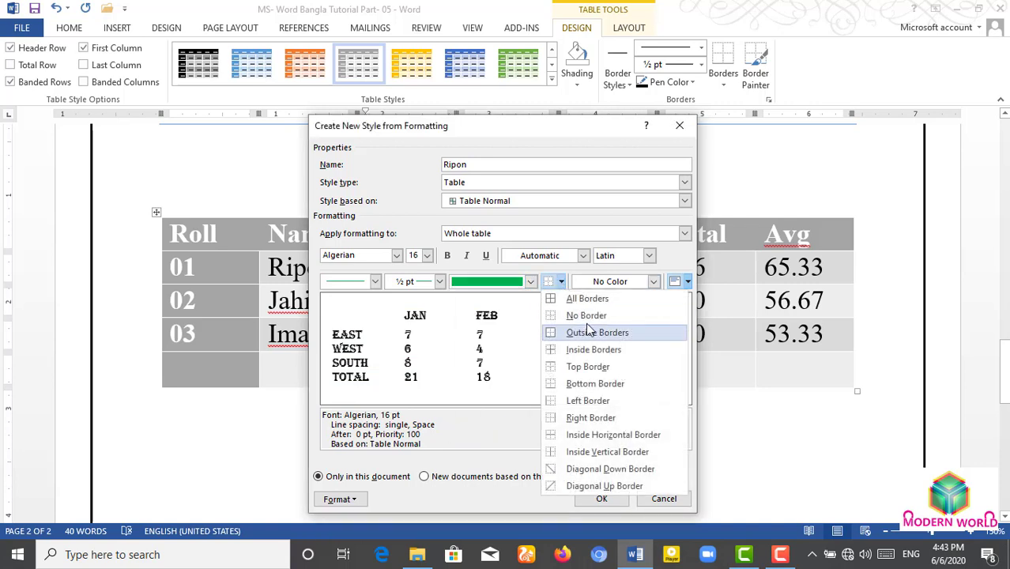
left_click(588, 295)
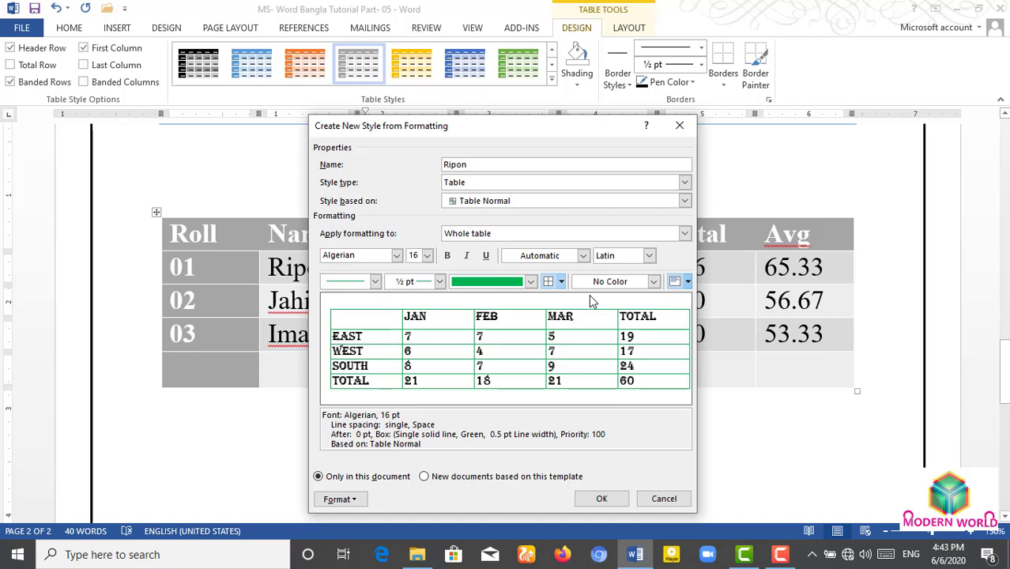
- Give the style's cells a yellow fill
left_click(652, 283)
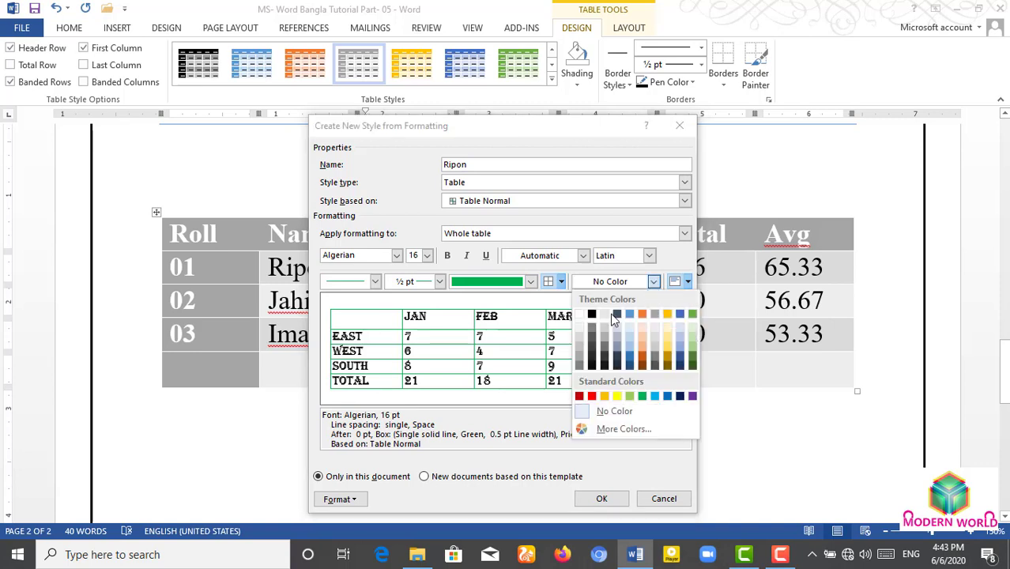
left_click(456, 375)
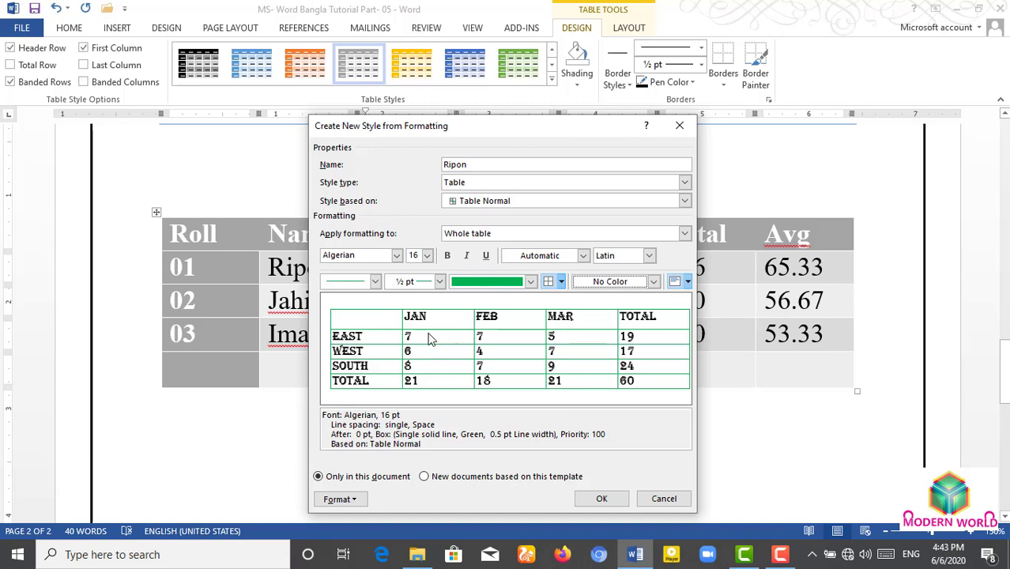
left_click(652, 282)
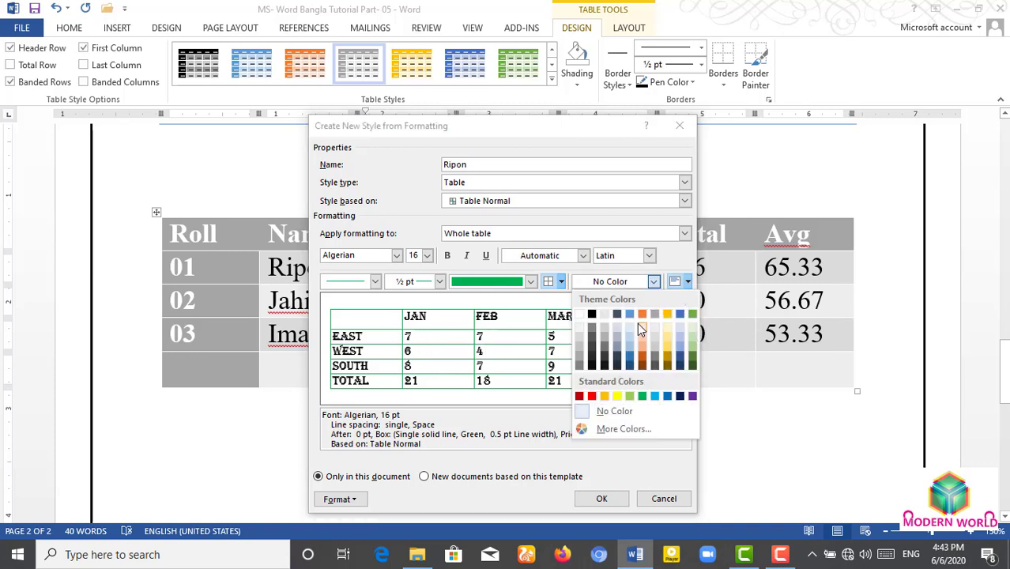
left_click(628, 315)
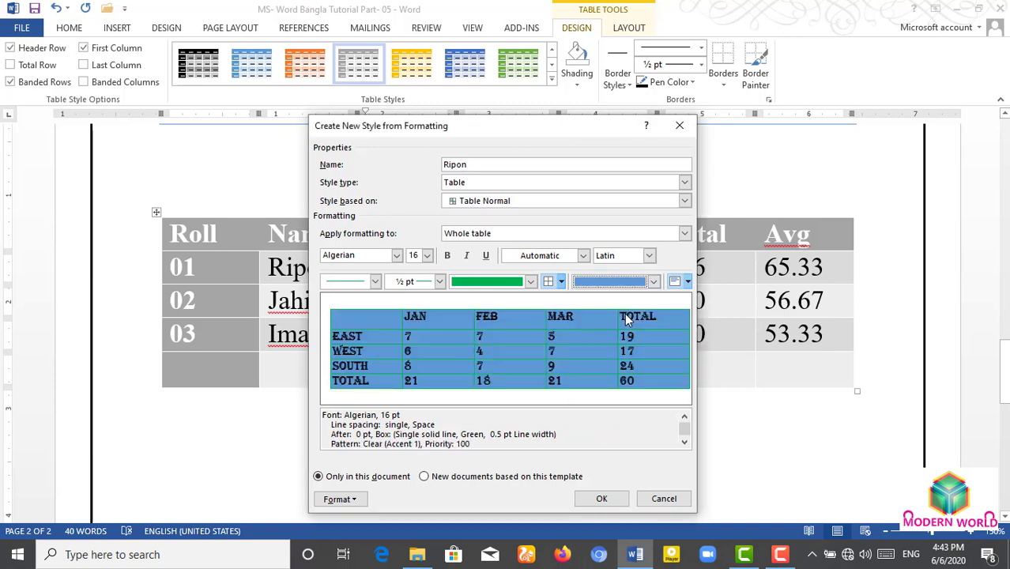
left_click(653, 282)
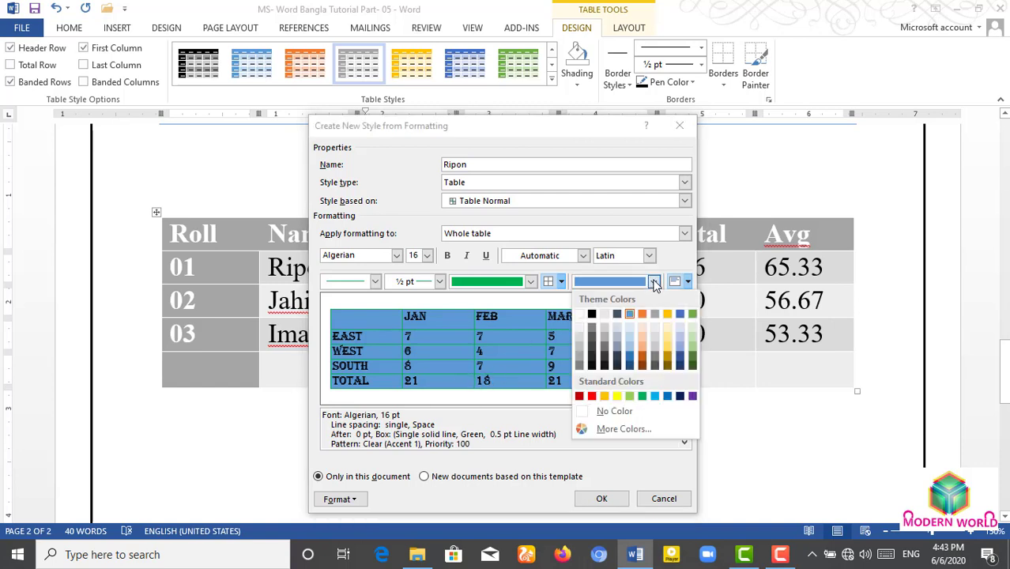
left_click(616, 395)
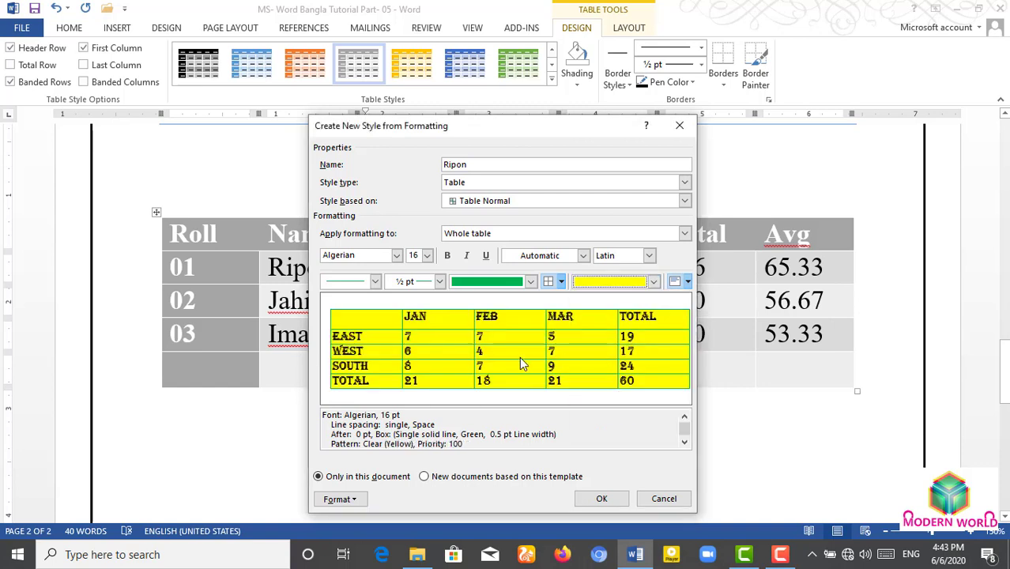
- Centre the text in every cell and save the new table style
left_click(687, 282)
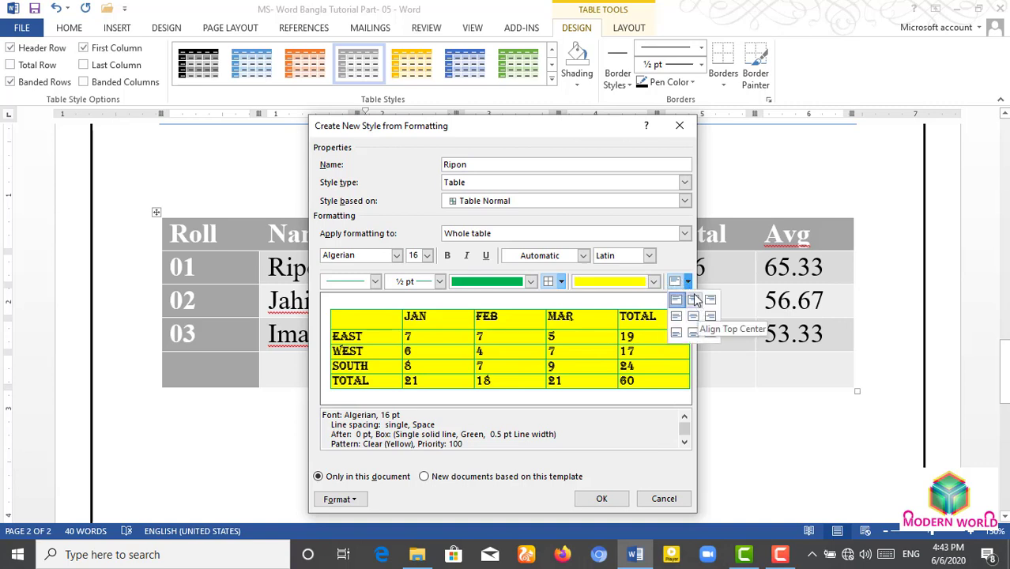
left_click(693, 317)
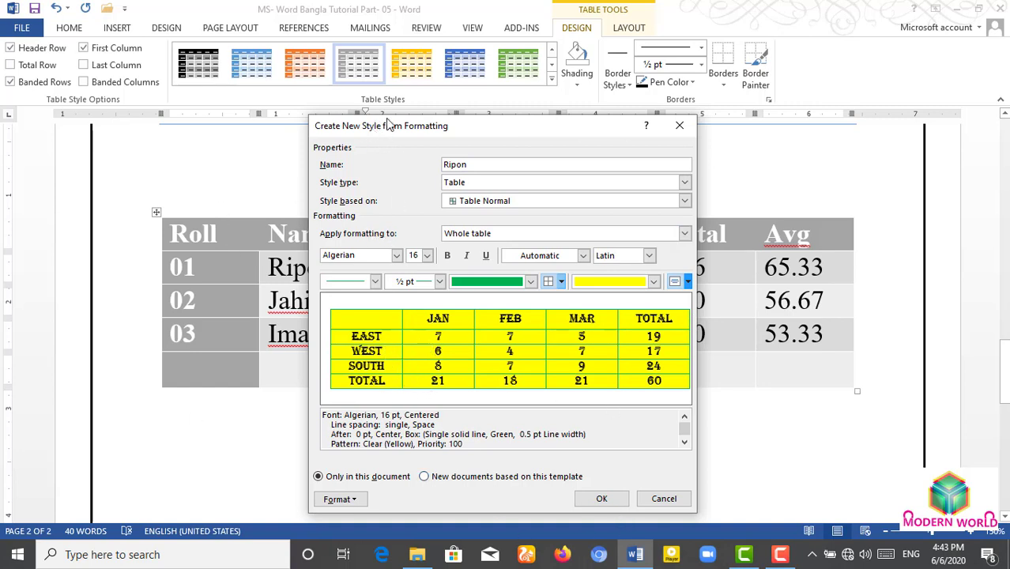
left_click_drag(534, 130, 678, 86)
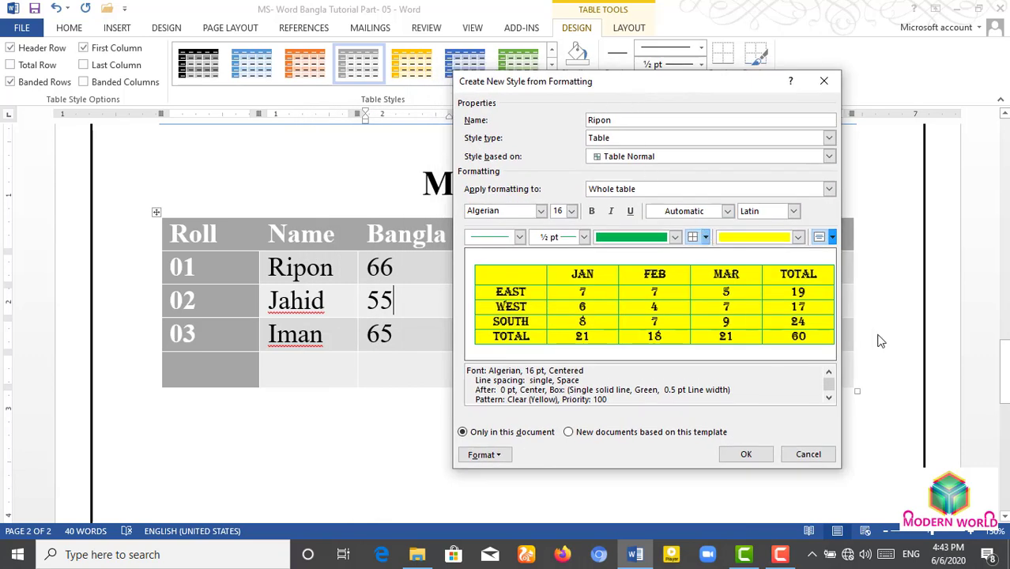
left_click(743, 455)
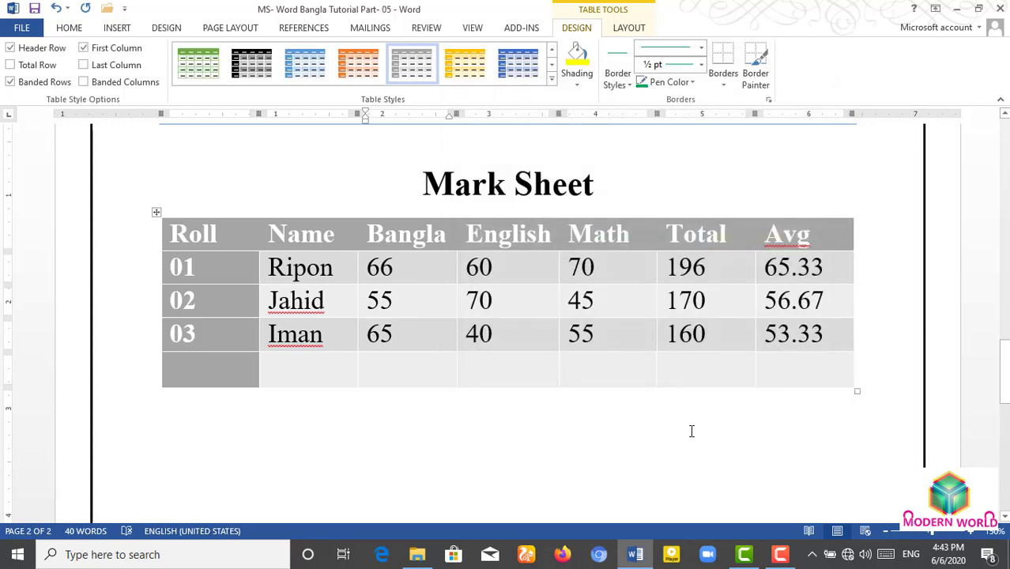
- Apply the custom Ripon style (yellow cells, green borders) from the Table Styles gallery to the mark sheet
left_click(551, 78)
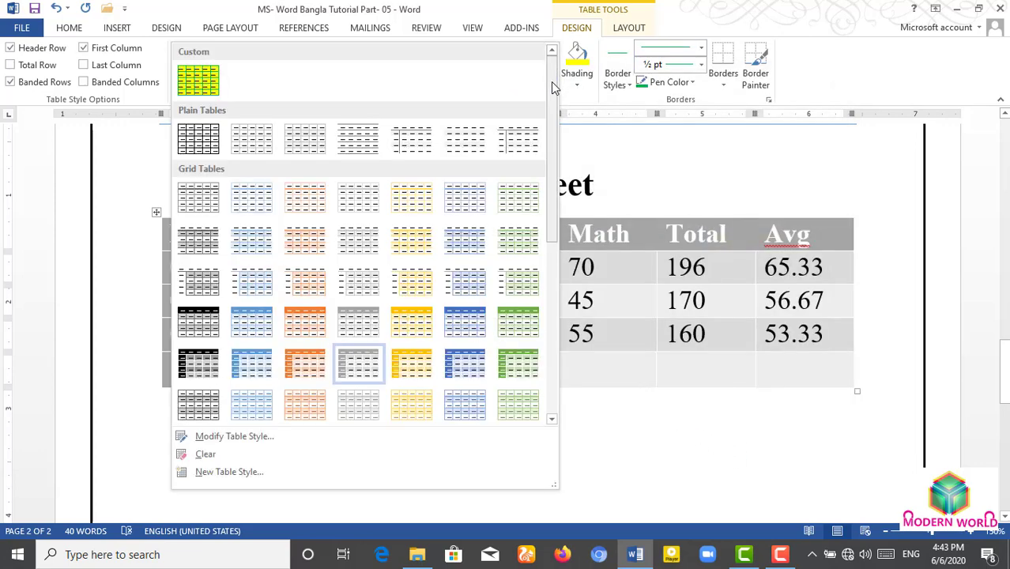
left_click(203, 87)
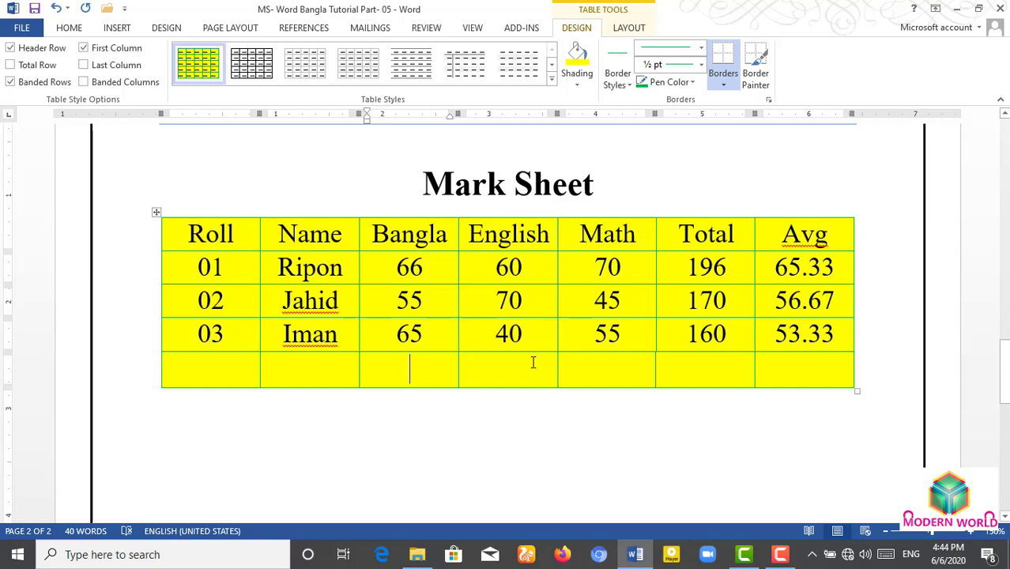
left_click(551, 79)
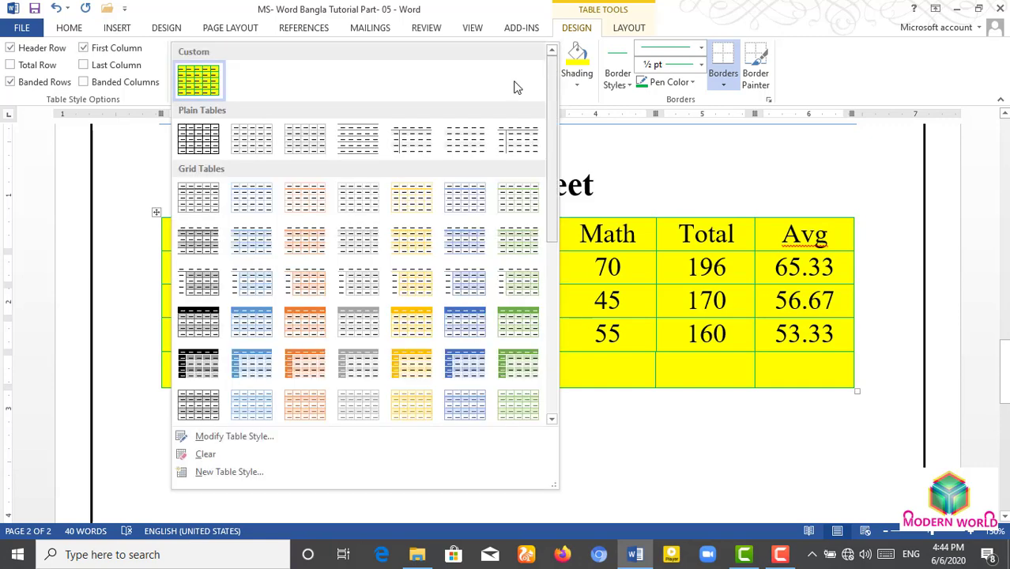
left_click(201, 86)
left_click(532, 345)
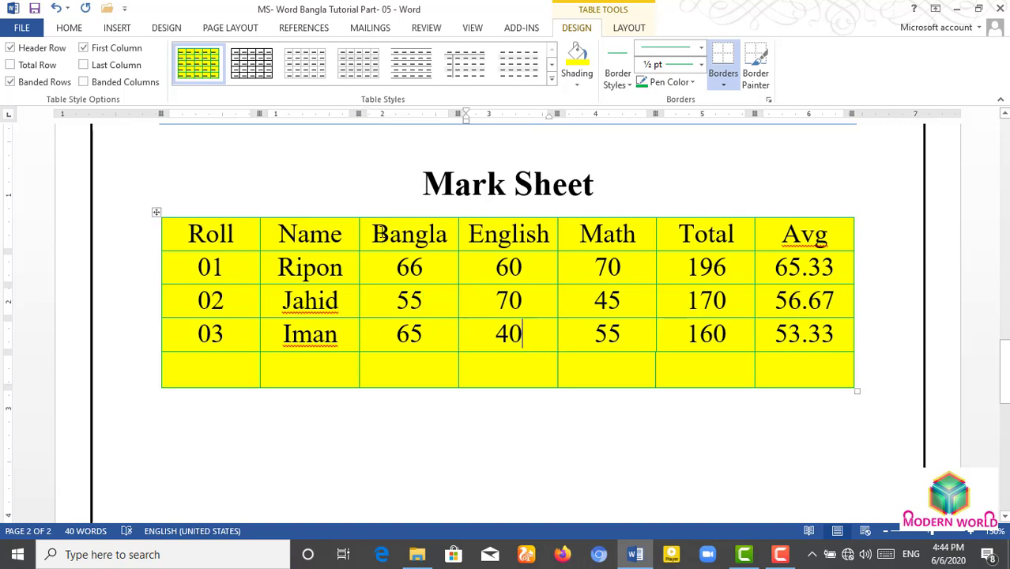
- Try Plain Table 4, then switch the mark sheet to the plain black Table Grid style
left_click(519, 78)
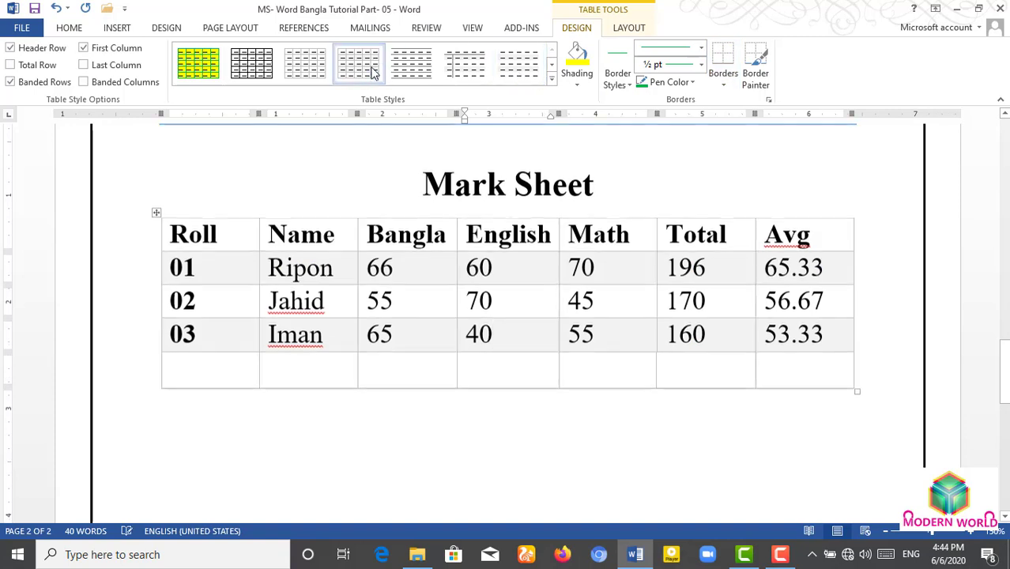
left_click(367, 70)
left_click(251, 67)
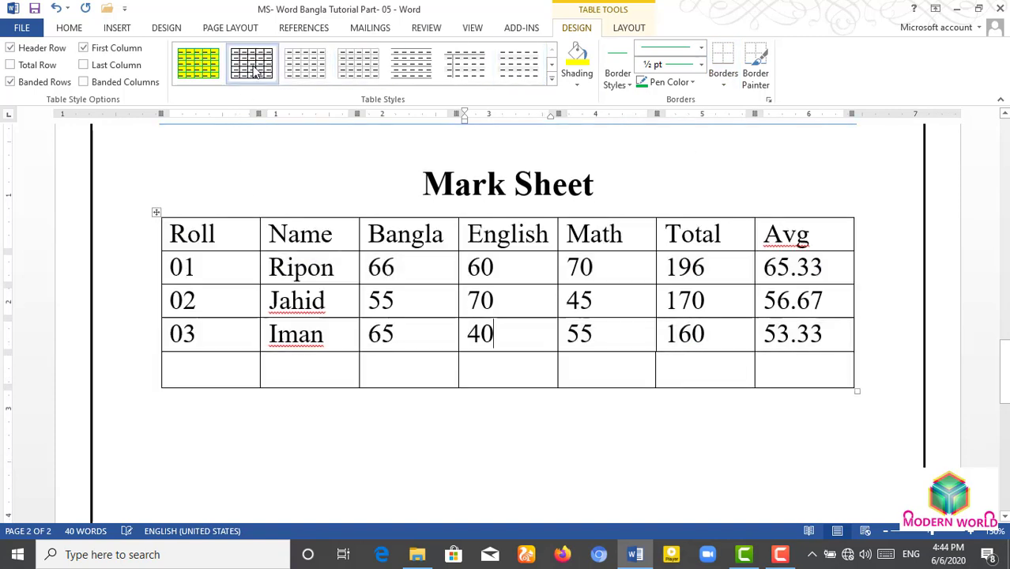
left_click(440, 361)
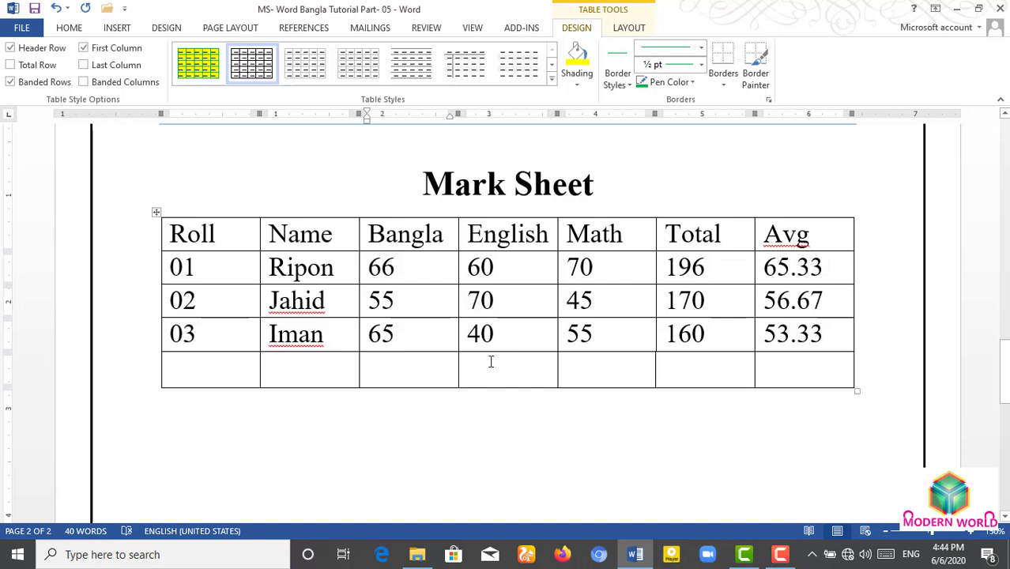
left_click(577, 85)
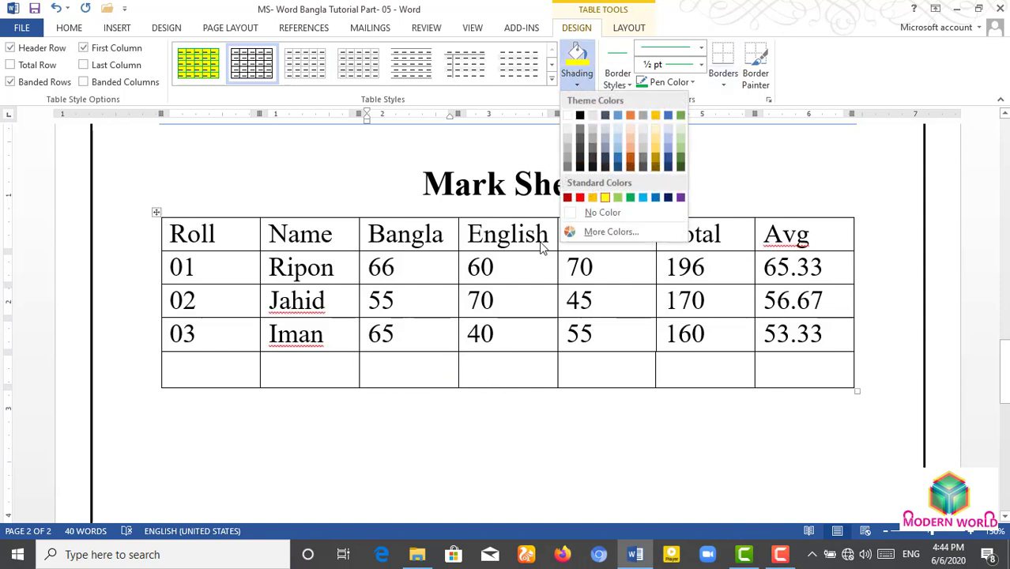
left_click(440, 268)
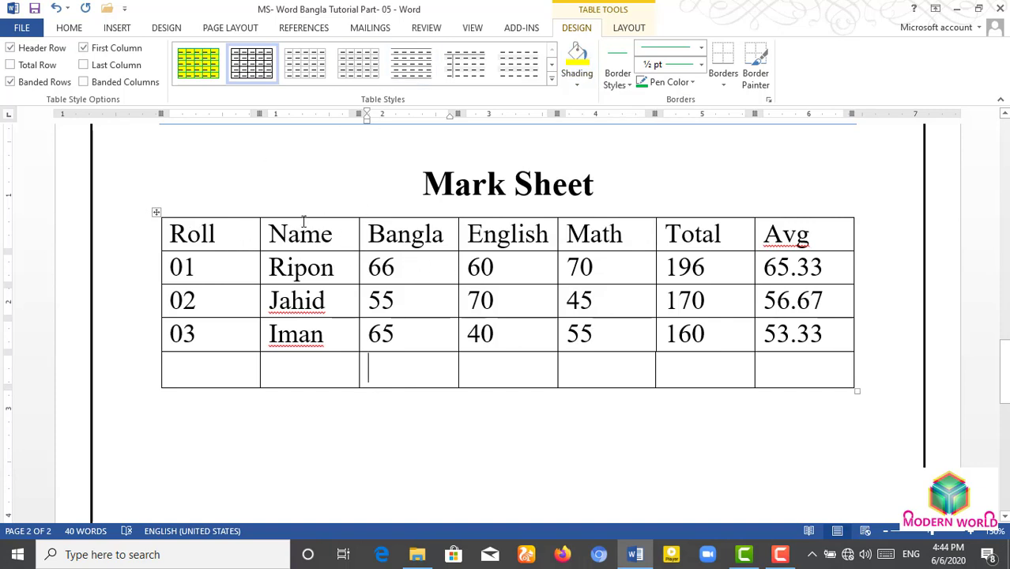
- Shade the Roll header cell black and the Name header cell dark slate
mouse_move(273, 237)
left_mouse_down()
mouse_move(338, 230)
mouse_move(347, 239)
left_mouse_up()
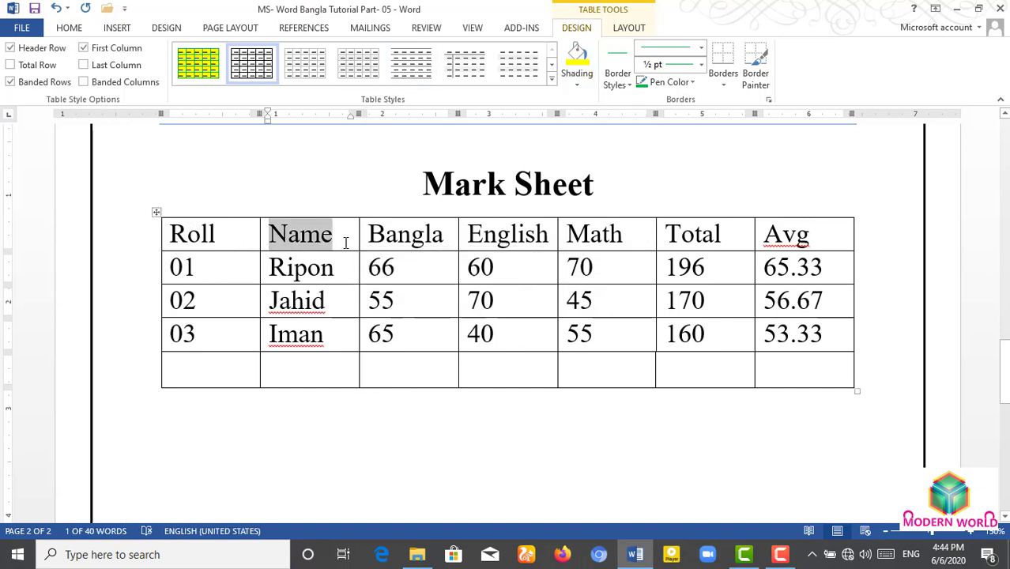
left_click(345, 238)
left_click(234, 241)
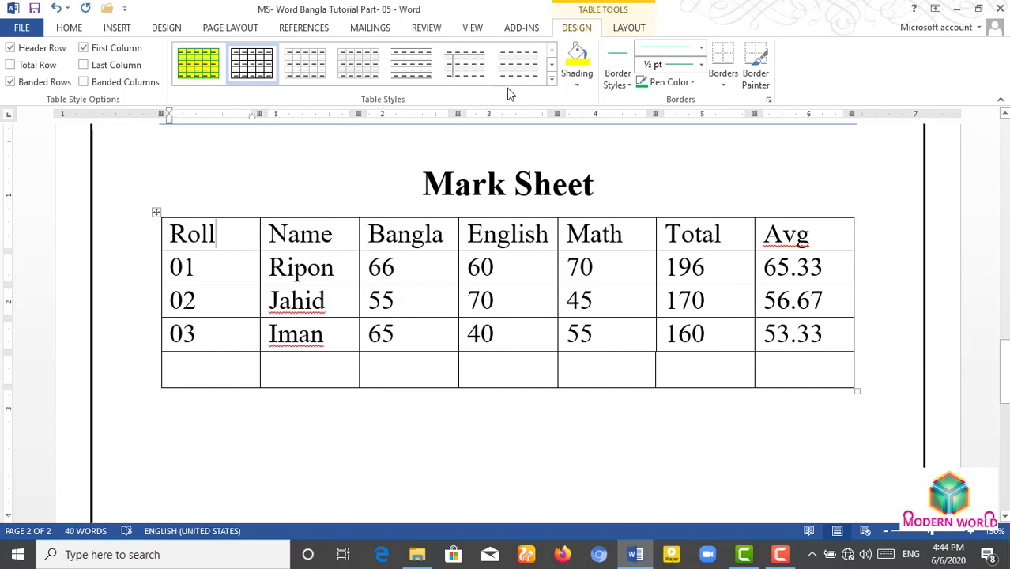
left_click(575, 86)
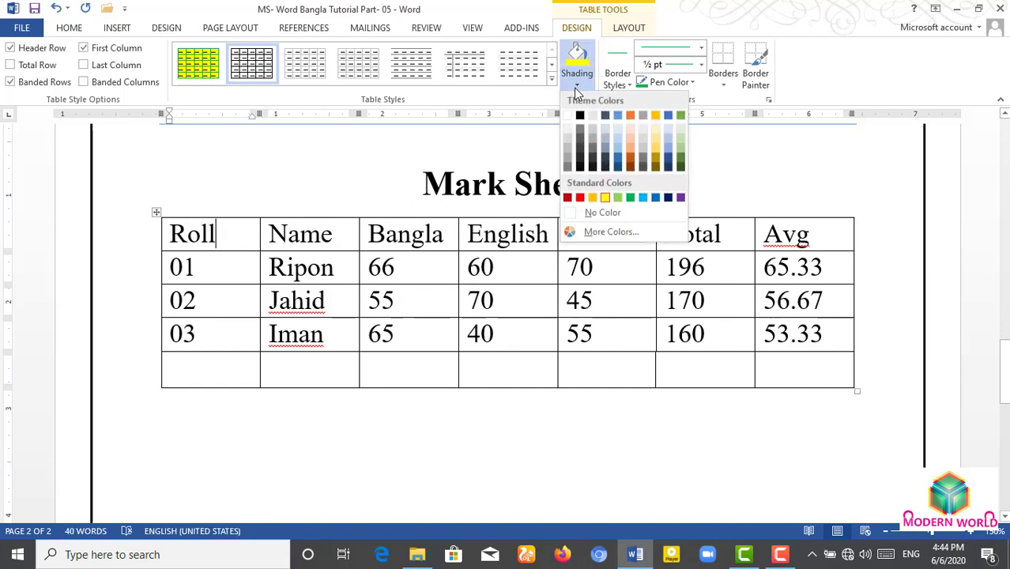
left_click(579, 115)
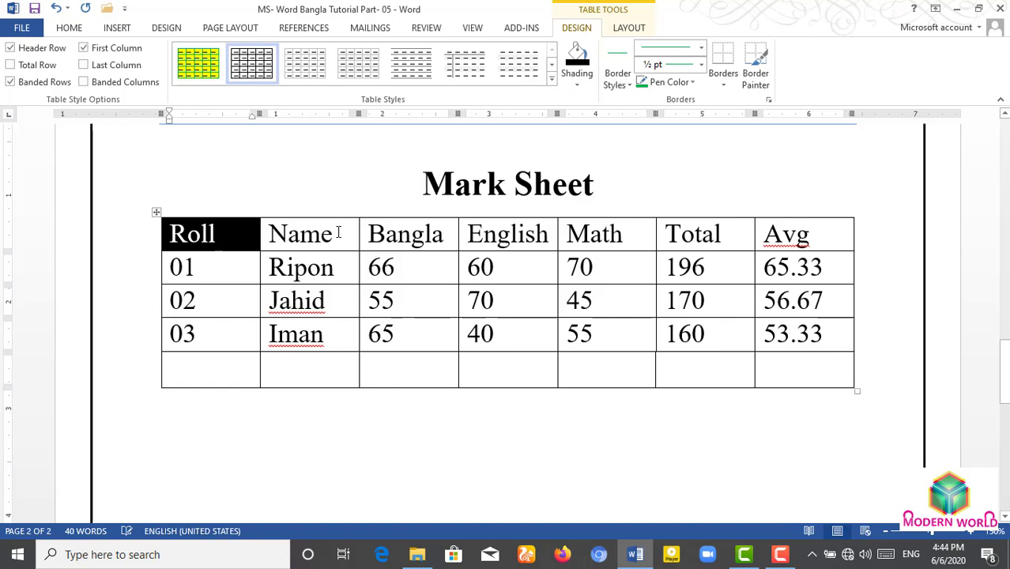
left_click(576, 86)
left_click(576, 136)
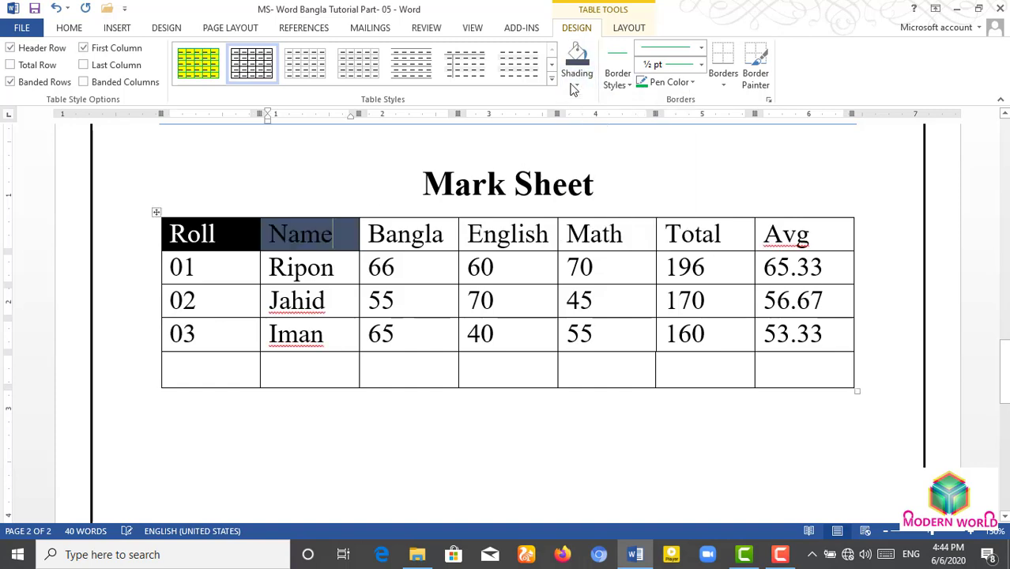
- Select the Bangla header cell and shade it blue
left_click(576, 86)
left_click(381, 234)
left_click(421, 215)
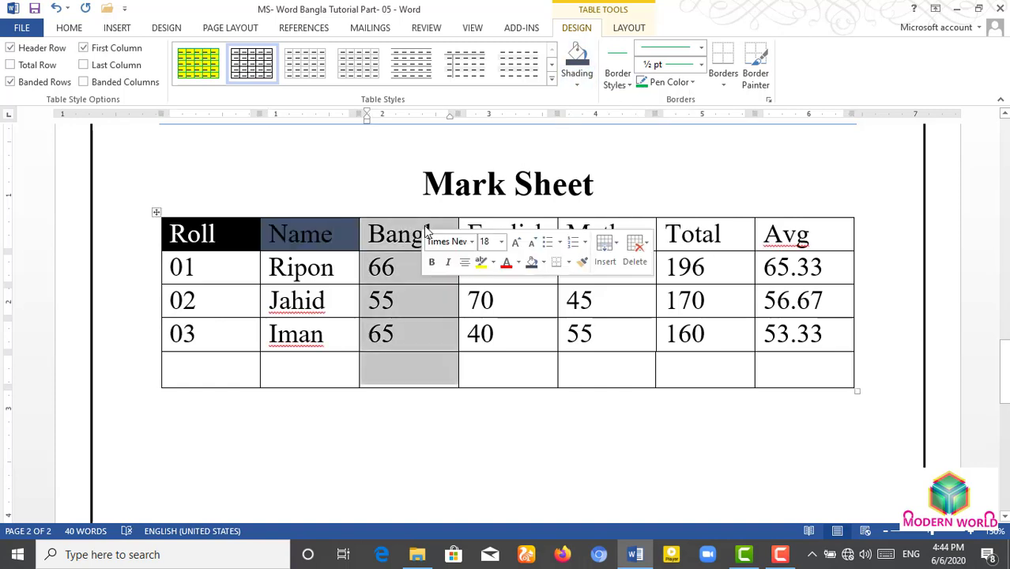
key("Right")
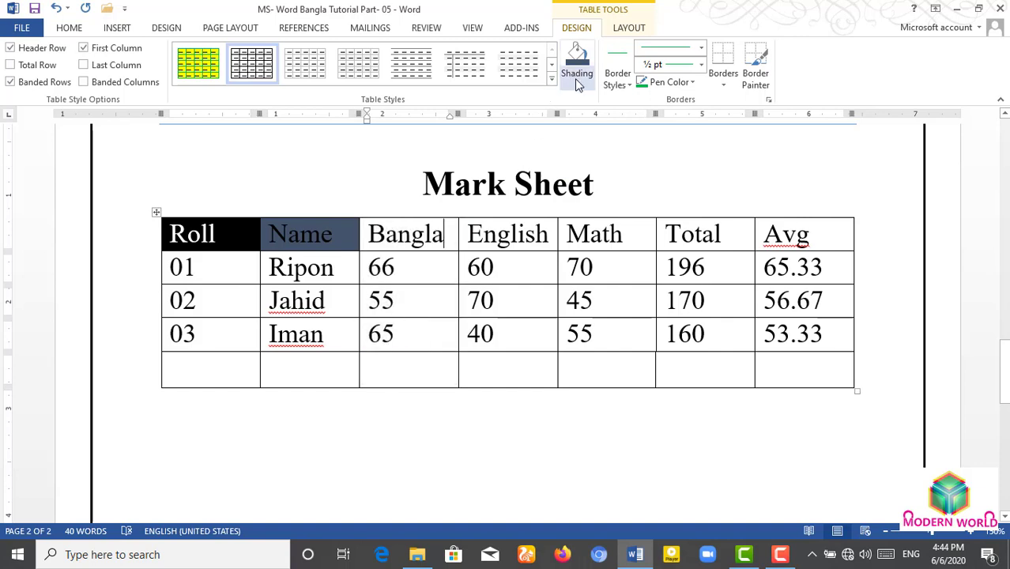
left_click(577, 79)
left_click(620, 158)
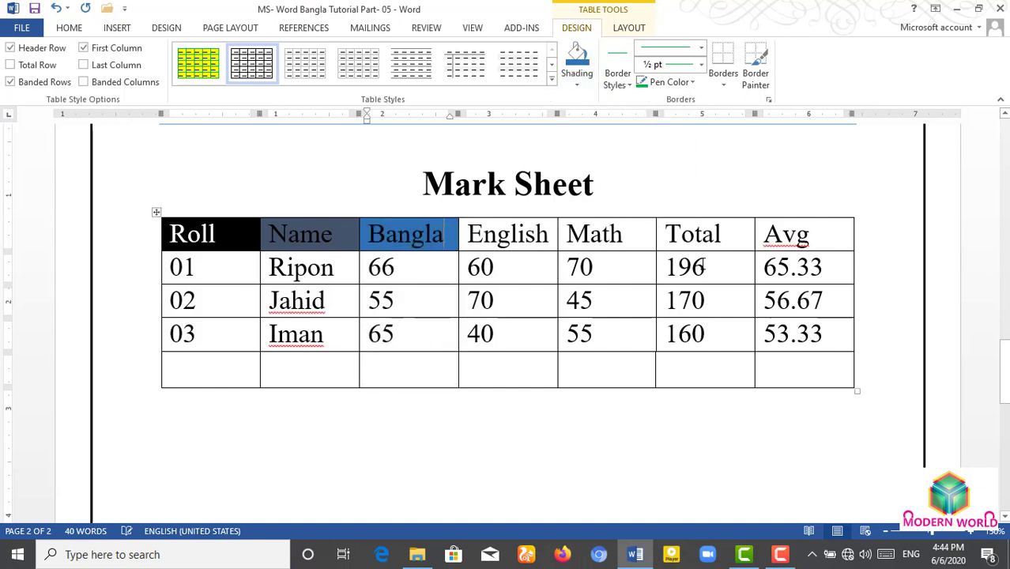
- Select the entire mark sheet table and bring up its shading colours
left_click(620, 87)
left_click(620, 89)
left_click(163, 209)
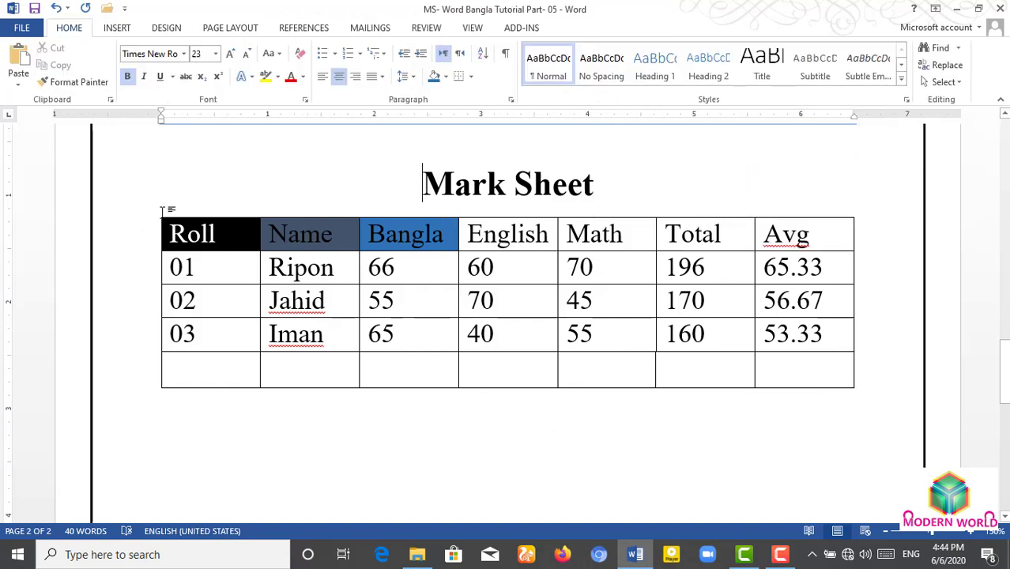
left_click(188, 234)
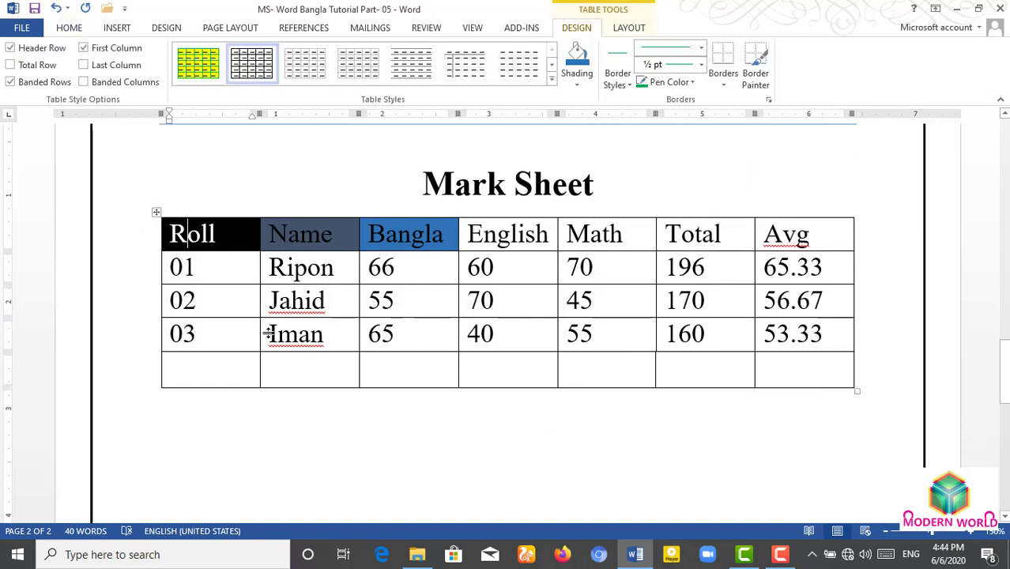
left_click(157, 211)
left_click(575, 85)
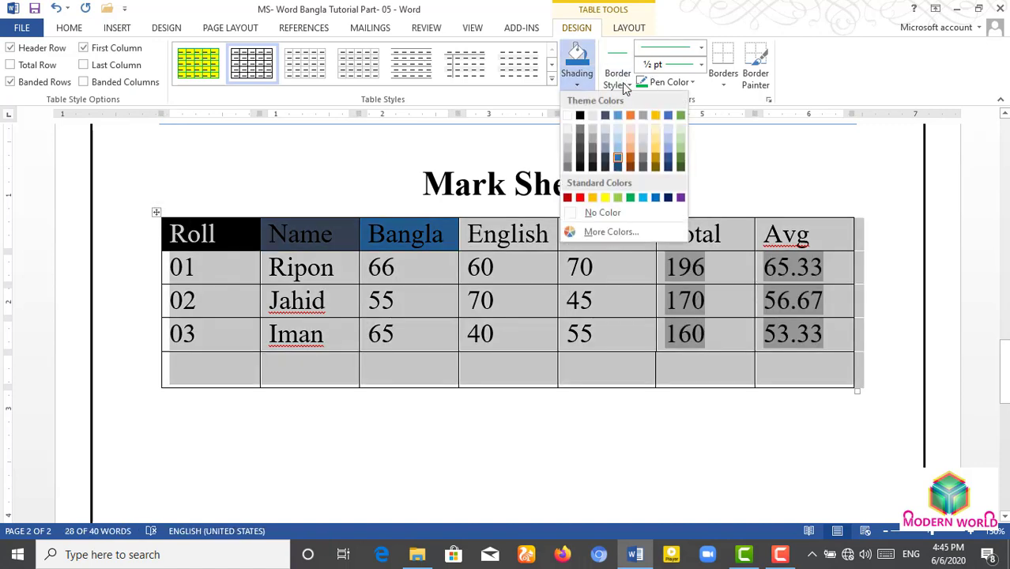
- Pick the dark-blue 1½ pt border style and paint it along the table's outer edges
left_click(623, 83)
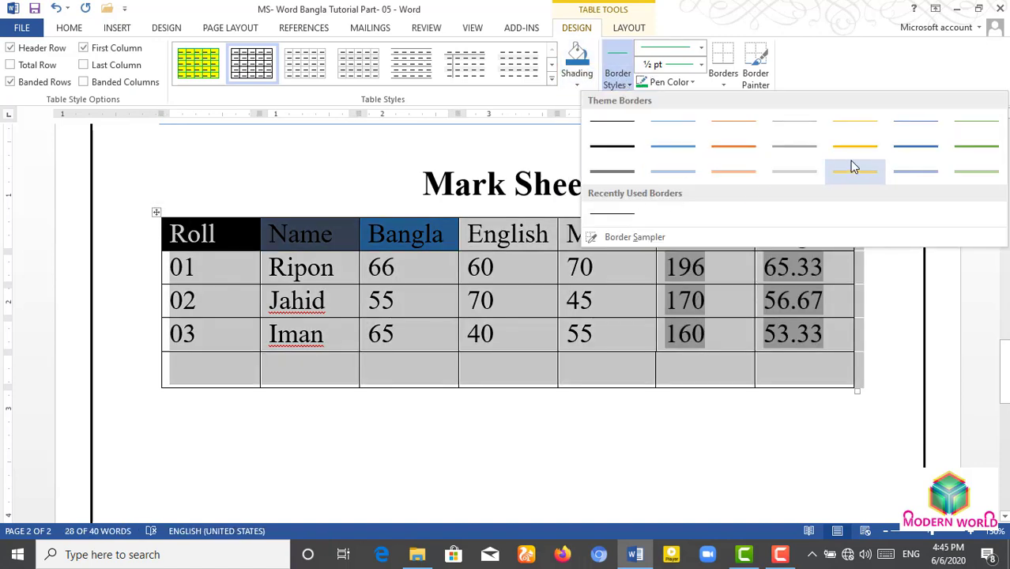
left_click(915, 147)
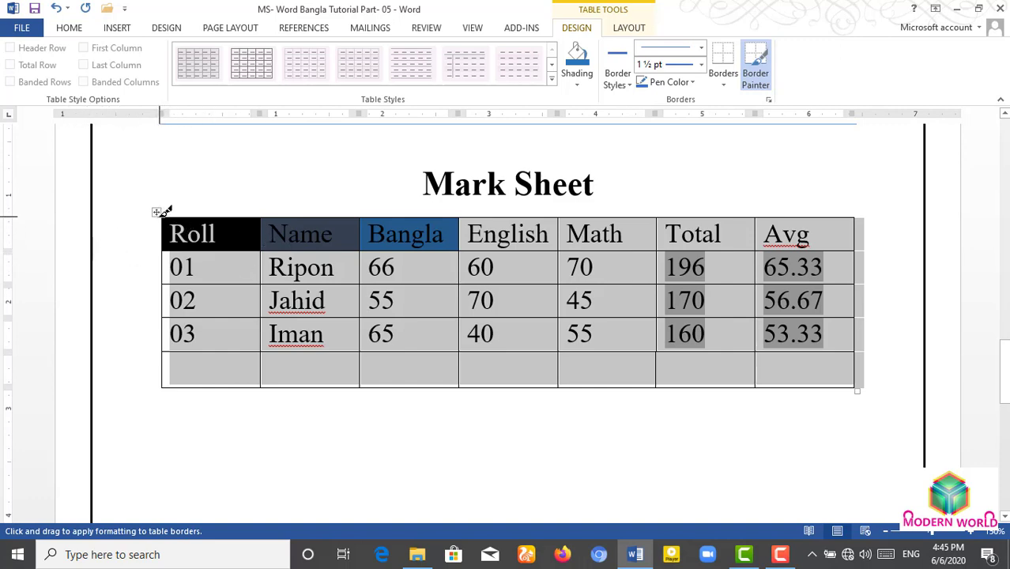
mouse_move(164, 212)
left_mouse_down()
mouse_move(742, 249)
mouse_move(858, 213)
left_mouse_up()
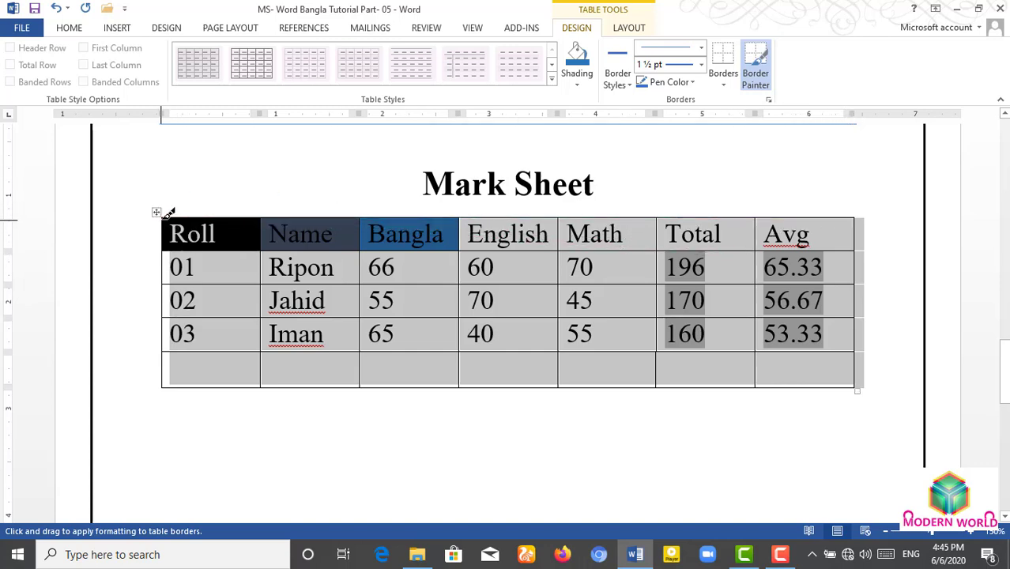
left_click_drag(162, 212, 163, 387)
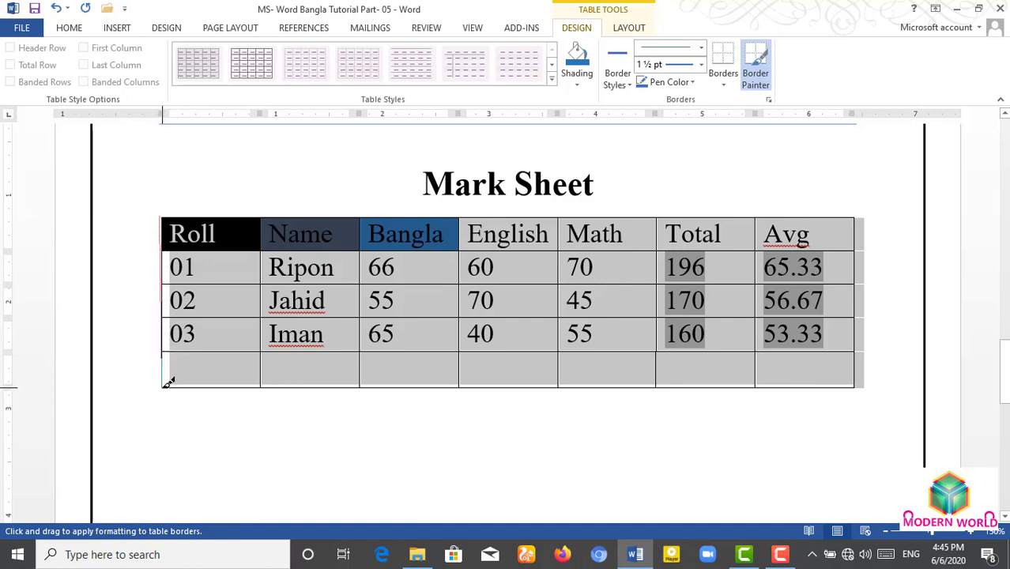
mouse_move(164, 382)
left_mouse_down()
mouse_move(167, 207)
mouse_move(812, 216)
mouse_move(859, 389)
left_mouse_up()
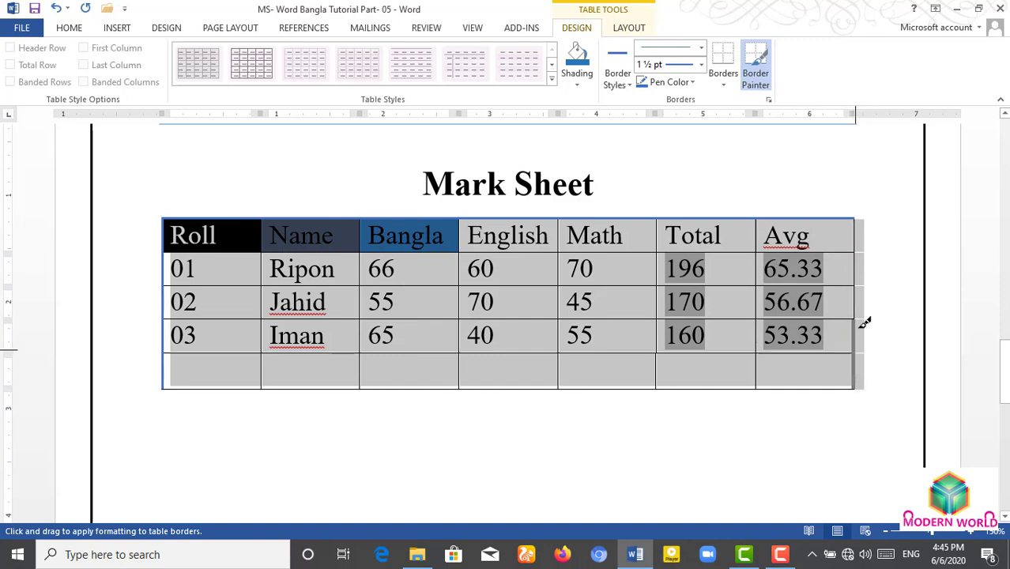
- Finish the blue right edge, then paint orange ½ pt lines under the header row and row 01
left_click(859, 215)
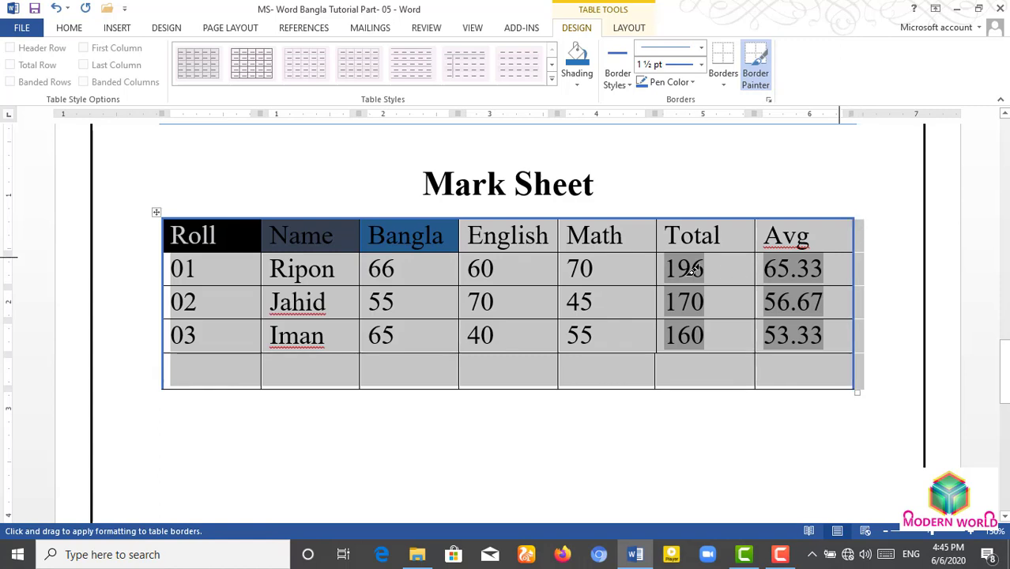
left_click(630, 84)
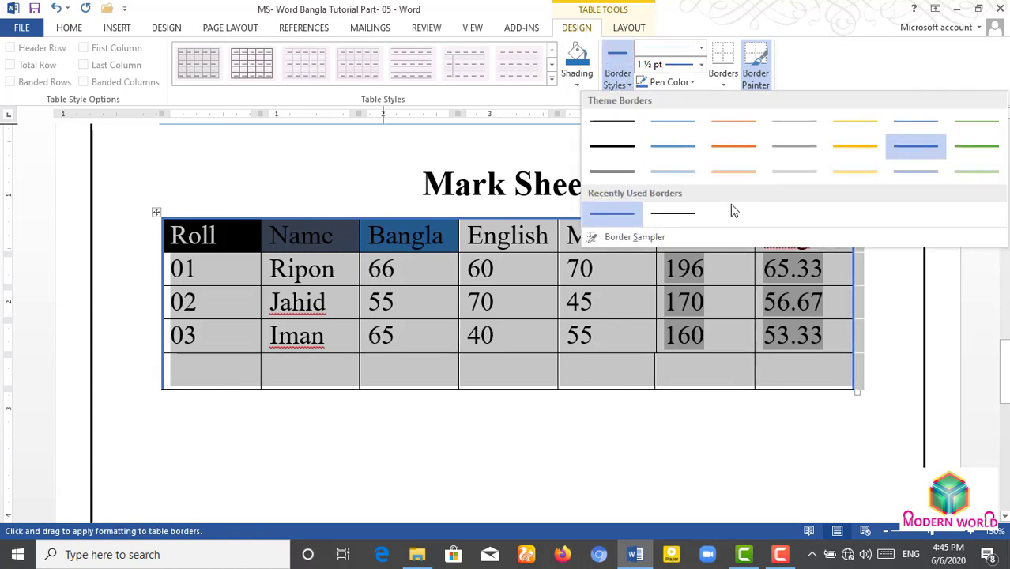
left_click(733, 173)
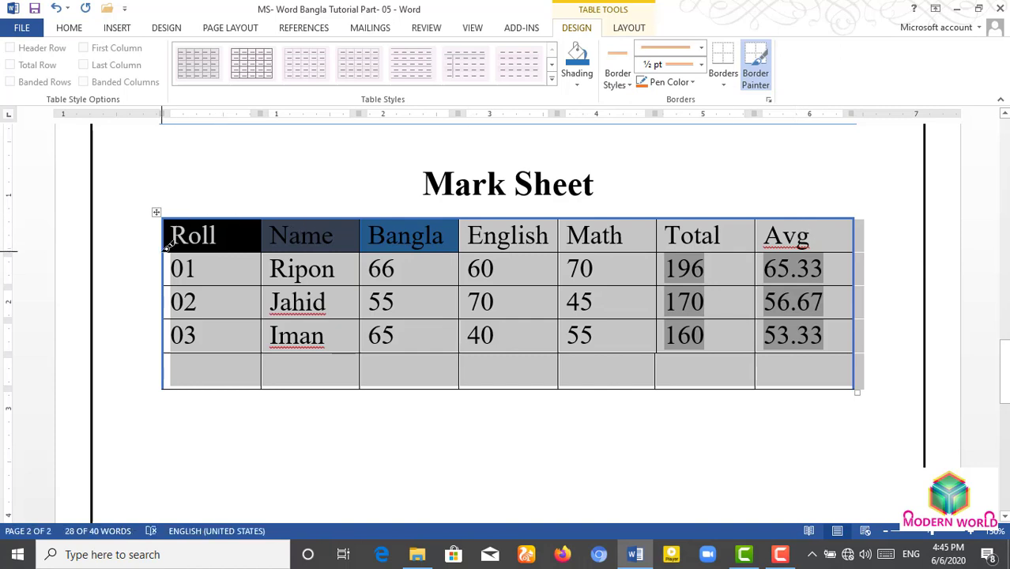
left_click_drag(168, 251, 845, 253)
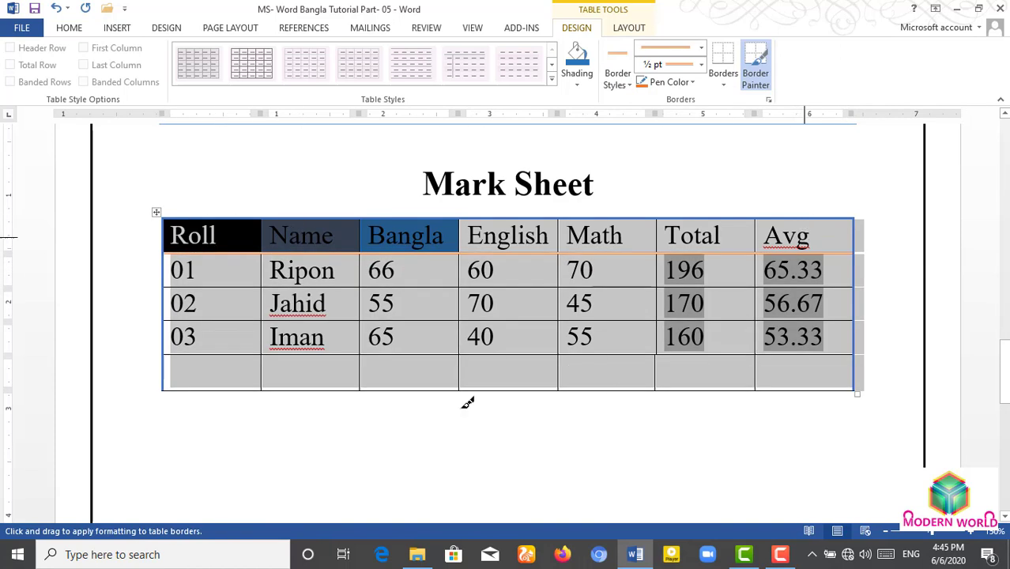
left_click(402, 286)
left_click_drag(167, 286, 850, 287)
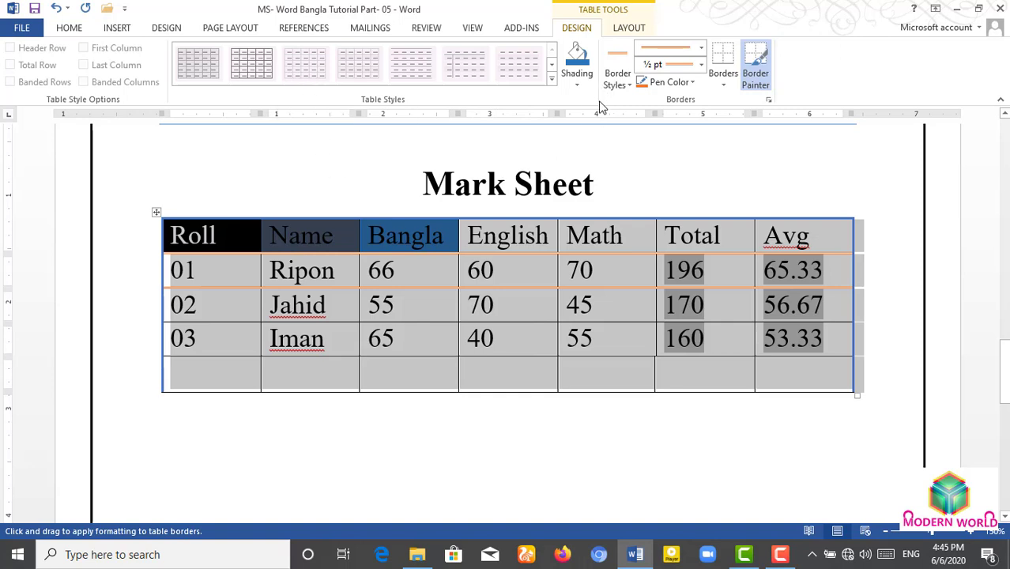
- Paint thick 3 pt orange borders on both sides of the Math column
left_click(631, 86)
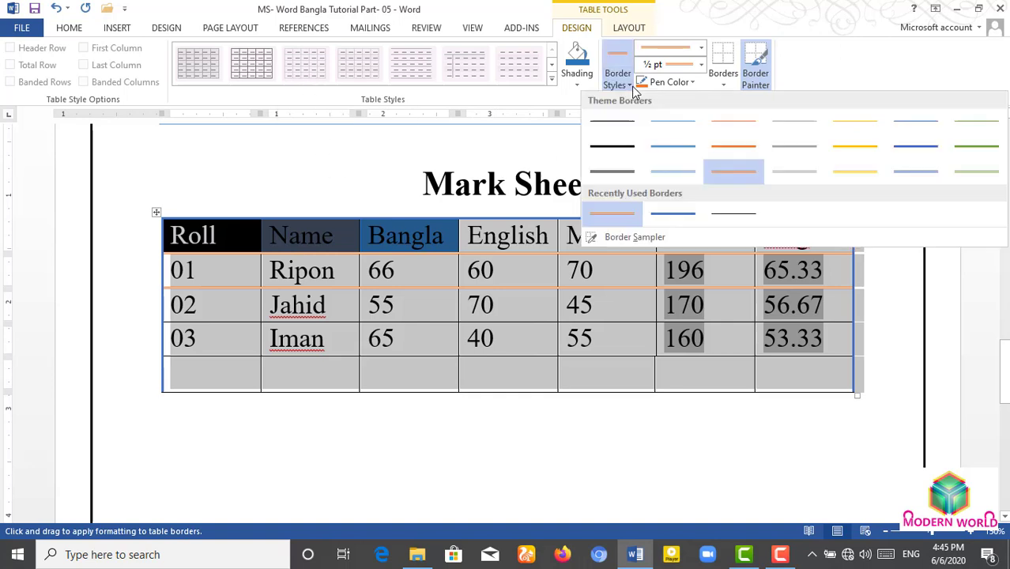
left_click(631, 86)
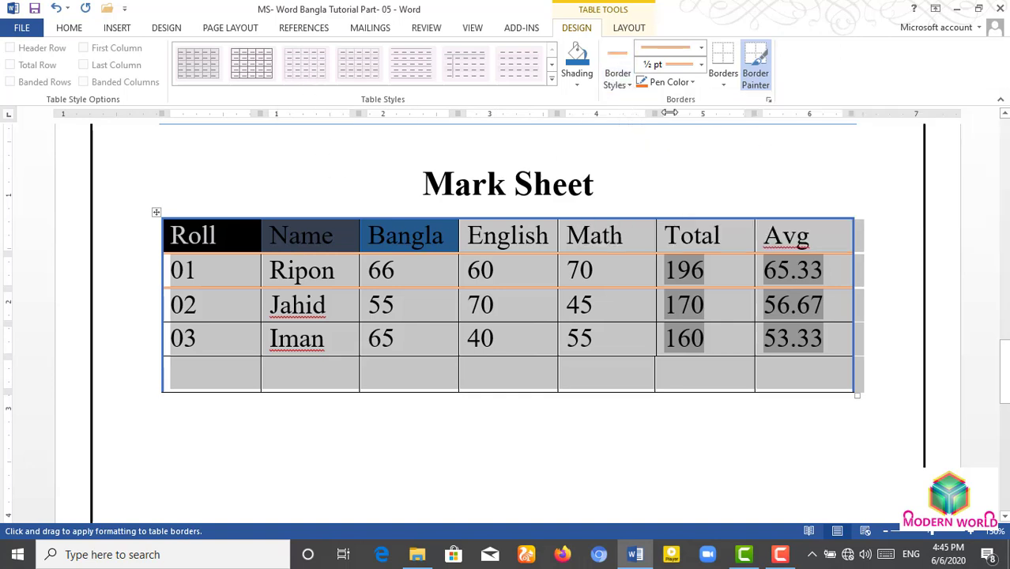
left_click(701, 49)
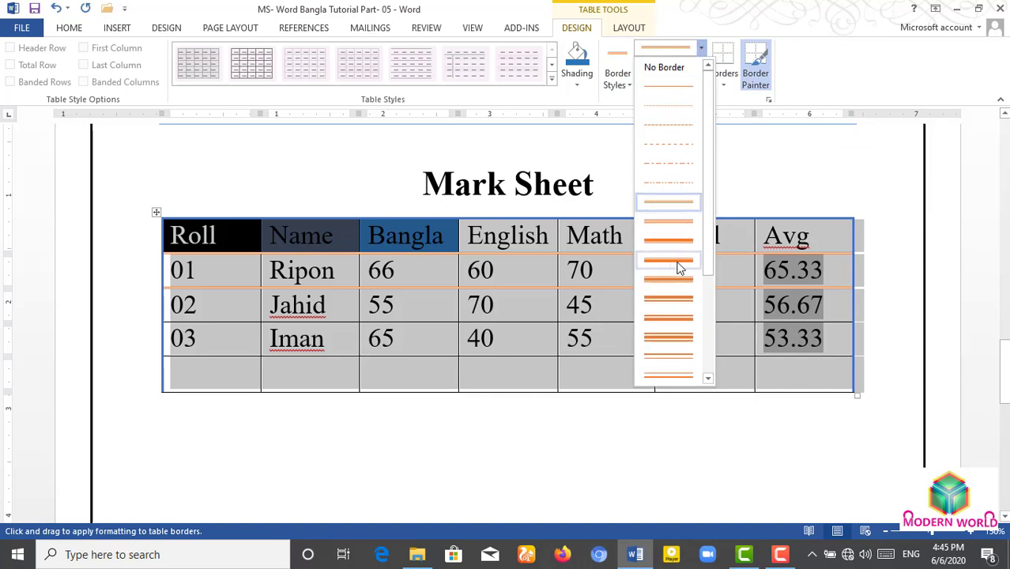
left_click(671, 320)
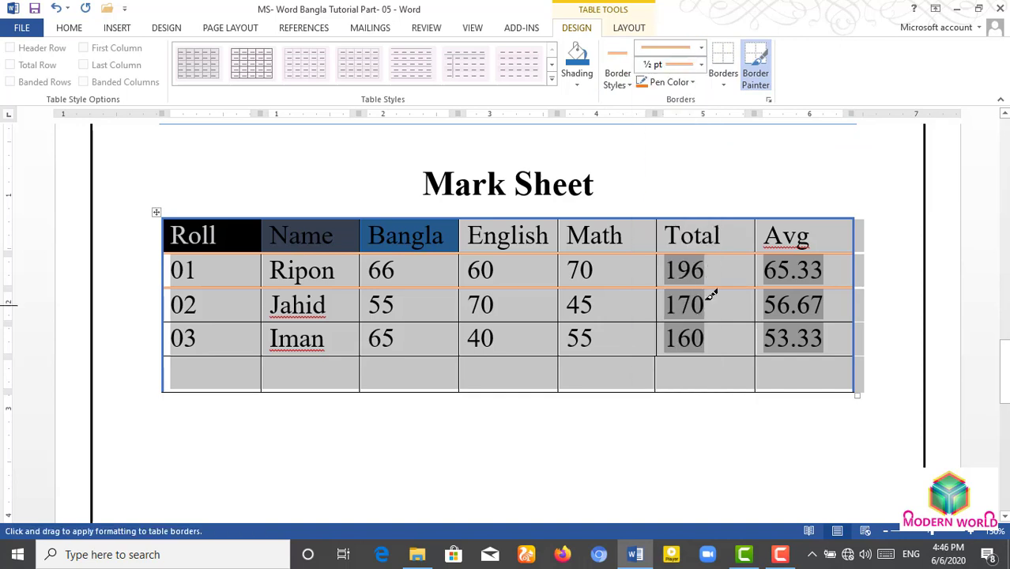
left_click_drag(558, 221, 555, 389)
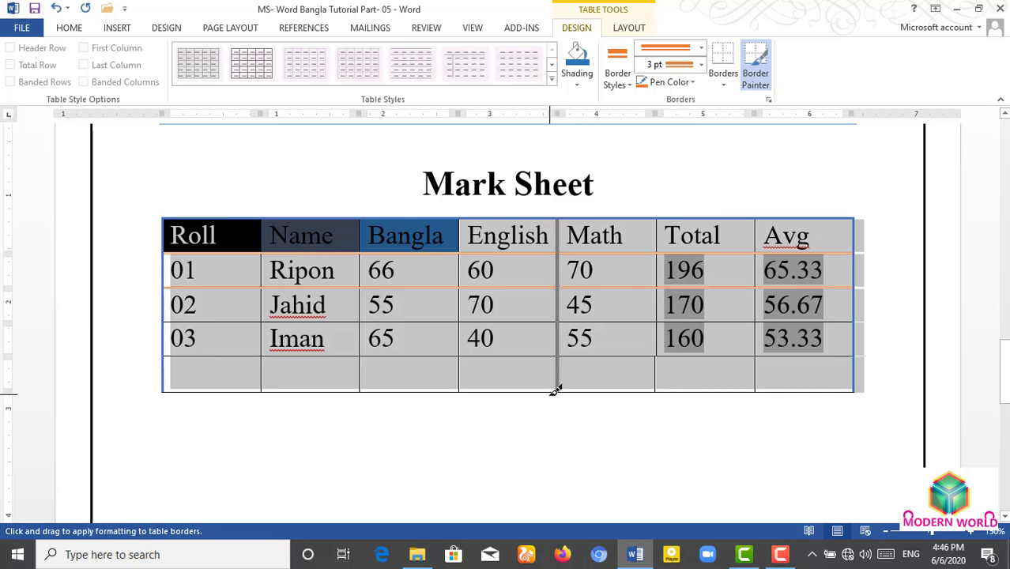
left_click_drag(661, 218, 654, 387)
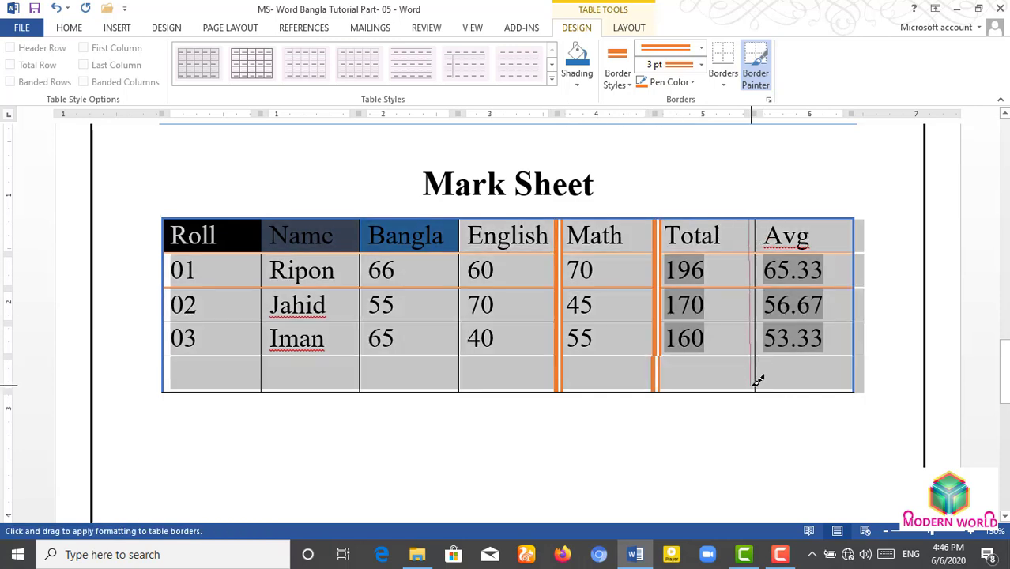
- Switch the pen colour to yellow and paint thick lines below rows 01 and 03
left_click(691, 83)
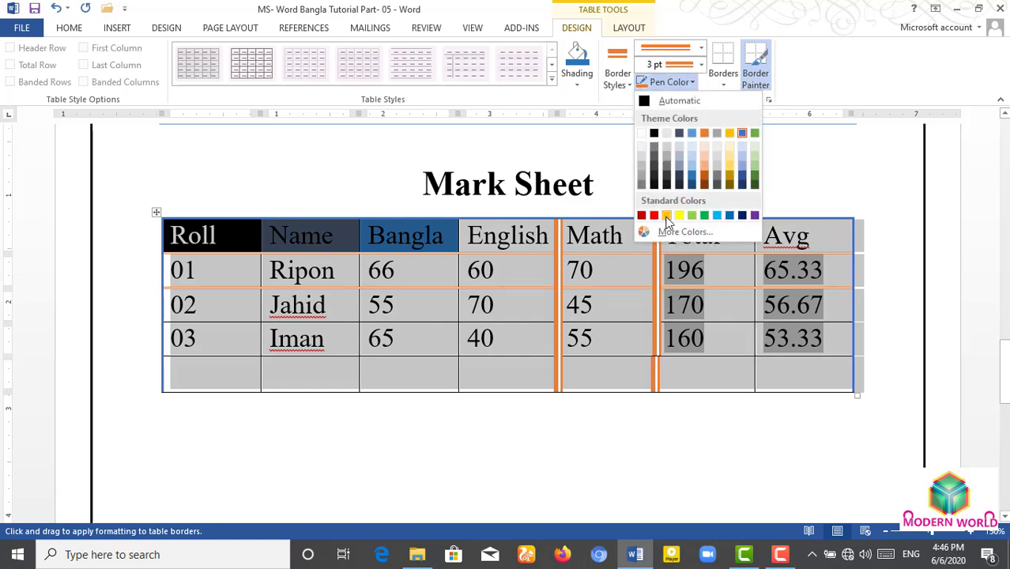
left_click(665, 216)
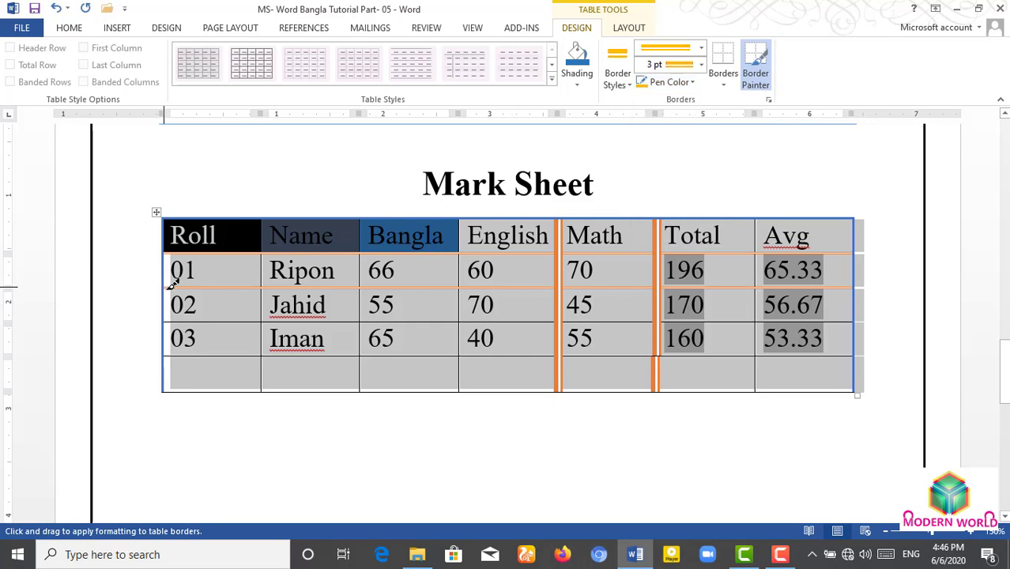
left_click_drag(172, 286, 822, 281)
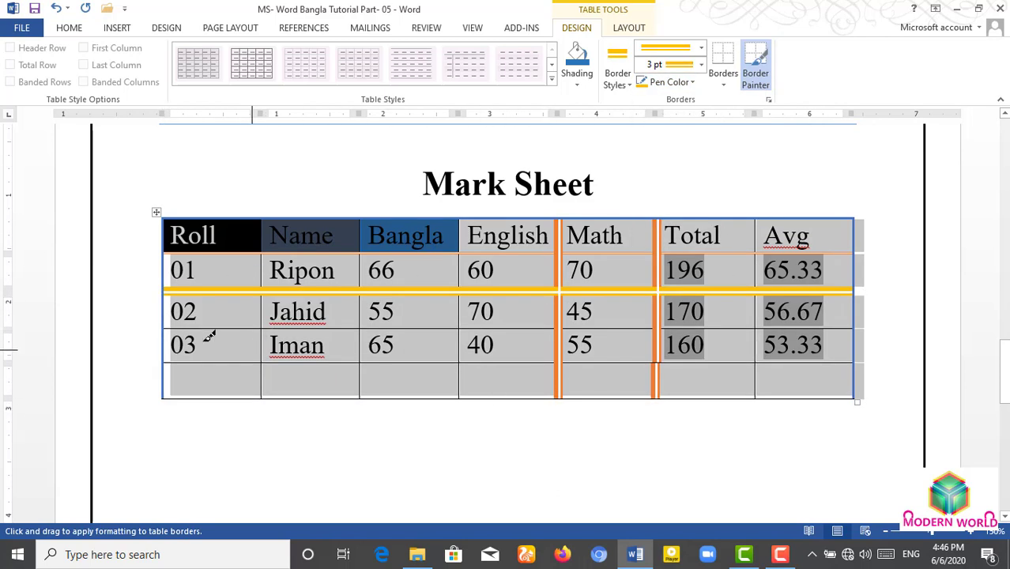
left_click_drag(164, 361, 821, 345)
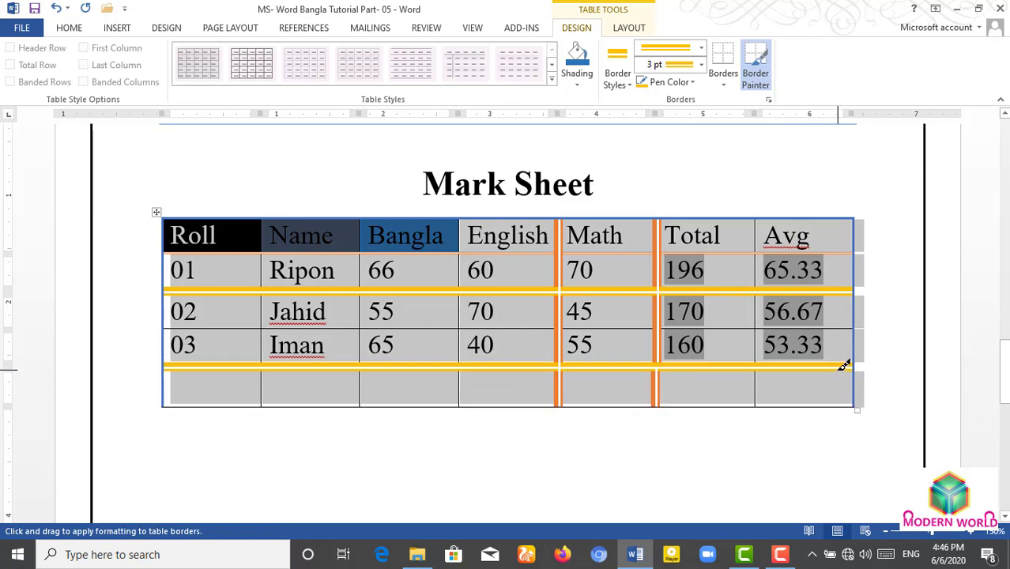
left_click(725, 85)
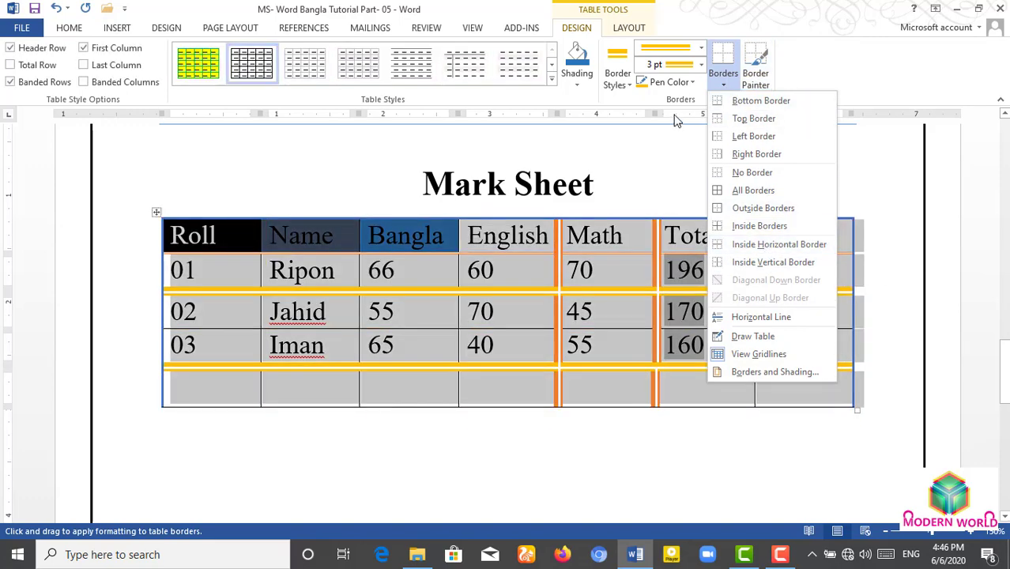
- Clear all borders from the table body, then reapply All Borders with the yellow 3 pt pen
key("Escape")
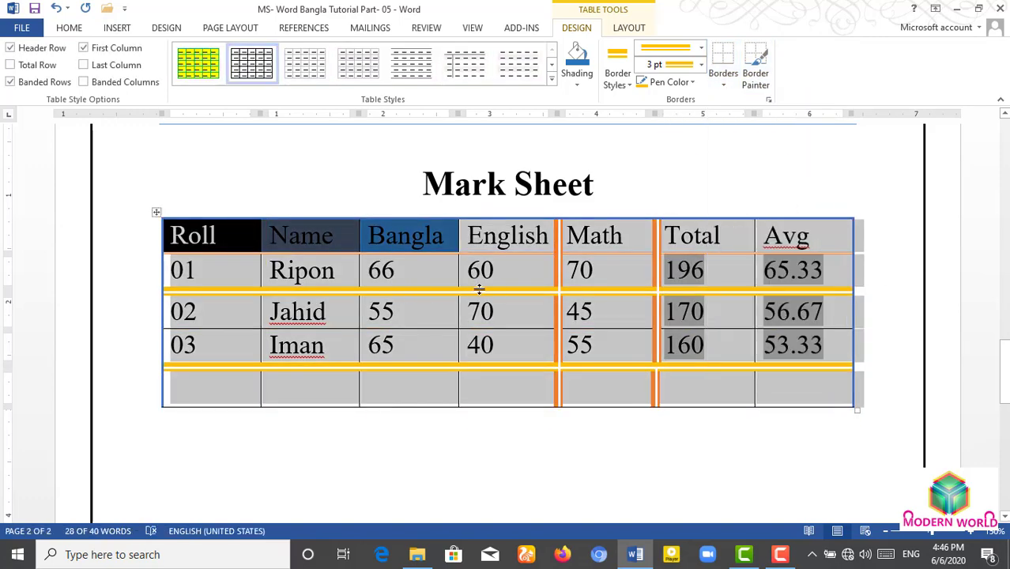
left_click(186, 237)
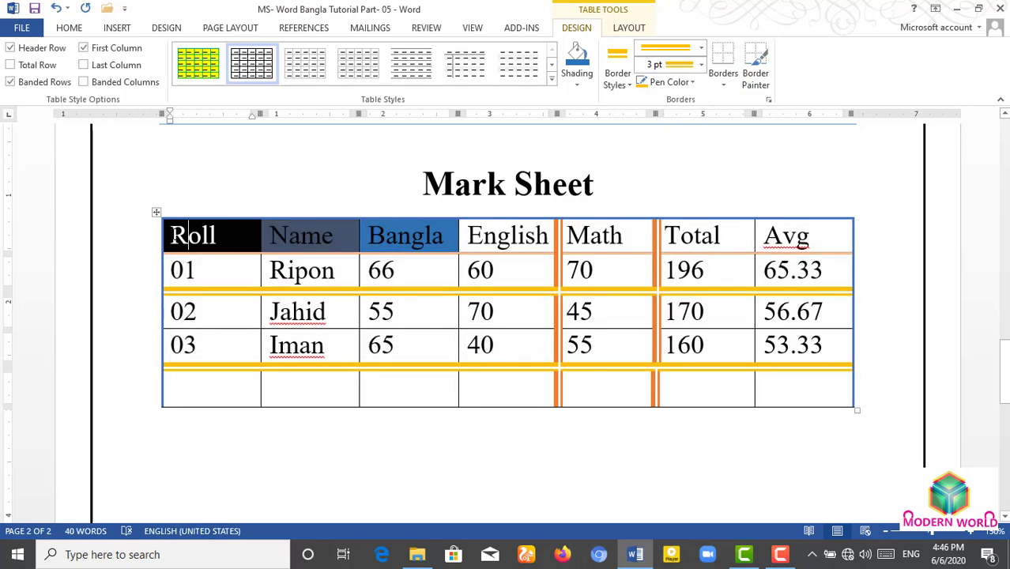
left_click_drag(197, 251, 802, 388)
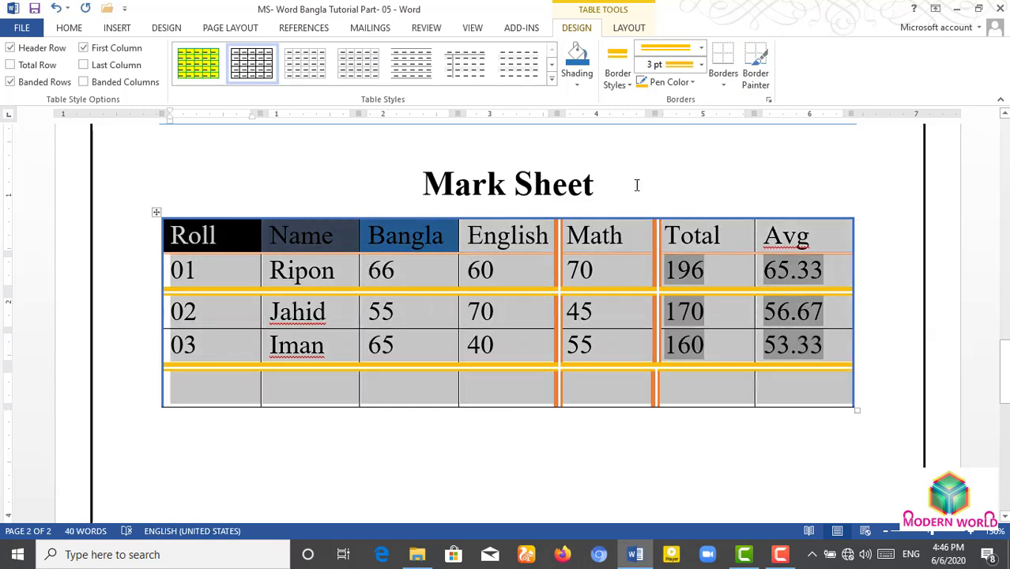
left_click(724, 85)
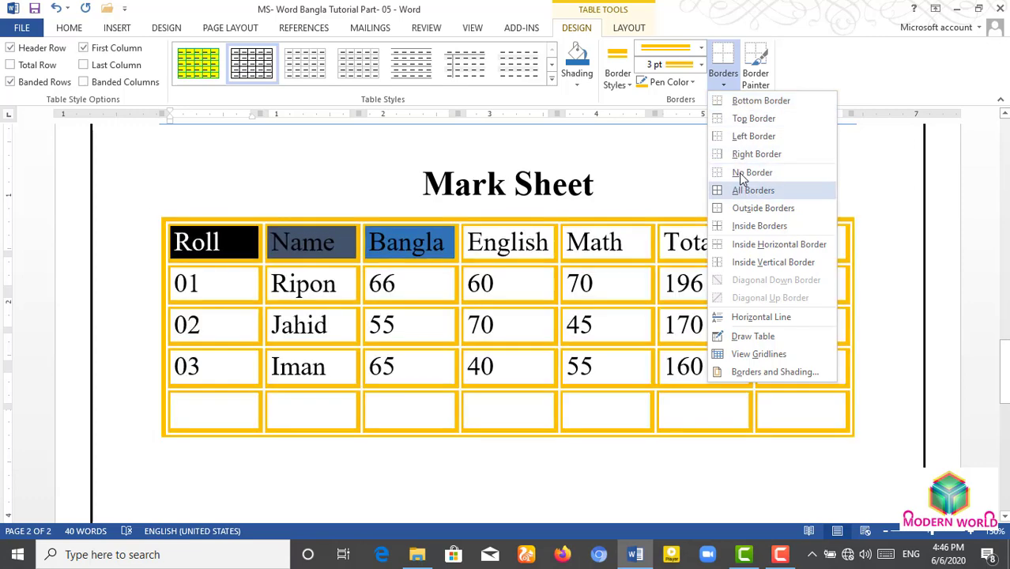
left_click(745, 171)
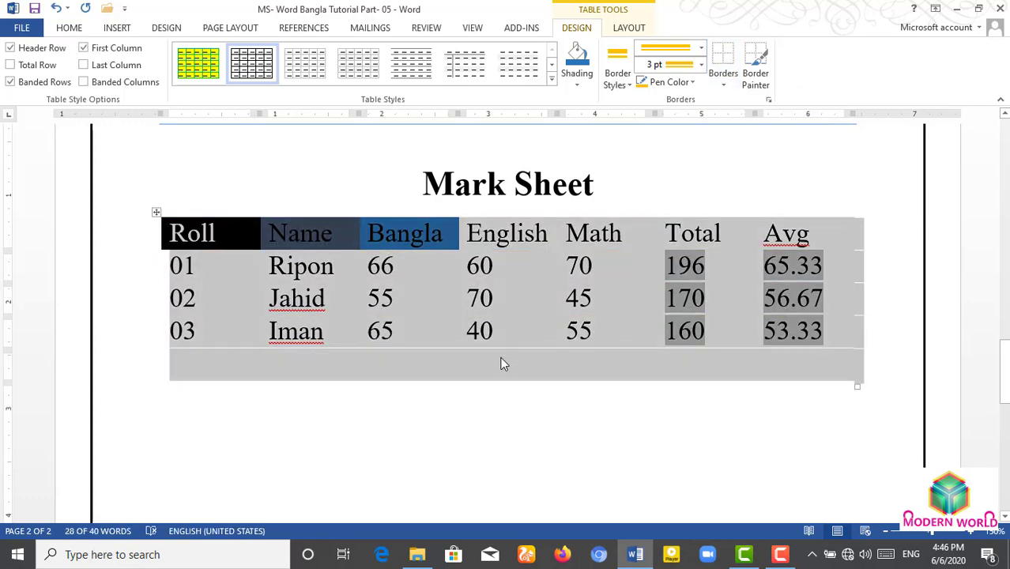
left_click(722, 85)
left_click(750, 226)
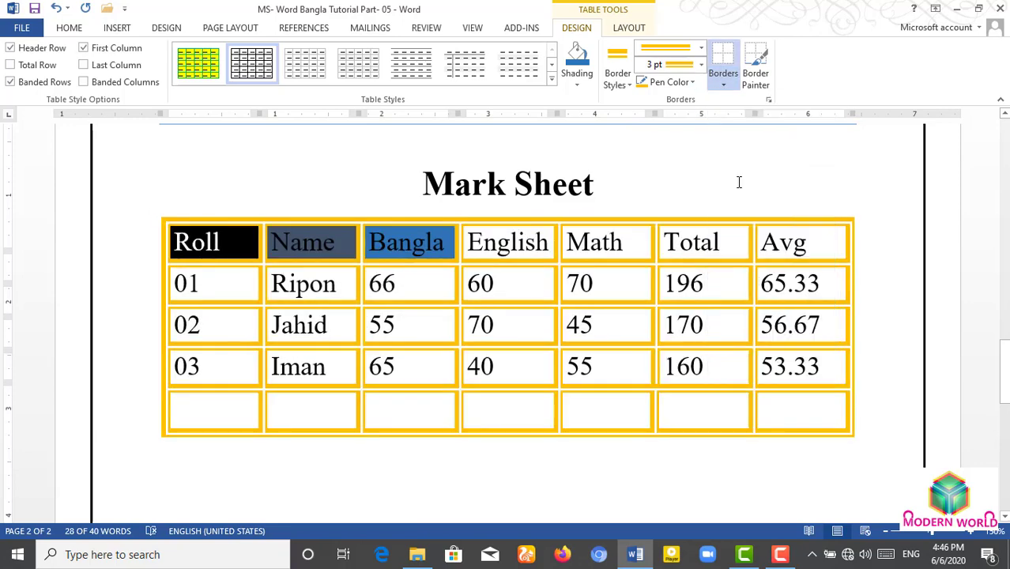
left_click(483, 365)
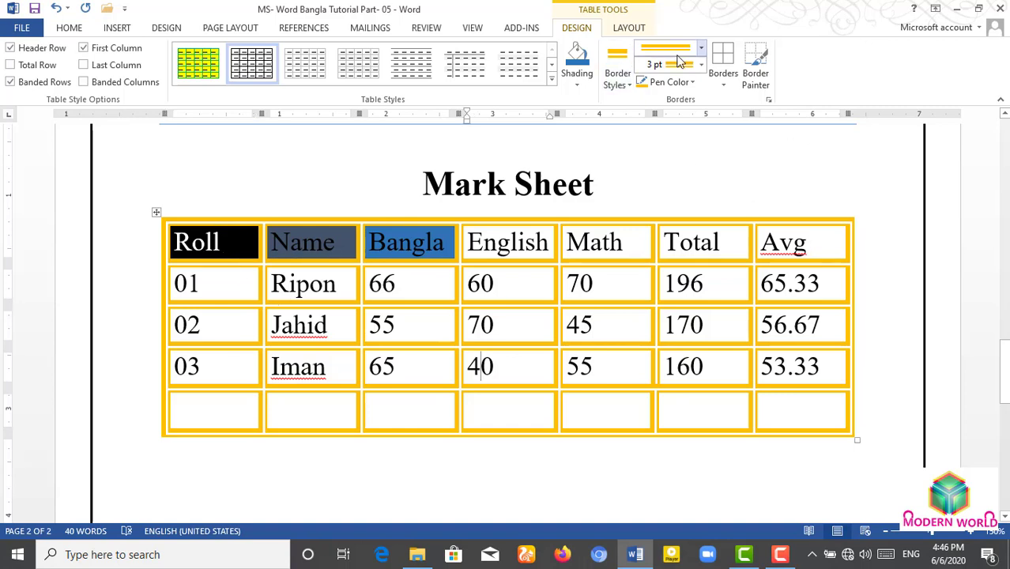
- Choose a thin ½ pt line style, exit Border Painter, and show the Table Tools Layout tab
left_click(700, 49)
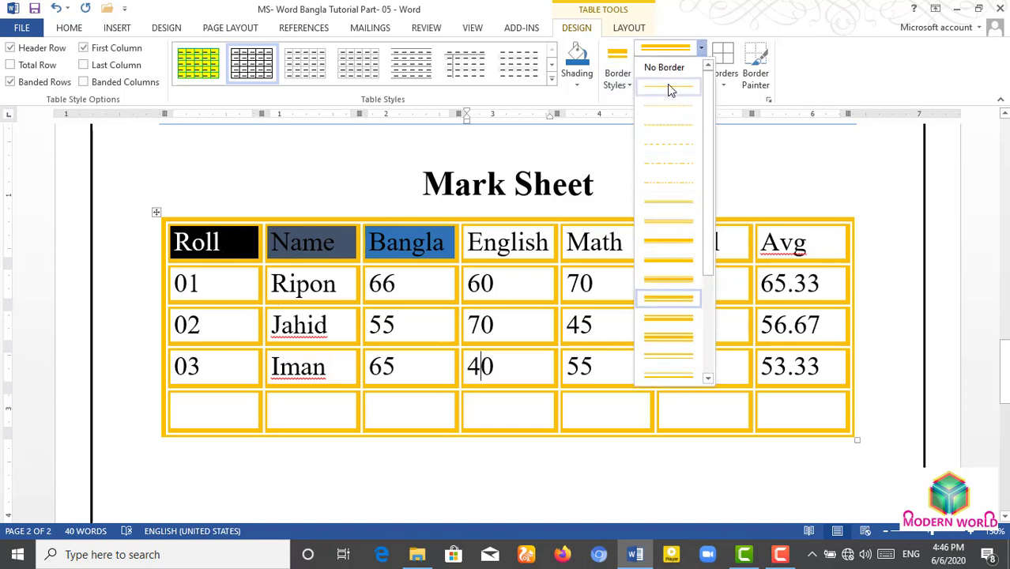
left_click(703, 120)
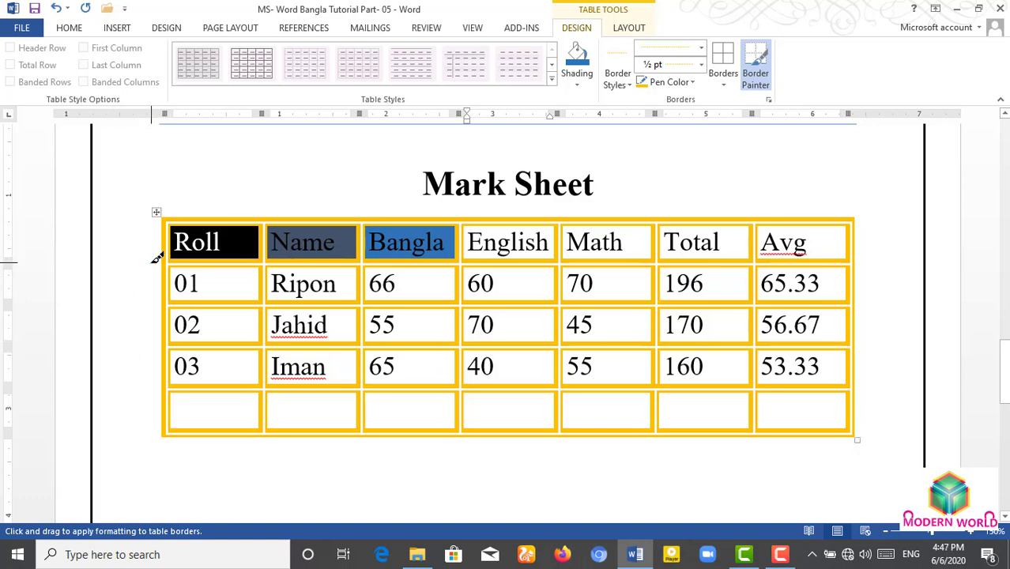
left_click(757, 85)
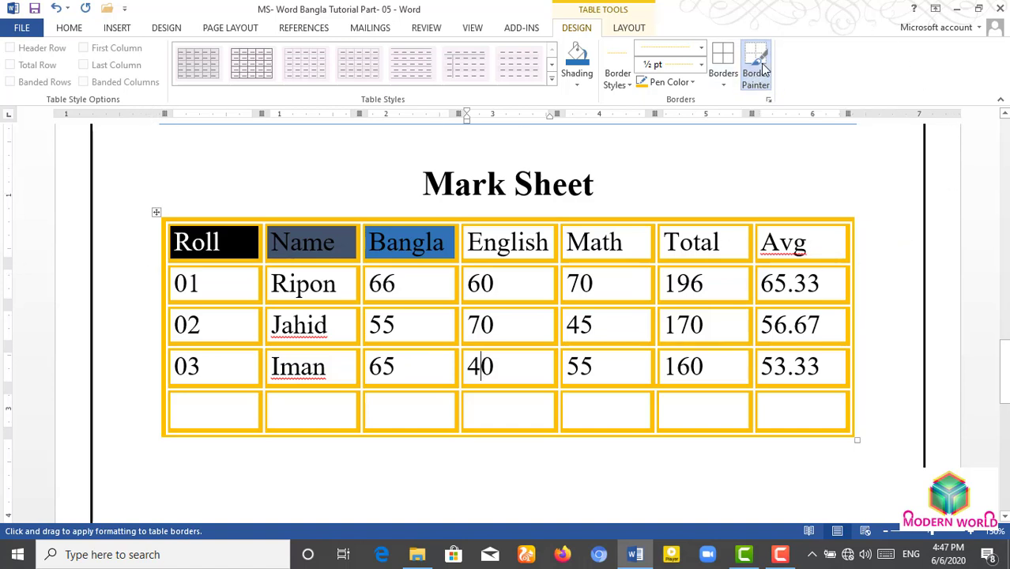
key("Escape")
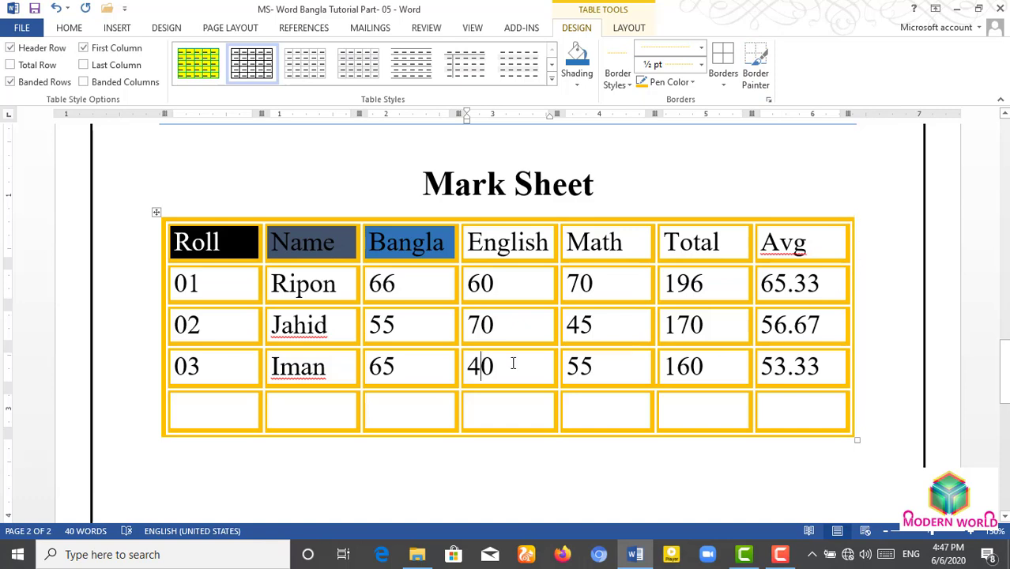
left_click(356, 482)
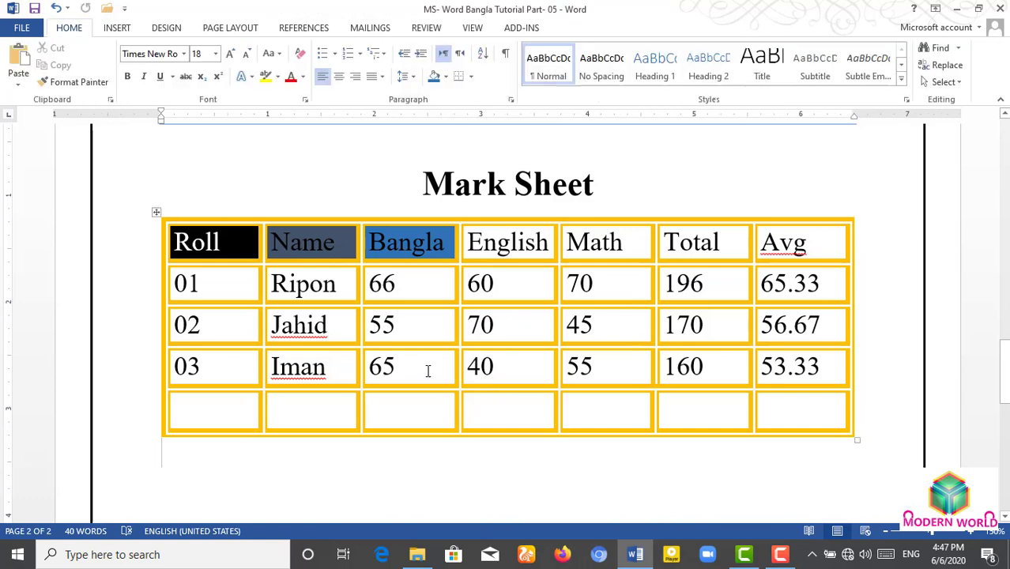
left_click(429, 356)
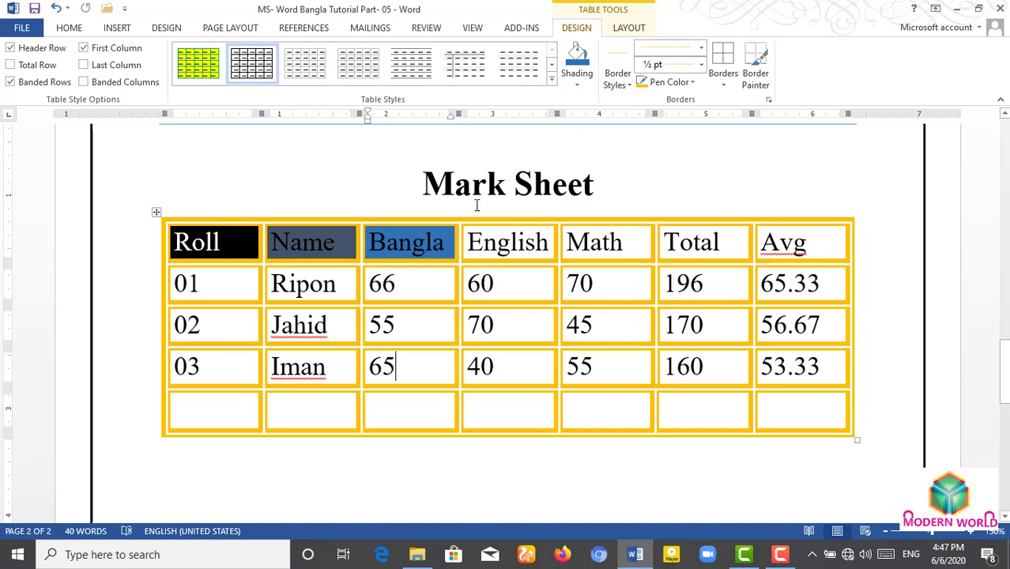
left_click(632, 29)
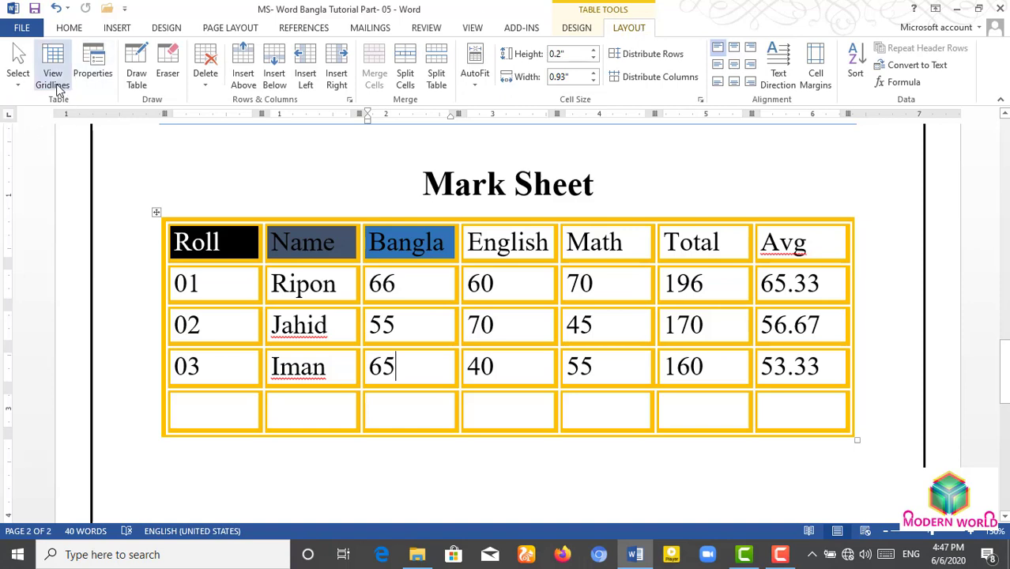
- With Draw Table, trace over the border between rows 01 and 02
left_click(143, 67)
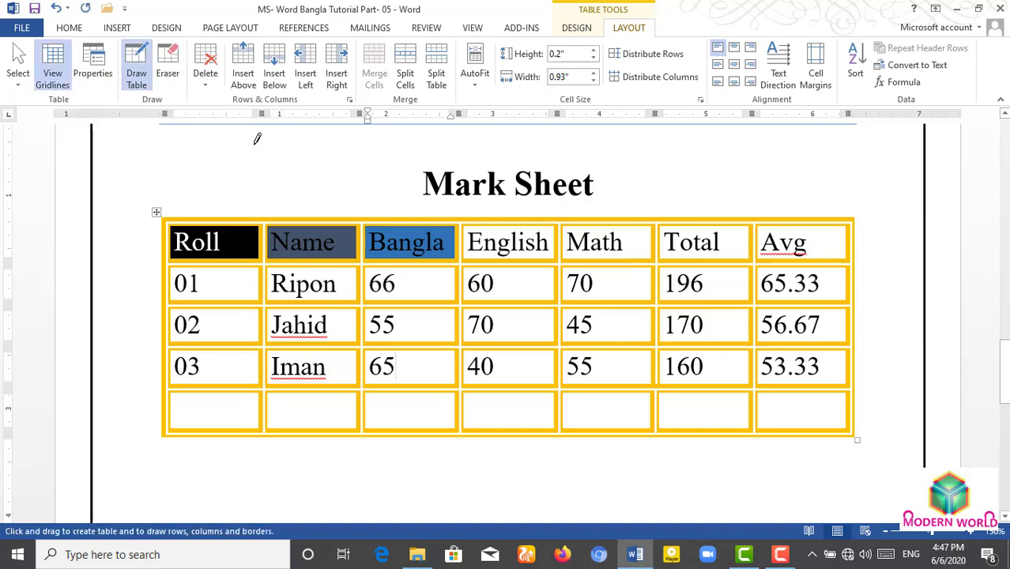
left_click_drag(368, 301, 760, 298)
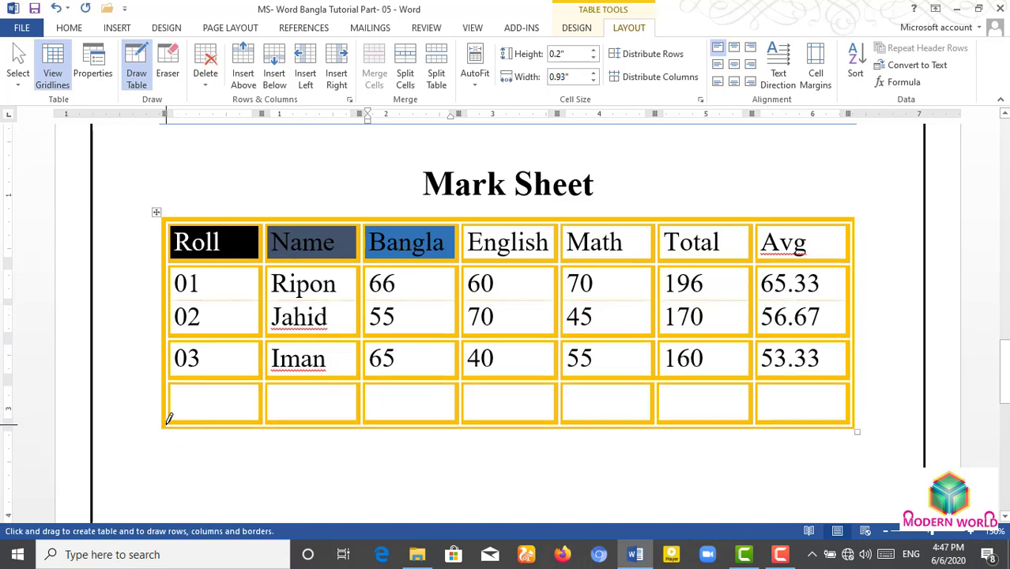
mouse_move(720, 464)
left_mouse_down()
mouse_move(866, 458)
mouse_move(856, 458)
left_mouse_up()
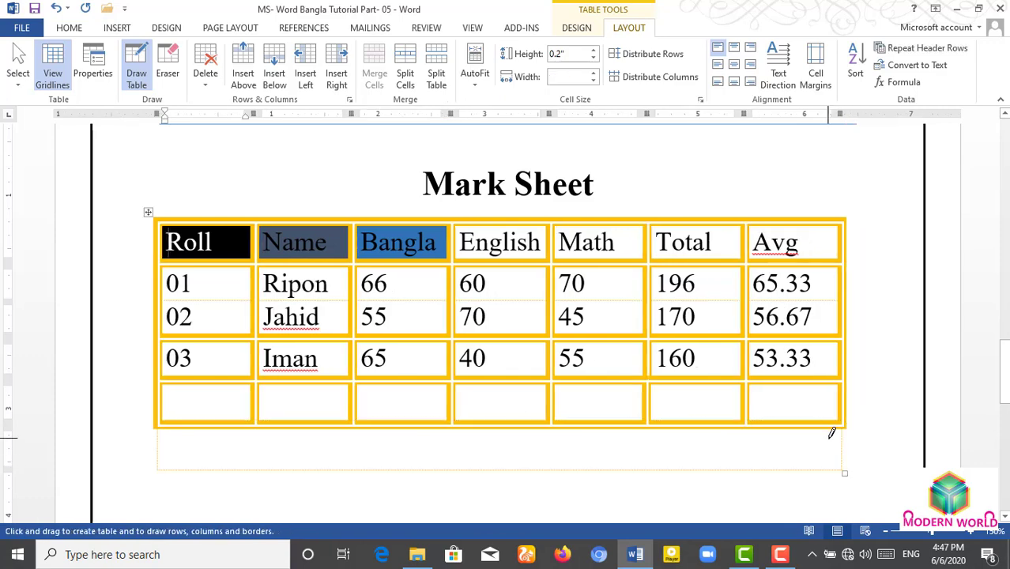
- Sketch an extra table with row and column lines below the sheet, then undo it
scroll(822, 438, "down", 5)
left_click_drag(161, 301, 853, 466)
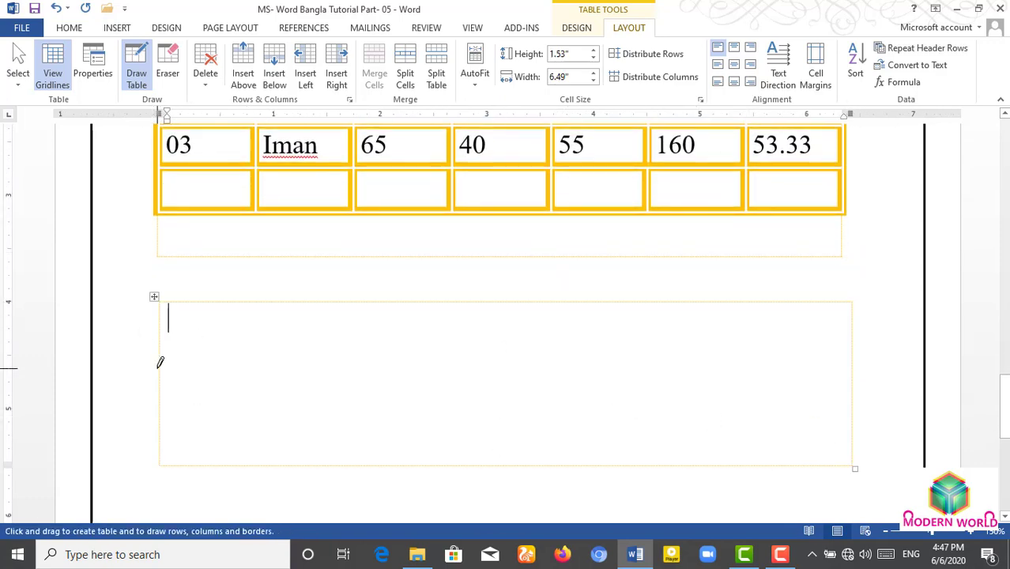
mouse_move(165, 373)
left_mouse_down()
mouse_move(896, 399)
mouse_move(860, 381)
left_mouse_up()
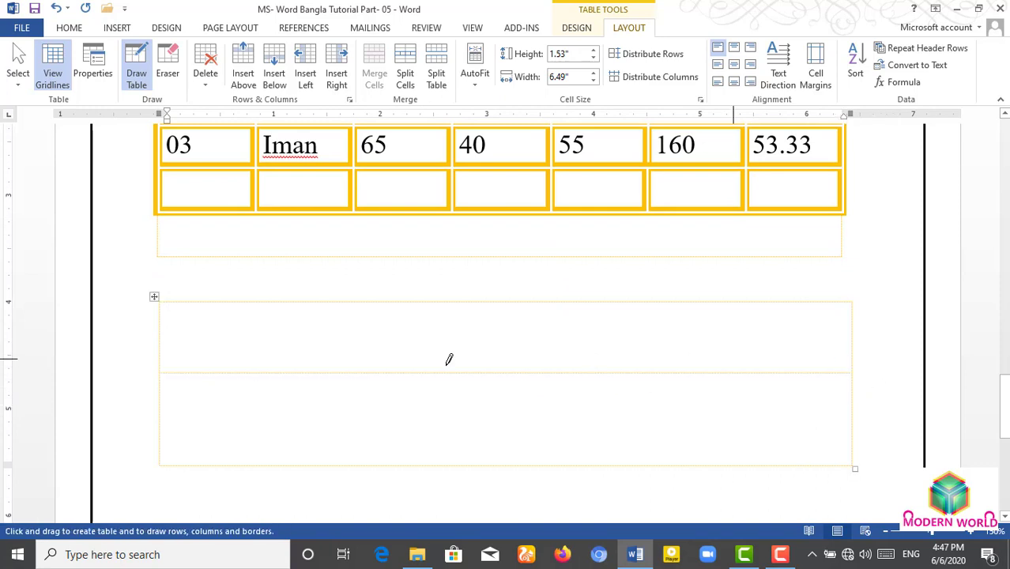
left_click_drag(165, 408, 838, 419)
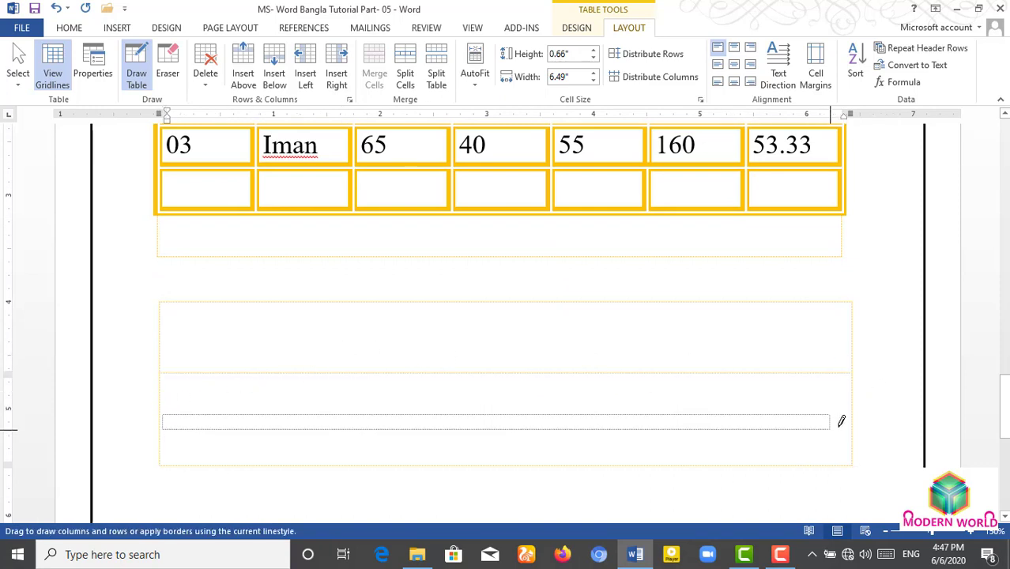
key("ctrl+z")
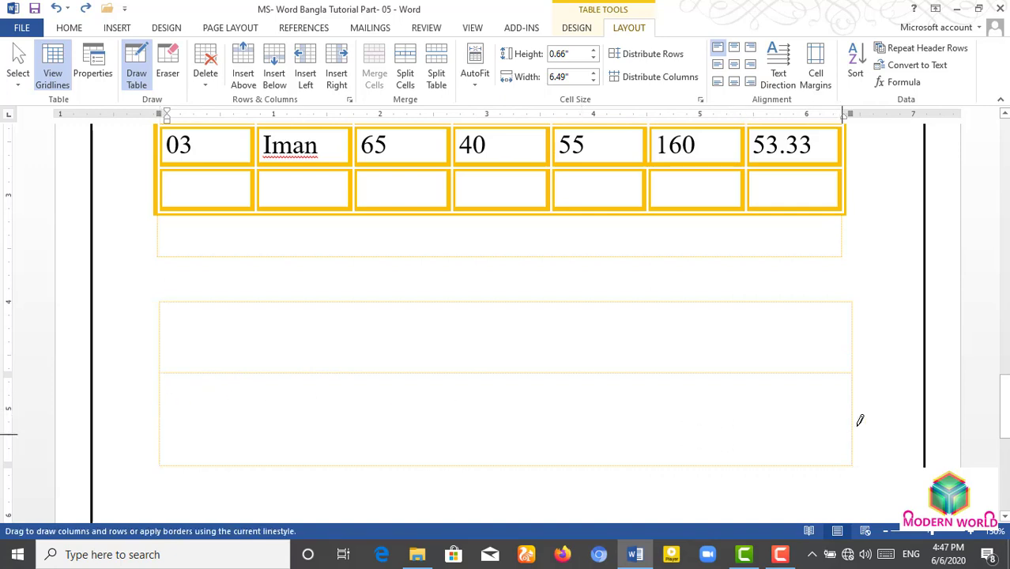
left_click_drag(162, 407, 864, 417)
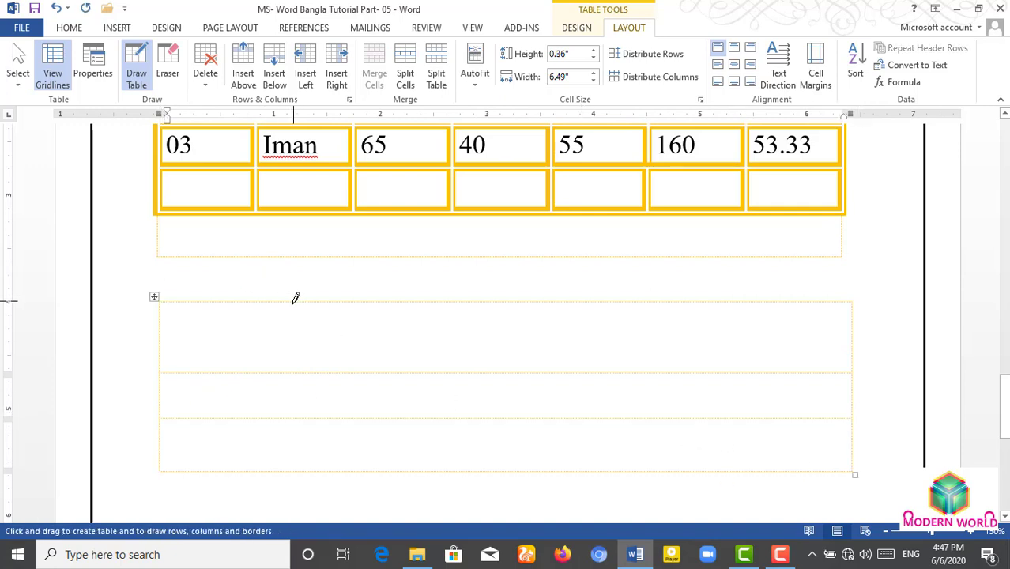
left_click_drag(293, 303, 282, 459)
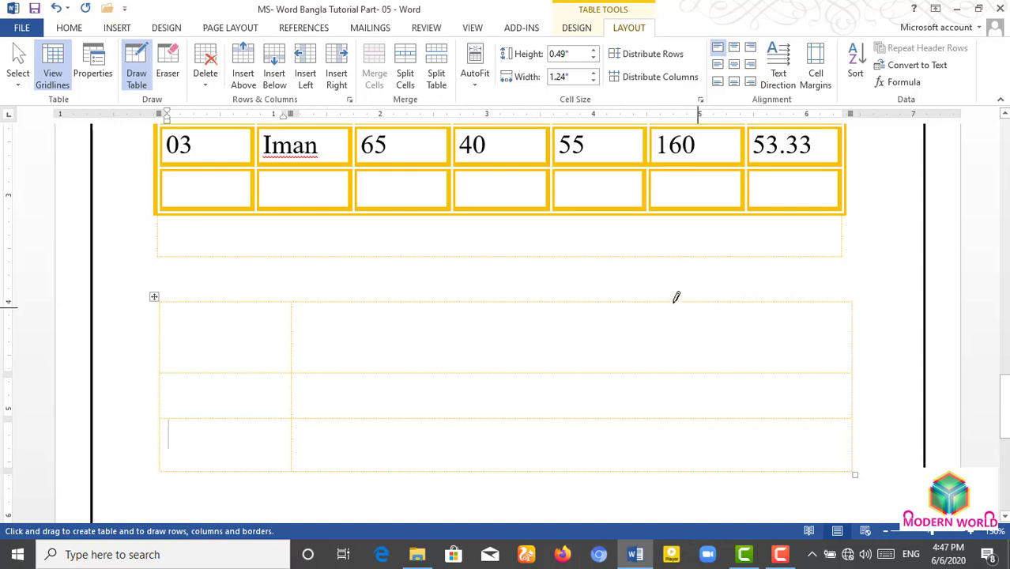
key("ctrl+z")
key("ctrl+z")
key("ctrl+z")
key("ctrl+z")
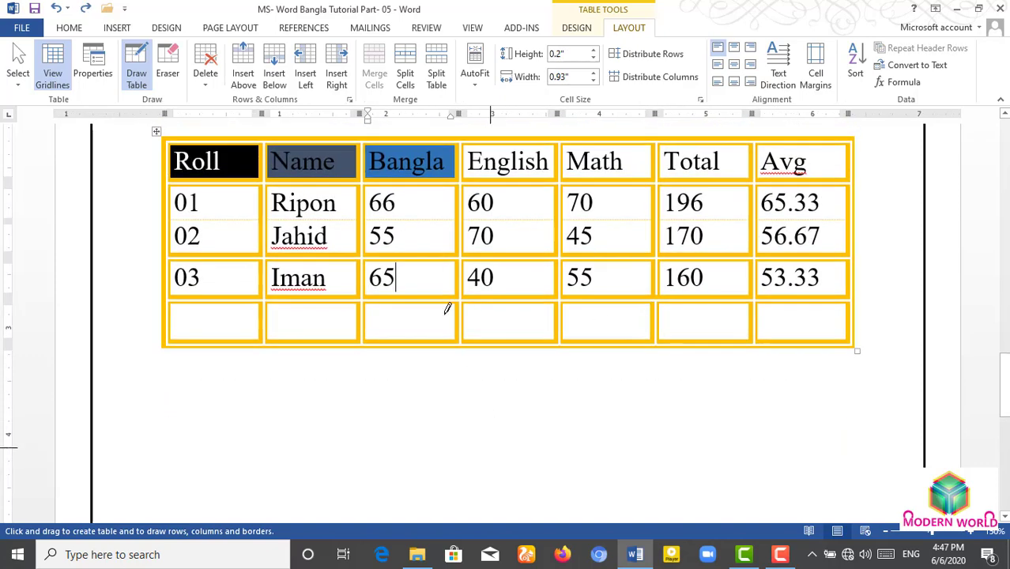
- Use the Eraser to merge rows 02 and 03 across the Roll, Name, Bangla, English and Math columns
left_click(167, 71)
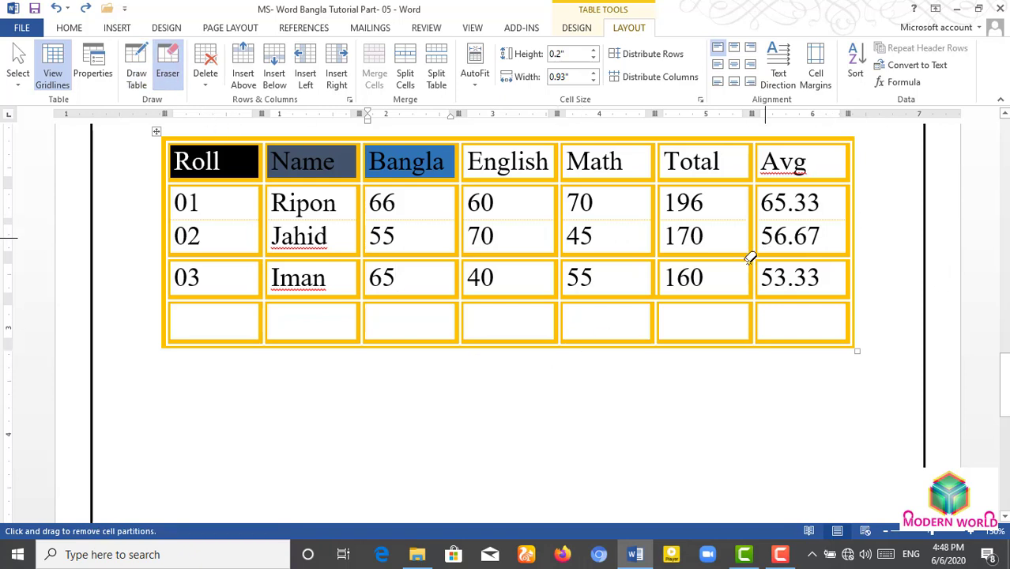
left_click(602, 253)
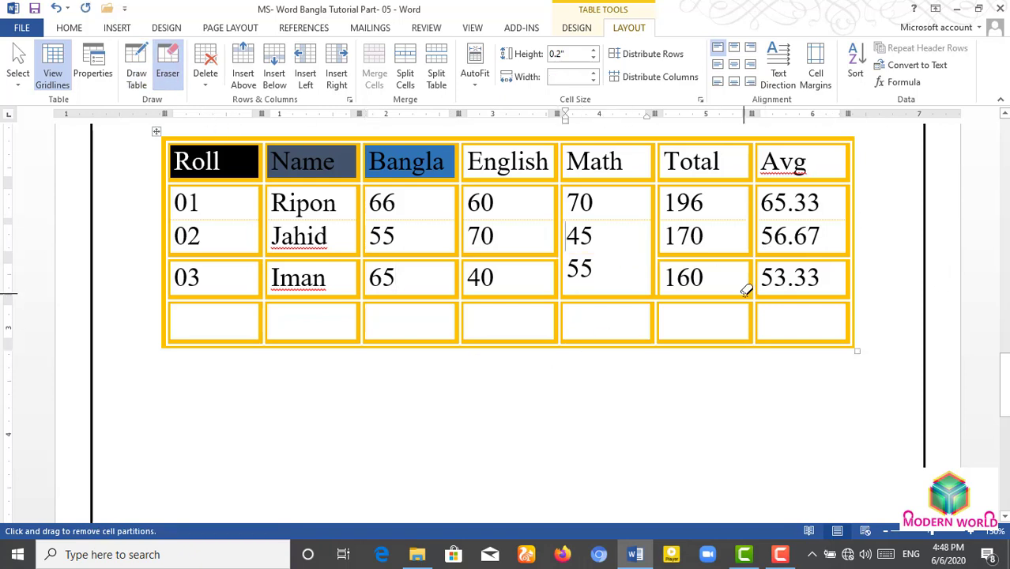
left_click(522, 253)
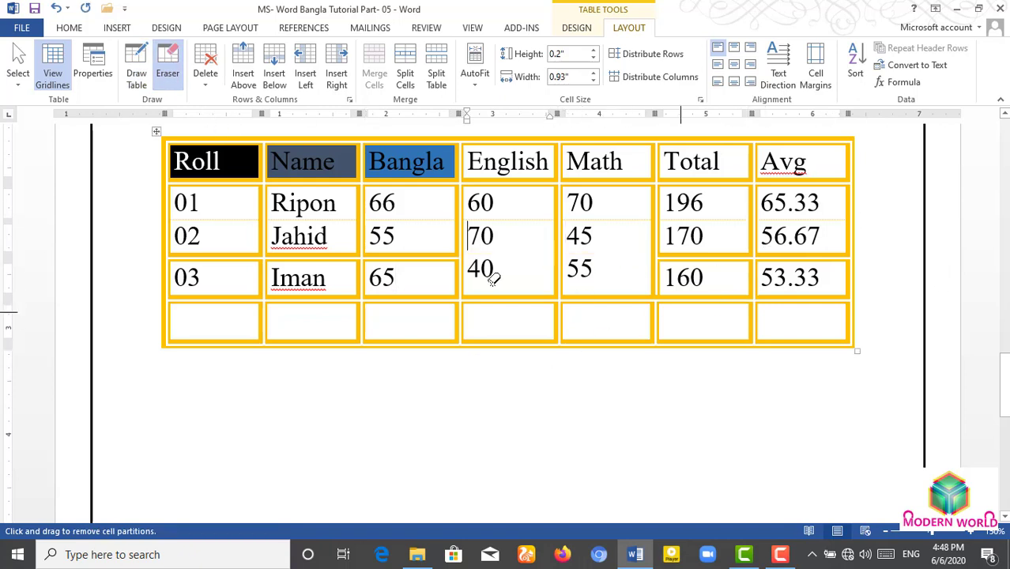
left_click(418, 254)
left_click(312, 253)
left_click(219, 253)
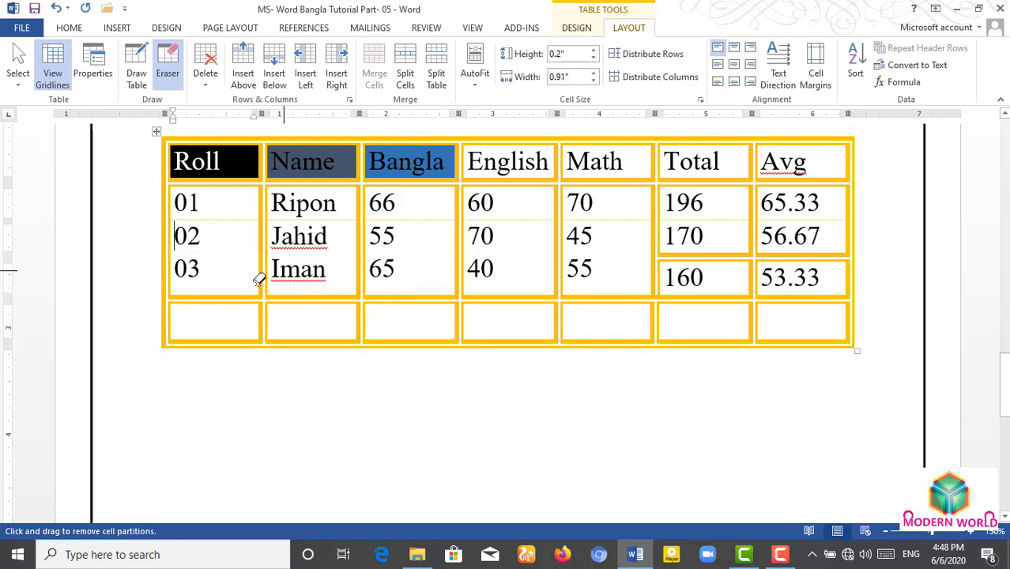
left_click(237, 293)
- Erase the partitions into the blank bottom row and merge the Total and Avg cells
left_click_drag(354, 294, 369, 299)
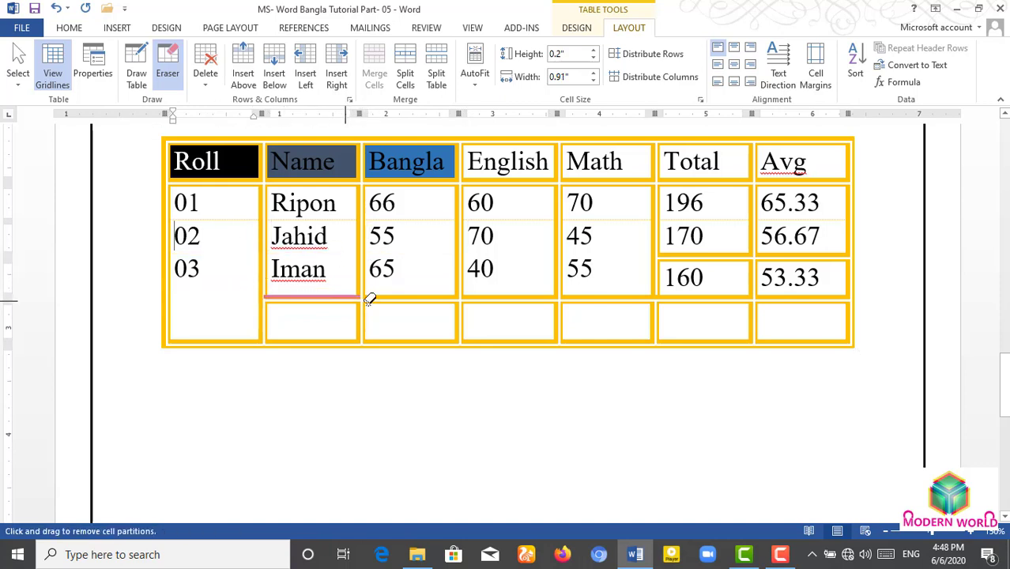
left_click(450, 295)
left_click(523, 297)
left_click(632, 296)
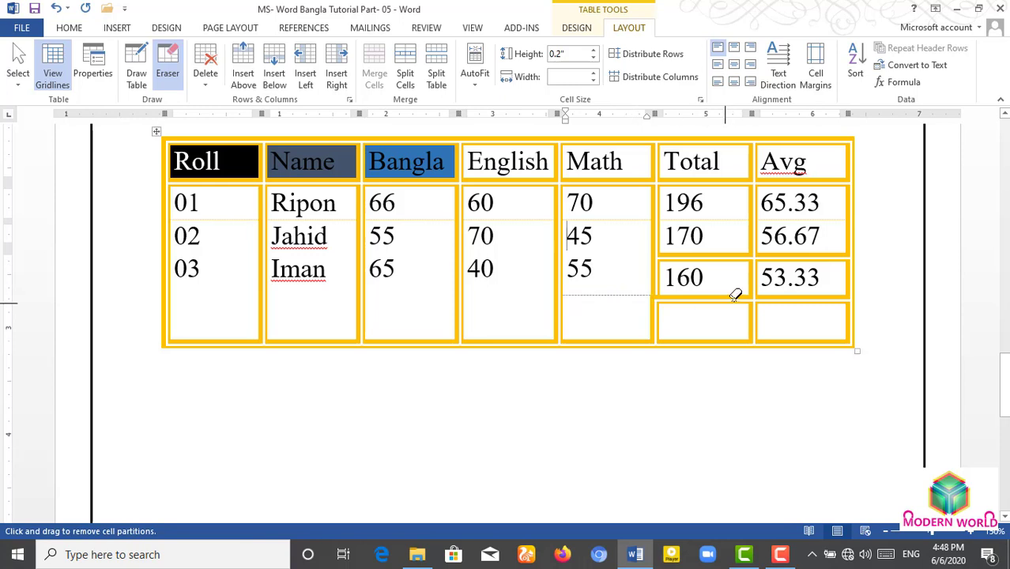
left_click(733, 294)
left_click(831, 297)
left_click(807, 259)
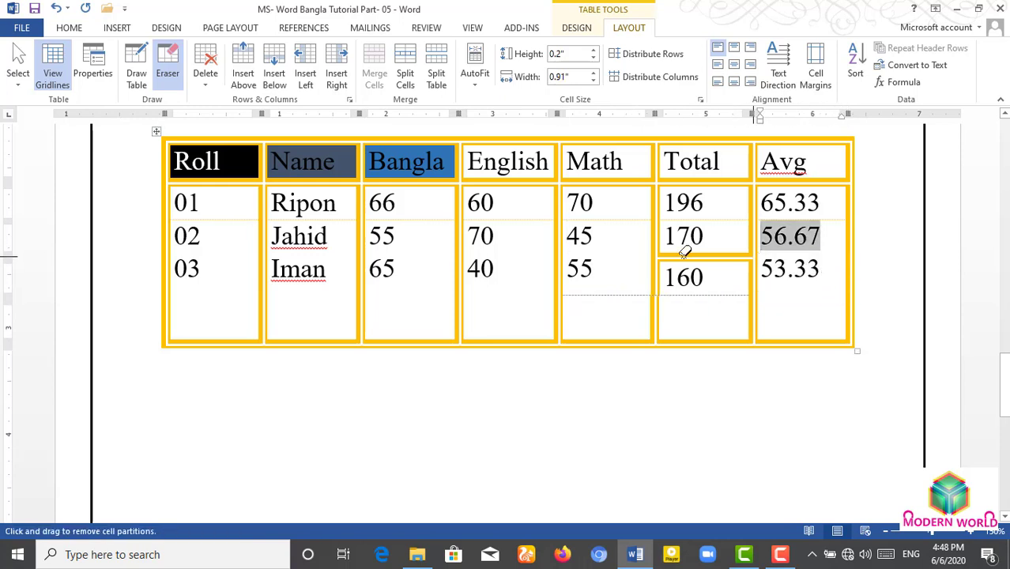
left_click(687, 254)
left_click(739, 221)
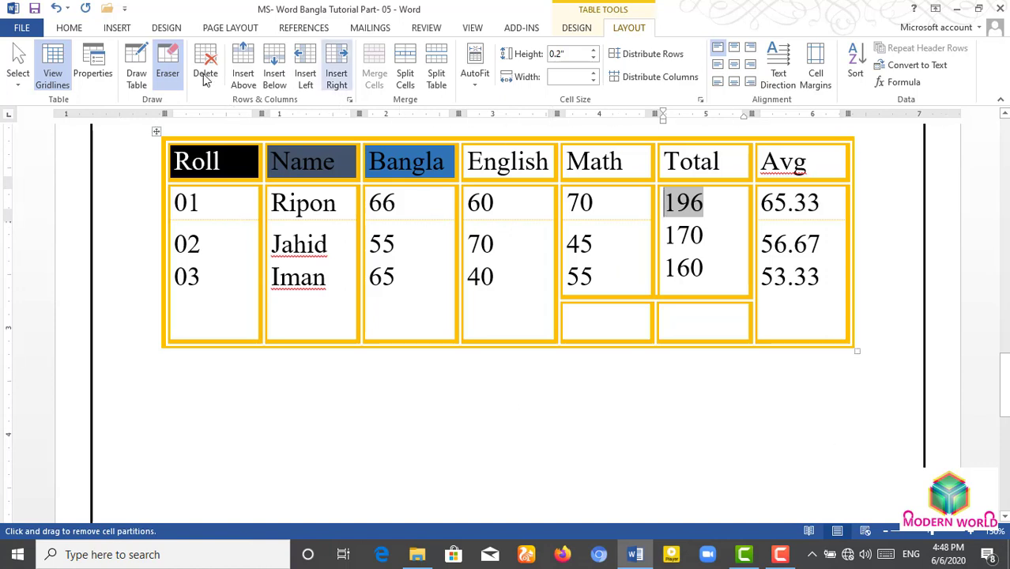
- Turn off the Eraser and select the merged 02/03 Roll cell
left_click(206, 87)
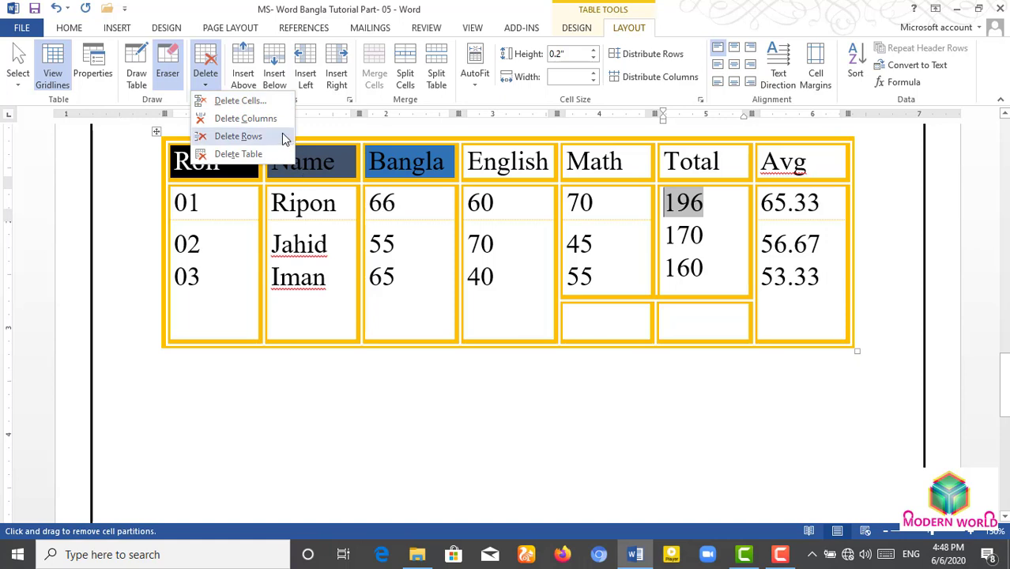
left_click(560, 346)
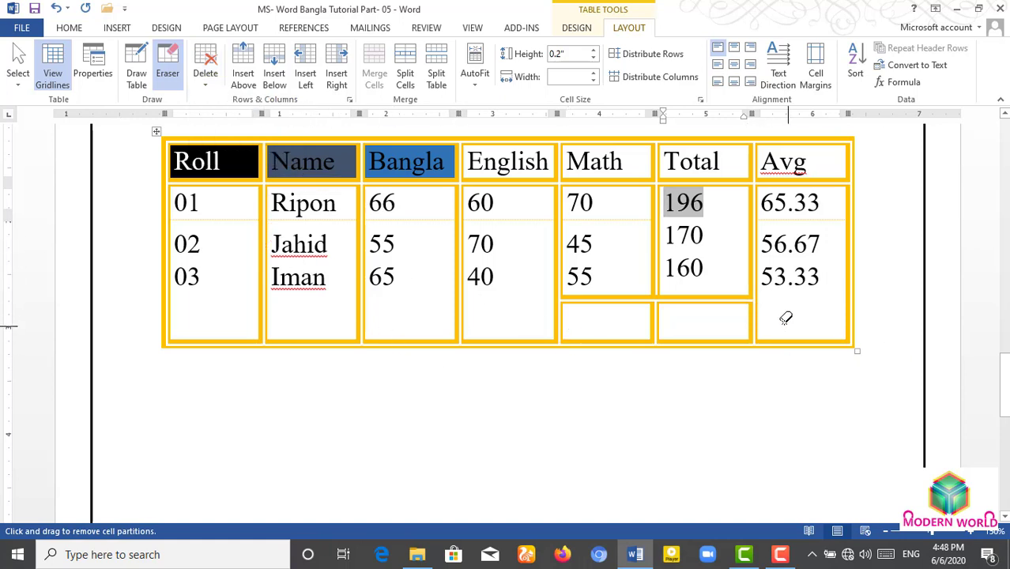
left_click(169, 75)
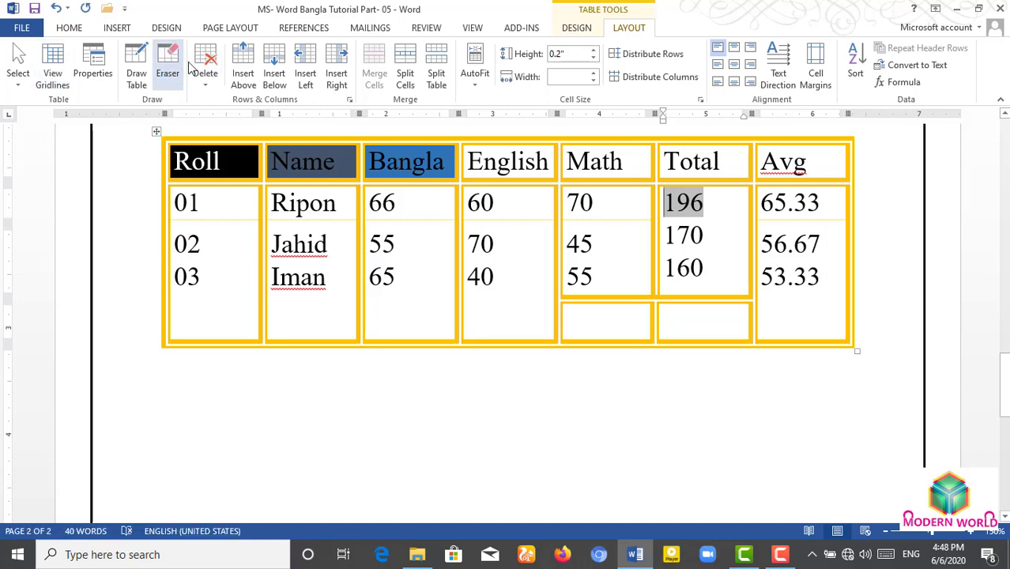
left_click(215, 332)
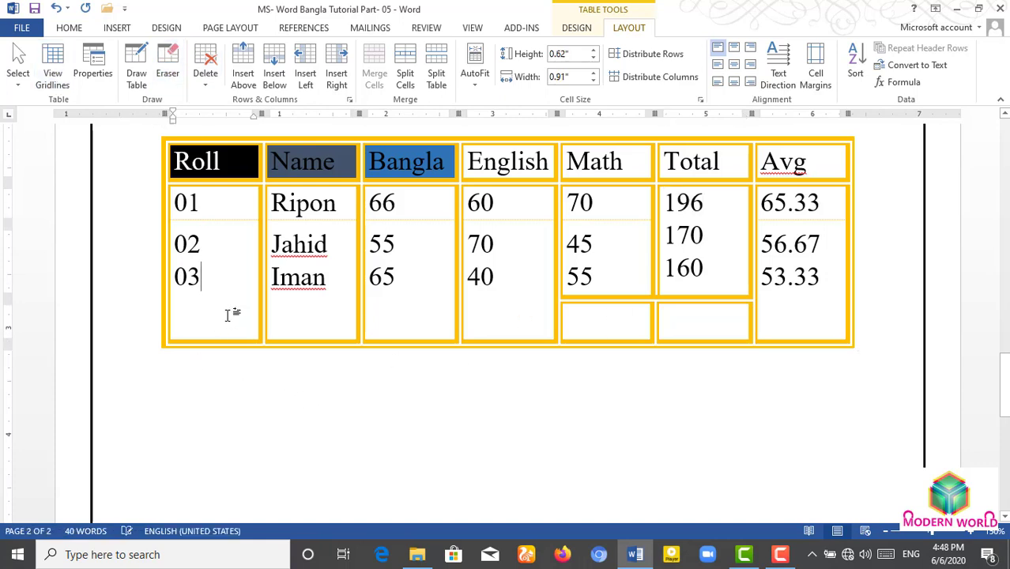
triple_click(212, 278)
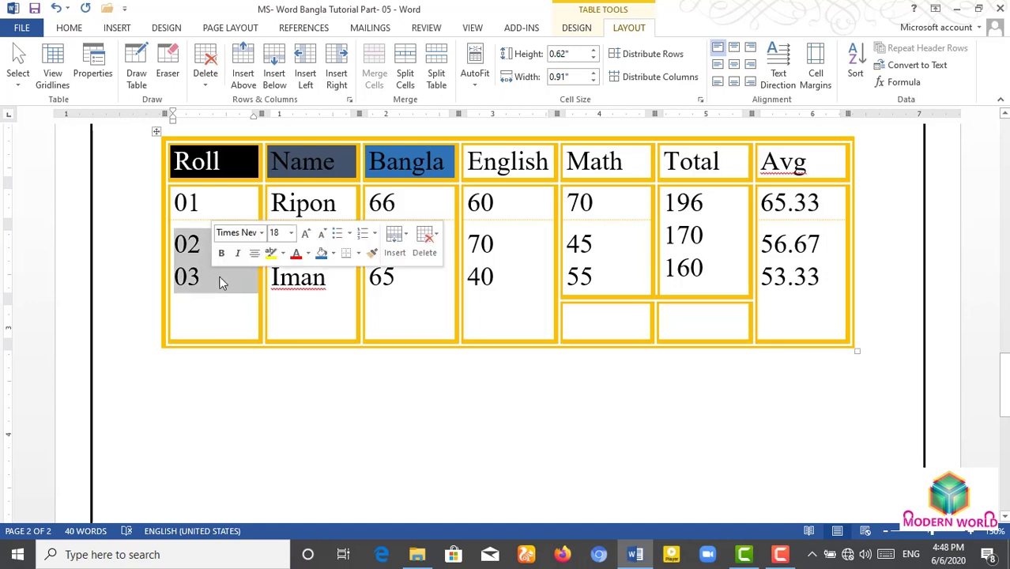
left_click(221, 279)
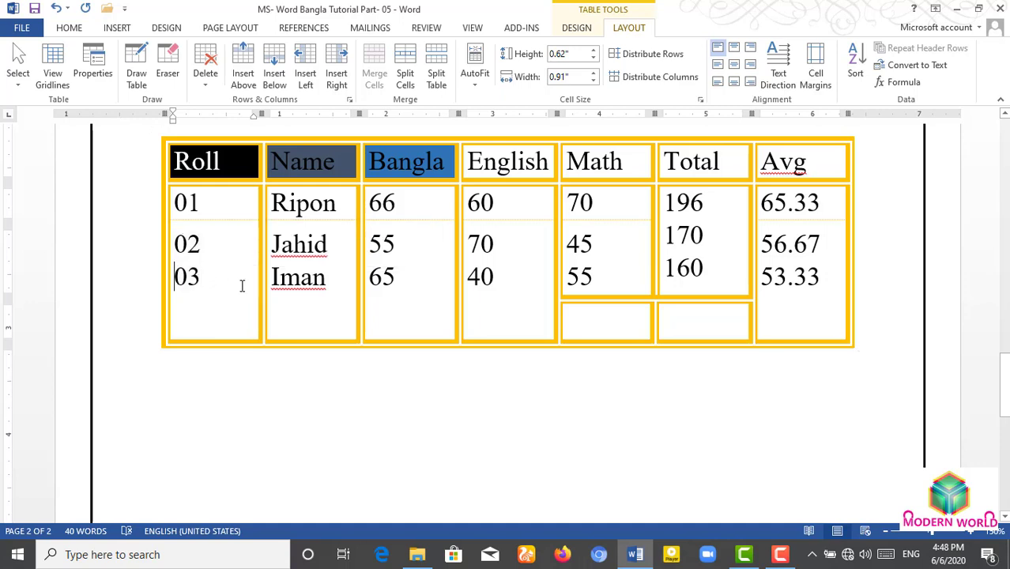
left_click_drag(178, 277, 269, 287)
- Undo the cell merges with Ctrl+Z, then redo once to restore the yellow borders
key("ctrl+z")
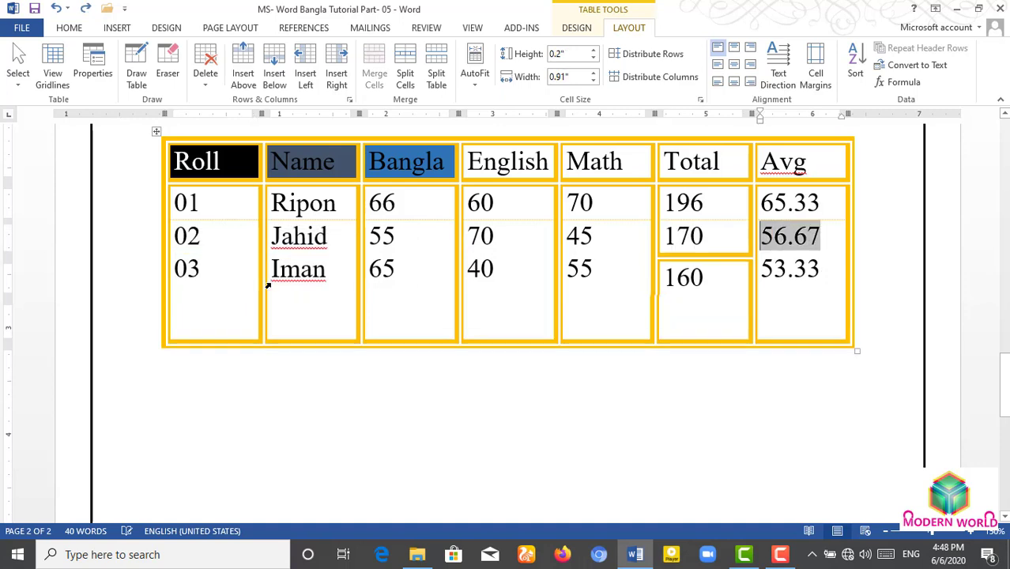
key("ctrl+z")
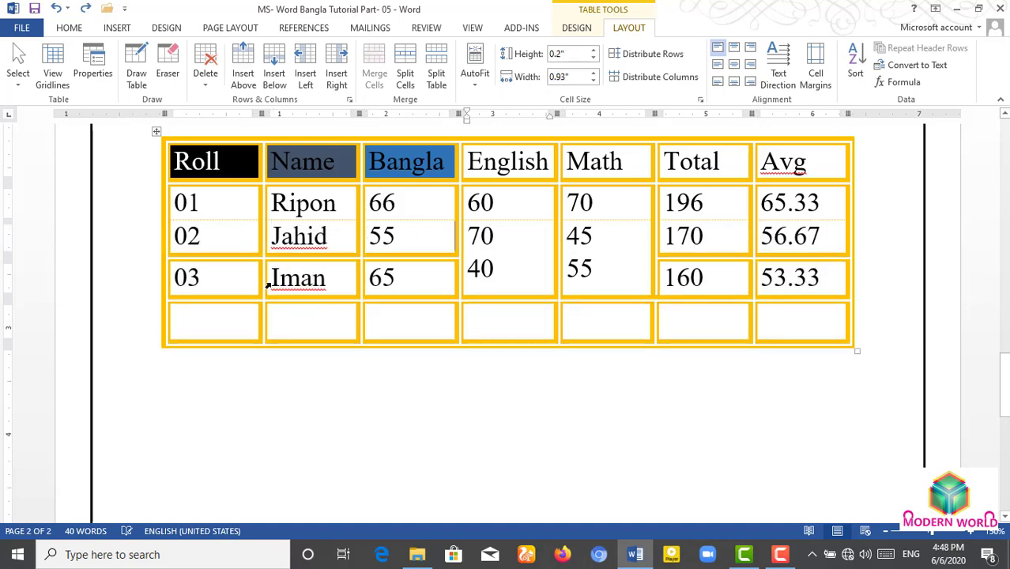
key("ctrl+z")
key("ctrl+z")
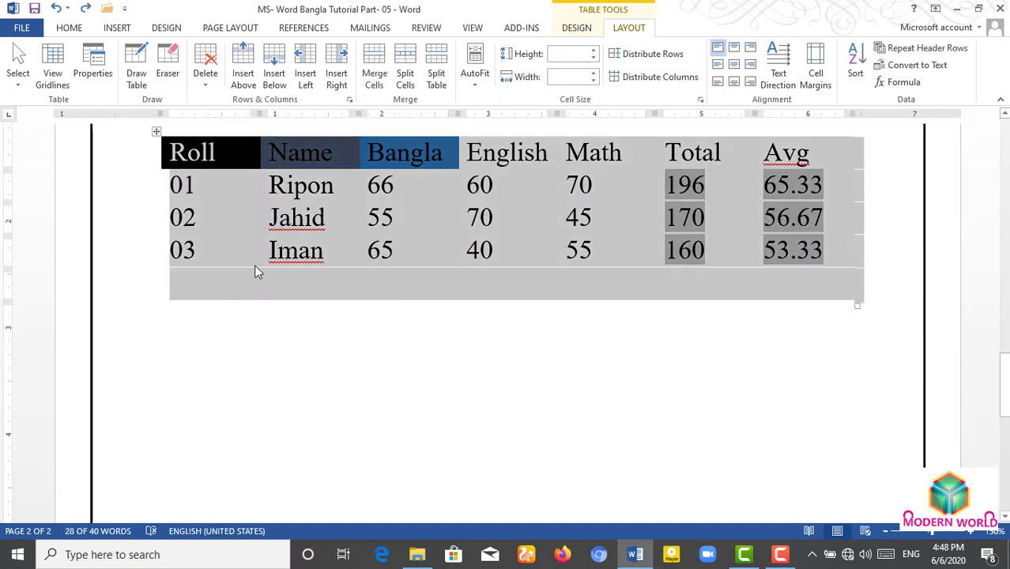
key("ctrl+y")
- Select the empty bottom-left Roll cell and open the Delete Cells dialog
left_click(418, 324)
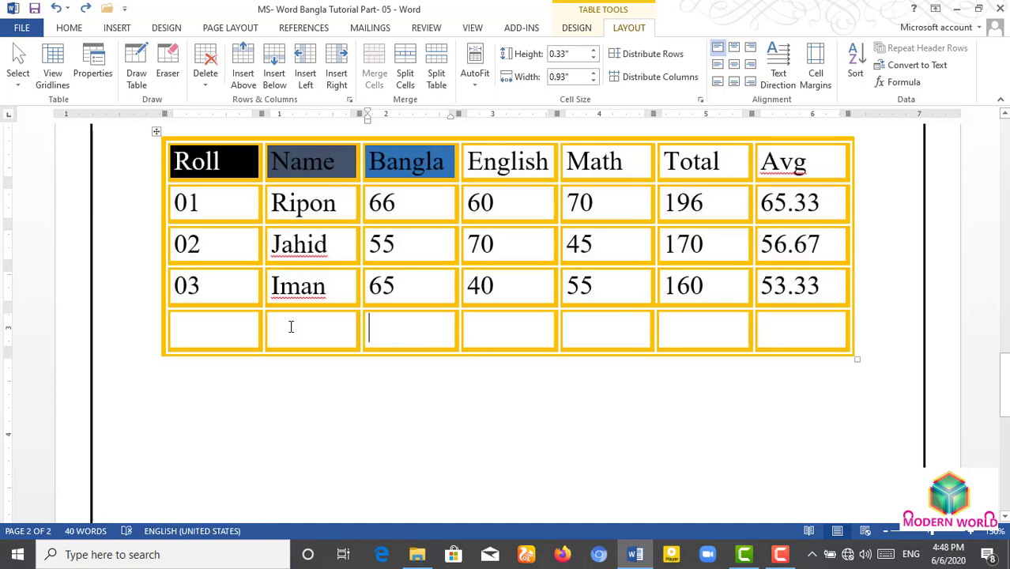
double_click(200, 324)
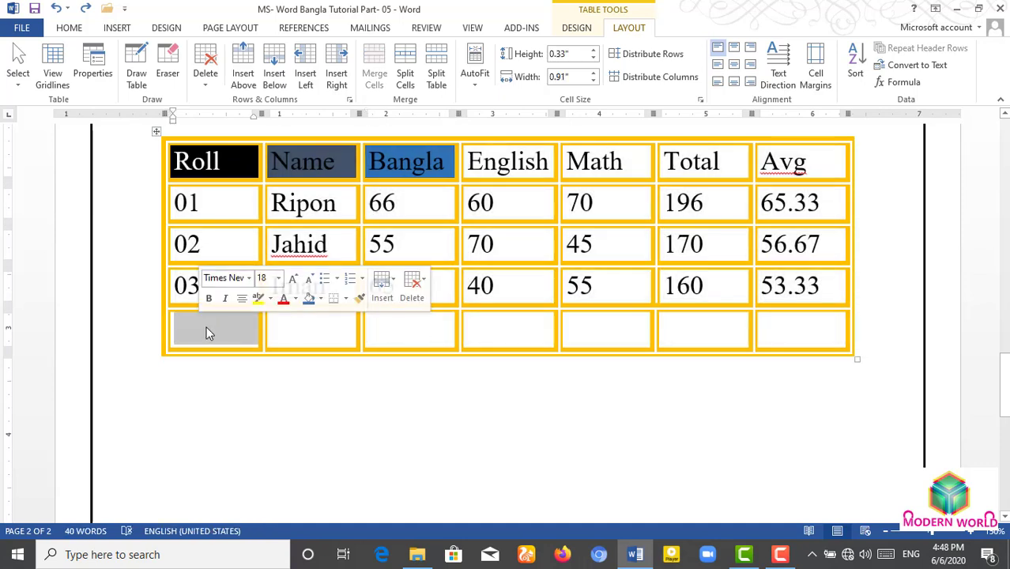
left_click(209, 82)
left_click(233, 102)
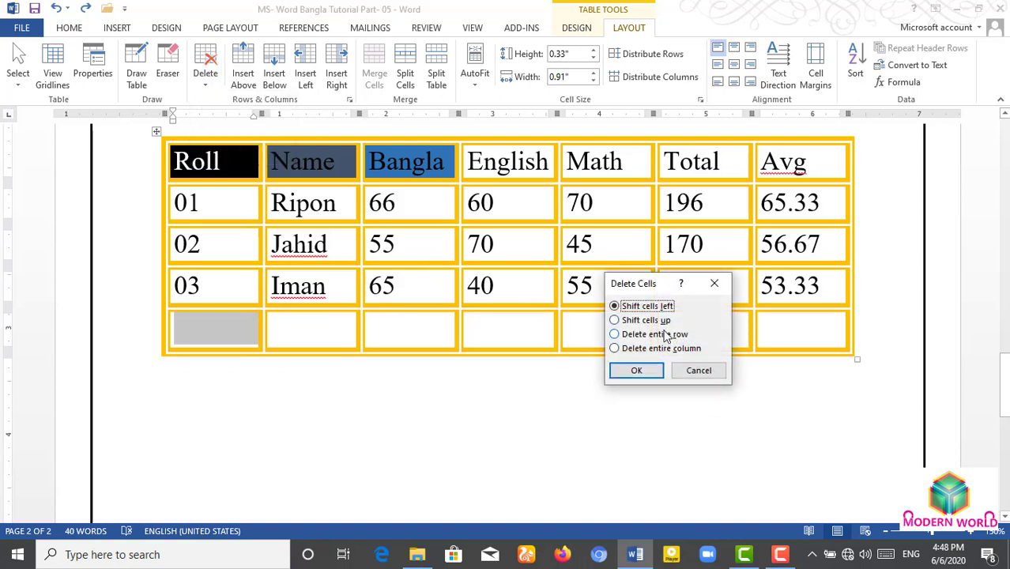
- Try deleting the empty bottom-left cell with the shift-cells-left and shift-cells-up options
left_click_drag(651, 287, 354, 318)
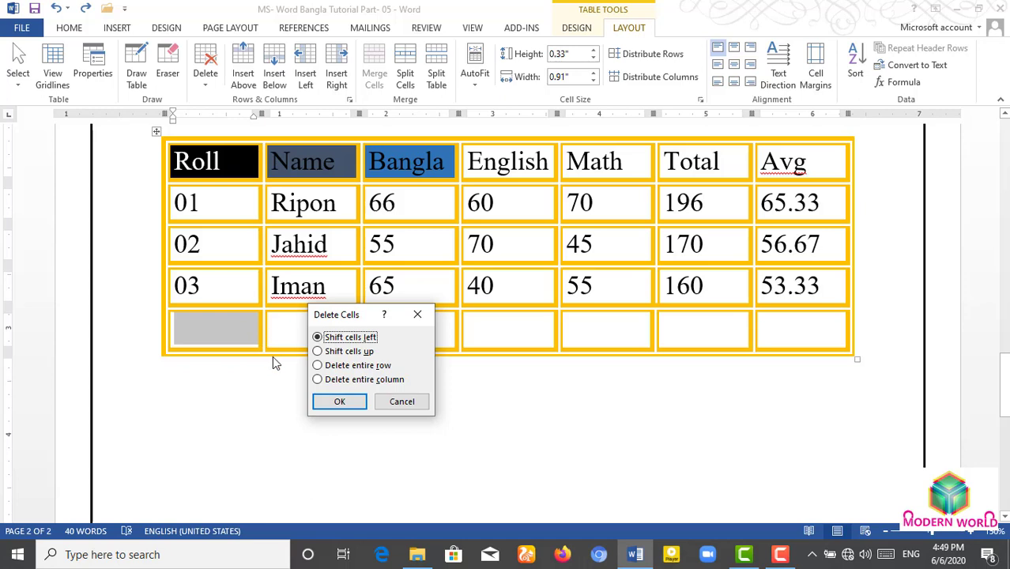
left_click(355, 404)
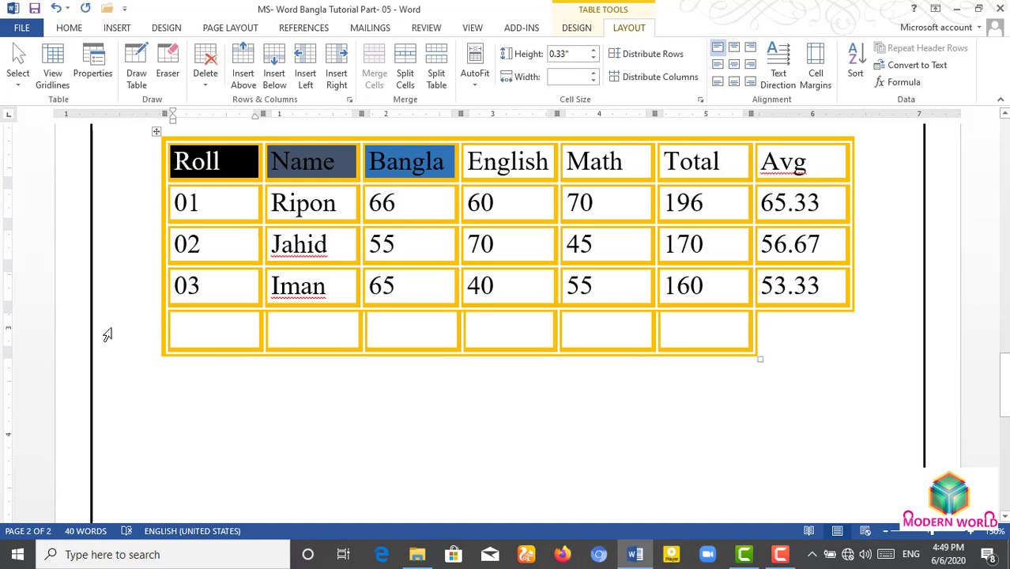
left_click_drag(192, 331, 278, 335)
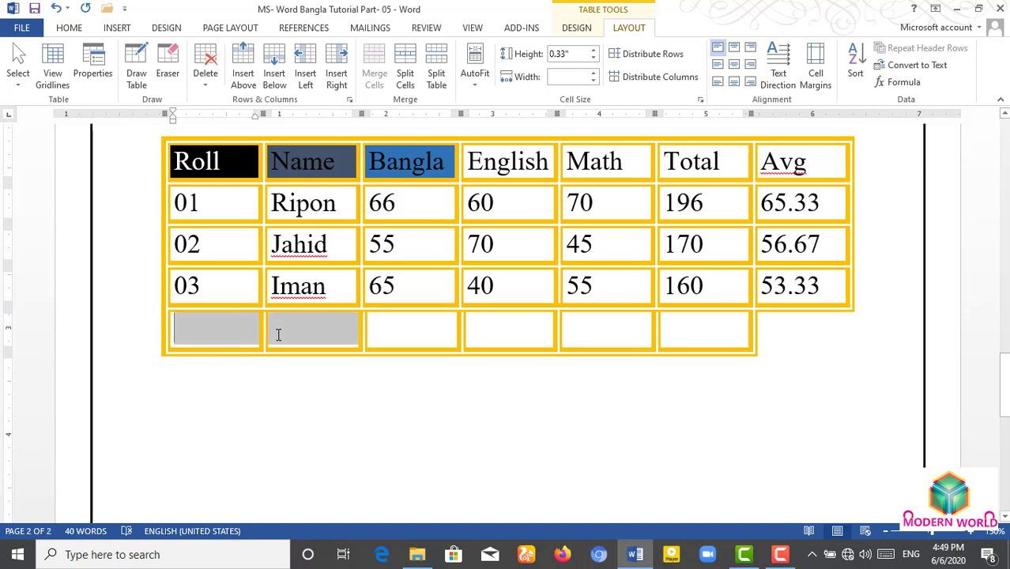
left_click(252, 329)
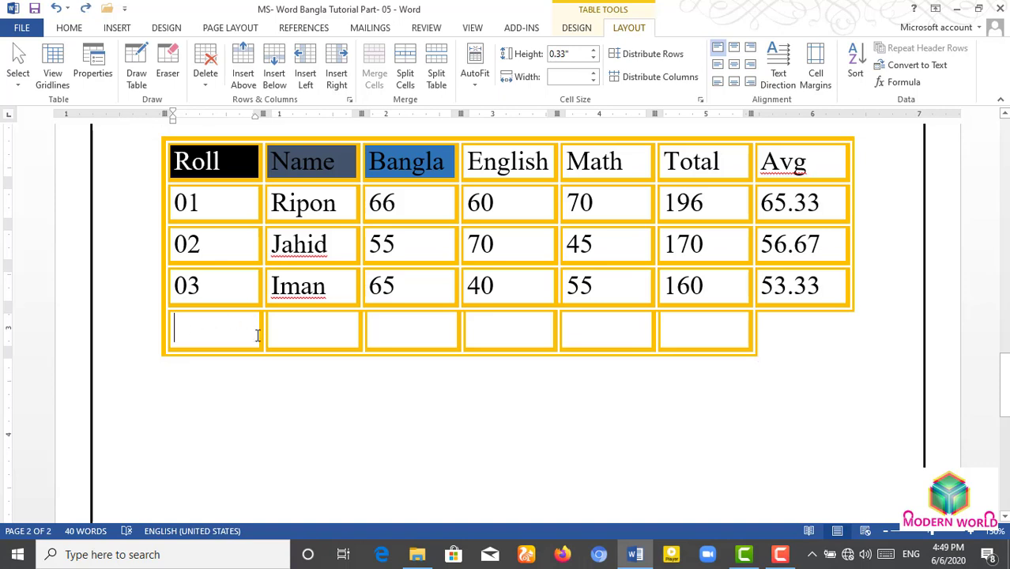
left_click(237, 331)
double_click(234, 327)
key("BackSpace")
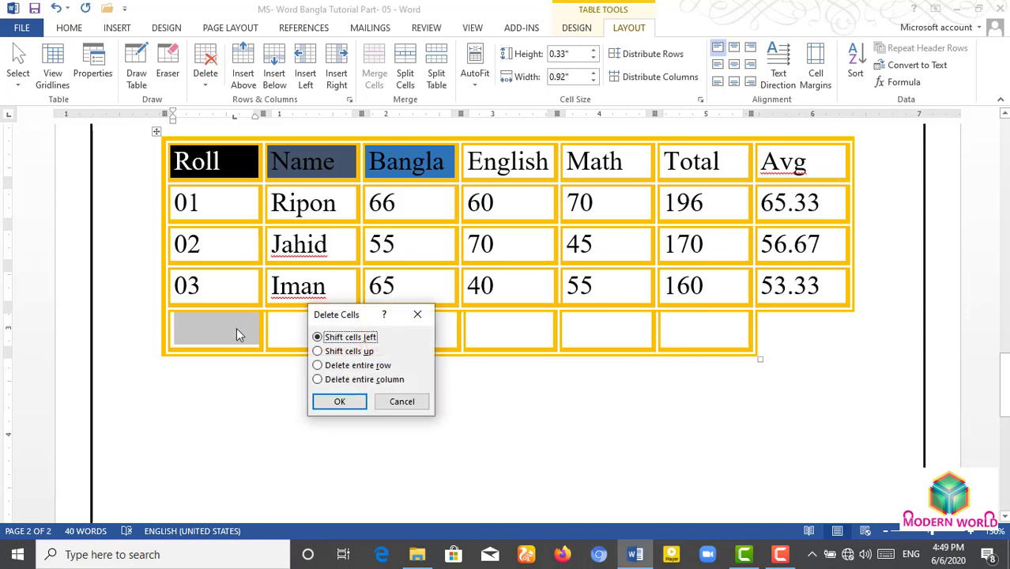
left_click(342, 351)
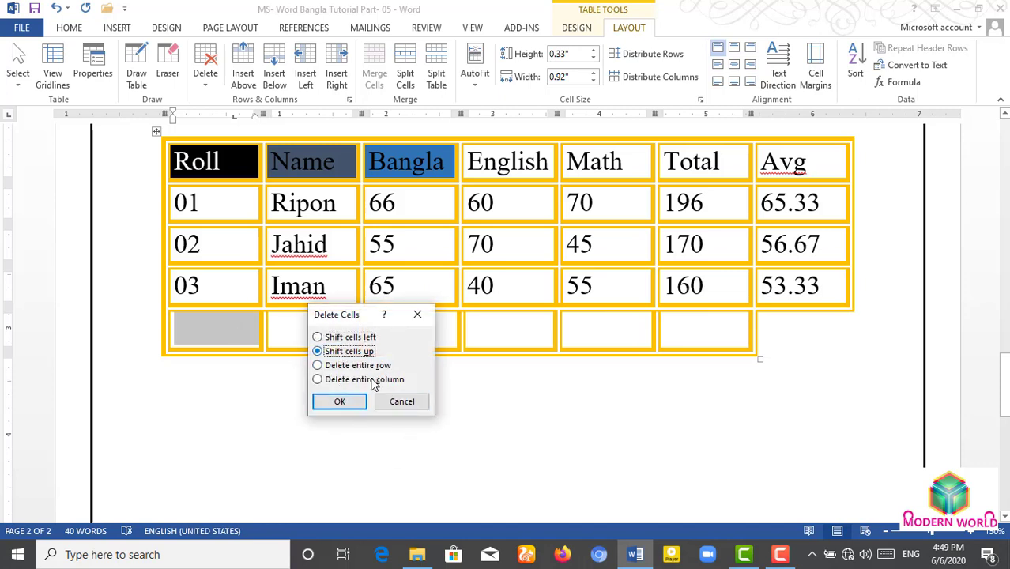
left_click(339, 402)
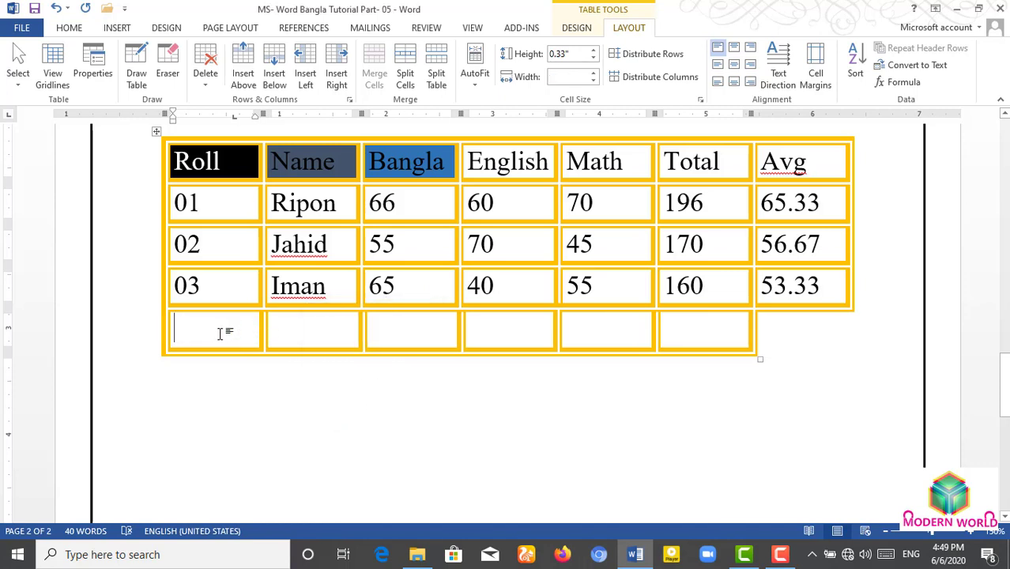
- Delete the empty last row using the 'Delete entire row' option
left_click_drag(185, 324, 283, 334)
left_click(246, 329)
double_click(241, 325)
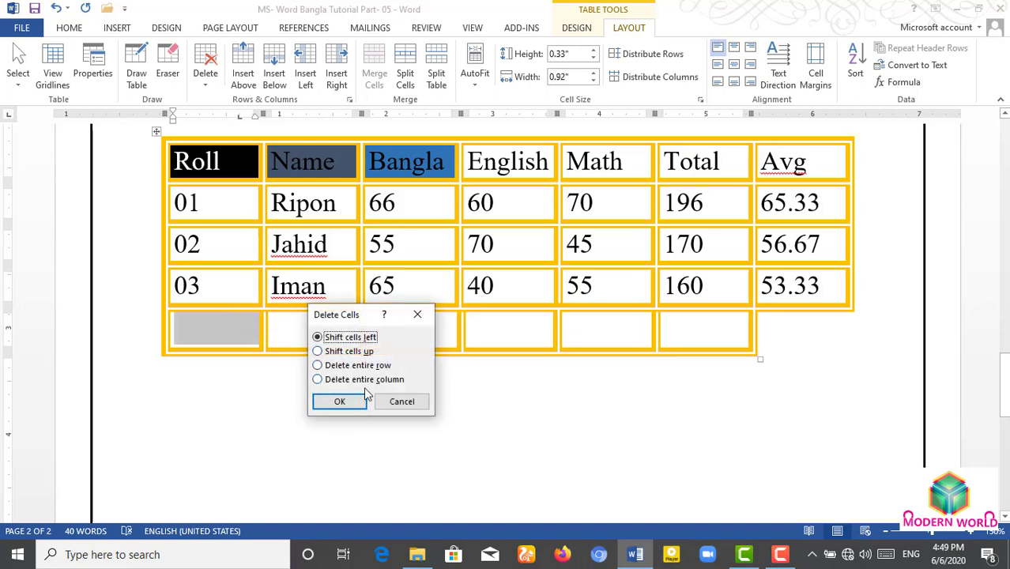
left_click(344, 352)
left_click(366, 366)
left_click(339, 401)
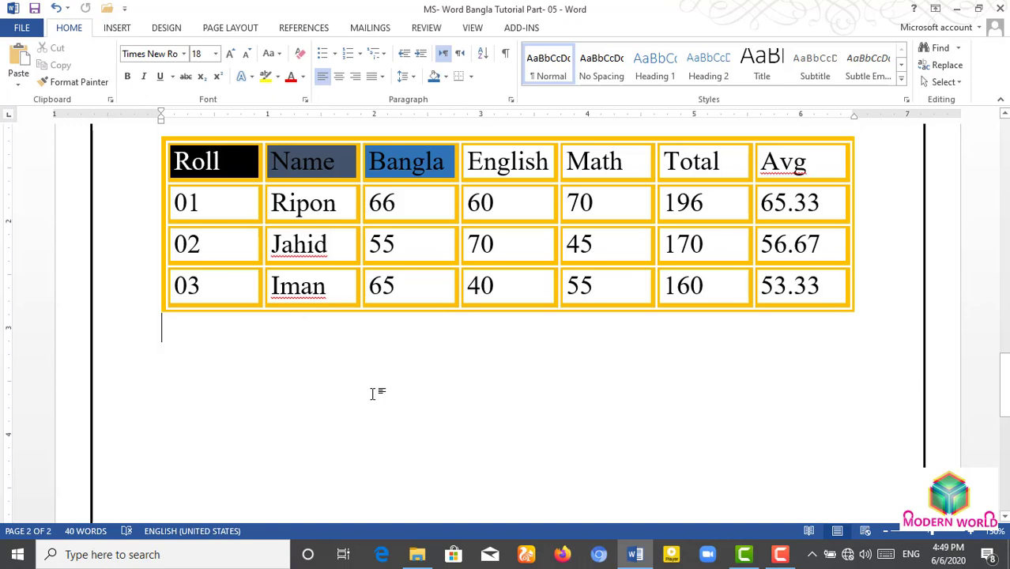
left_click_drag(844, 286, 506, 286)
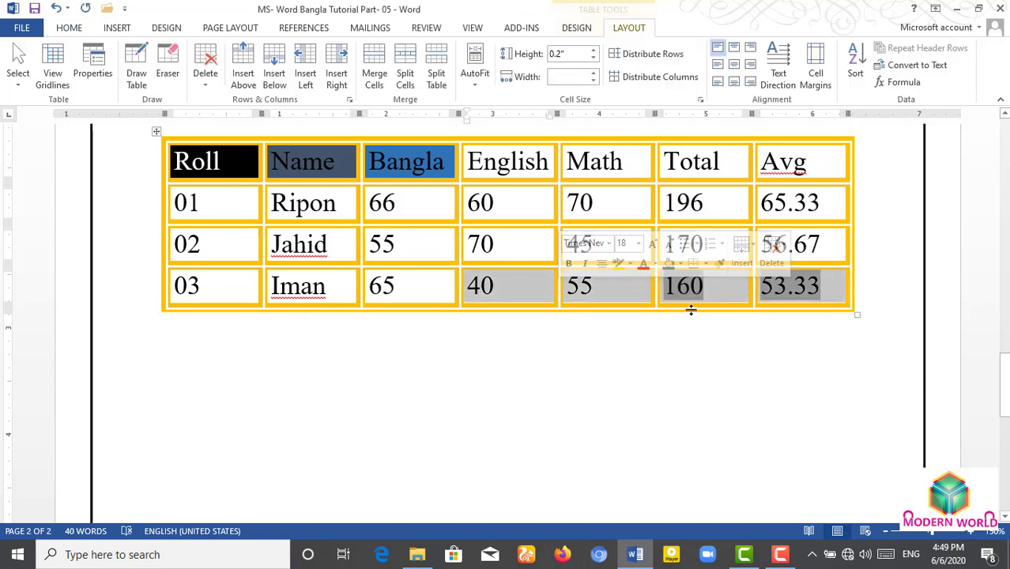
left_click(566, 288)
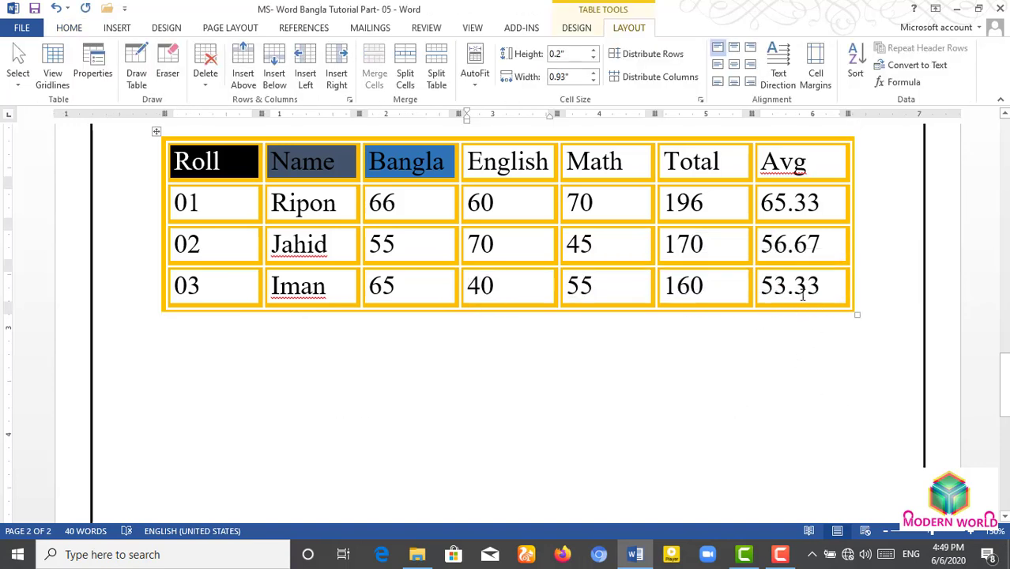
left_click(831, 275)
key("Return")
key("Return")
key("Return")
key("Return")
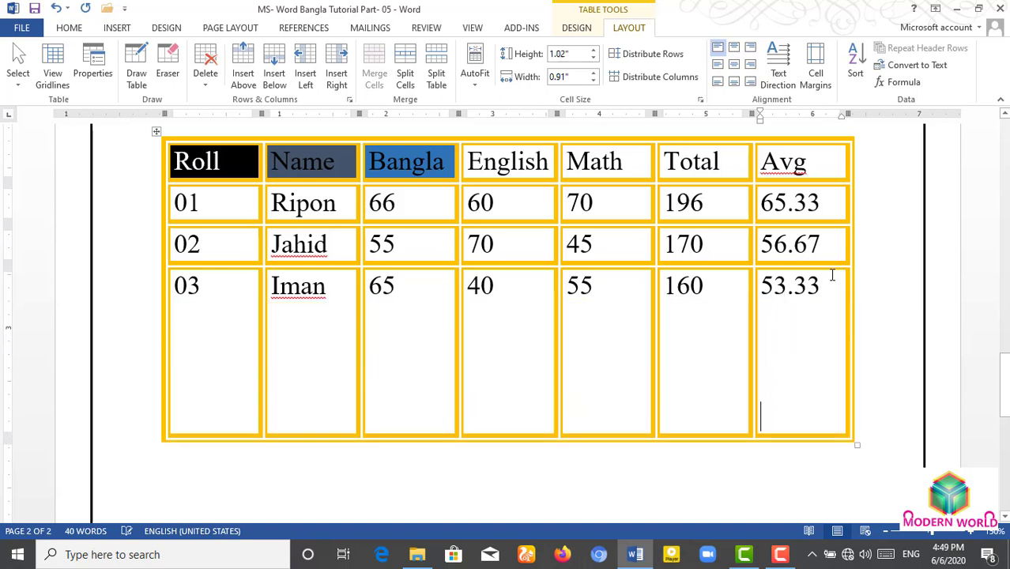
key("BackSpace")
key("BackSpace")
key("BackSpace")
key("BackSpace")
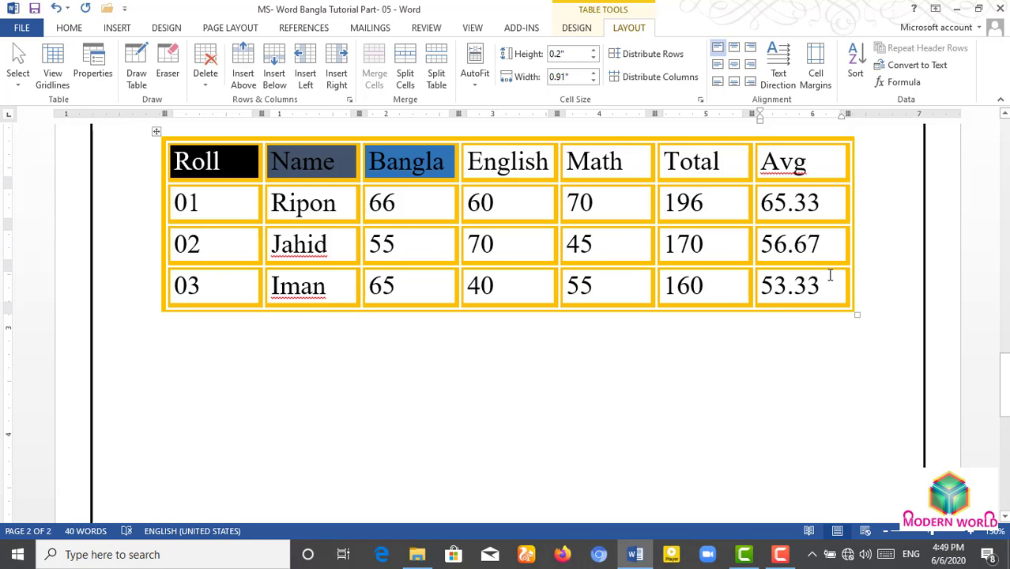
key("Tab")
key("Tab")
key("Tab")
key("Tab")
key("Tab")
key("Tab")
key("Tab")
key("Tab")
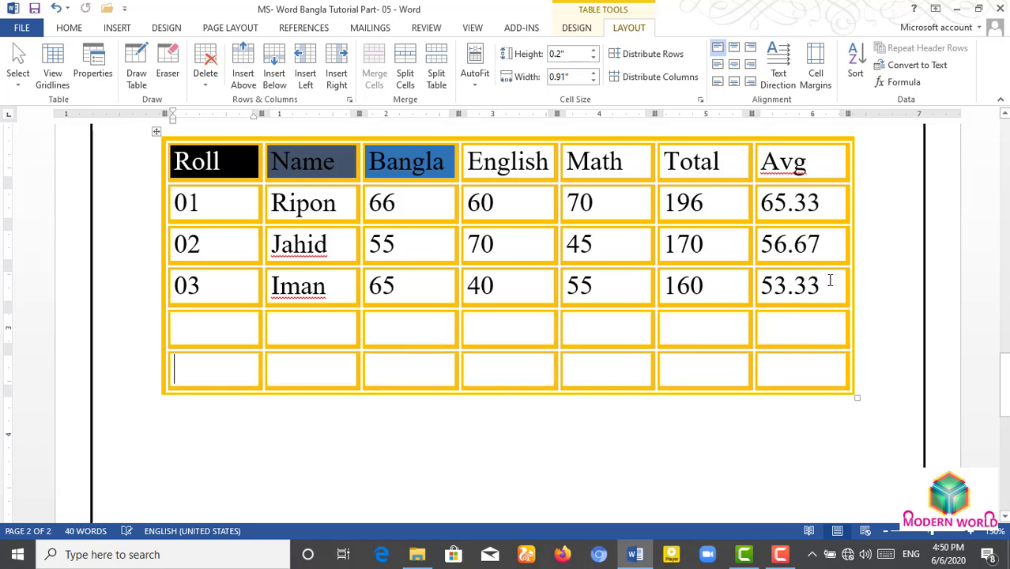
key("Tab")
key("Tab")
key("Tab")
key("Tab")
key("Tab")
key("Tab")
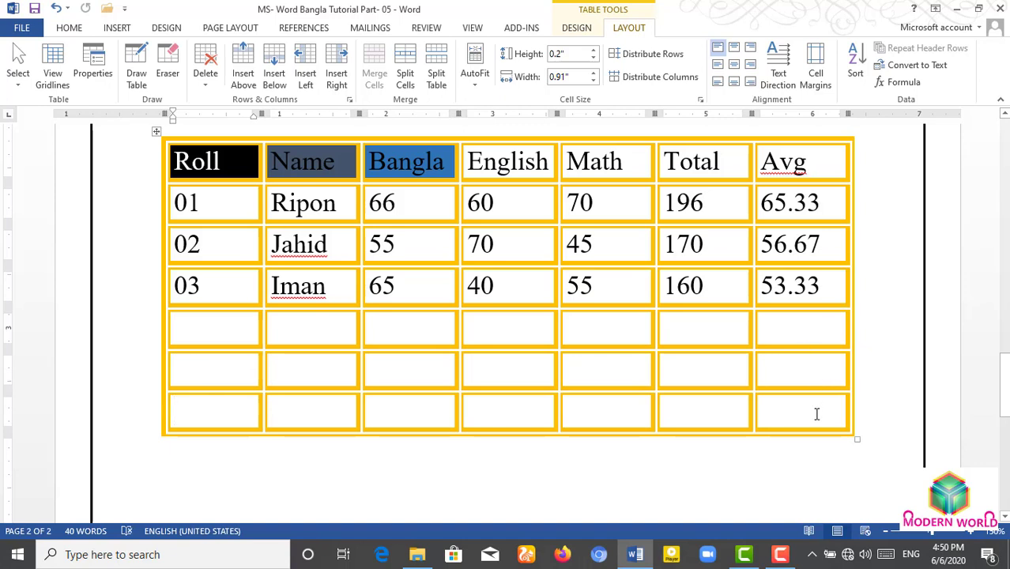
left_click_drag(816, 414, 227, 337)
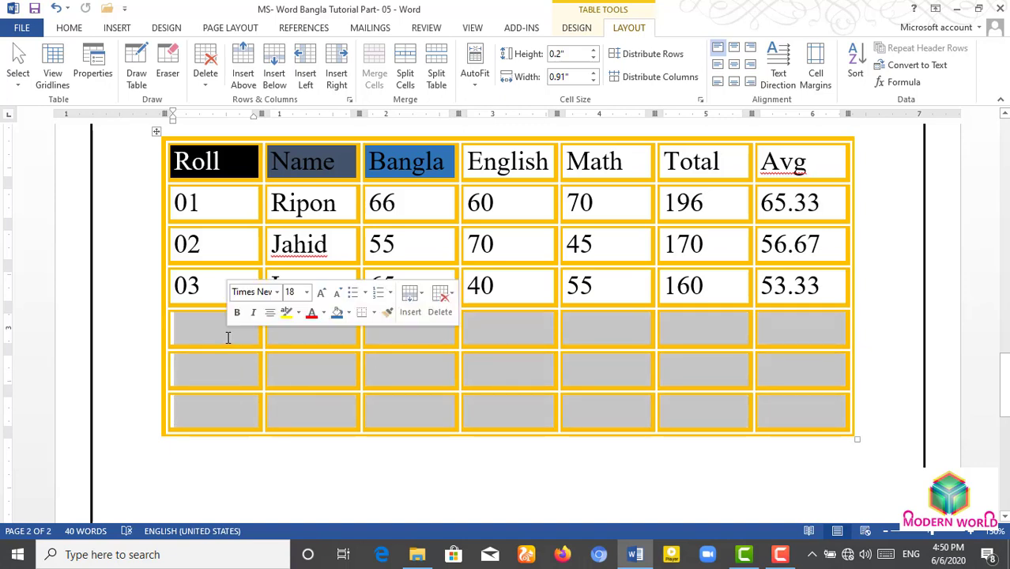
key("BackSpace")
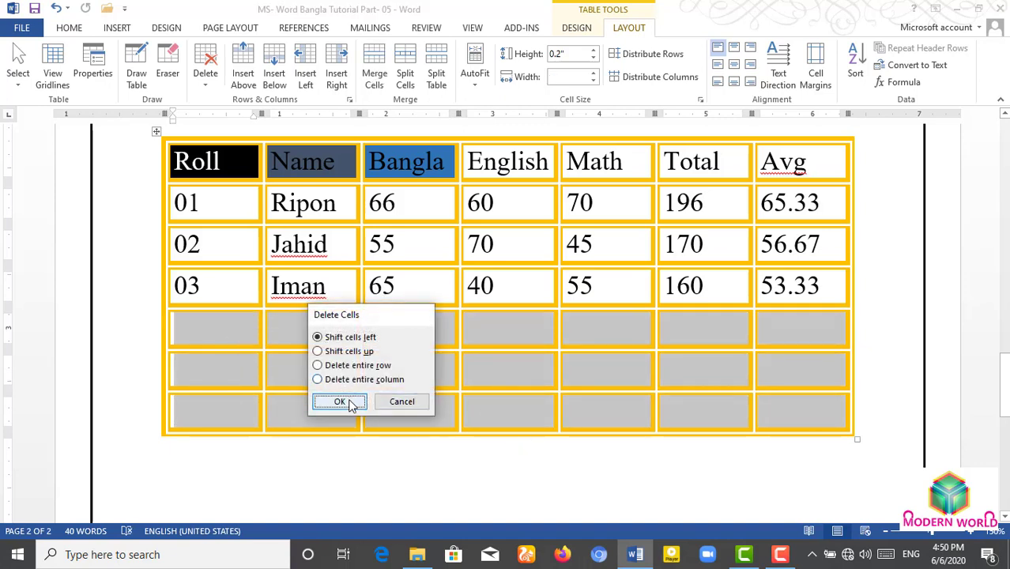
left_click(351, 404)
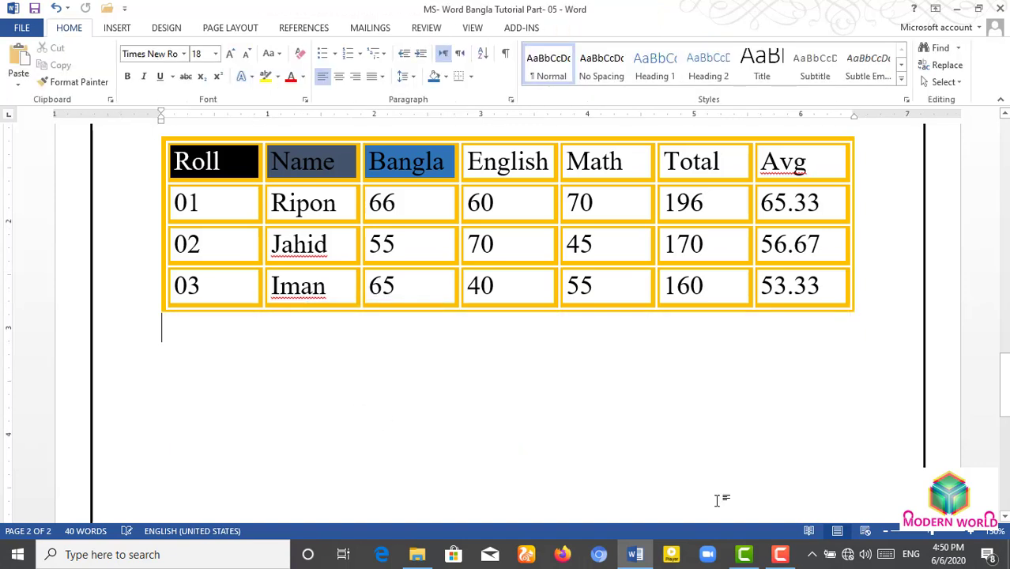
left_click(451, 280)
left_click(625, 30)
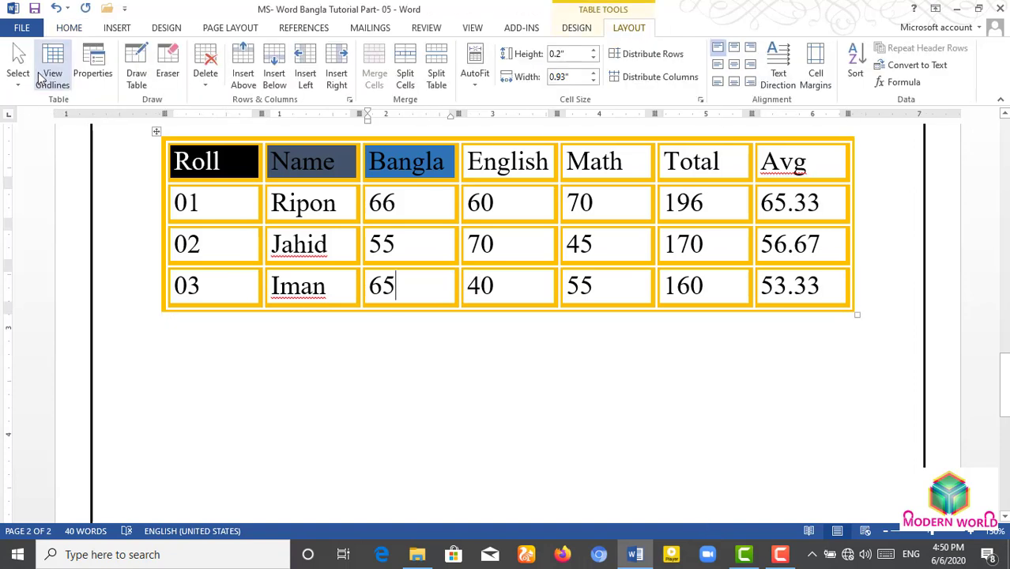
left_click(206, 79)
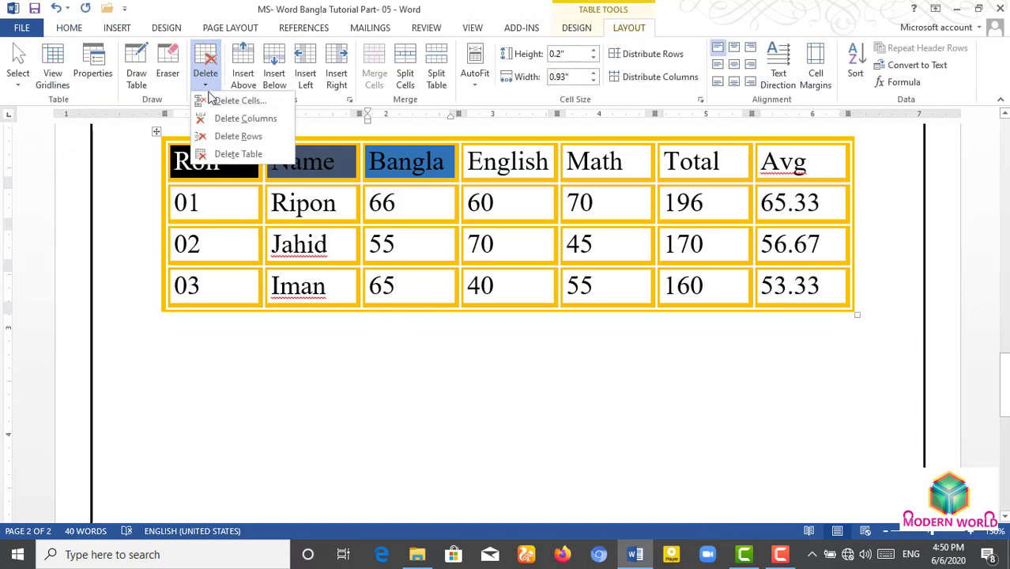
left_click(207, 86)
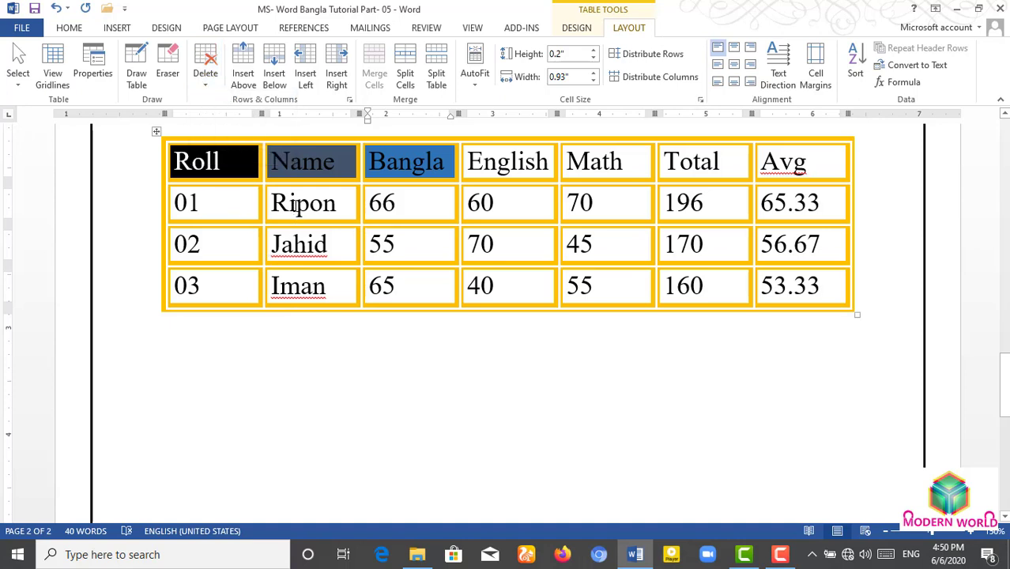
left_click_drag(326, 202, 423, 212)
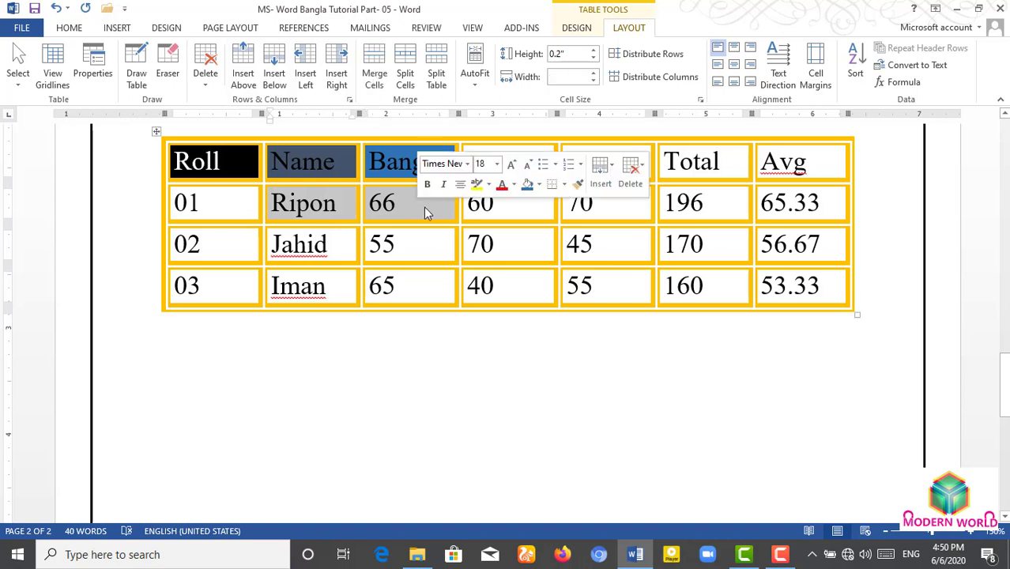
key("BackSpace")
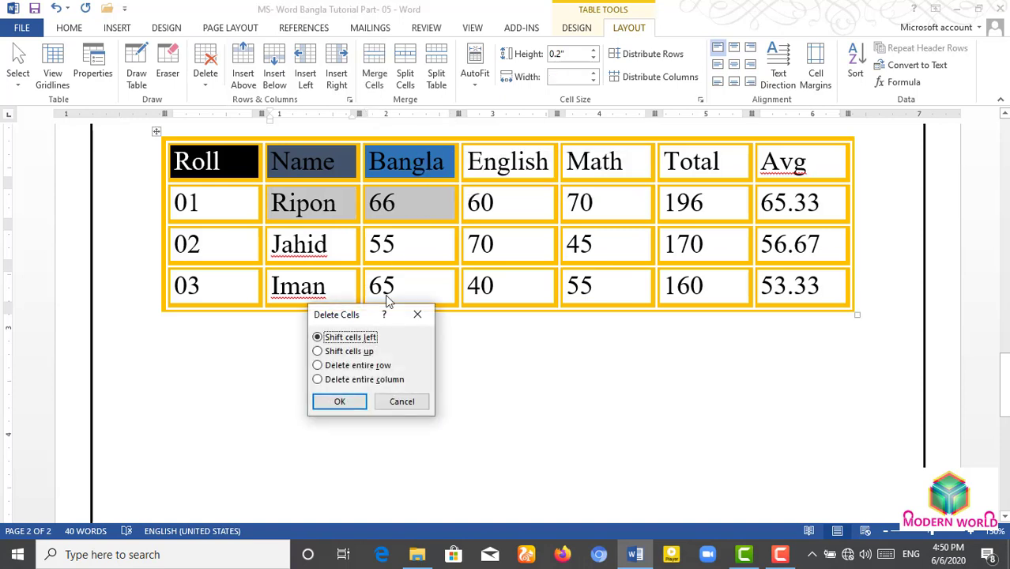
key("Return")
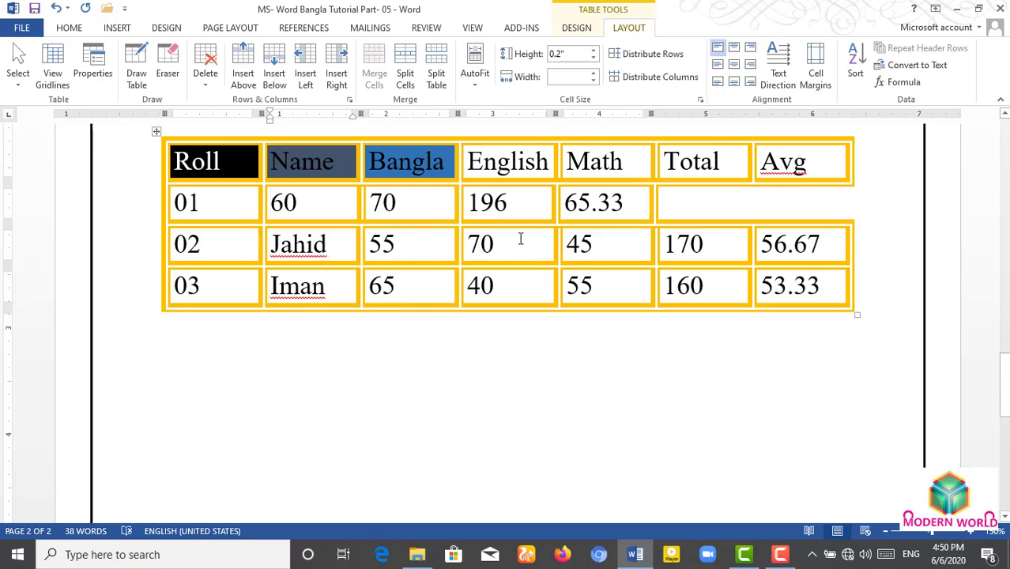
key("ctrl+z")
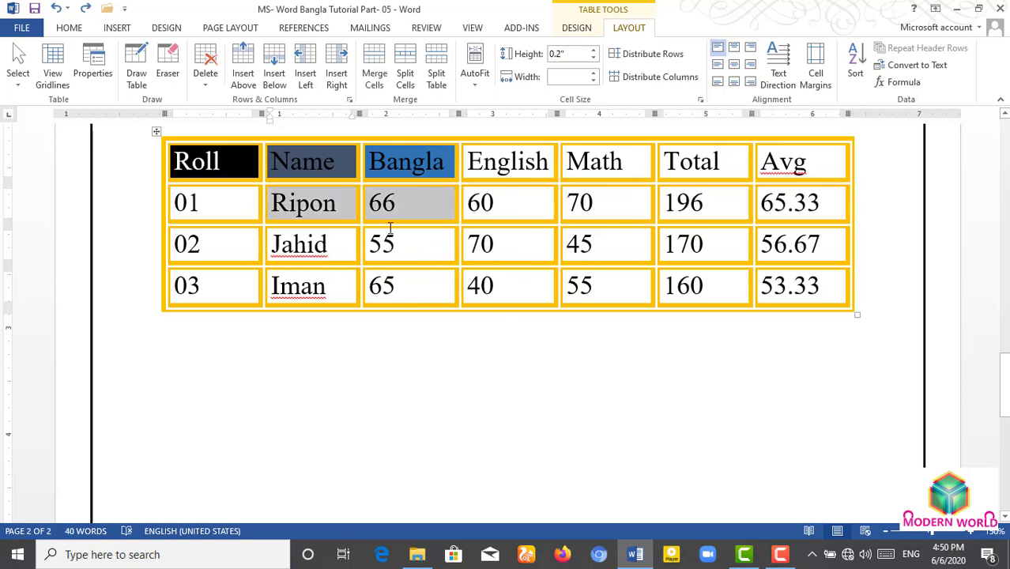
- Clear the name Ripon and the mark 66 from row 01
left_click(415, 209)
key("BackSpace")
key("BackSpace")
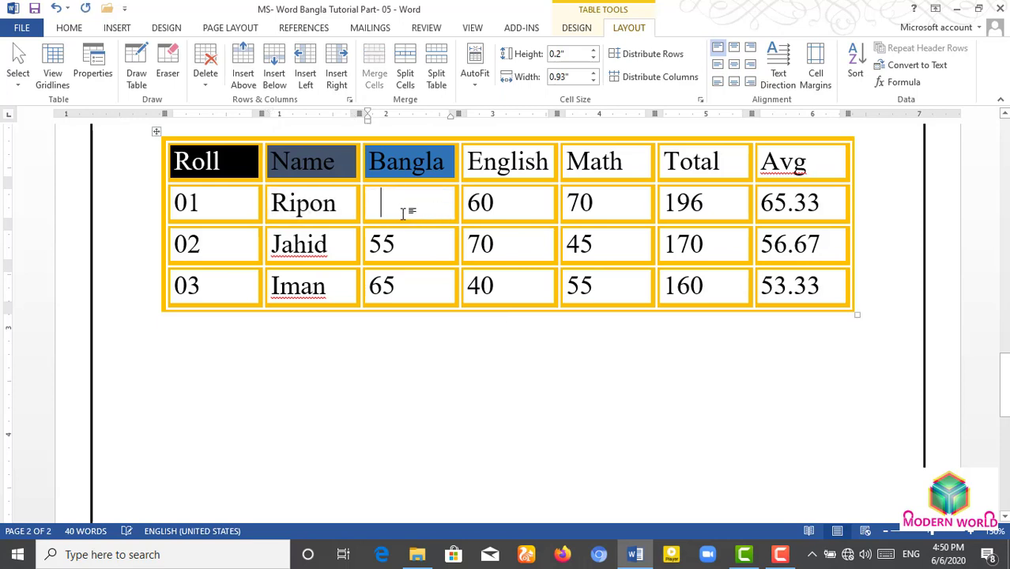
left_click_drag(338, 207, 271, 207)
key("BackSpace")
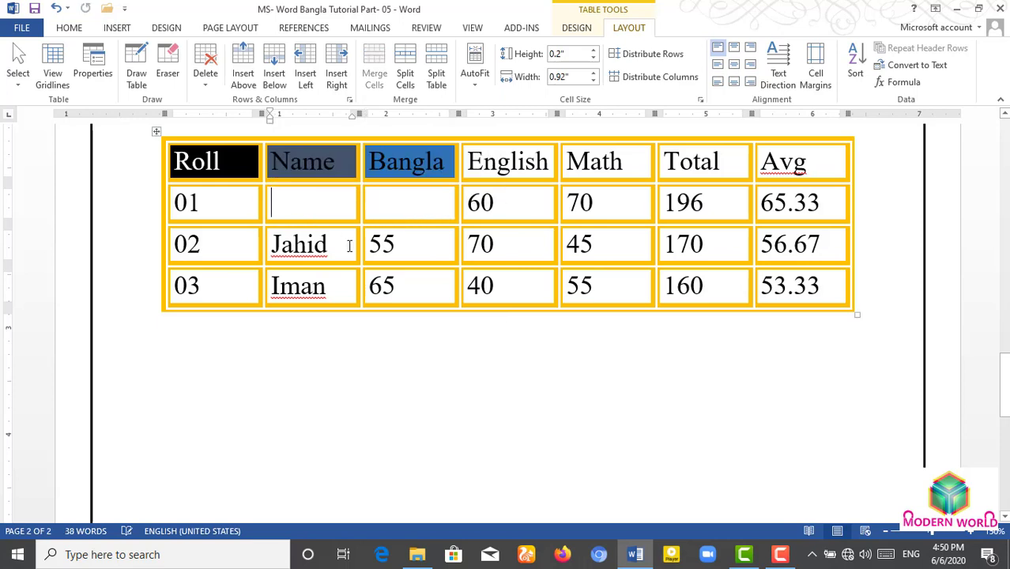
- Erase row 01's cell borders from Name through Total to merge them
left_click(178, 70)
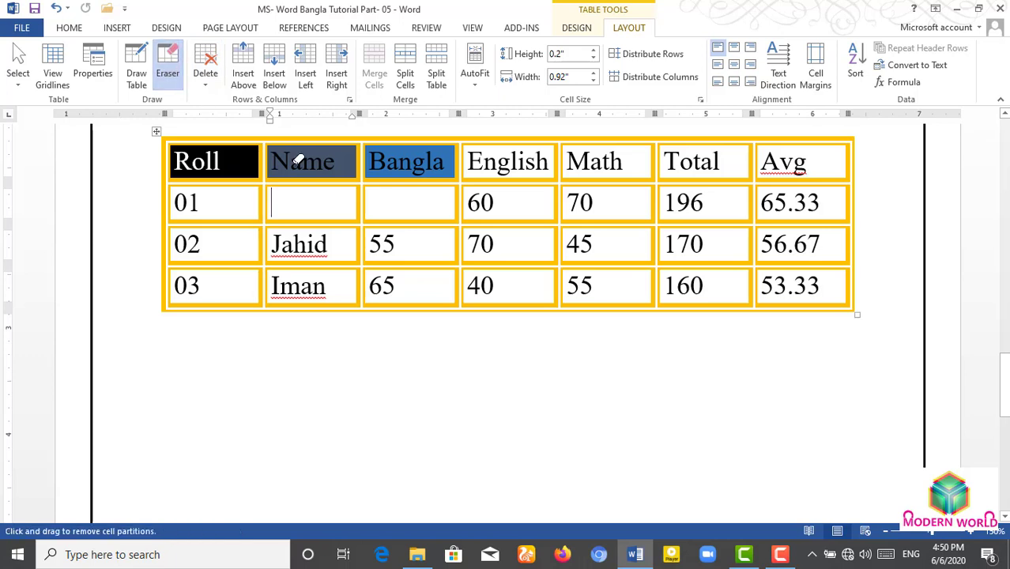
left_click(358, 204)
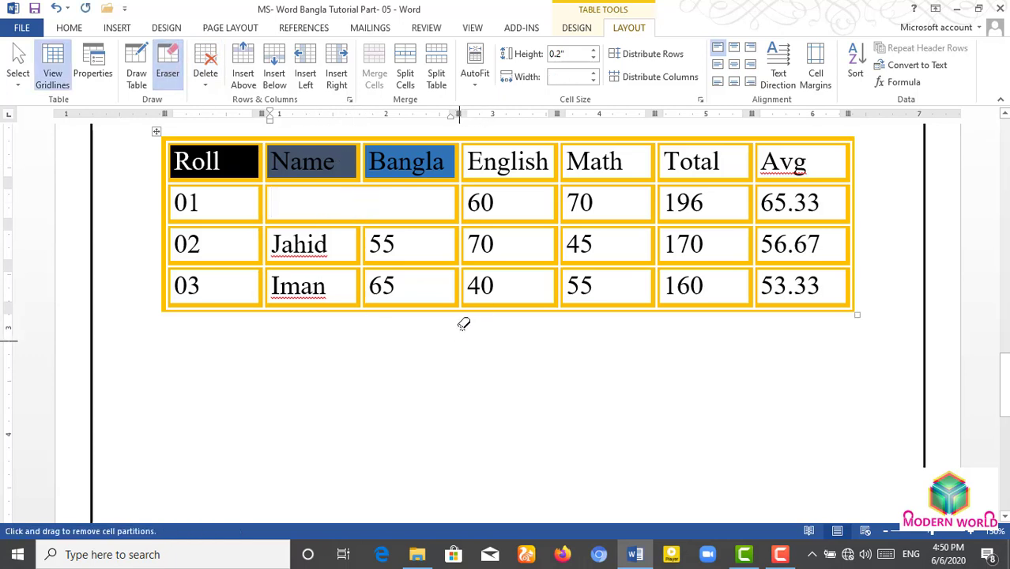
left_click(458, 203)
left_click(563, 196)
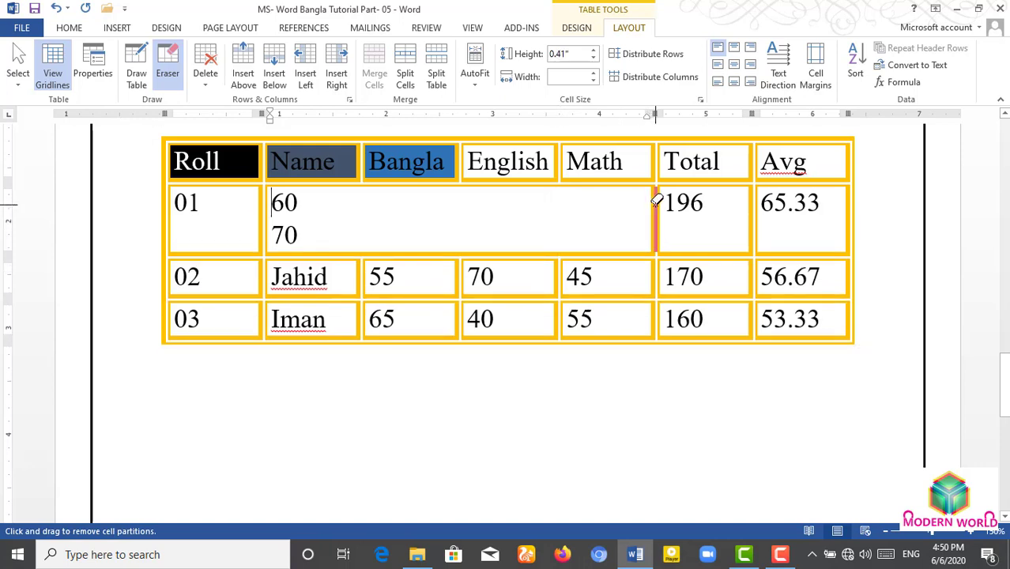
left_click(654, 207)
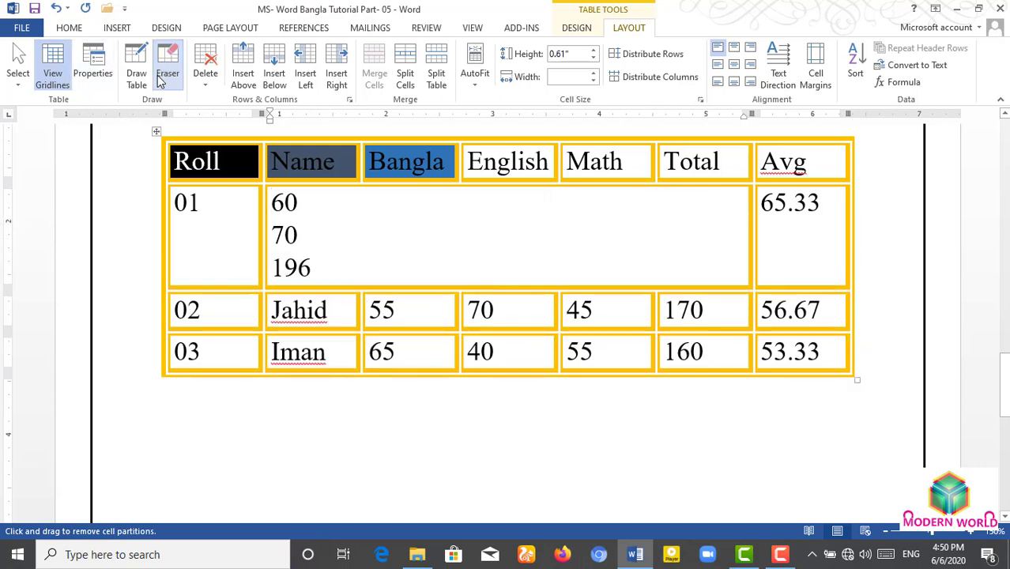
key("Escape")
- Replace the leftover numbers 60, 70 and 196 with centred text 'Mark Sheet'
left_click_drag(341, 277, 278, 221)
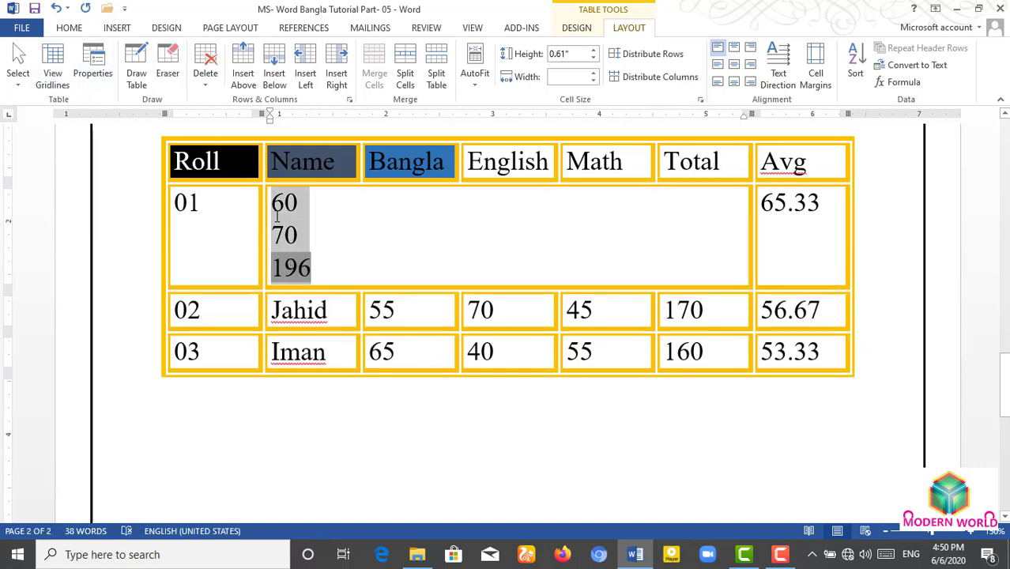
key("Delete")
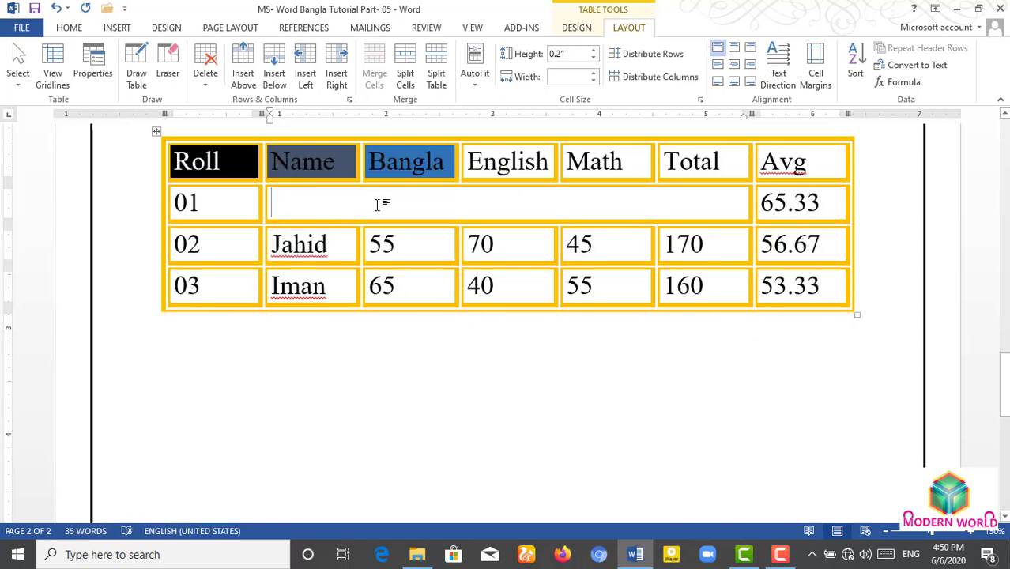
type("hfjfh")
key("BackSpace")
key("BackSpace")
key("BackSpace")
key("BackSpace")
key("BackSpace")
type("Marer")
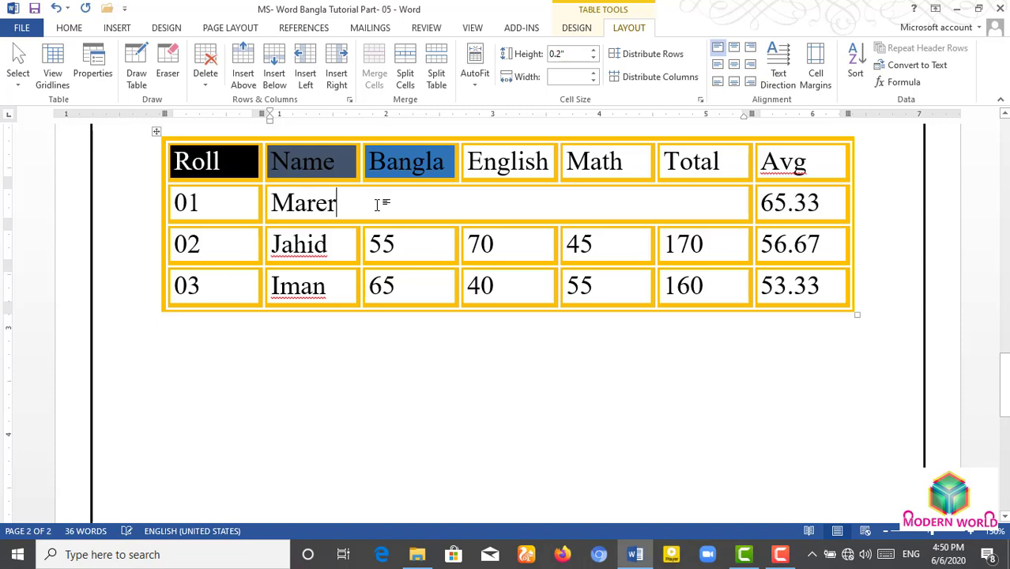
key("BackSpace")
key("BackSpace")
type("k S")
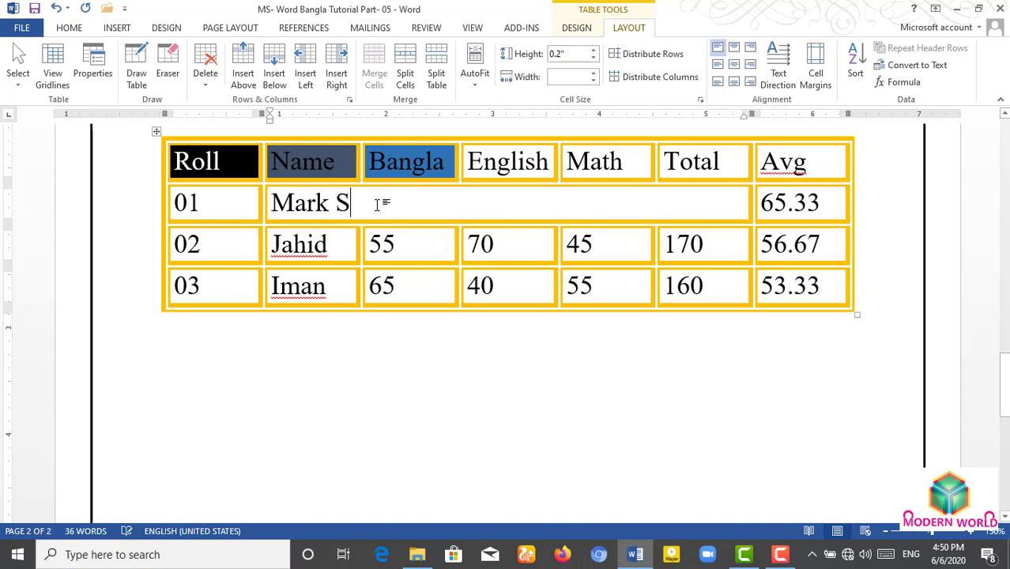
type("heet")
key("ctrl+e")
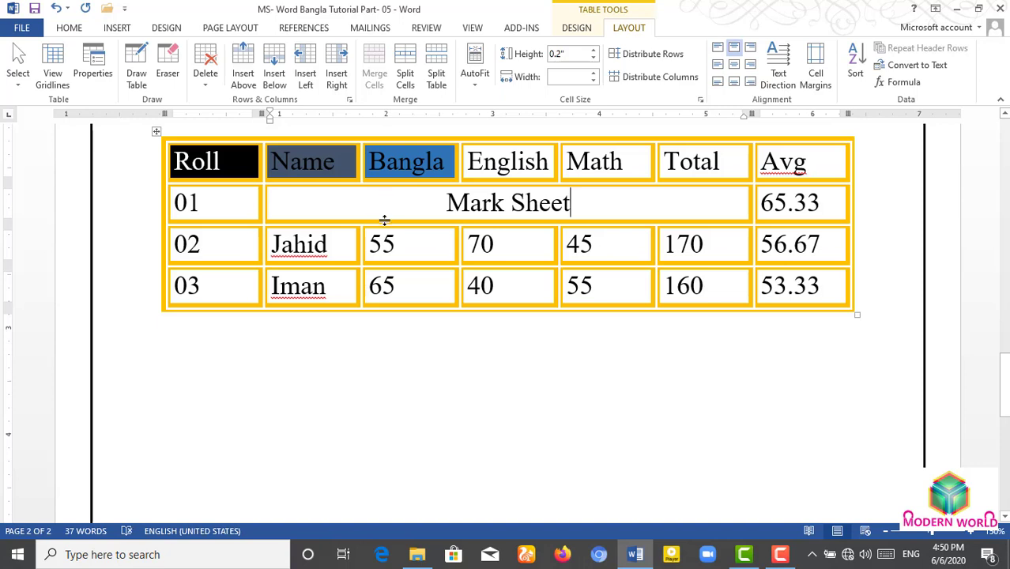
- Insert an empty row above the Roll-to-Avg header row, redoing it after an undo
left_click(528, 205)
scroll(462, 291, "up", 2)
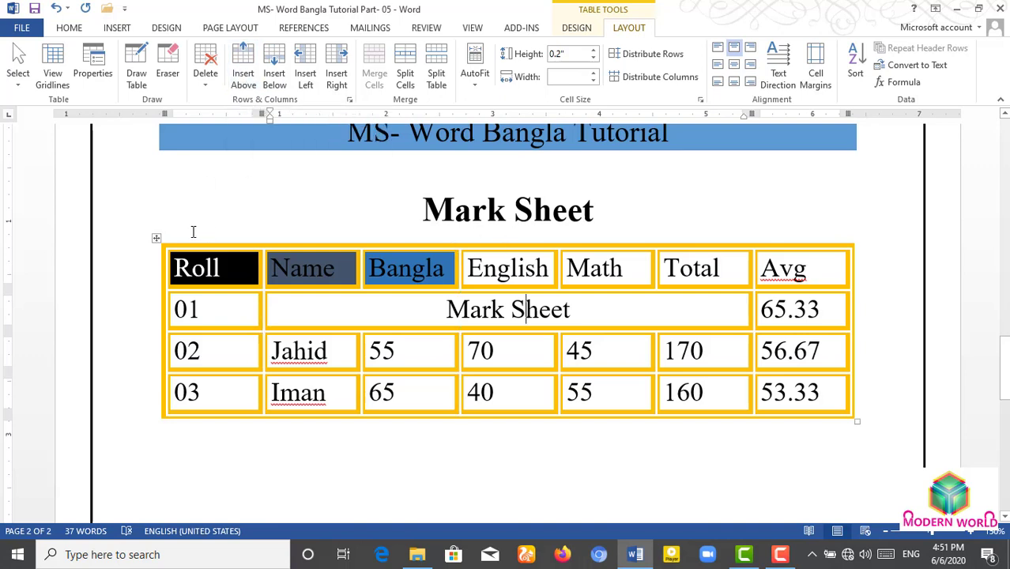
left_click_drag(197, 269, 770, 270)
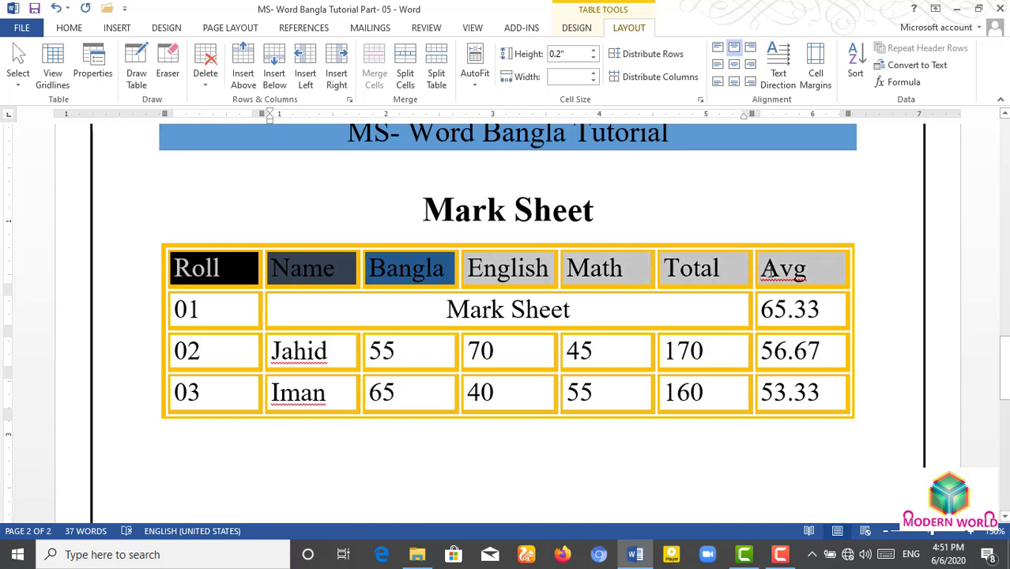
left_click(242, 63)
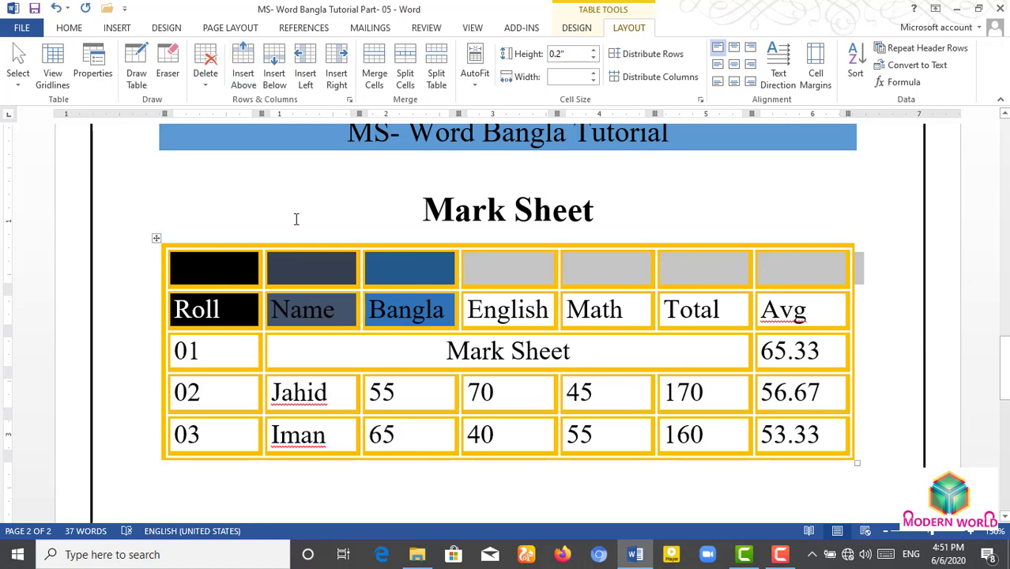
key("ctrl+z")
left_click(297, 268)
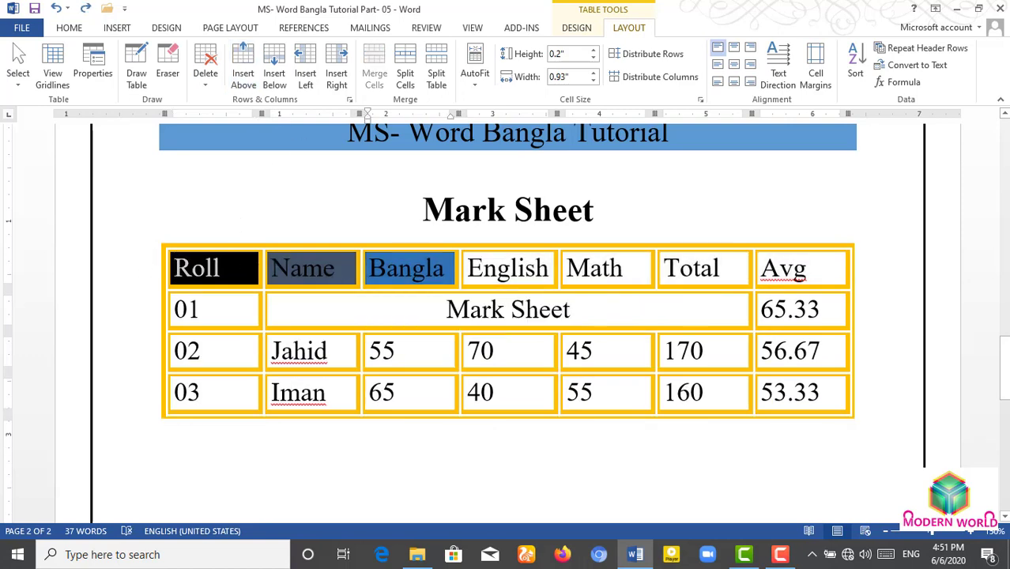
left_click(245, 73)
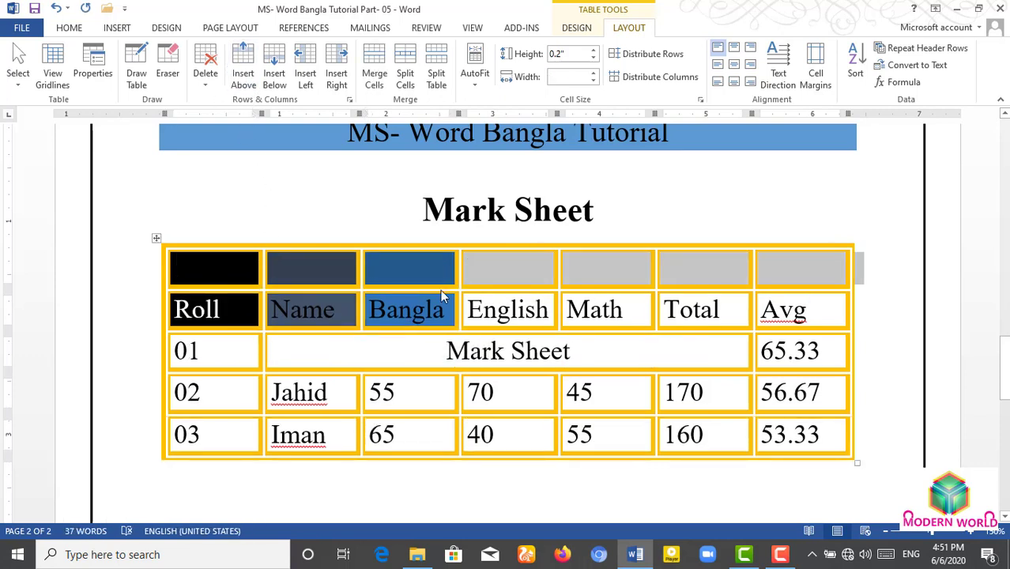
left_click(528, 303)
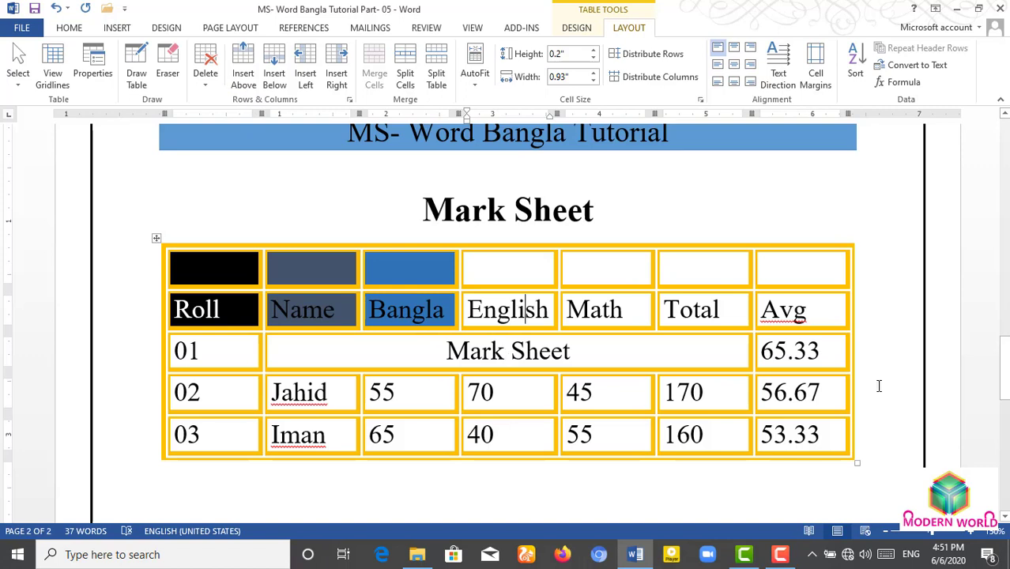
left_click(502, 431)
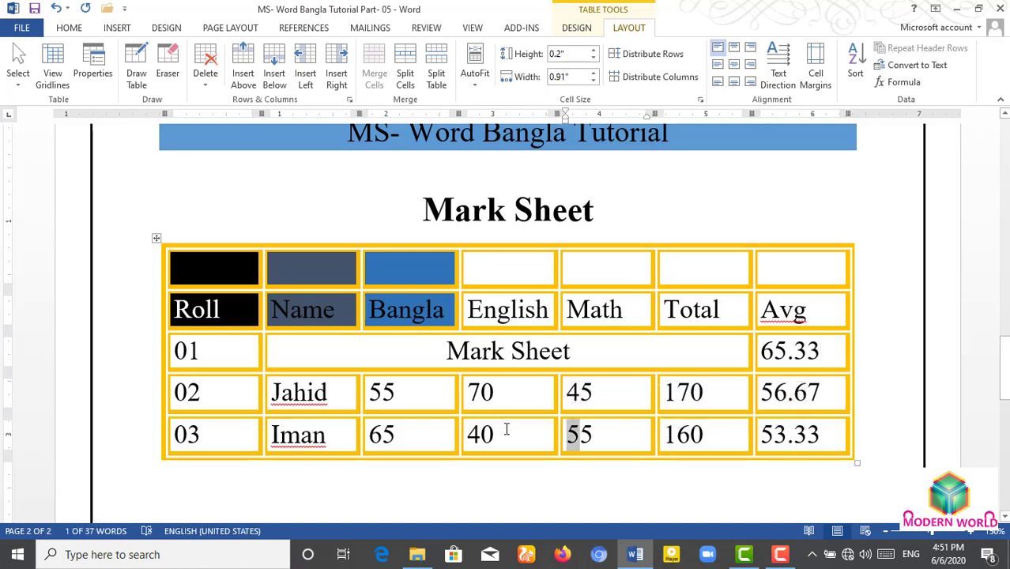
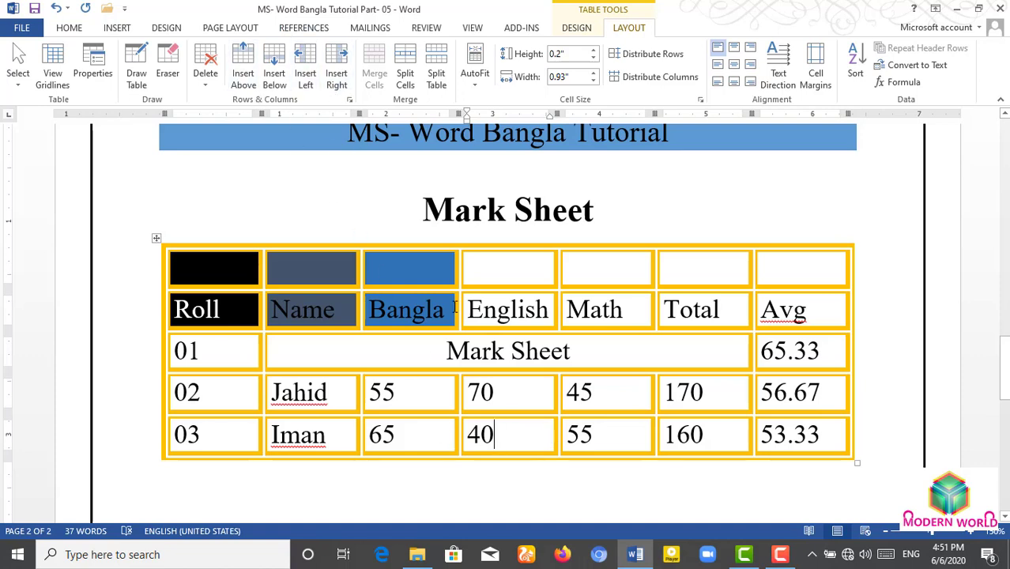
- Try adding empty rows below the table, then undo them
left_click(273, 77)
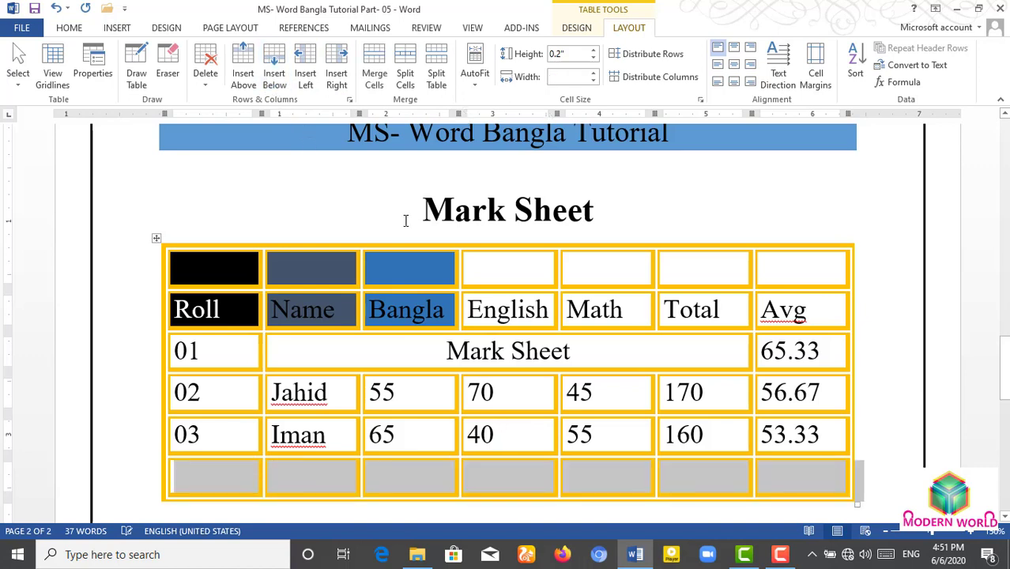
scroll(414, 223, "down", 1)
left_click(281, 66)
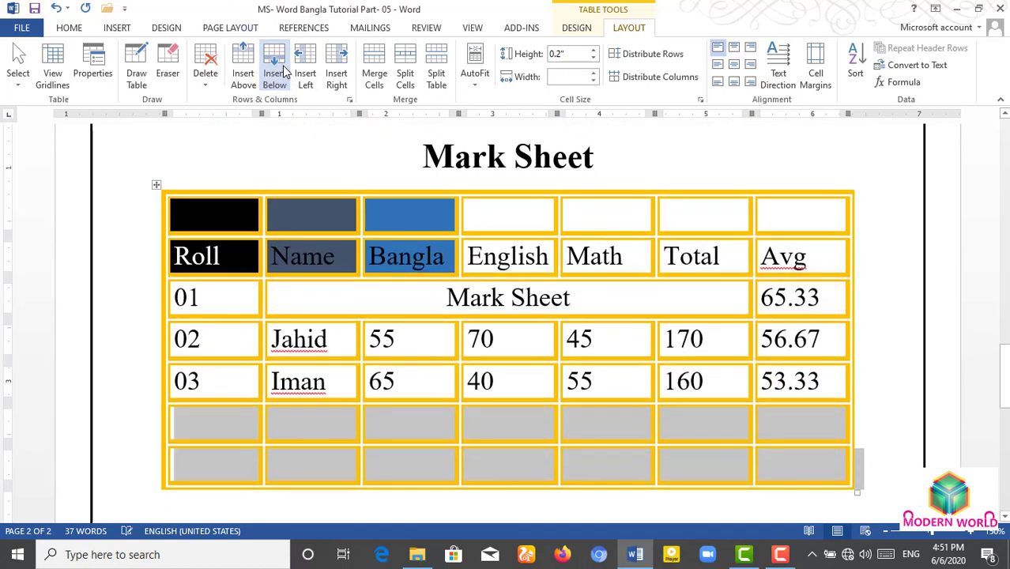
key("ctrl+z")
key("ctrl+z")
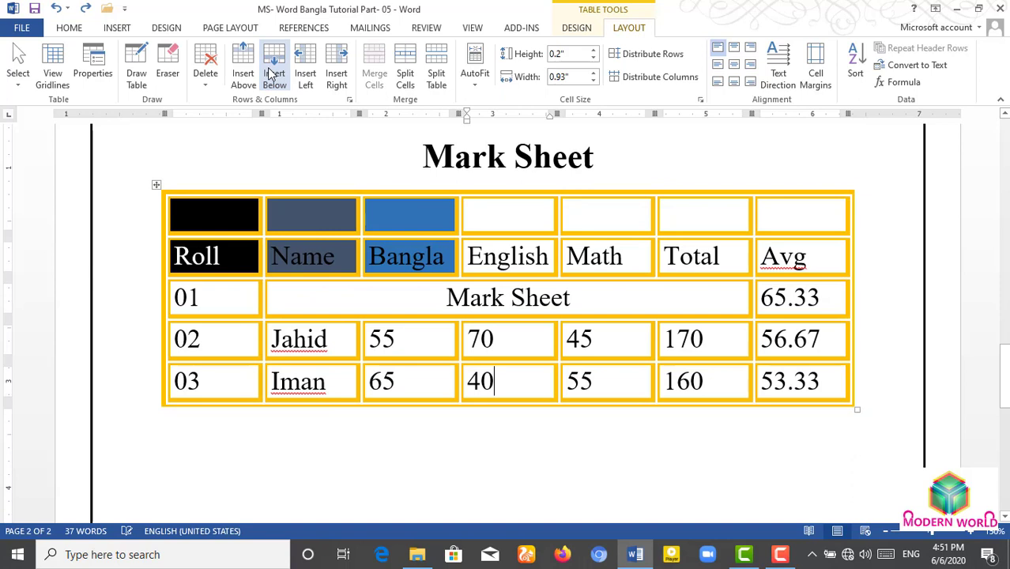
left_click(825, 380)
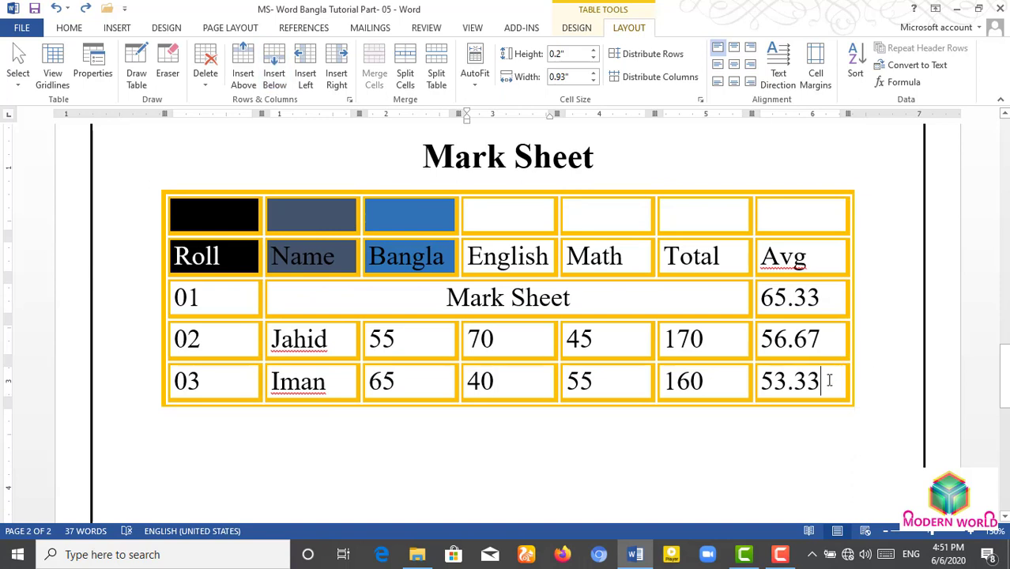
key("Tab")
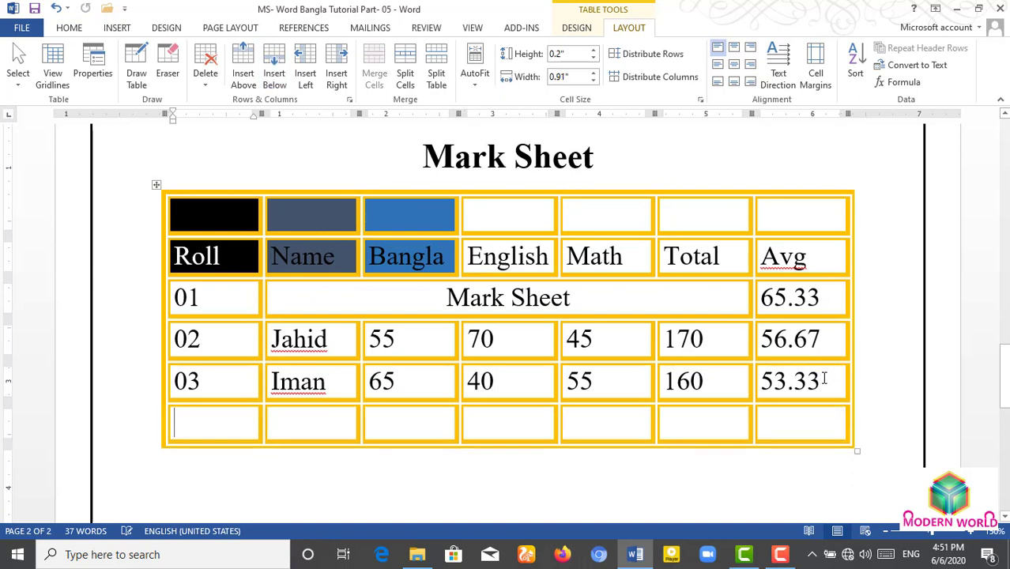
key("ctrl+z")
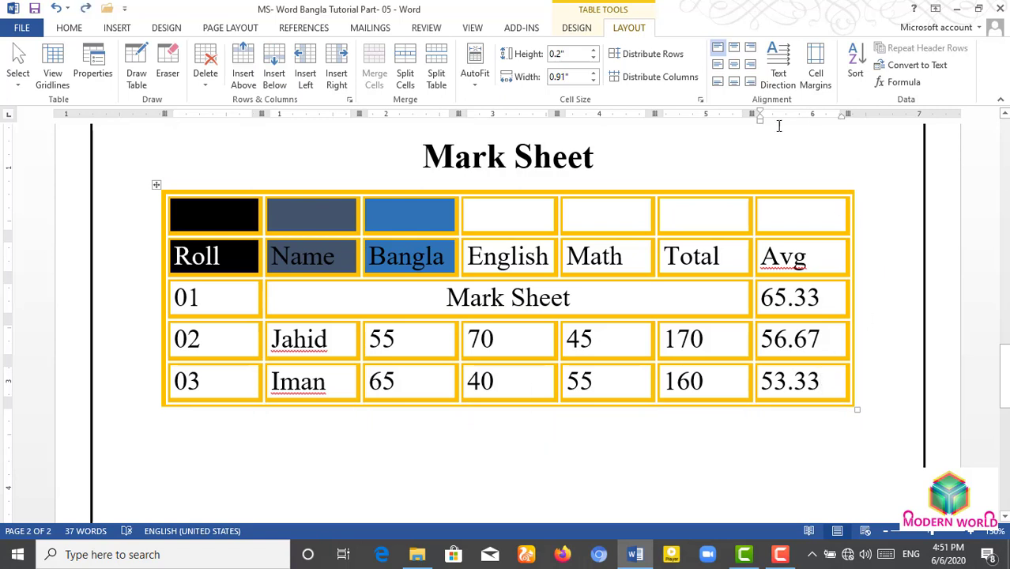
- Insert a column left of Roll and one right of Avg, then undo both
left_click(221, 298)
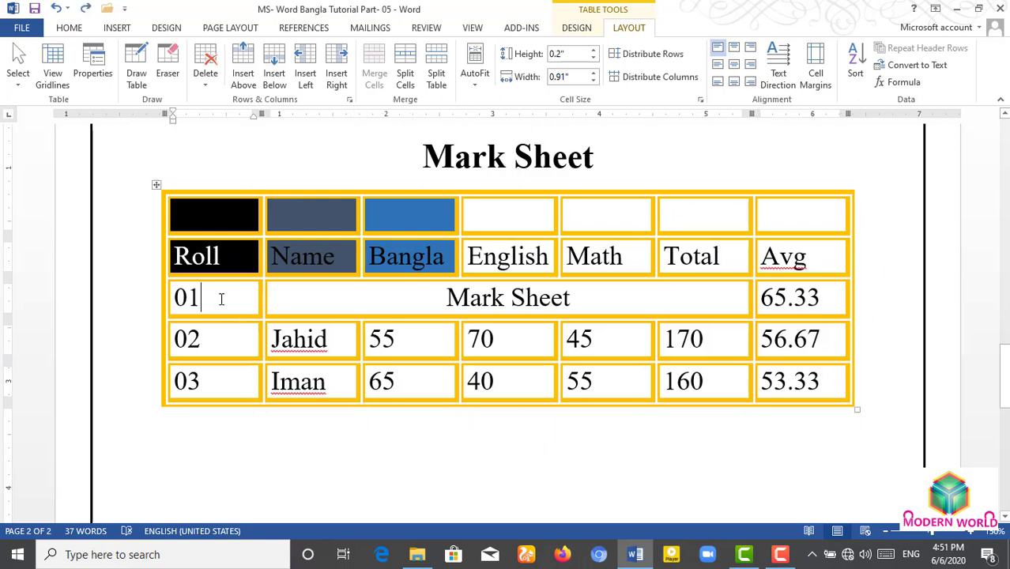
left_click(305, 73)
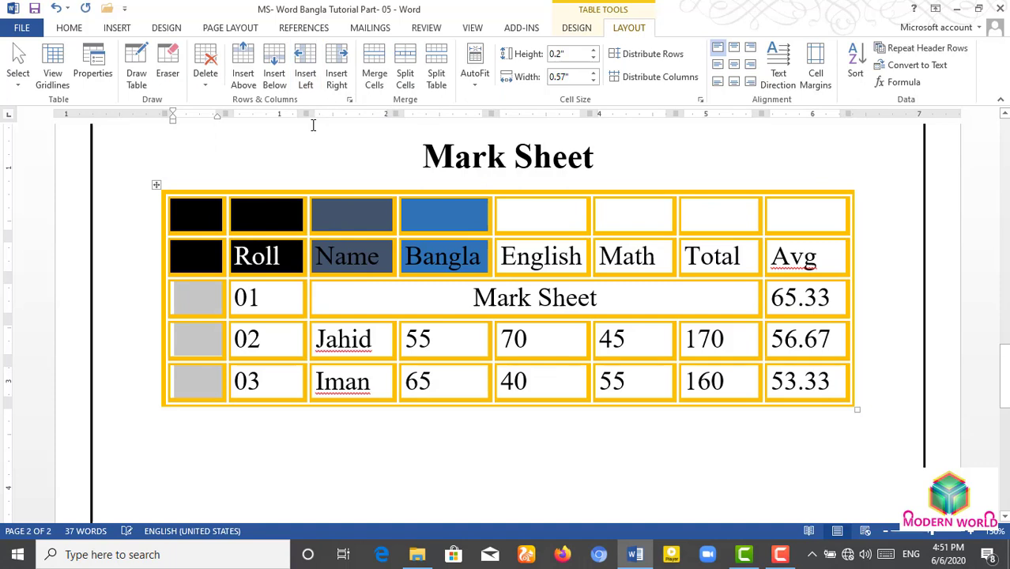
left_click(822, 297)
left_click(342, 65)
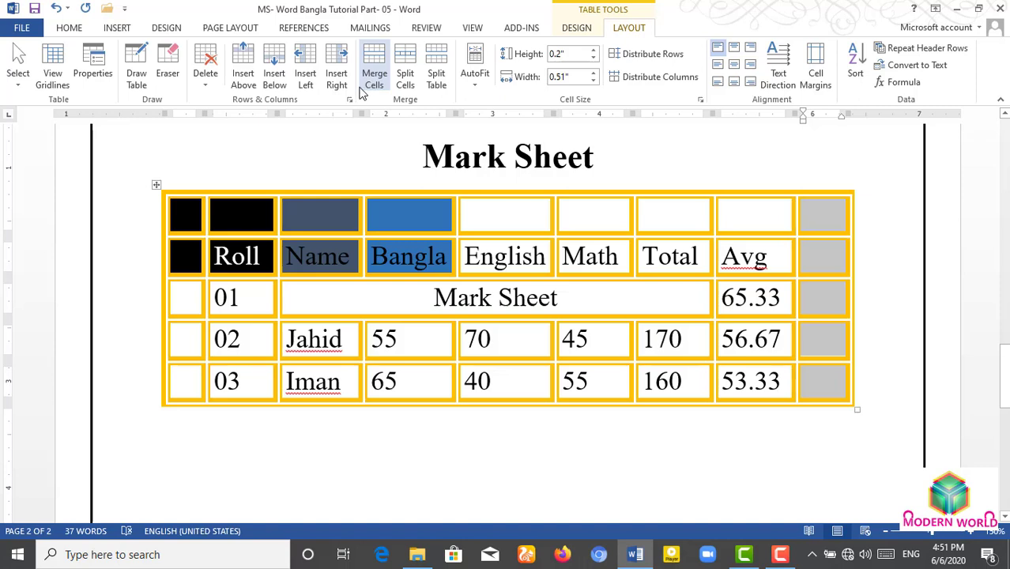
key("ctrl+z")
key("ctrl+z")
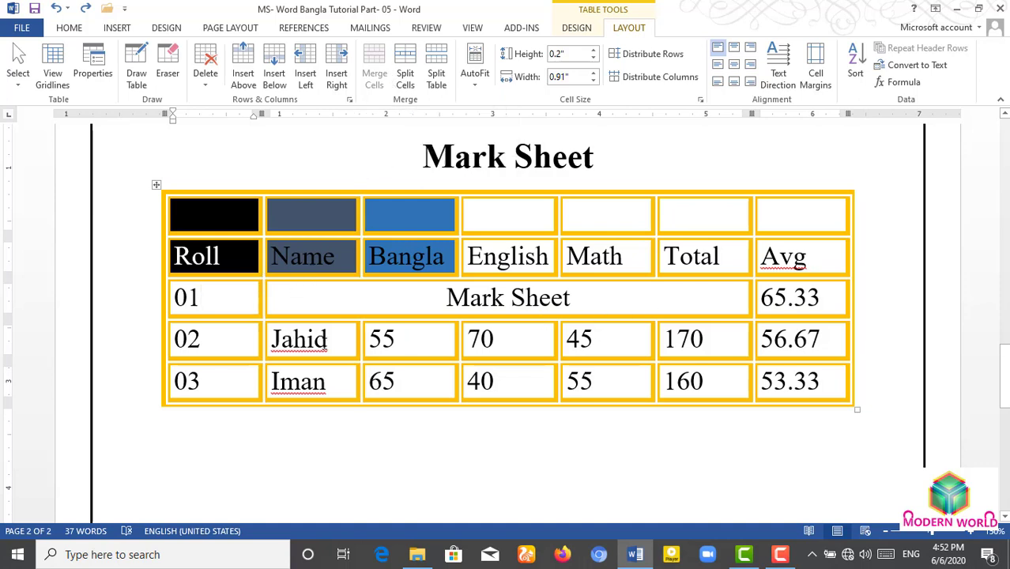
- Select all of row 02 and merge it into a single cell
left_click_drag(325, 340, 598, 343)
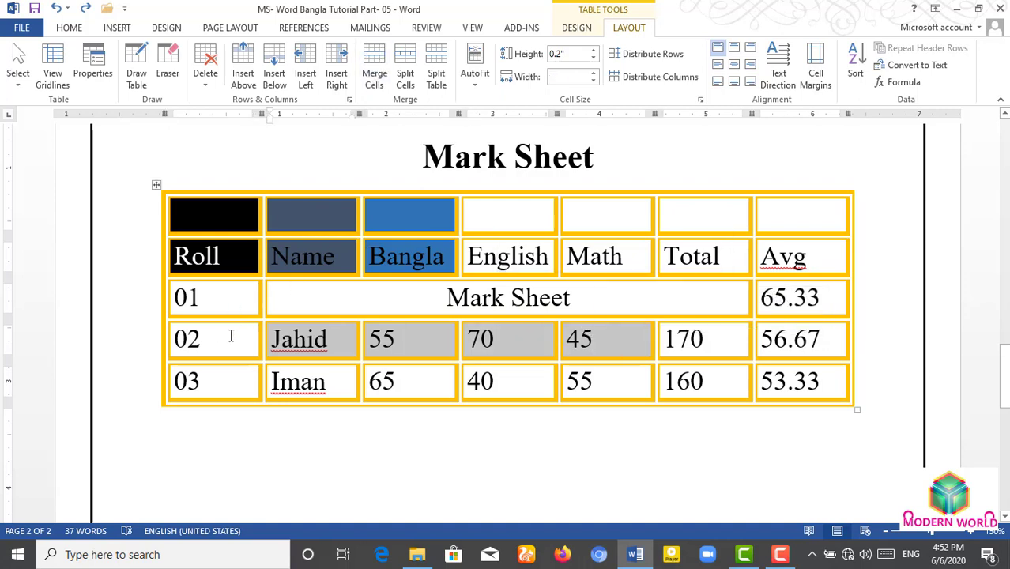
left_click_drag(230, 336, 774, 351)
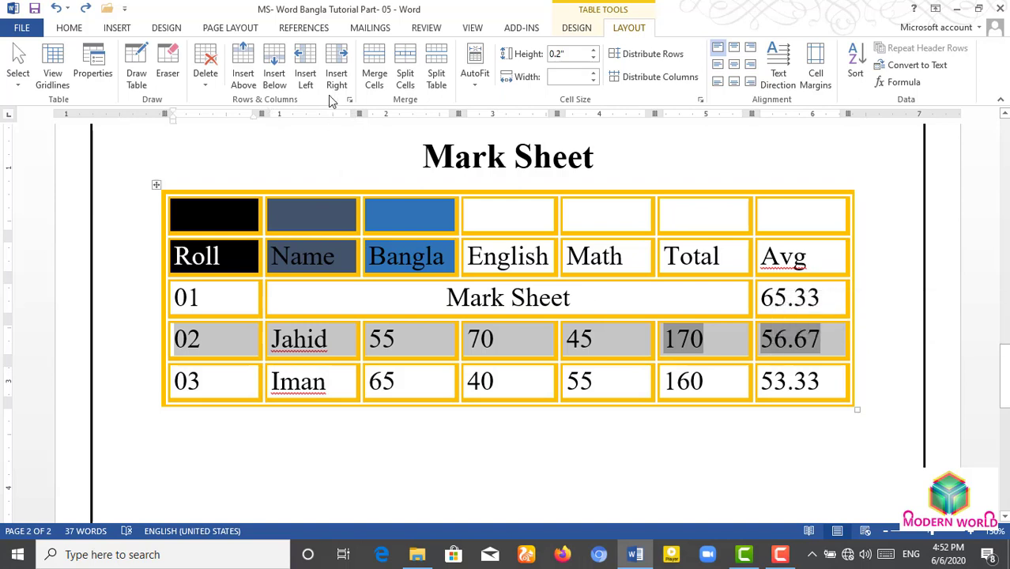
left_click(374, 71)
- Delete the merged cell's stacked values and erase the test text typed into it
scroll(434, 360, "down", 1)
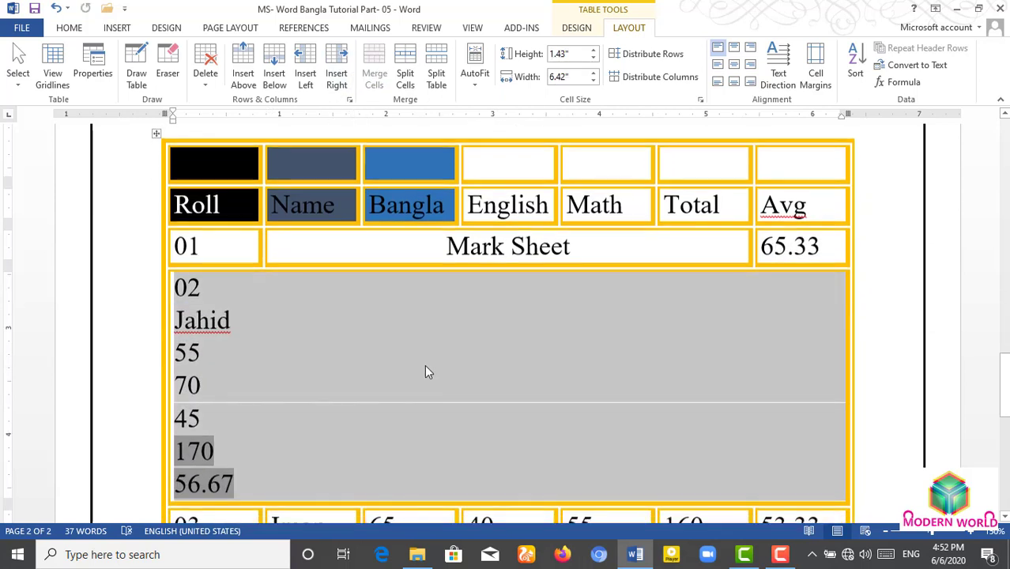
key("Delete")
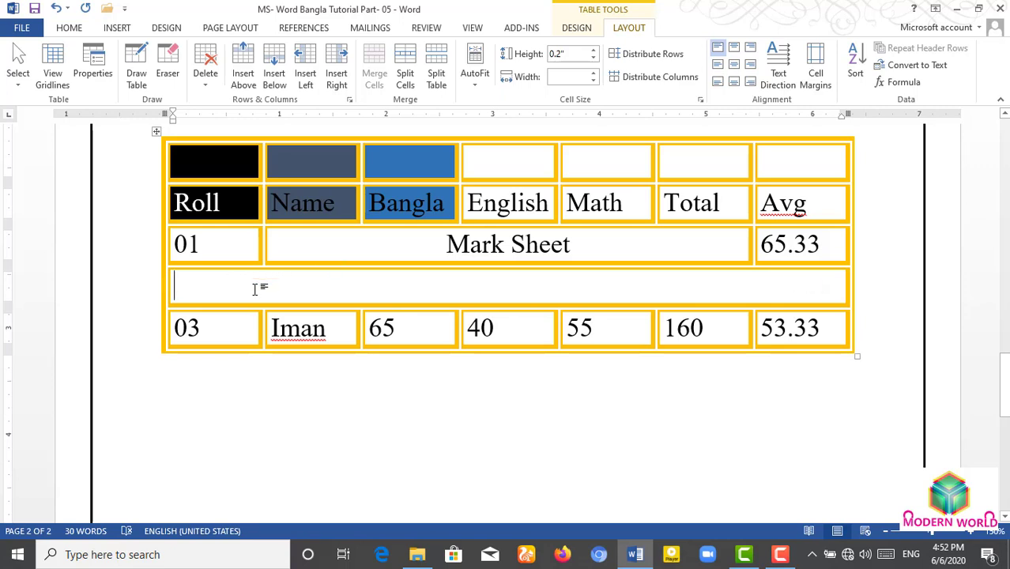
type("fgujhgkjhkljkllk")
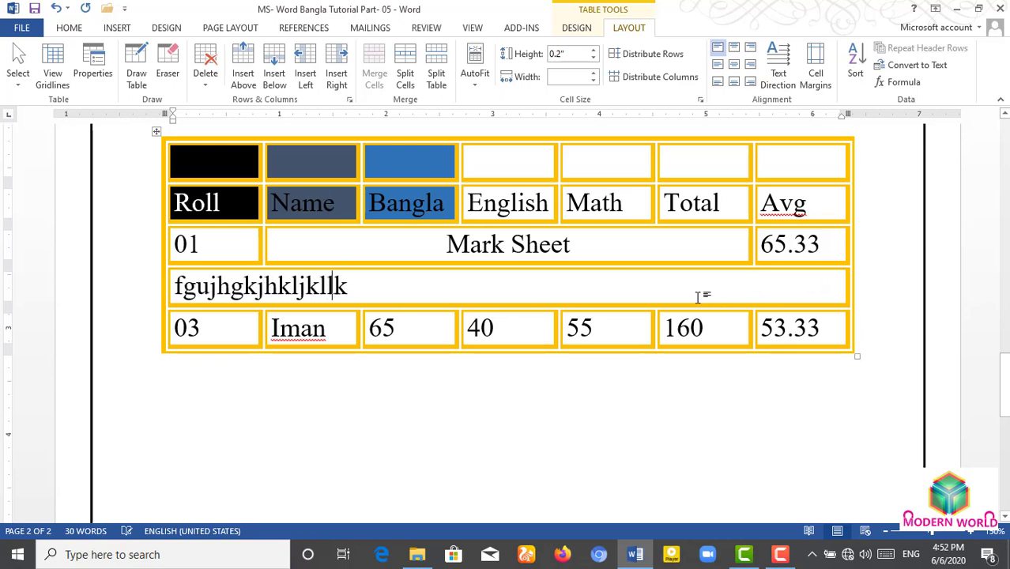
type(";kuftyfthghg")
key("BackSpace")
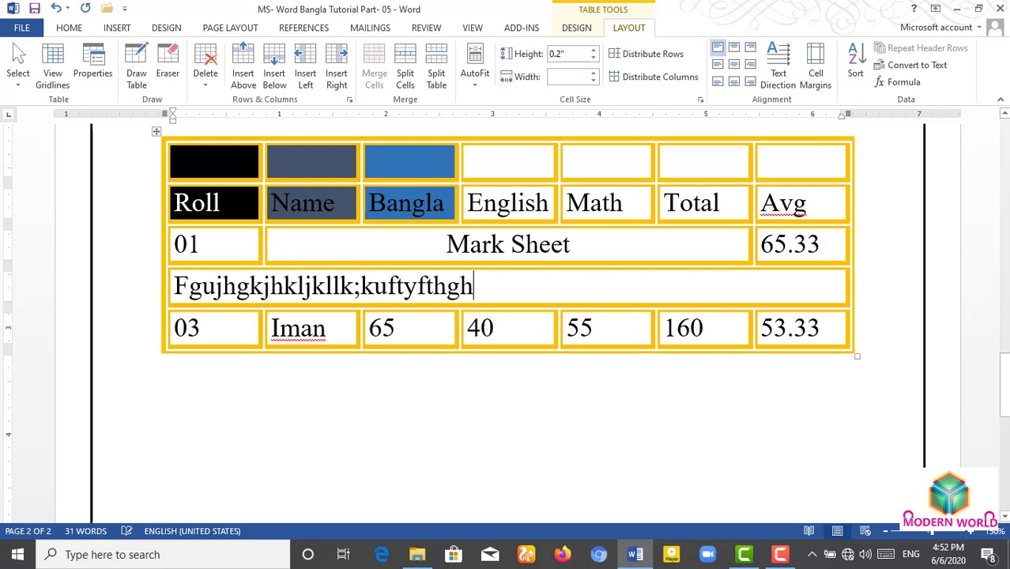
key("BackSpace")
key("BackSpace")
key("BackSpace")
key("BackSpace")
key("BackSpace")
key("BackSpace")
key("BackSpace")
key("BackSpace")
key("BackSpace")
key("BackSpace")
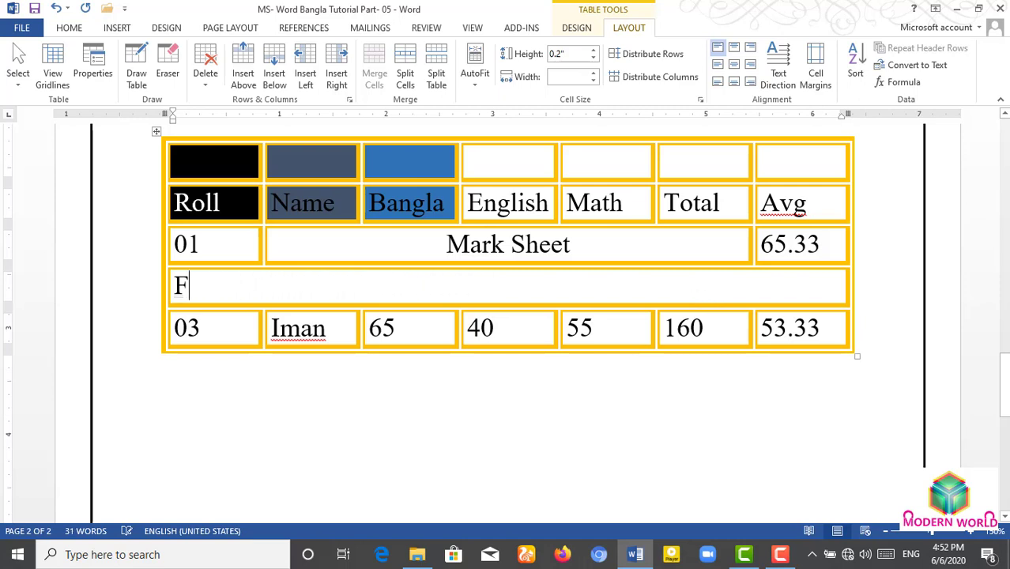
key("BackSpace")
- Split the empty merged row into two cells
scroll(263, 322, "up", 3)
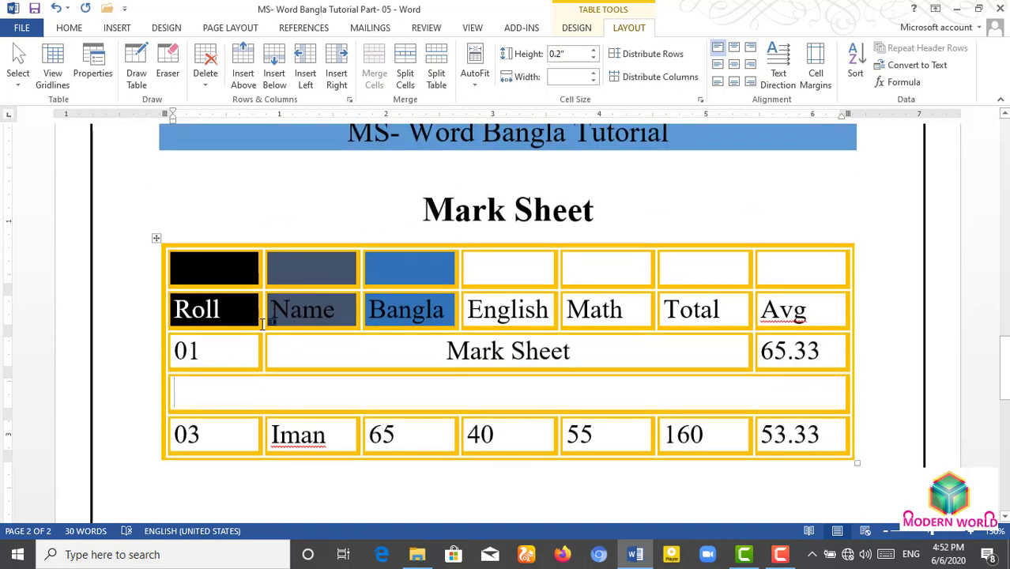
left_click_drag(244, 383, 793, 435)
left_click(795, 395)
double_click(432, 391)
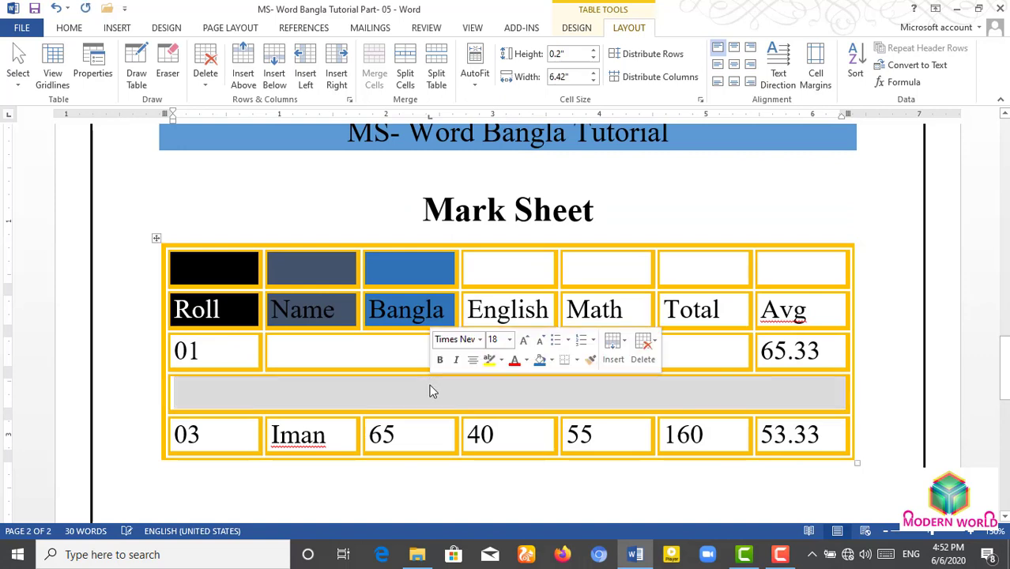
left_click(403, 73)
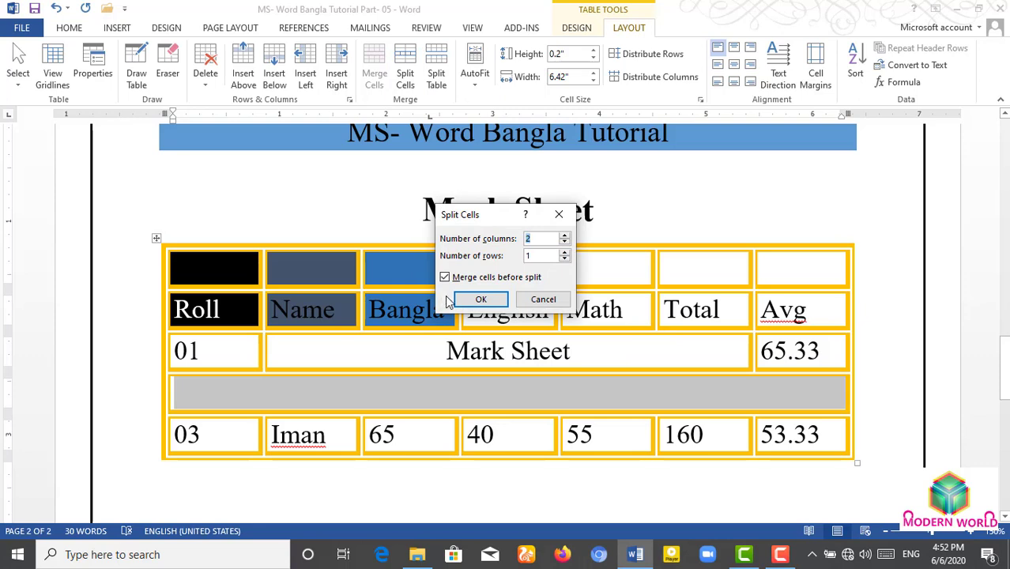
left_click_drag(488, 214, 523, 283)
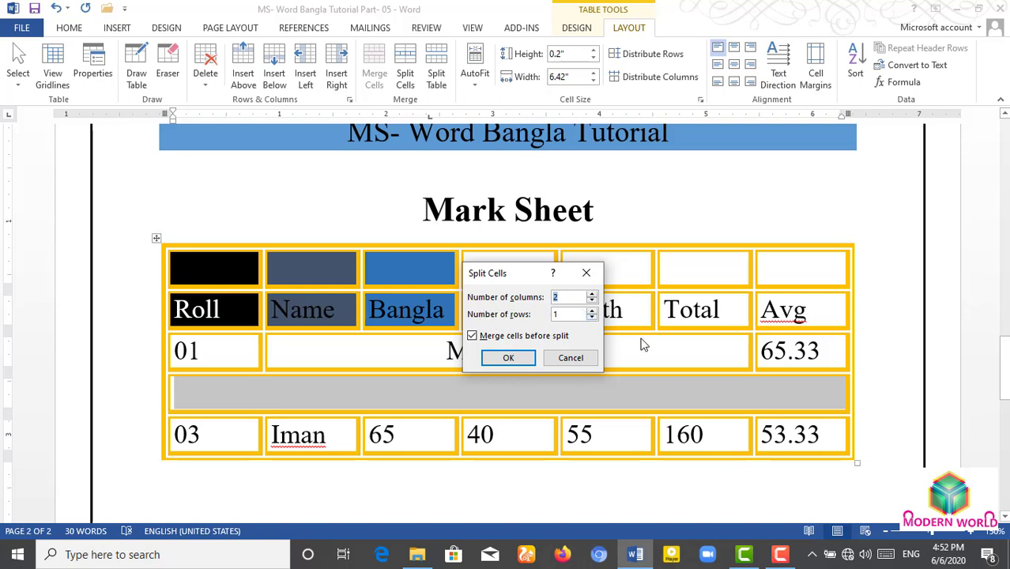
left_click(509, 358)
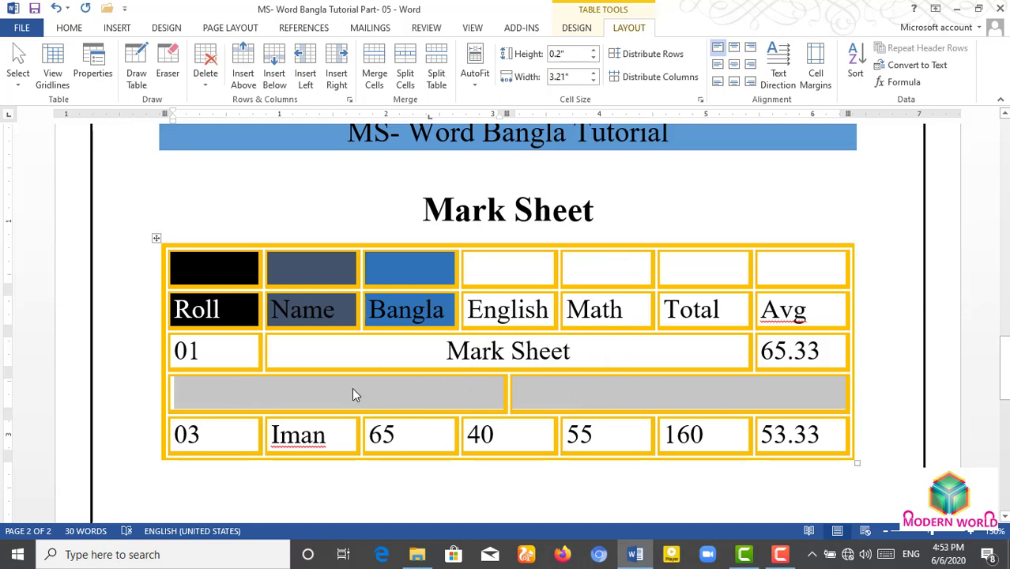
- Split the right-hand cell into 5 columns
left_click(650, 397)
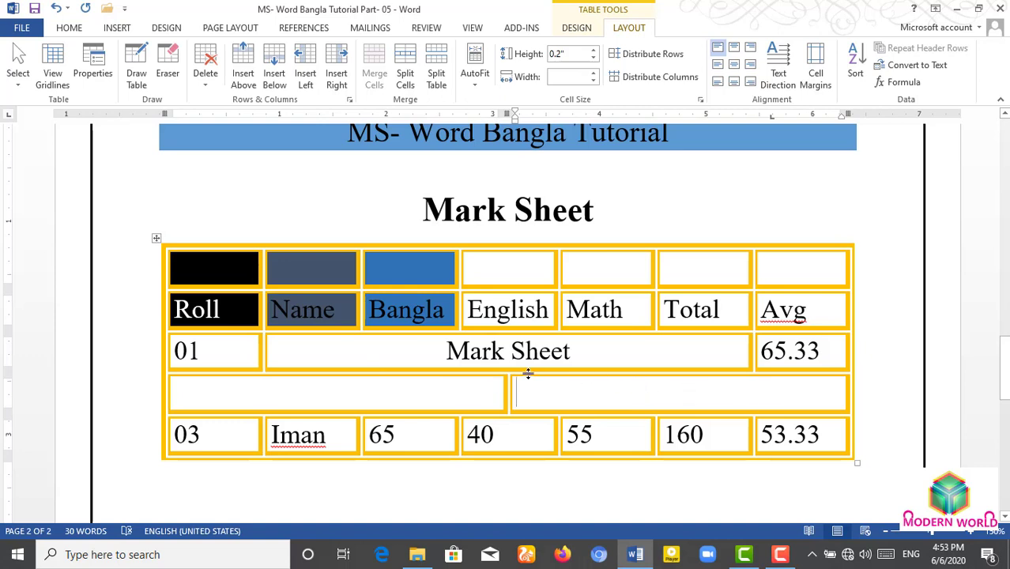
left_click(405, 76)
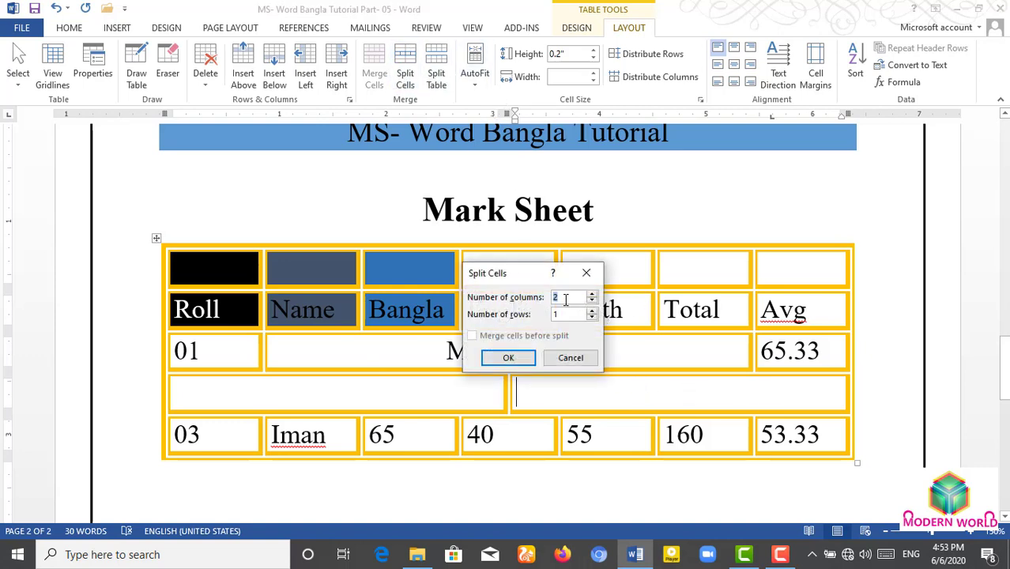
type("5")
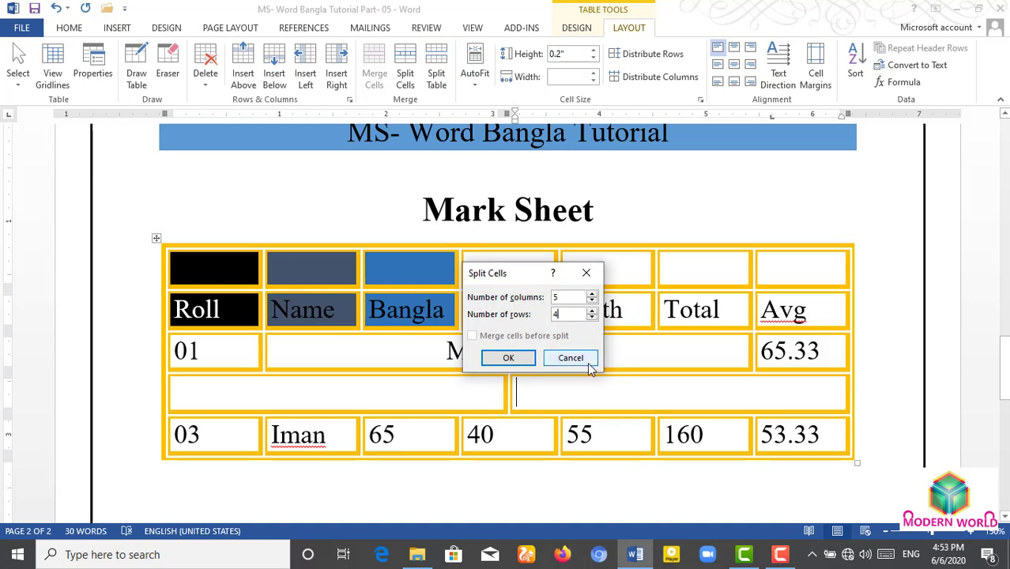
left_click(508, 357)
- Undo the five-column split and merge the row's two cells into one
scroll(690, 410, "up", 3)
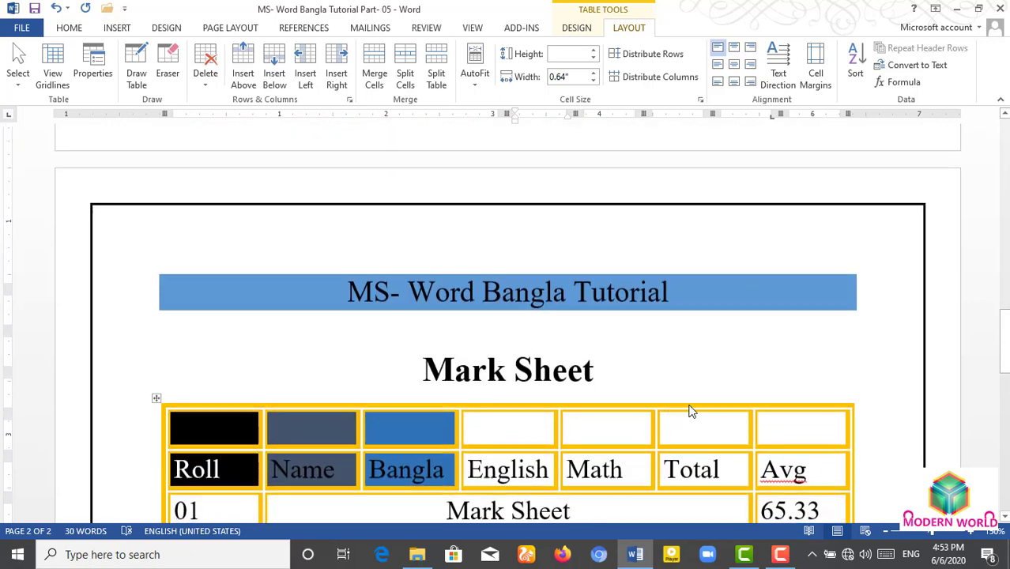
scroll(692, 405, "down", 7)
scroll(692, 405, "up", 1)
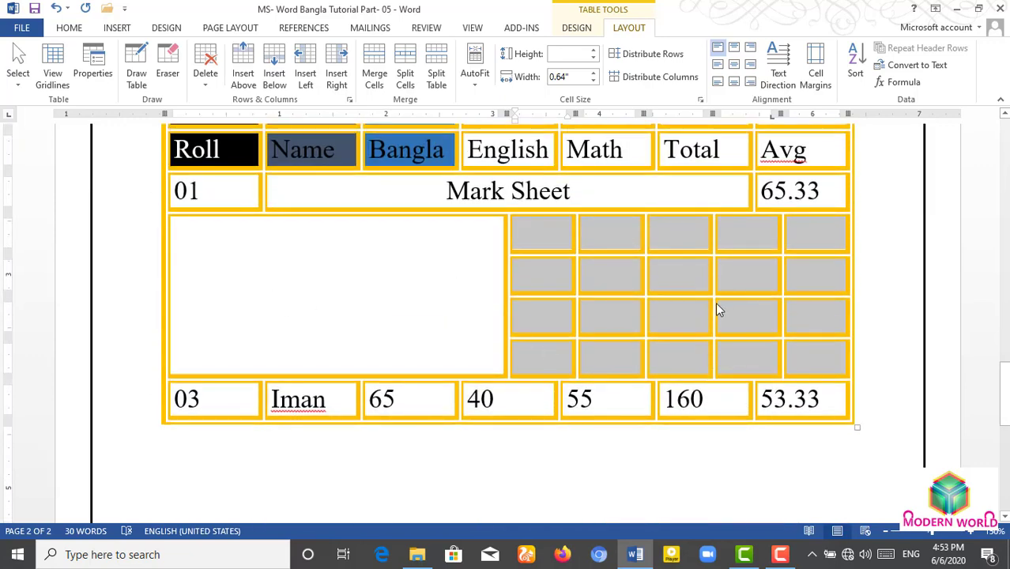
key("ctrl+z")
mouse_move(237, 234)
left_mouse_down()
mouse_move(662, 255)
mouse_move(791, 226)
left_mouse_up()
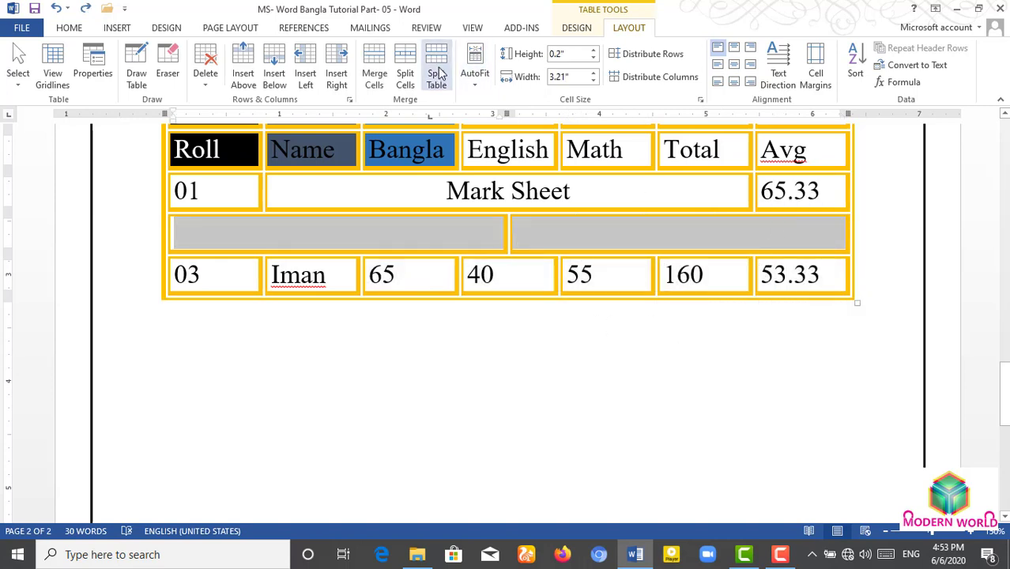
left_click(375, 72)
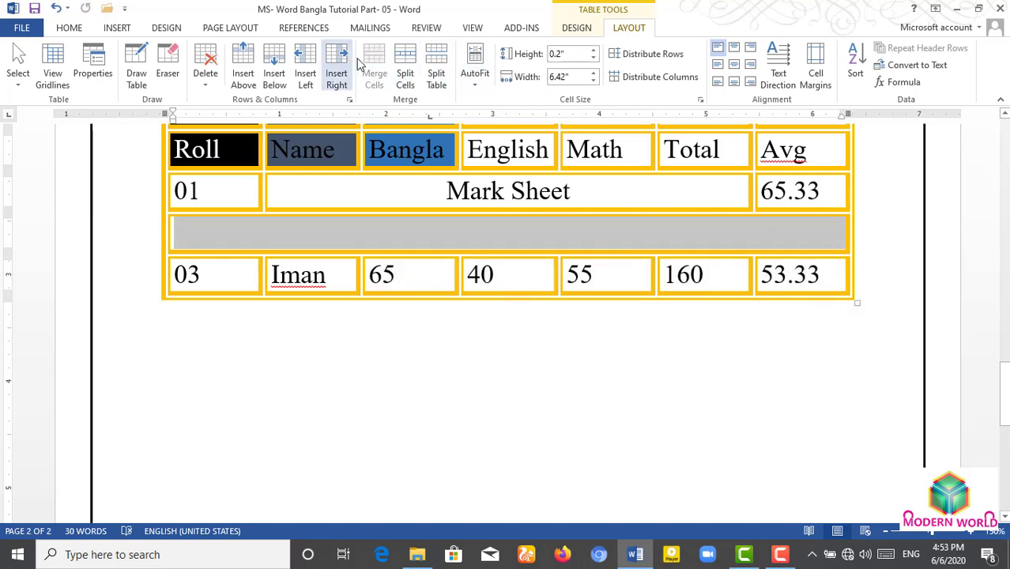
- Reselect the empty merged row and the Mark Sheet cell, leaving the caret in the empty row
left_click(464, 230)
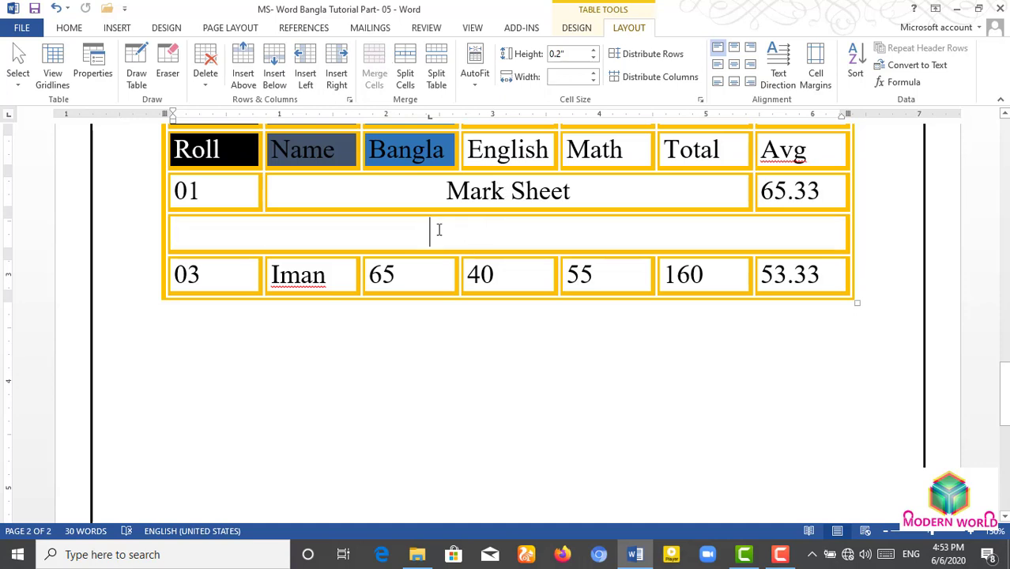
left_click_drag(514, 231, 691, 238)
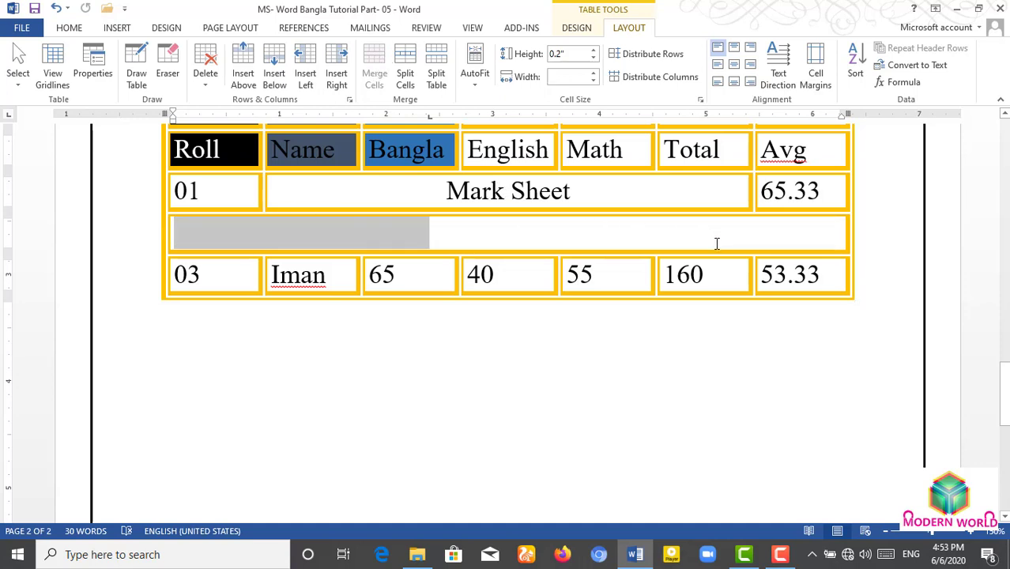
left_click(592, 230)
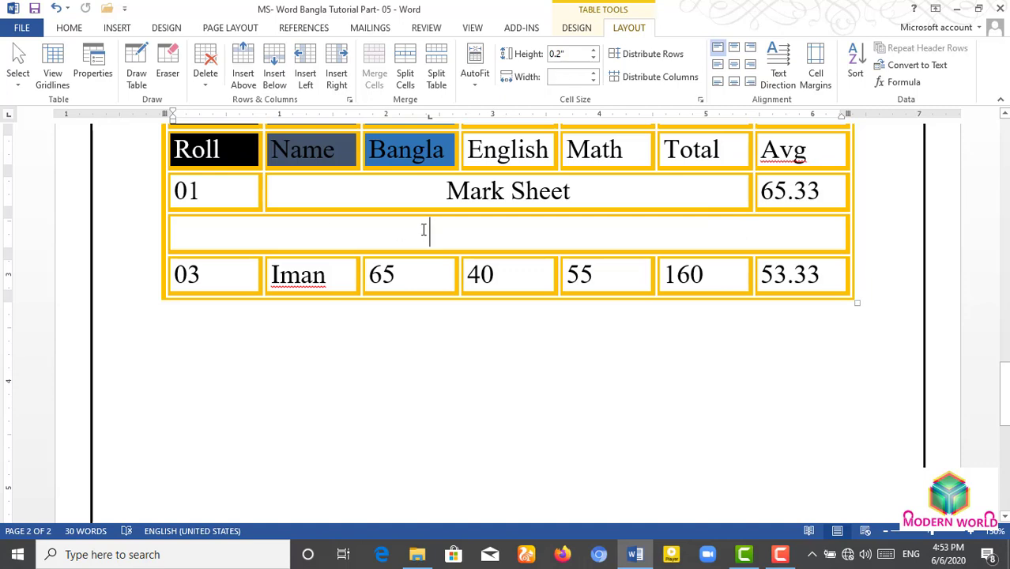
triple_click(513, 229)
left_click(473, 238)
double_click(476, 239)
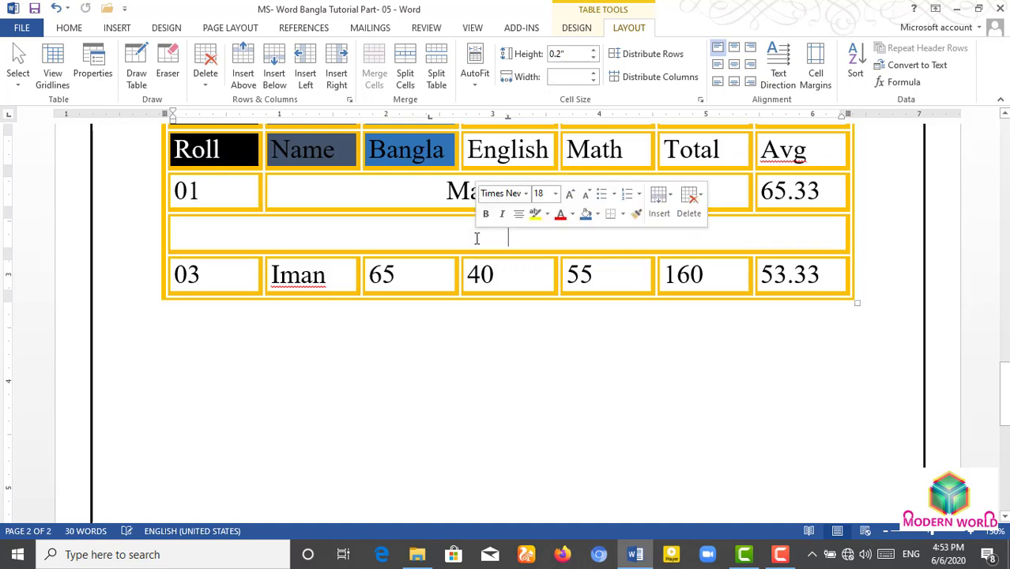
left_click(475, 240)
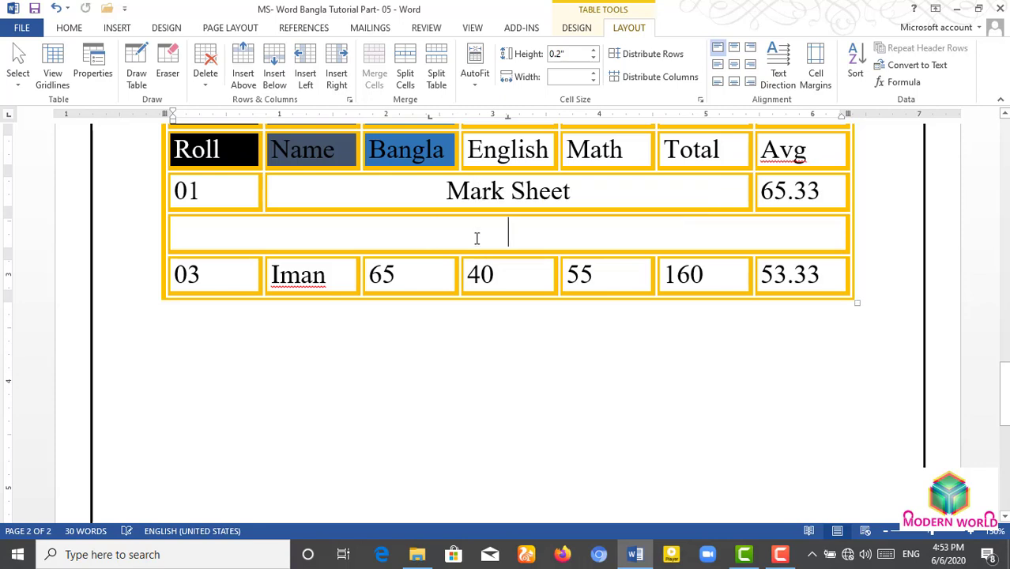
double_click(476, 236)
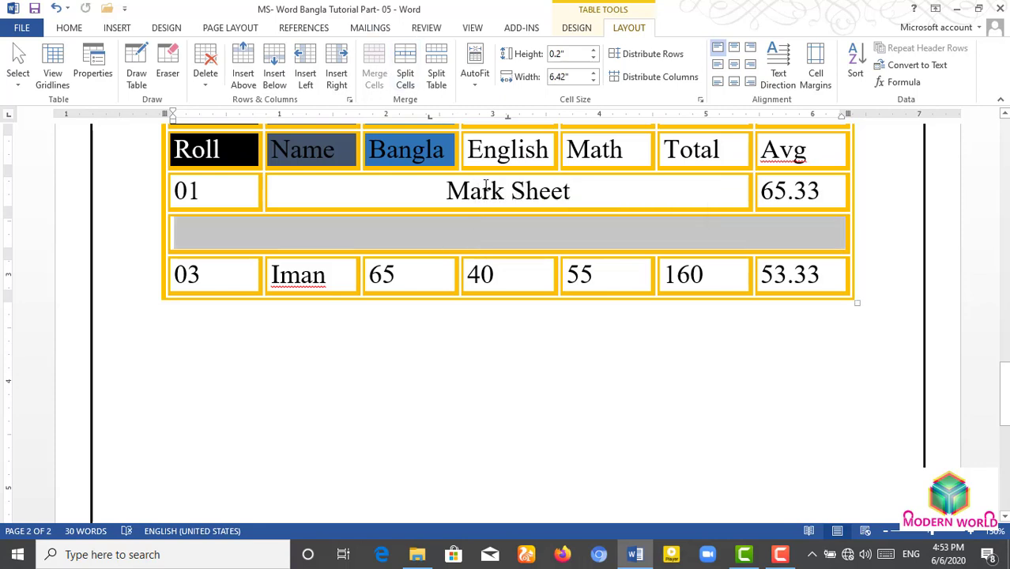
left_click(507, 226)
triple_click(512, 197)
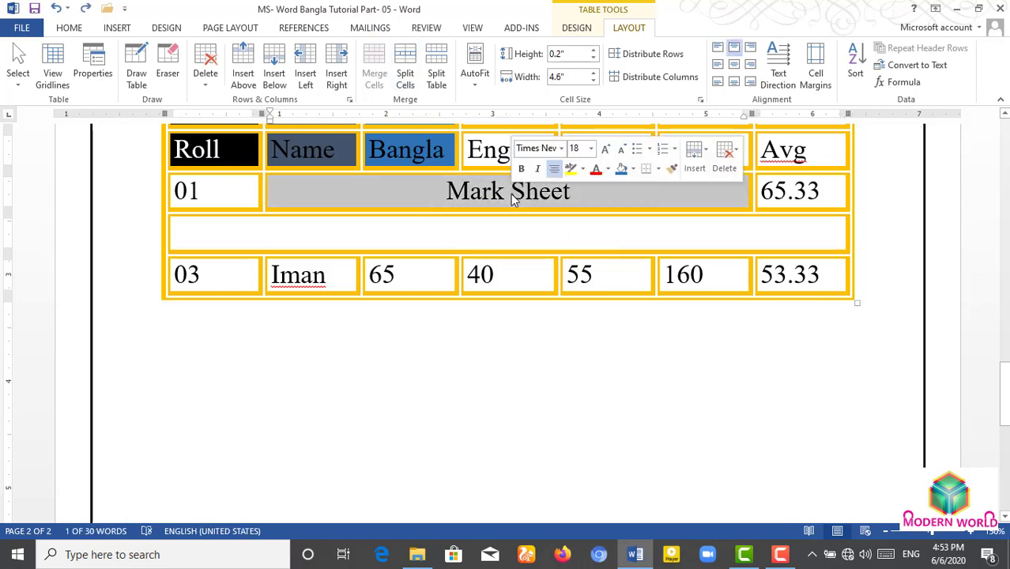
left_click(430, 234)
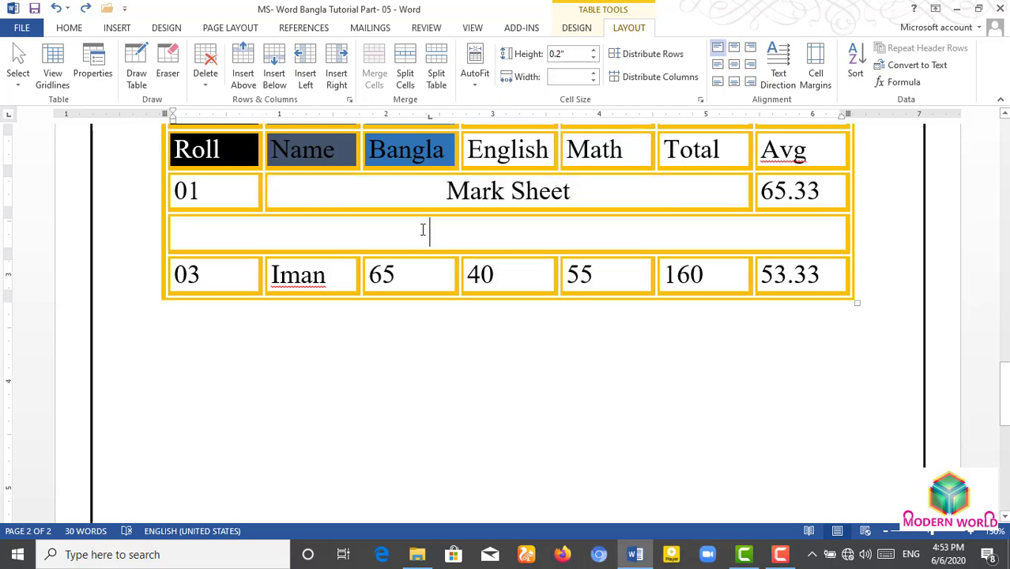
scroll(446, 229, "up", 3)
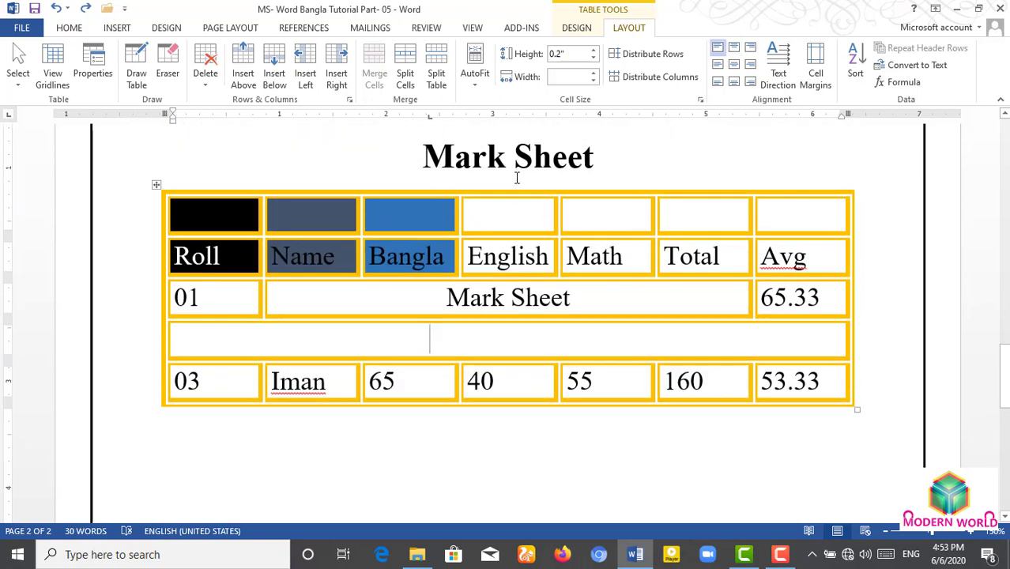
- Merge the table's top row into a single cell
left_click_drag(213, 214, 762, 202)
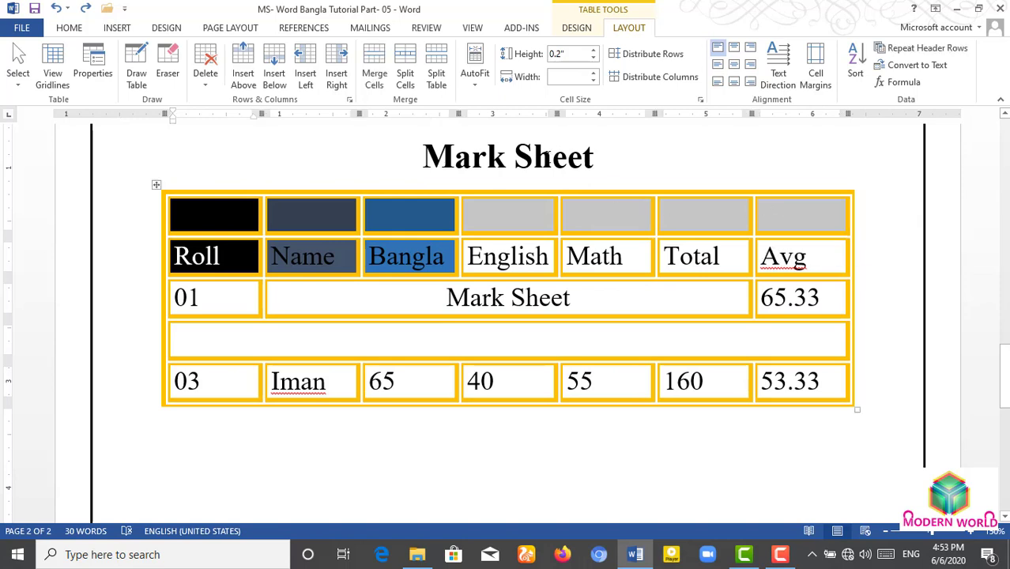
left_click(385, 64)
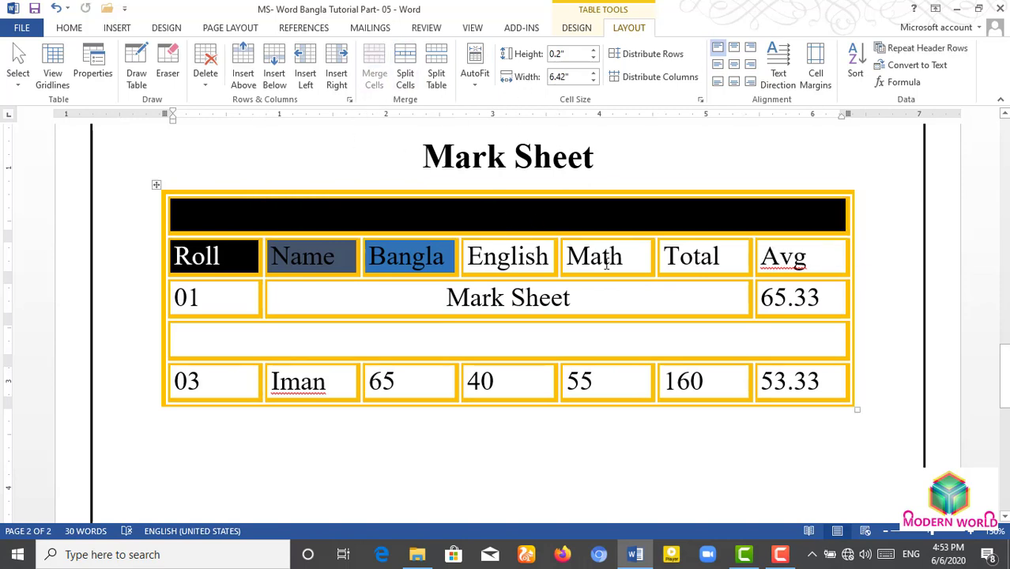
left_click(473, 352)
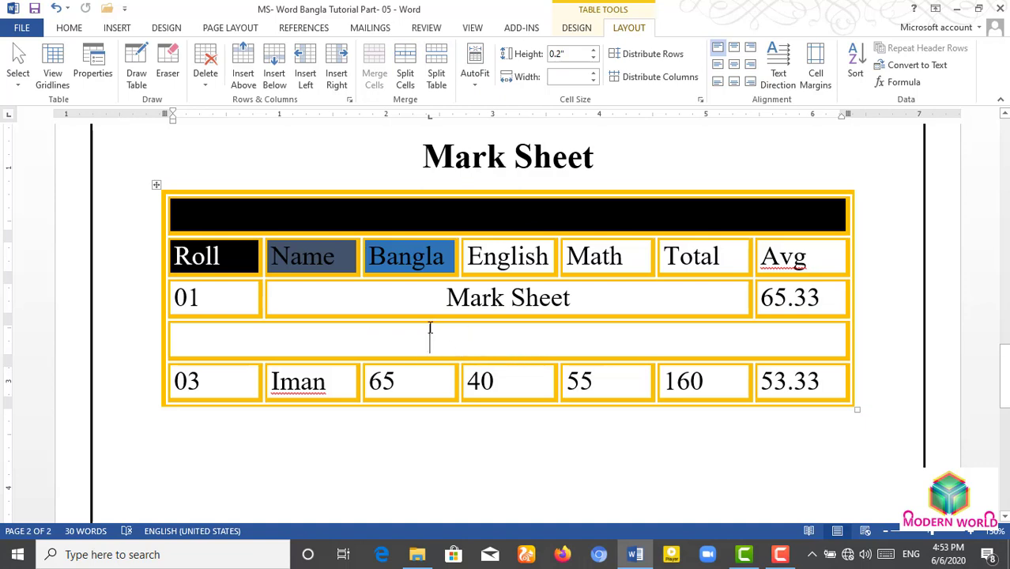
- Select the empty merged row and bring up Split Cells with the row count highlighted
left_click_drag(418, 359, 629, 348)
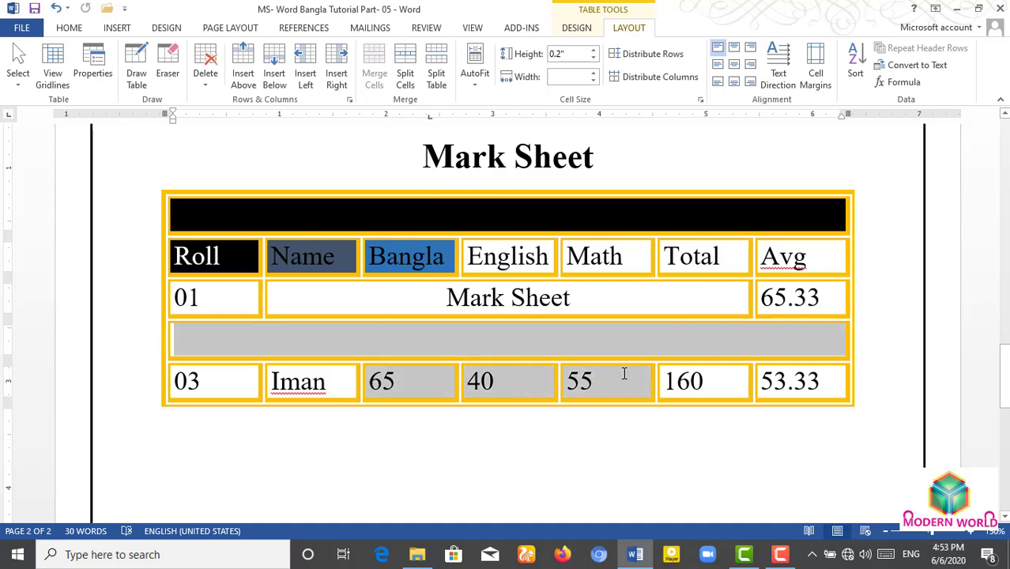
left_click(782, 341)
double_click(781, 342)
left_click(784, 341)
double_click(784, 342)
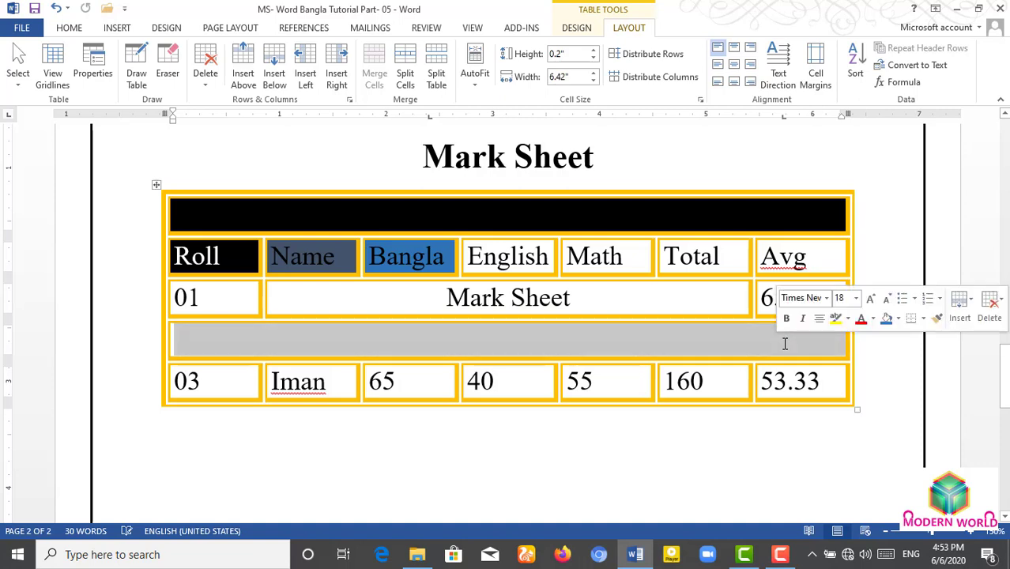
left_click(405, 67)
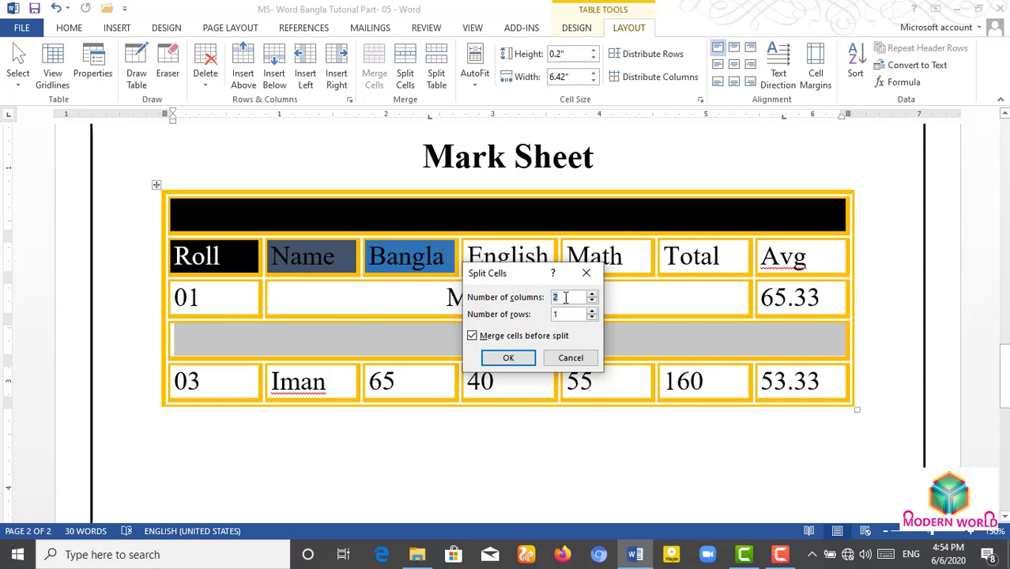
double_click(557, 314)
- Split the empty middle row into a grid with 4 rows
type("4")
left_click(522, 361)
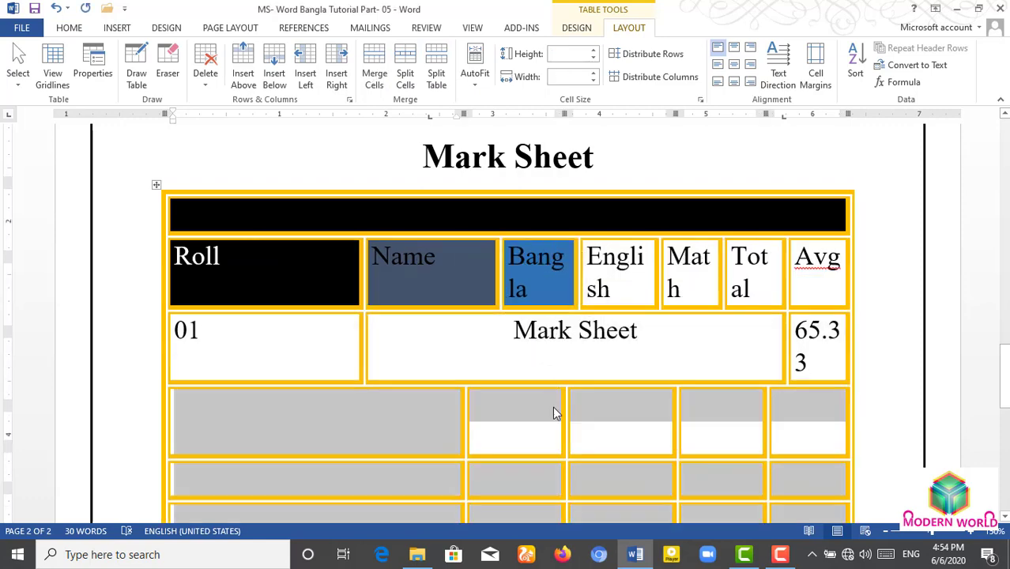
scroll(552, 408, "down", 3)
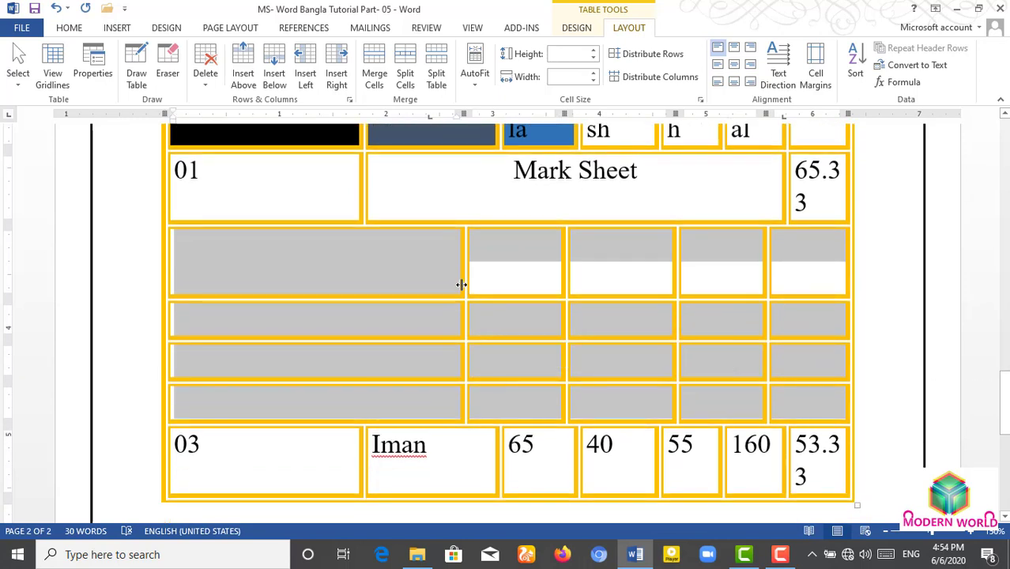
- Resize the grid's columns so two wide columns sit beside three narrow ones
double_click(461, 277)
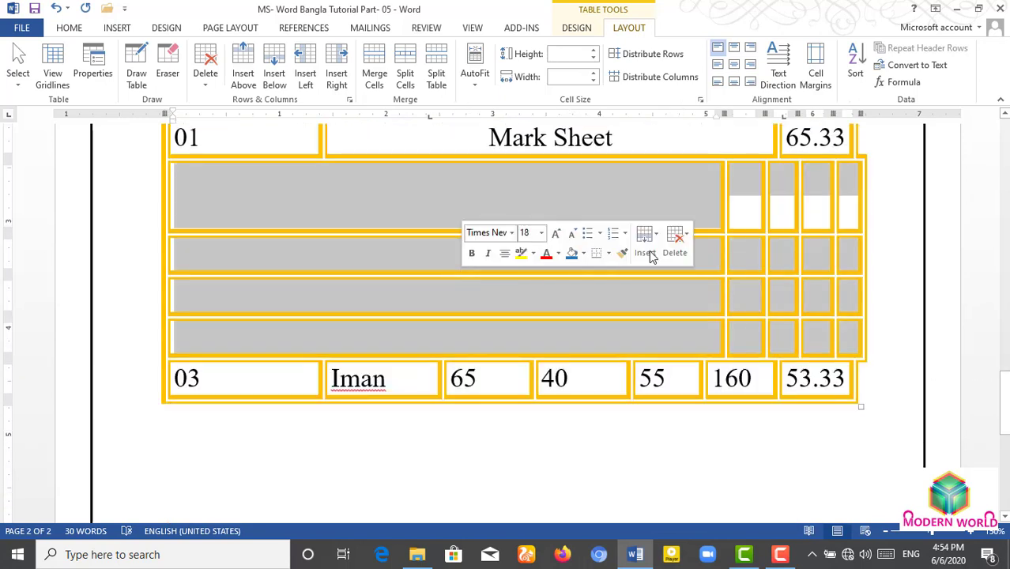
left_click(440, 230)
key("ctrl+z")
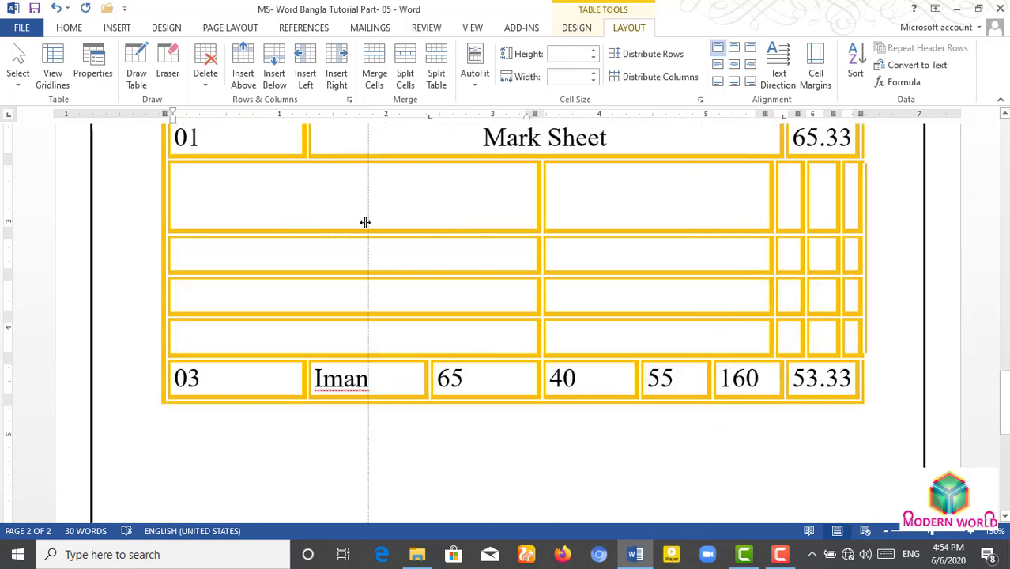
left_click_drag(365, 222, 514, 338)
scroll(509, 344, "up", 5)
scroll(522, 356, "down", 5)
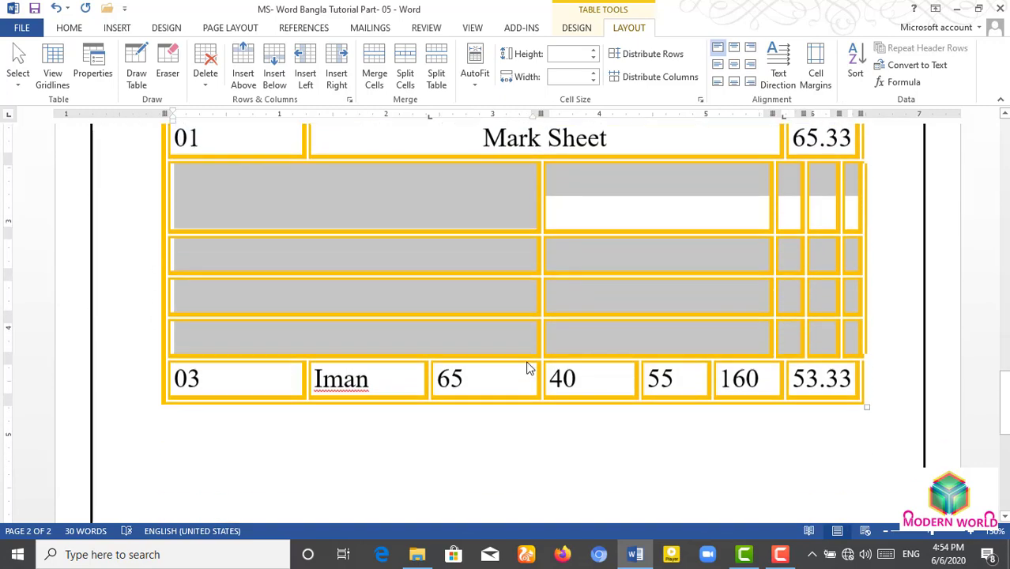
scroll(527, 365, "up", 2)
scroll(407, 330, "up", 2)
- Narrow the Roll column holding 01
left_click(315, 207)
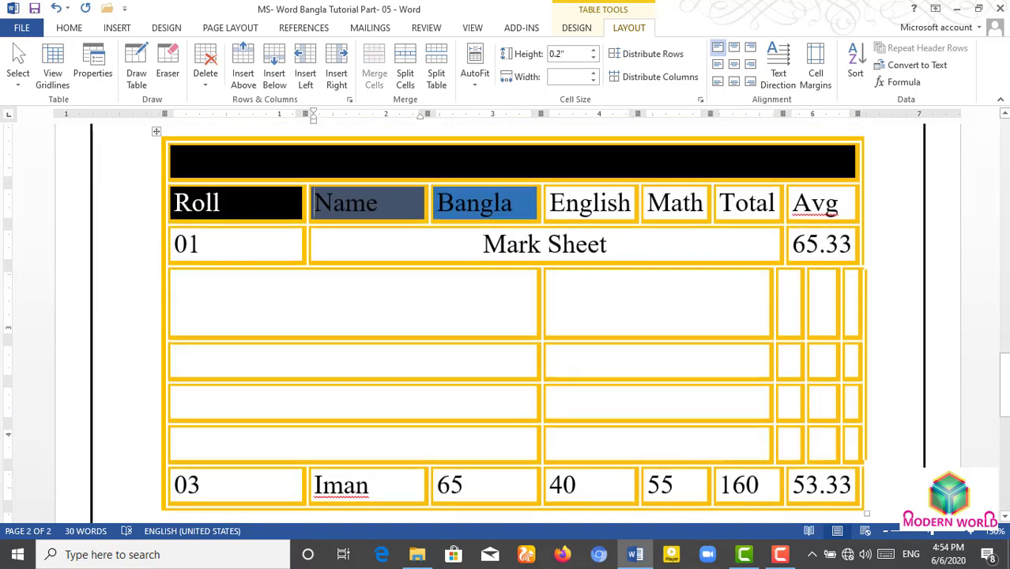
mouse_move(221, 204)
left_mouse_down()
mouse_move(269, 237)
mouse_move(257, 204)
left_mouse_up()
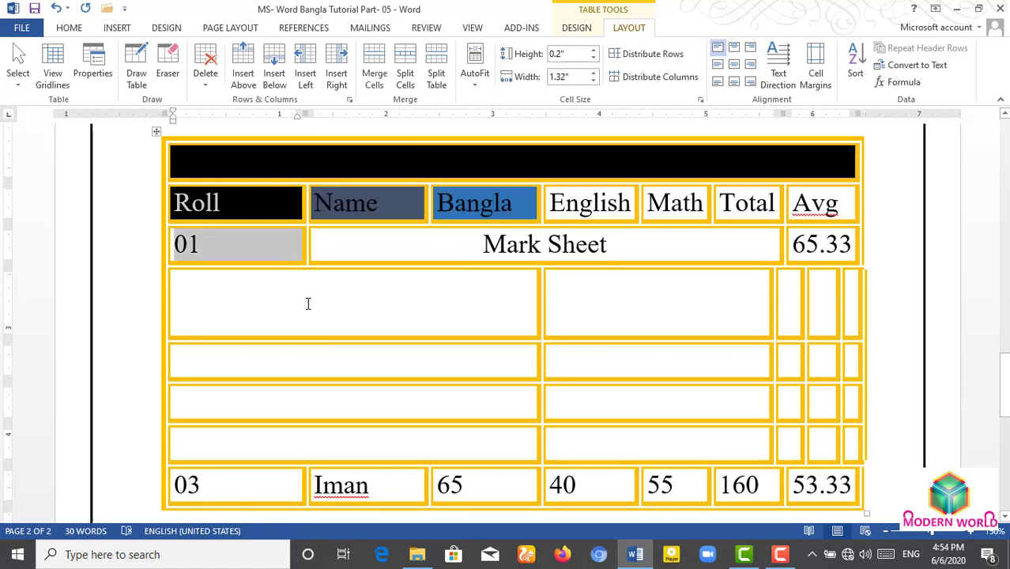
mouse_move(305, 245)
left_mouse_down()
mouse_move(420, 243)
mouse_move(238, 246)
left_mouse_up()
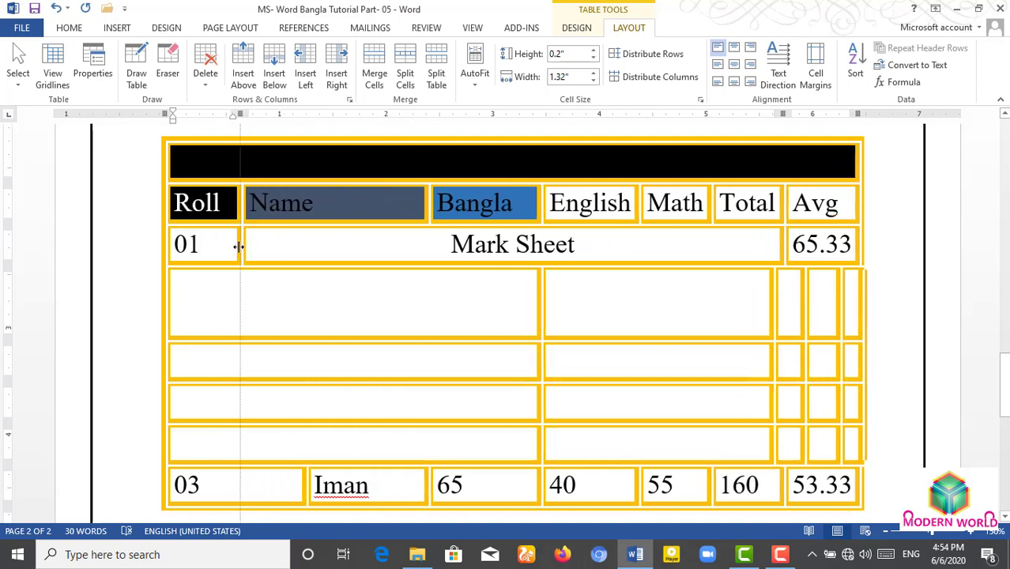
left_click(341, 182)
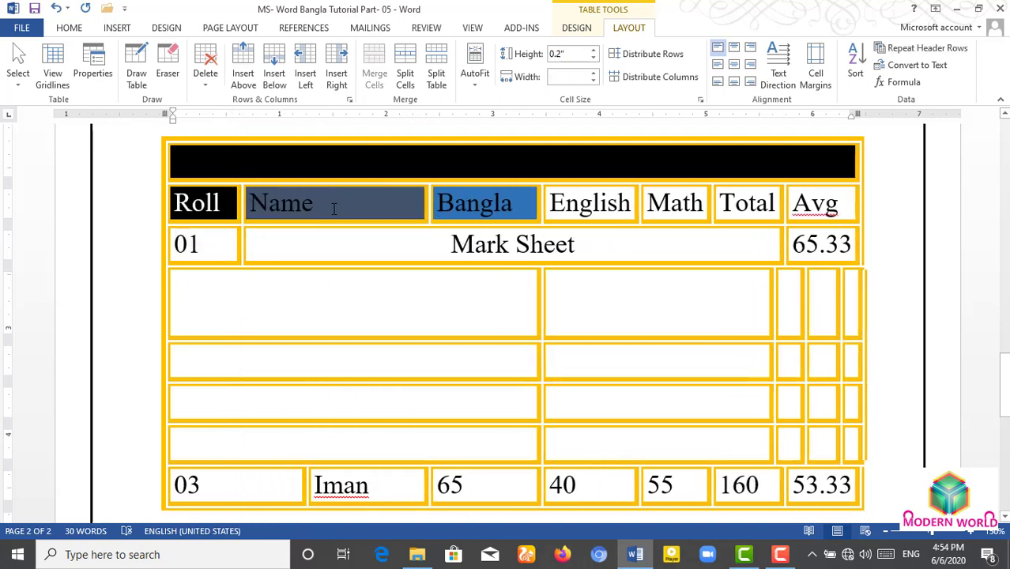
- Add and remove test text in the Name header, widen the Name column, then undo
left_click(334, 208)
type("fdgdfgfdgfgfg")
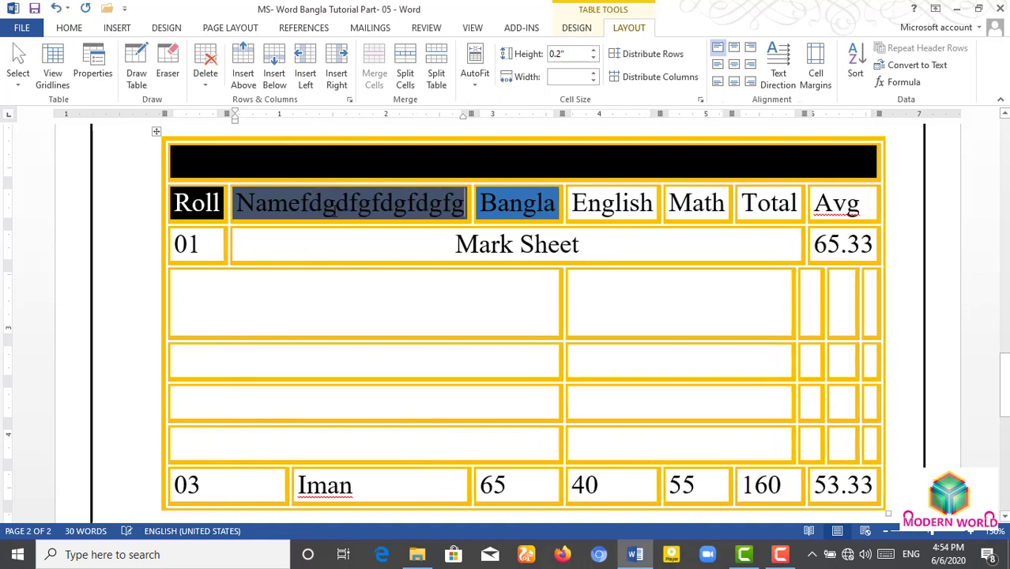
type("fgf")
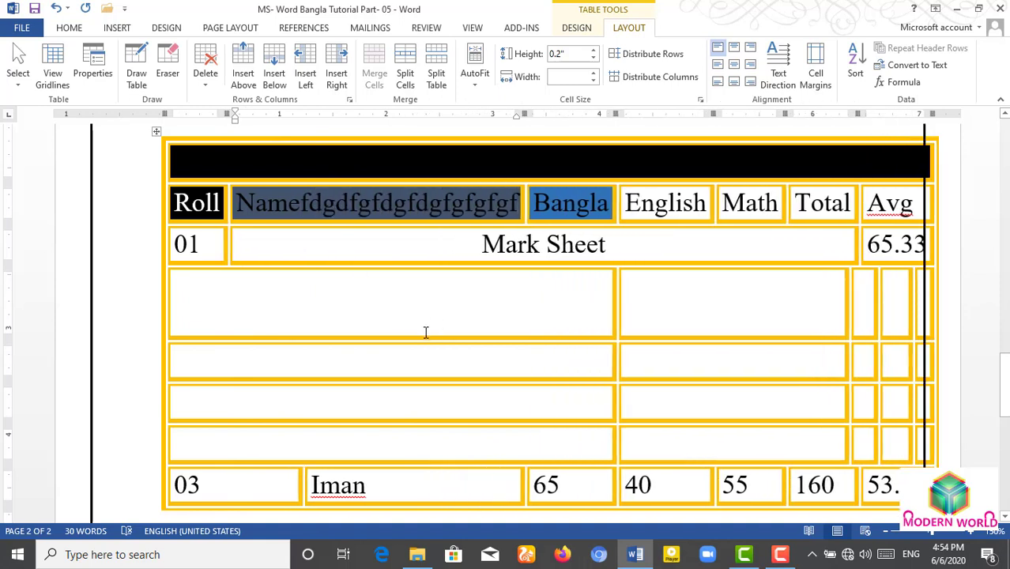
key("BackSpace")
key("BackSpace")
key("BackSpace")
key("BackSpace")
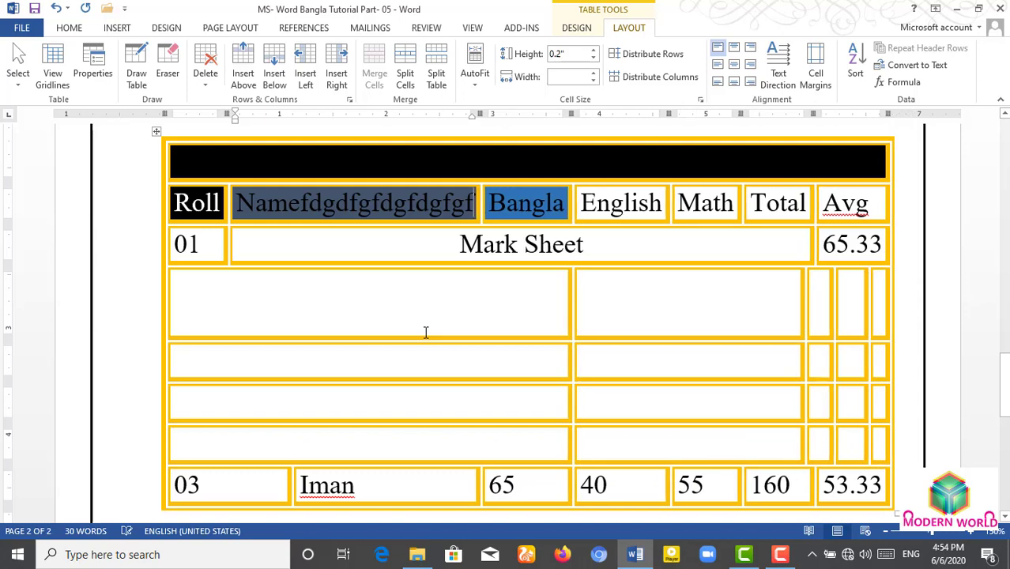
key("BackSpace")
key("BackSpace")
key("BackSpace")
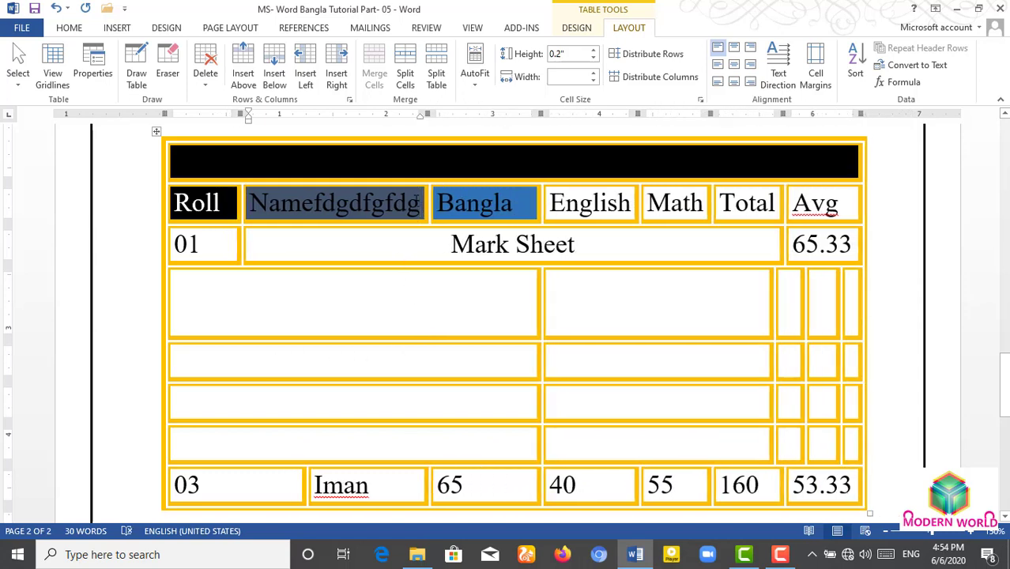
left_click_drag(427, 207, 531, 213)
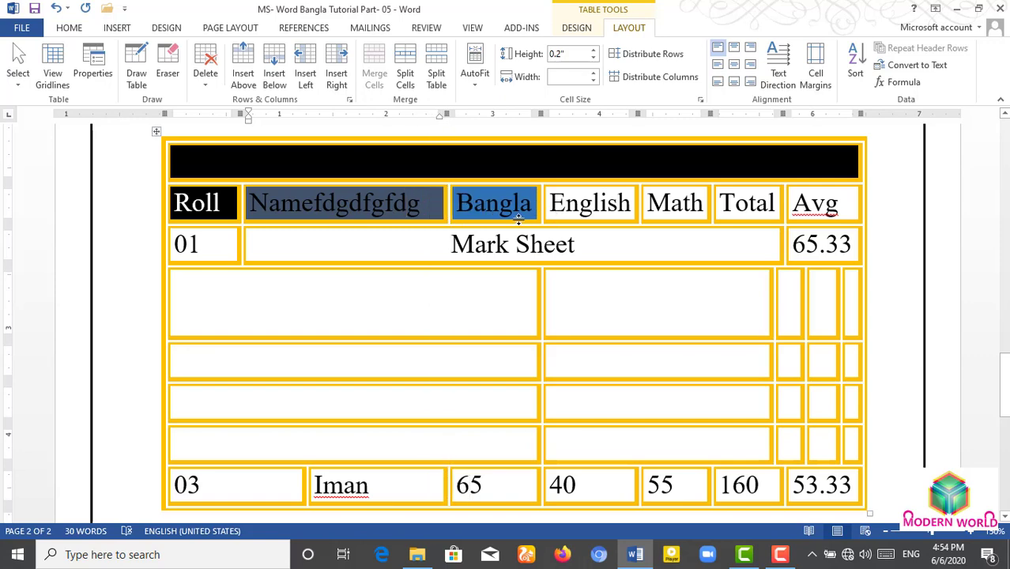
key("ctrl+z")
- Undo the recent edits, including the typed row text and header shading
key("ctrl+z")
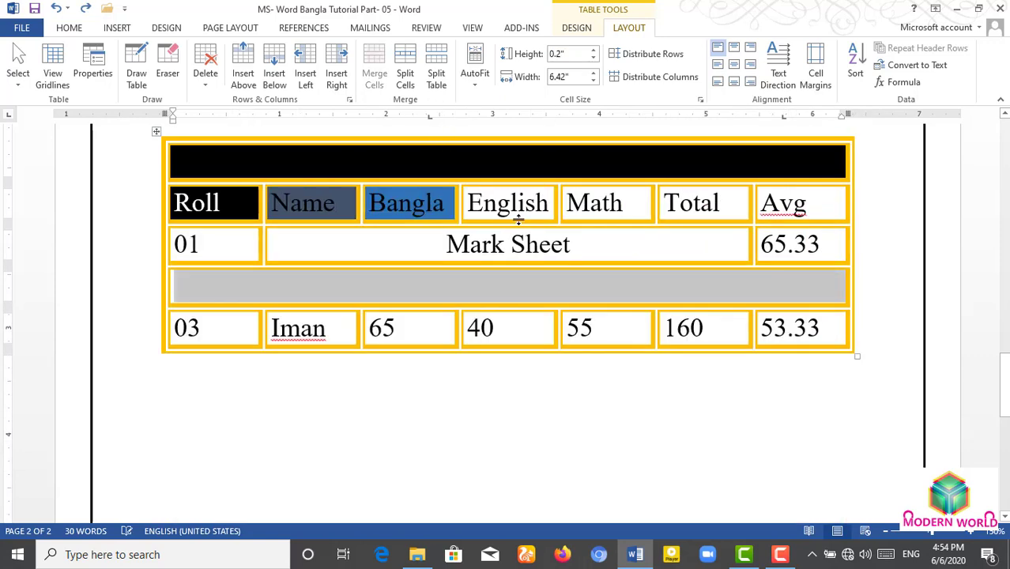
key("ctrl+z")
key("ctrl+z")
type("gujhg")
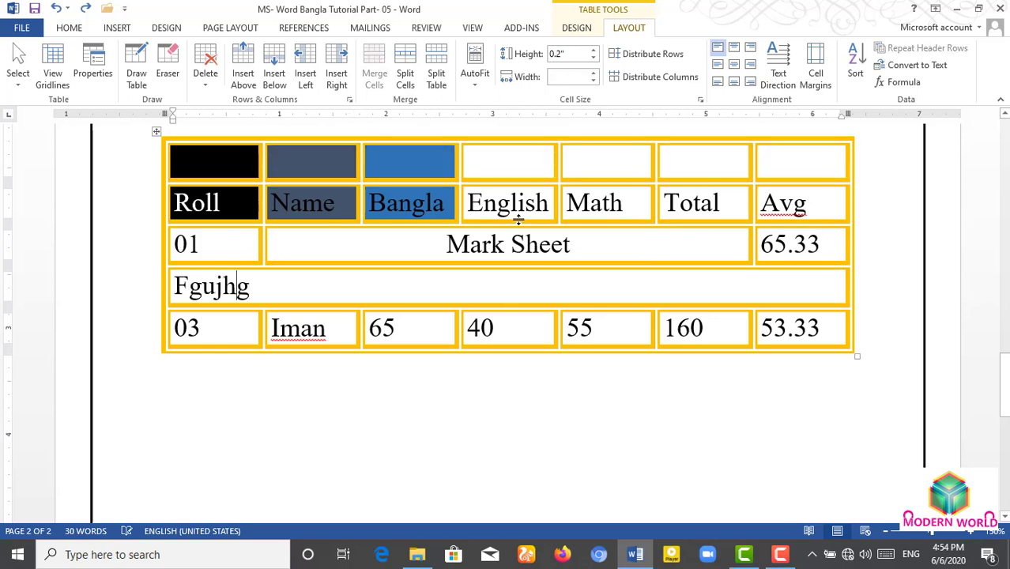
key("ctrl+z")
key("ctrl+z")
key("ctrl+z")
key("ctrl+z")
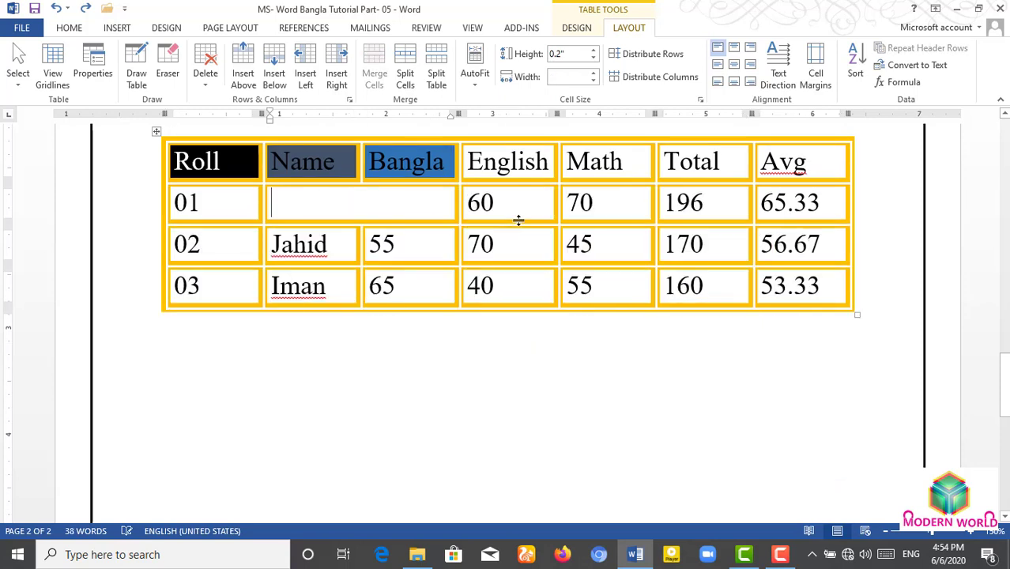
key("ctrl+z")
key("ctrl+z")
key("ctrl+z")
key("ctrl+z")
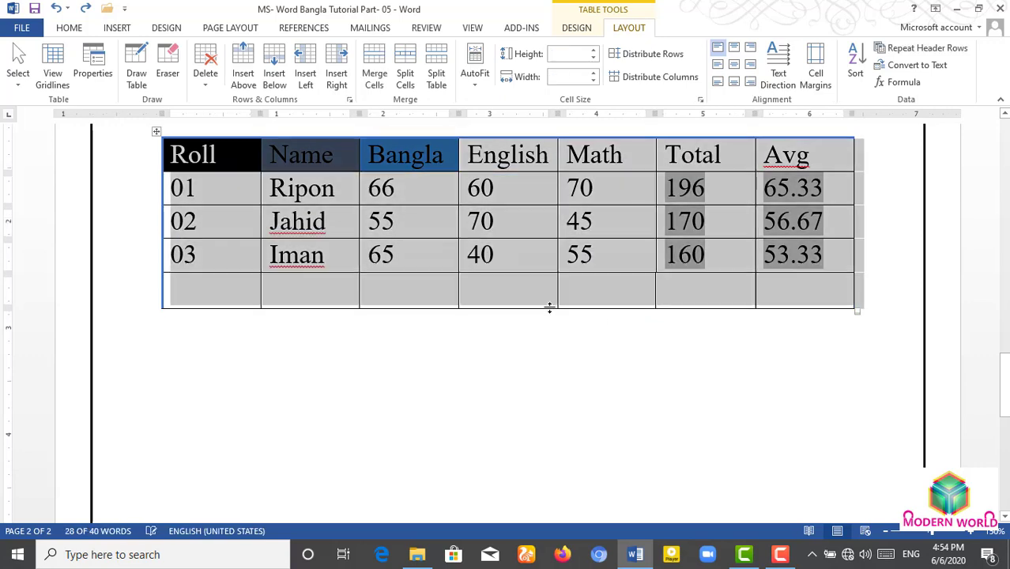
key("ctrl+z")
key("ctrl+z")
key("ctrl+z")
- Select the whole of row 02 in the restored table
scroll(582, 330, "up", 5)
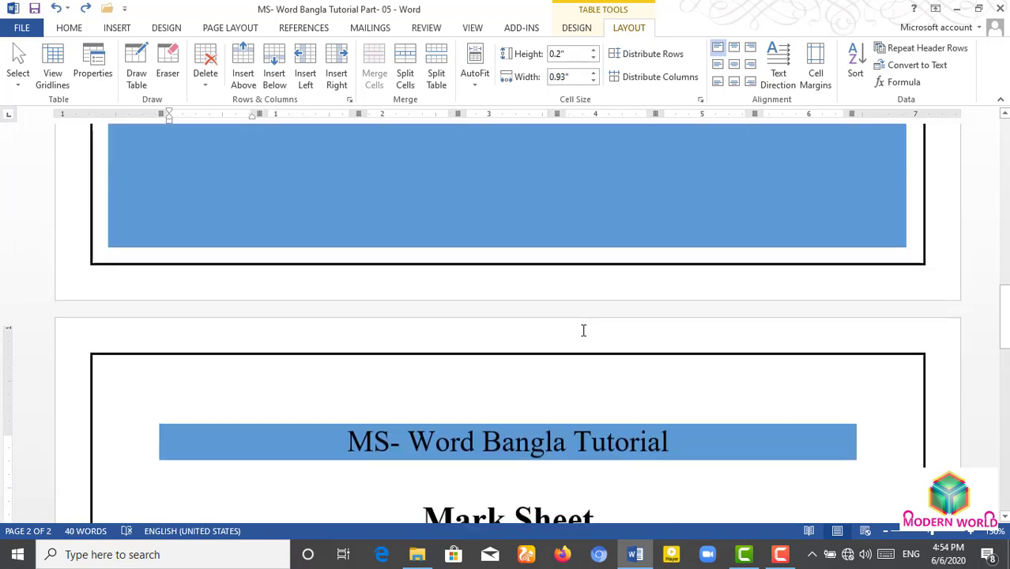
scroll(582, 330, "up", 2)
scroll(983, 300, "down", 2)
left_click_drag(1003, 332, 1004, 371)
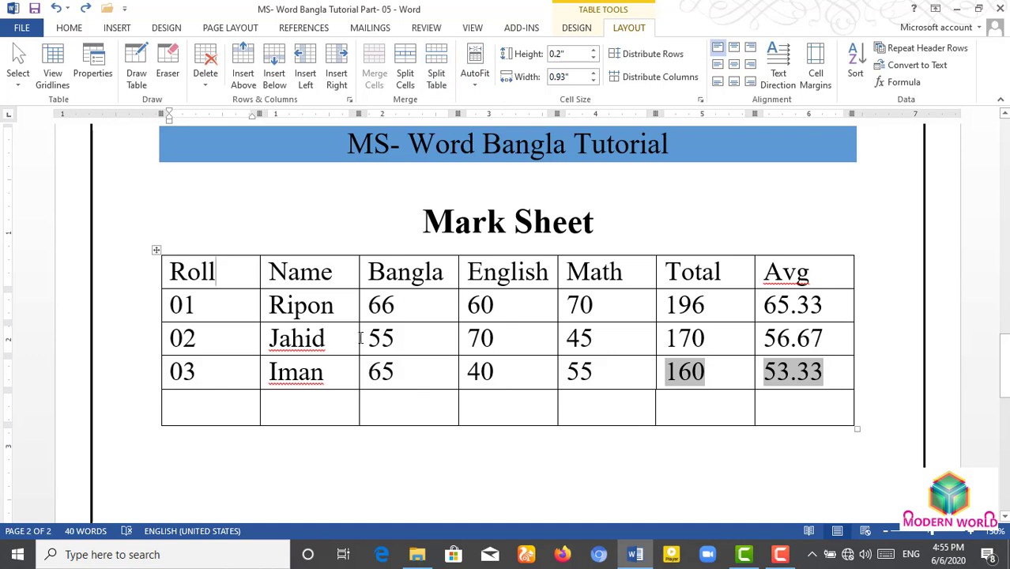
left_click_drag(181, 336, 760, 333)
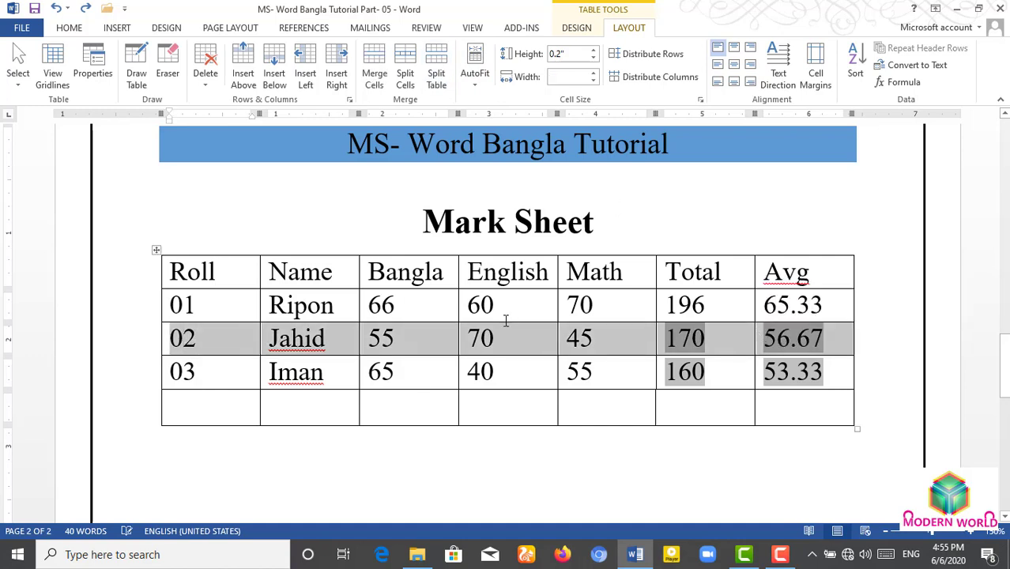
left_click(490, 347)
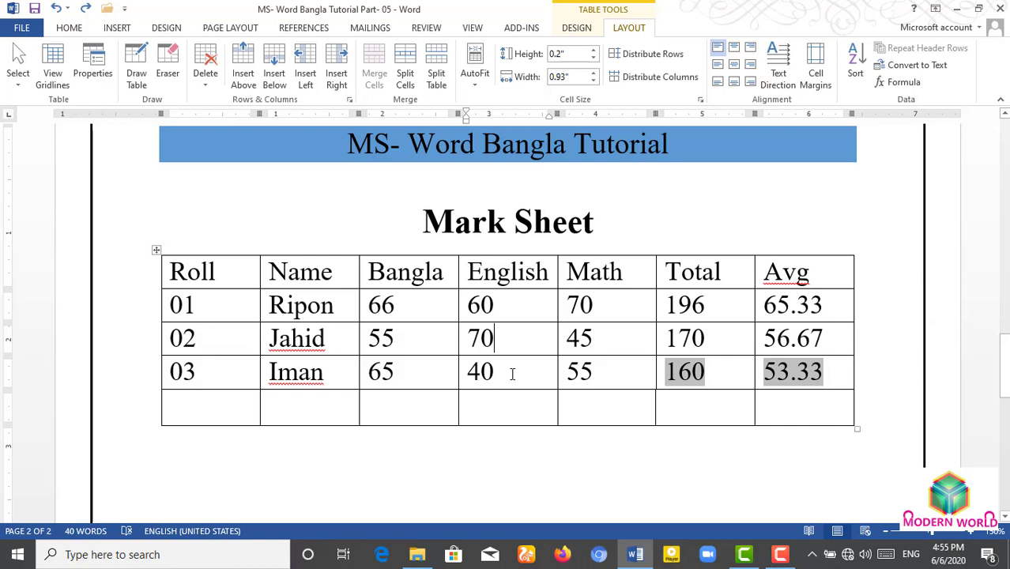
left_click(437, 69)
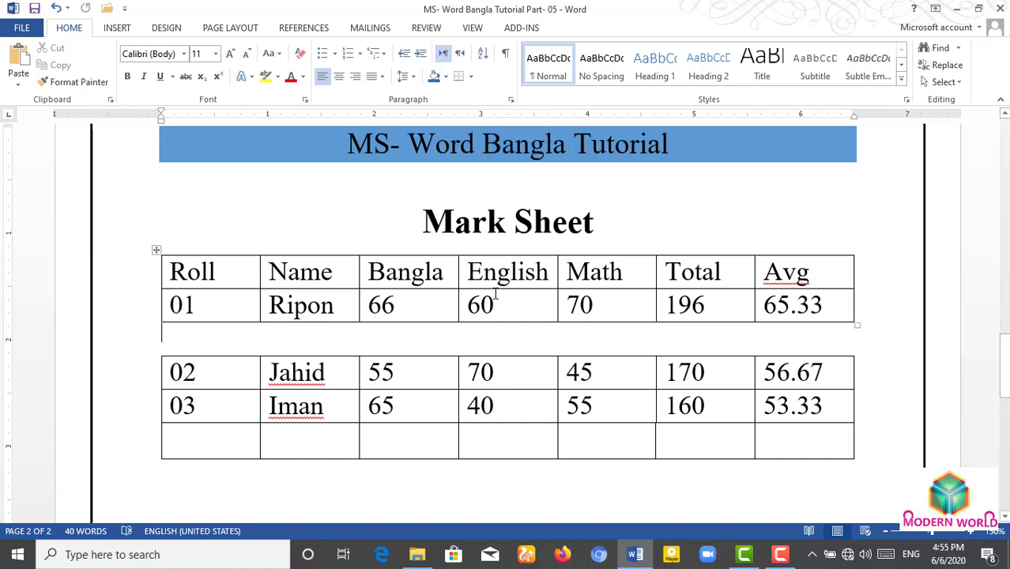
key("ctrl+z")
left_click(642, 31)
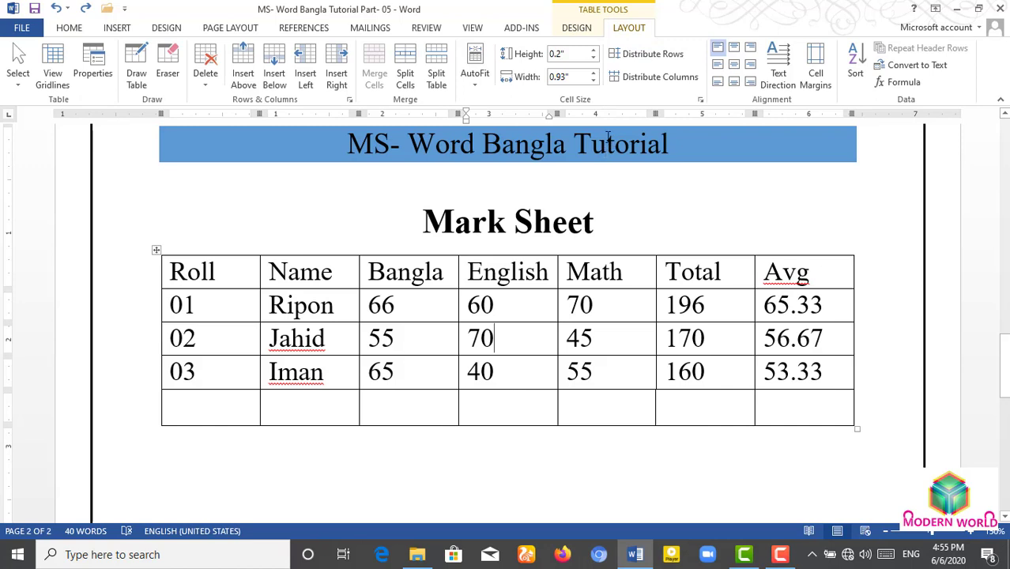
- Adjust row 02's height, ending at 0.4"
left_click(594, 52)
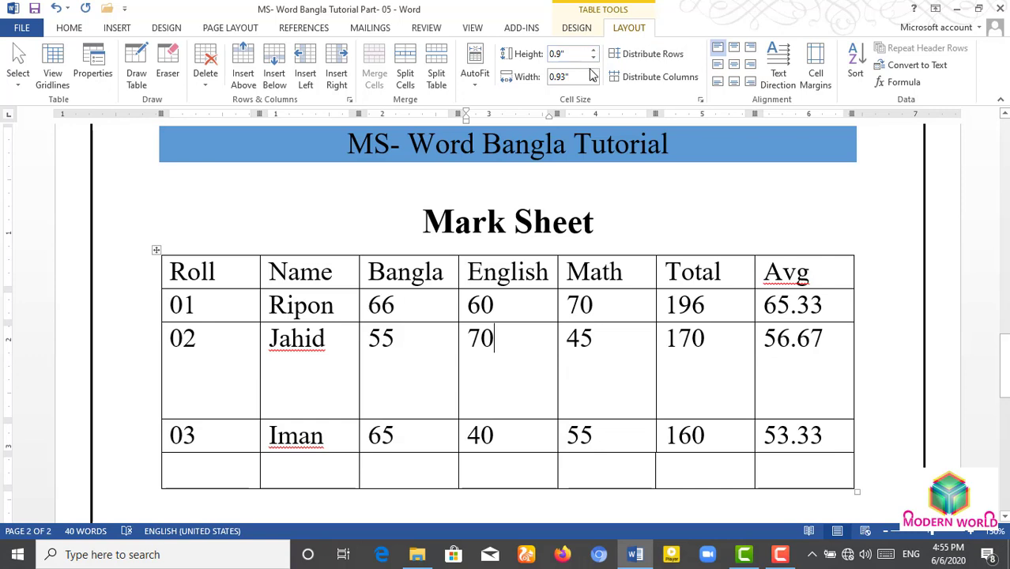
left_click(594, 60)
left_click(594, 60)
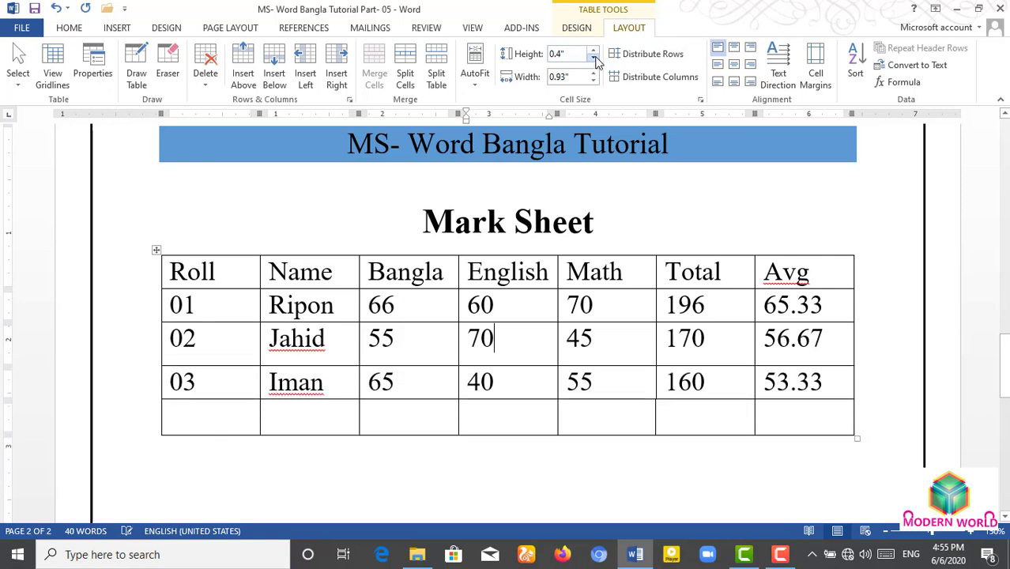
- Try English column widths of 1.6", 0.92" and 1.2", then narrow it slightly
left_click(594, 82)
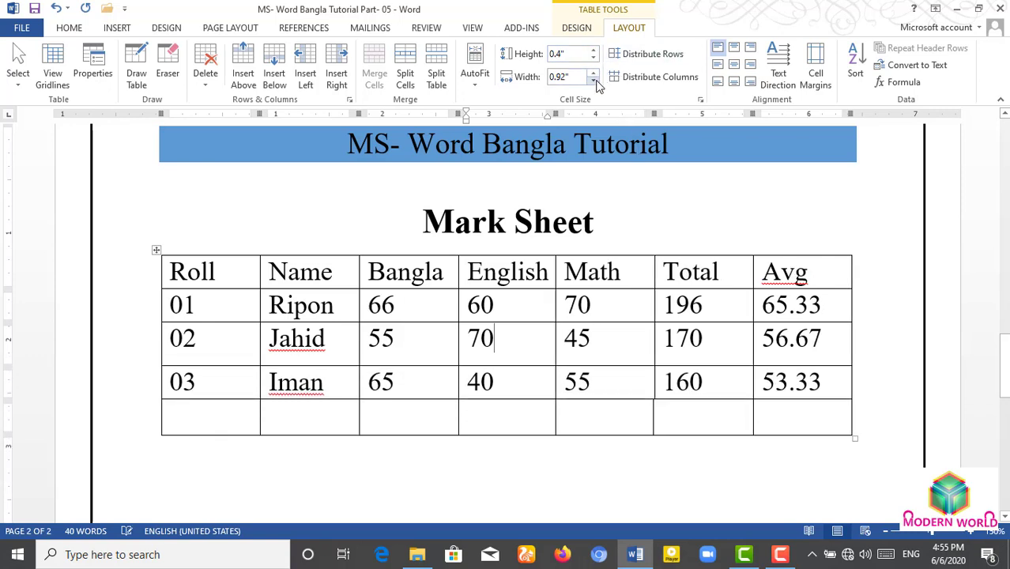
left_click(594, 75)
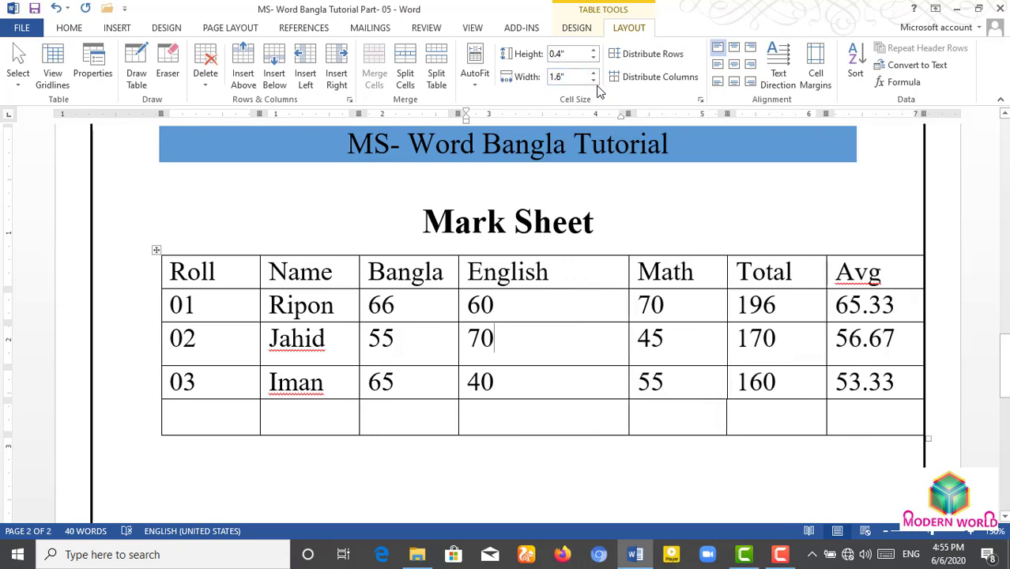
left_click(594, 82)
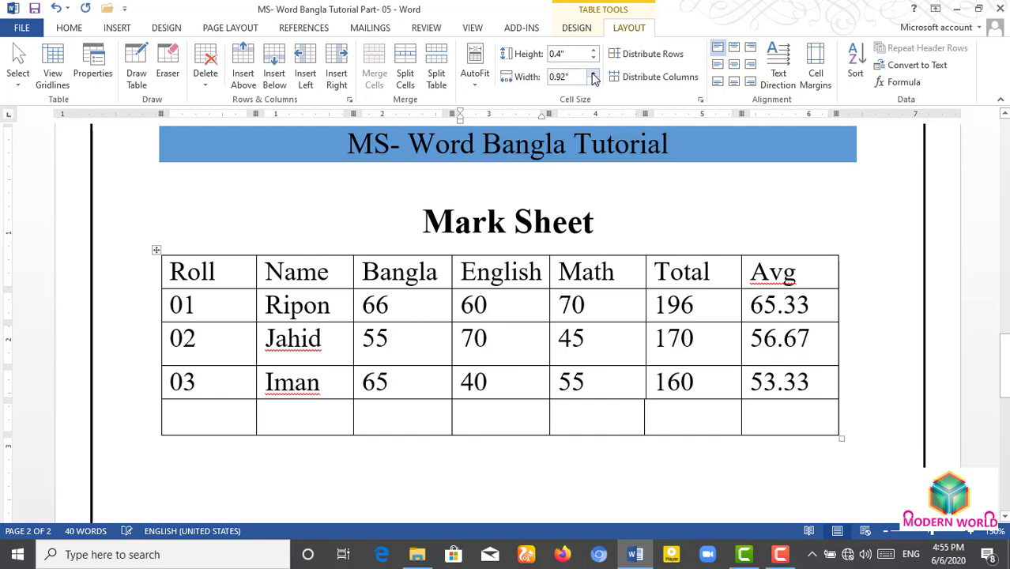
left_click(593, 75)
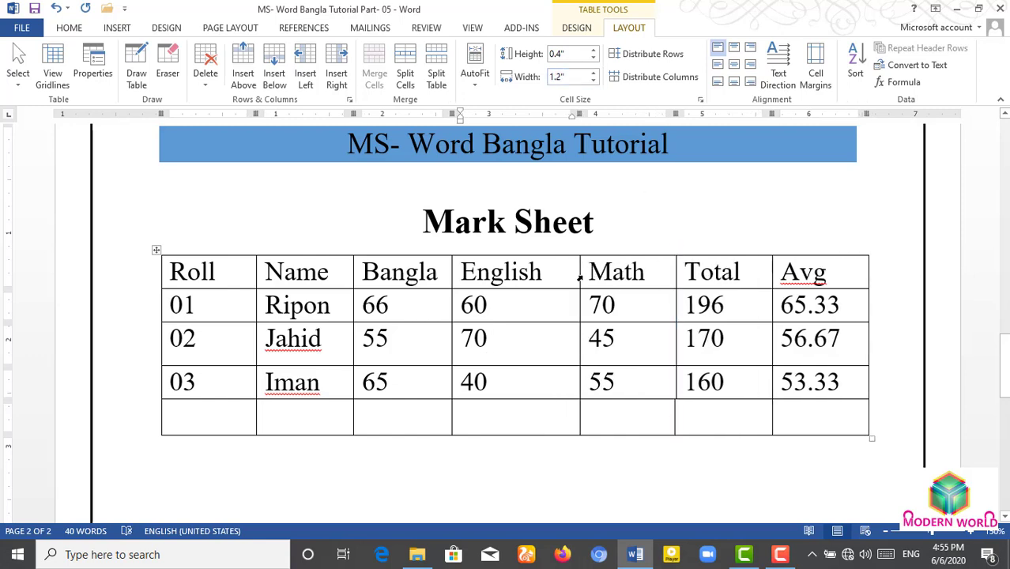
mouse_move(577, 275)
left_mouse_down()
mouse_move(544, 283)
mouse_move(567, 282)
left_mouse_up()
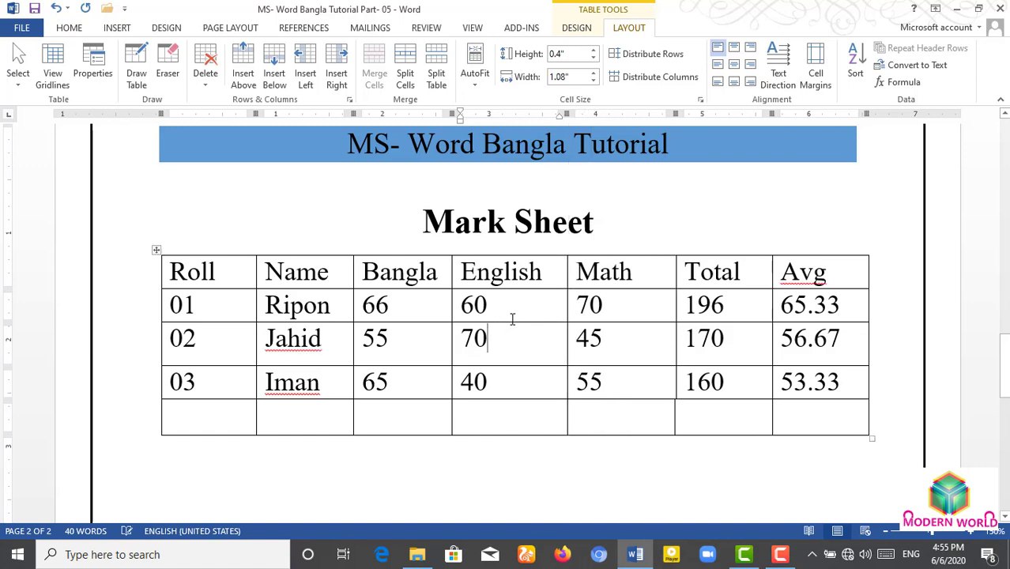
- Drag row 01 taller and back, then distribute all rows evenly
left_click_drag(512, 322, 519, 366)
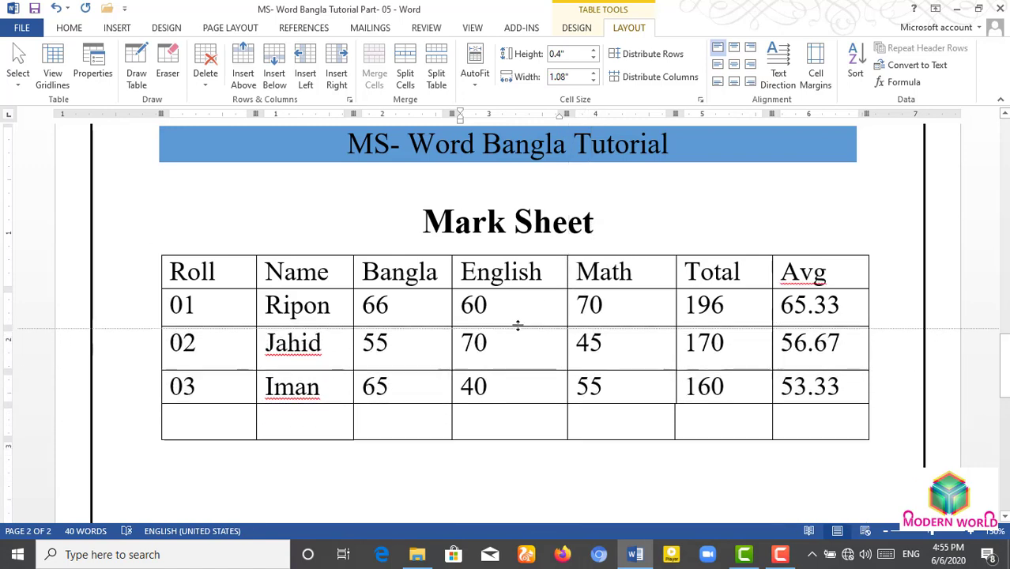
left_click_drag(519, 367, 518, 323)
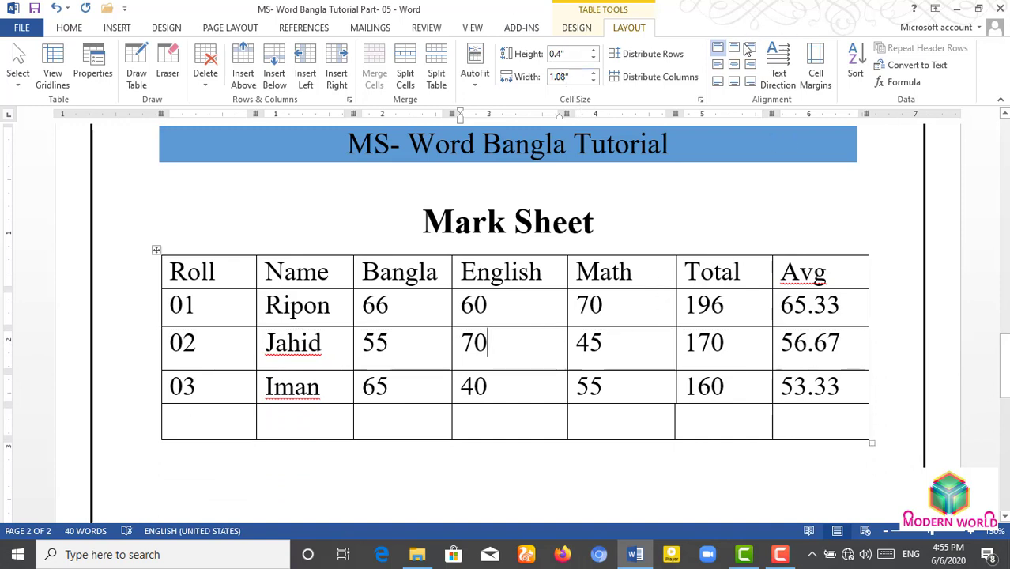
left_click(636, 54)
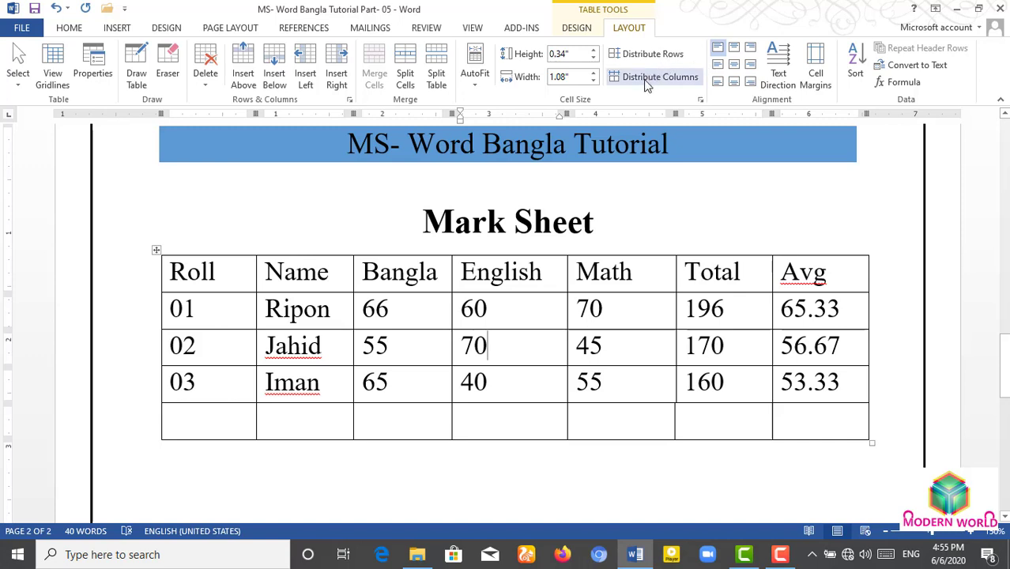
left_click(656, 78)
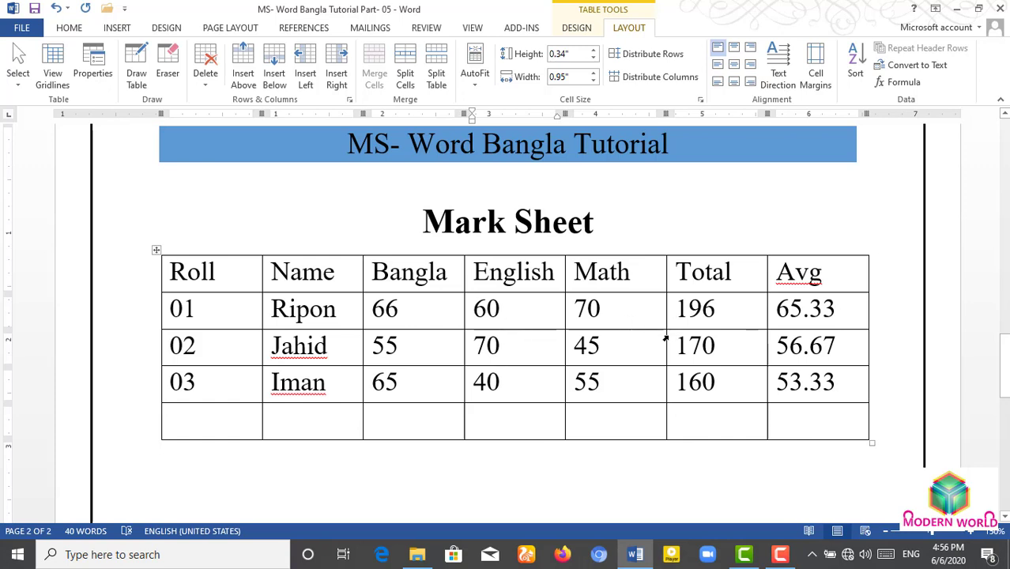
left_click(237, 269)
left_click(294, 269)
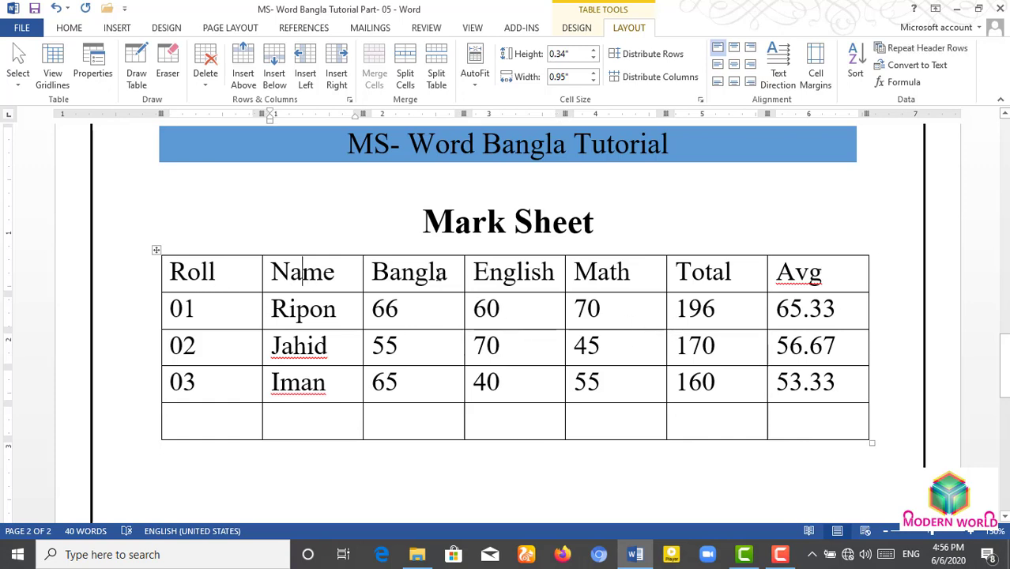
left_click(437, 271)
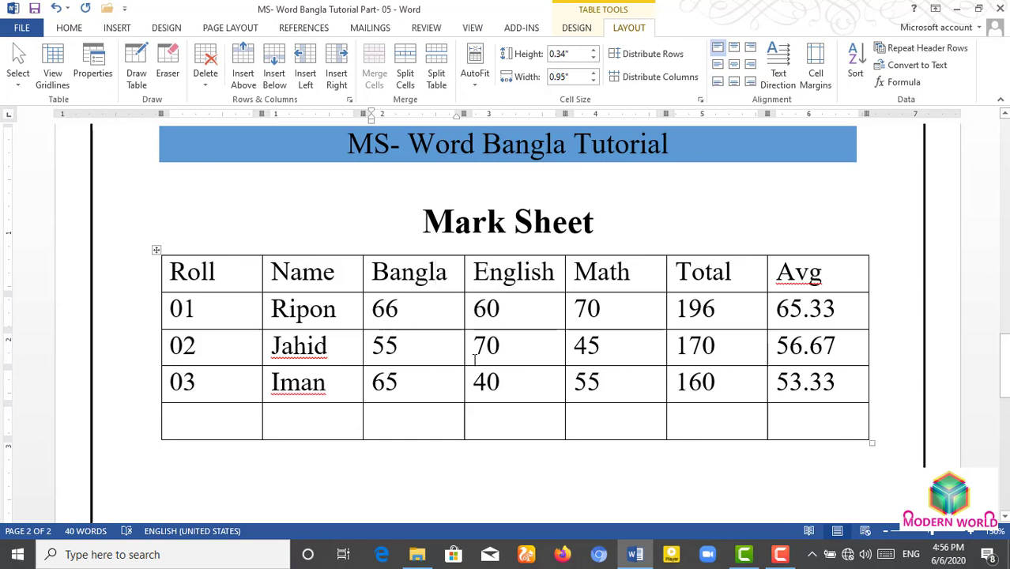
left_click(545, 286)
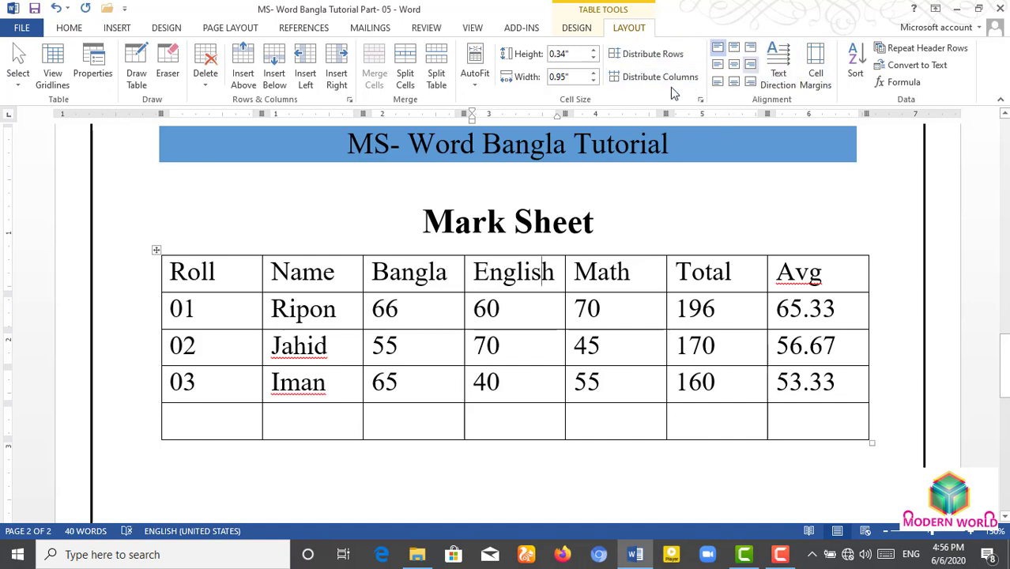
left_click(70, 30)
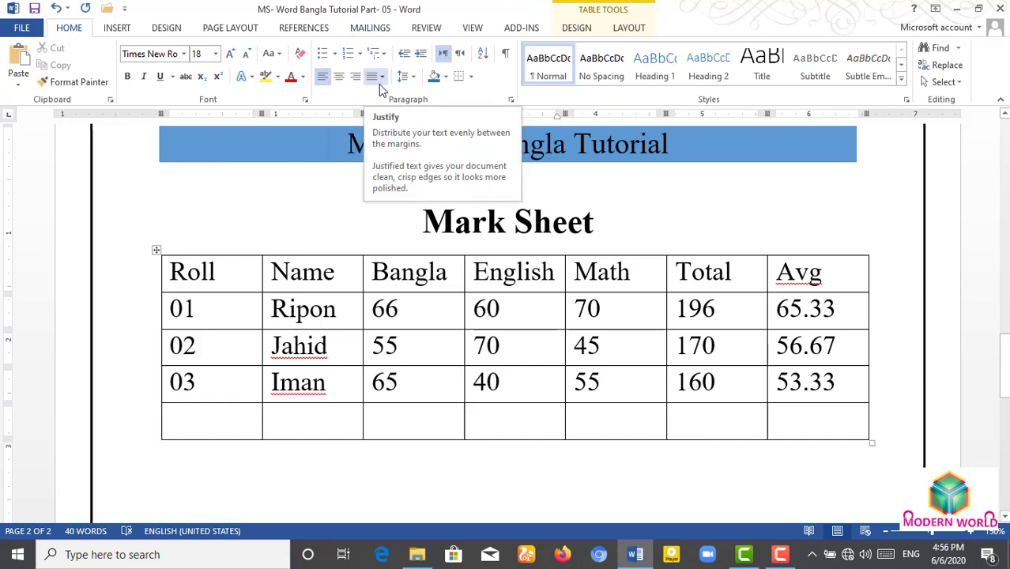
left_click(632, 27)
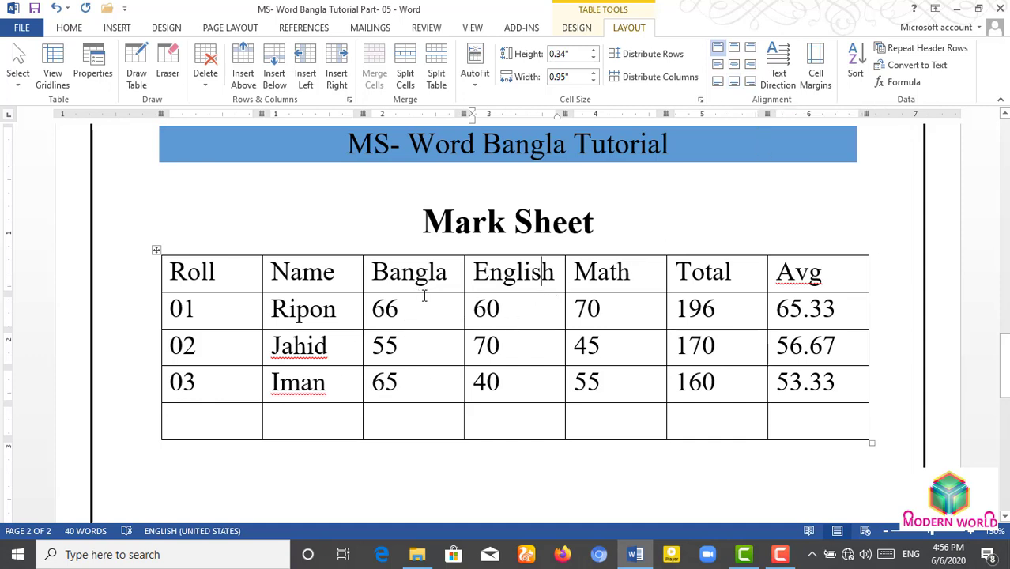
- Make the header row taller, select it, and settle on Align Center after trying each alignment
left_click_drag(425, 293, 427, 317)
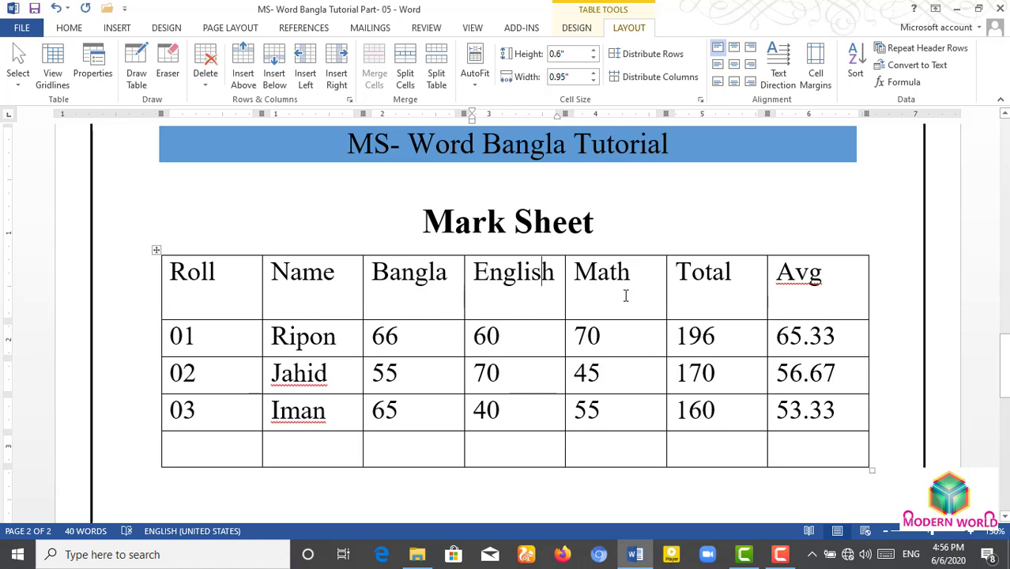
left_click_drag(844, 290, 227, 281)
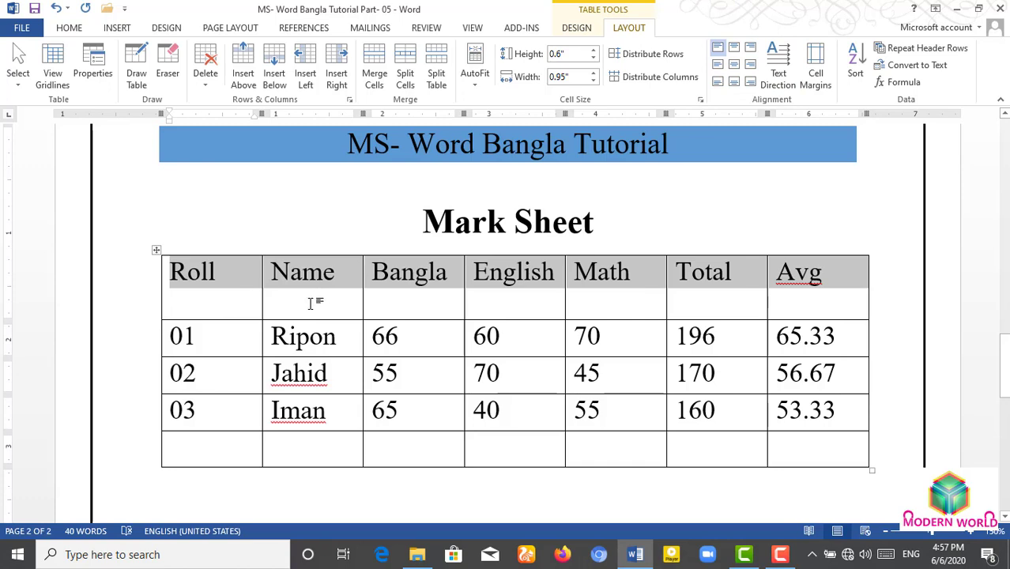
left_click(733, 48)
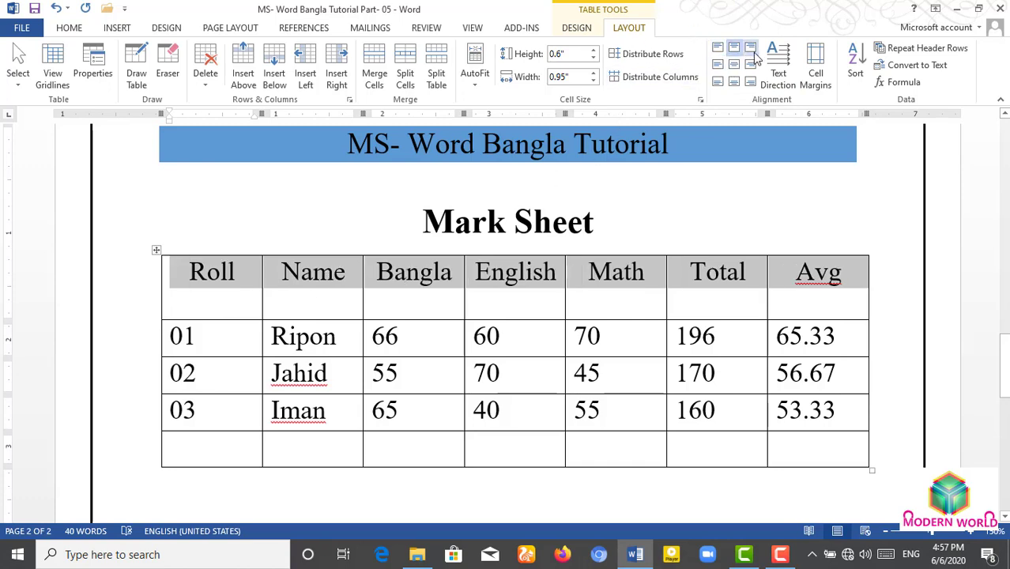
left_click(752, 51)
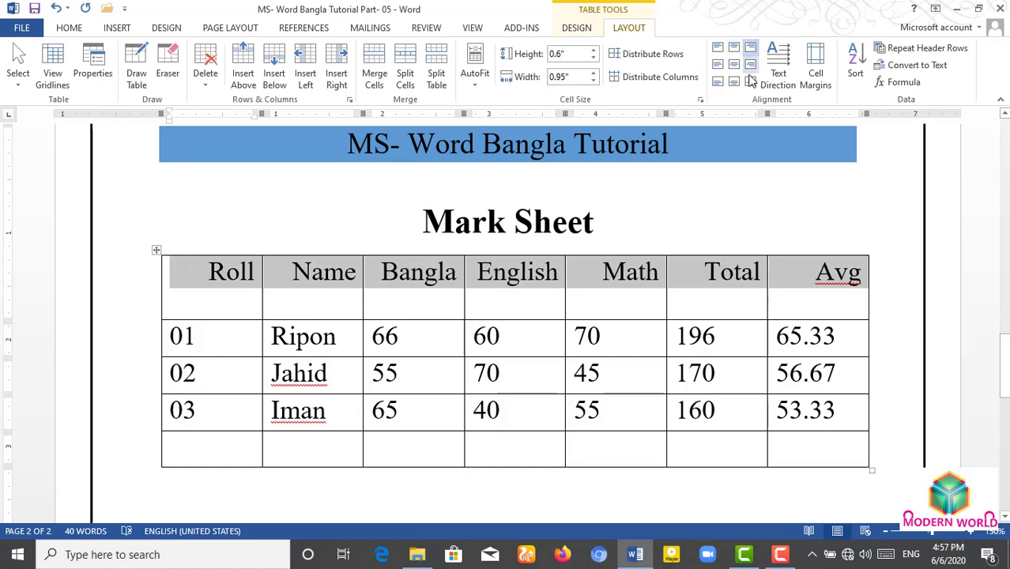
left_click(734, 65)
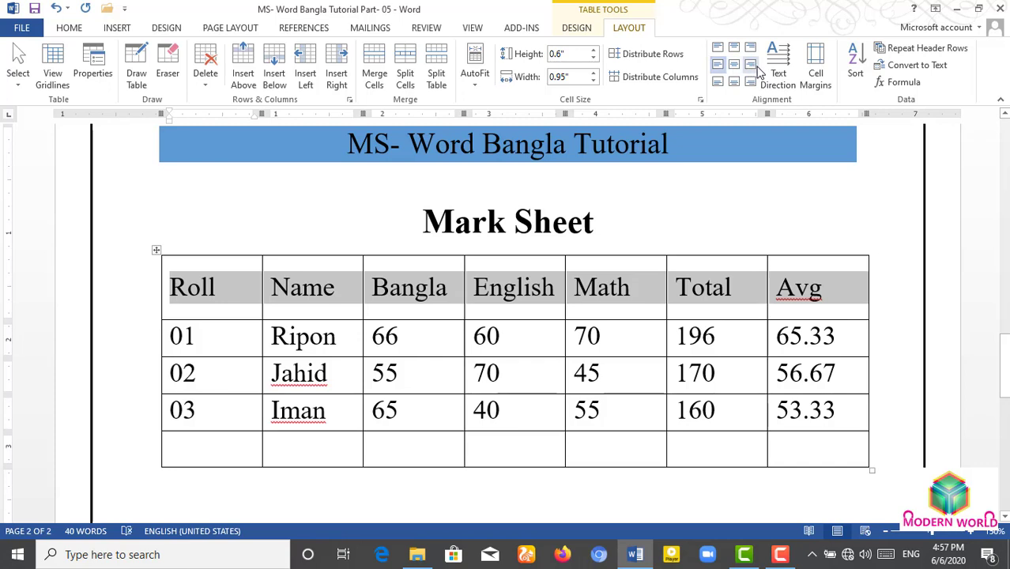
left_click(750, 65)
left_click(750, 83)
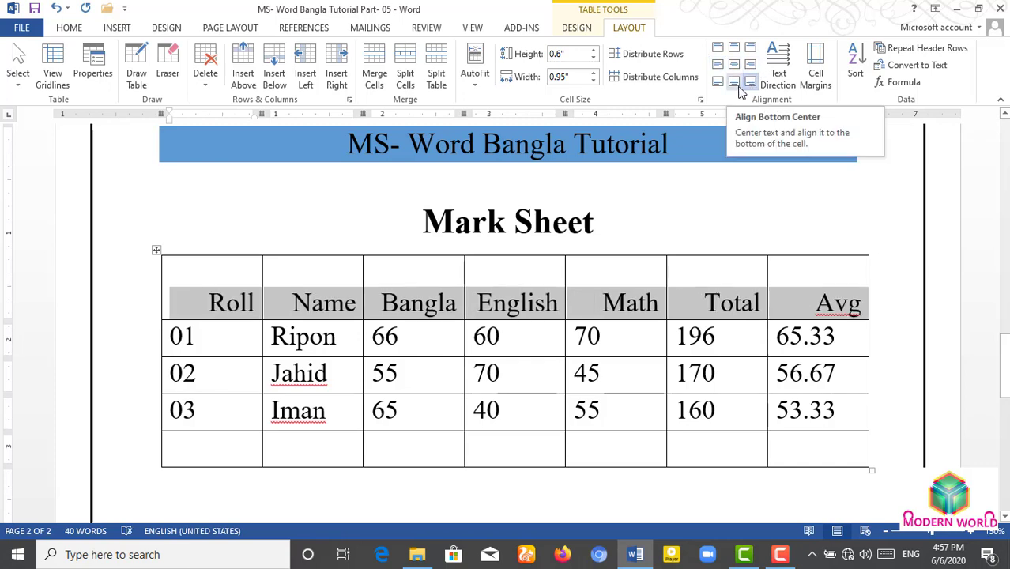
left_click(734, 84)
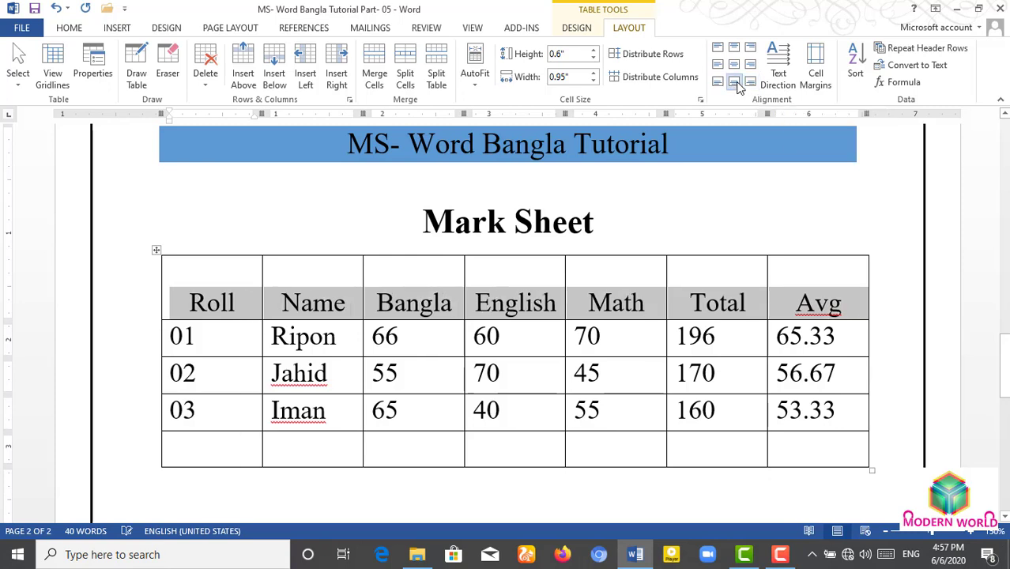
left_click(716, 84)
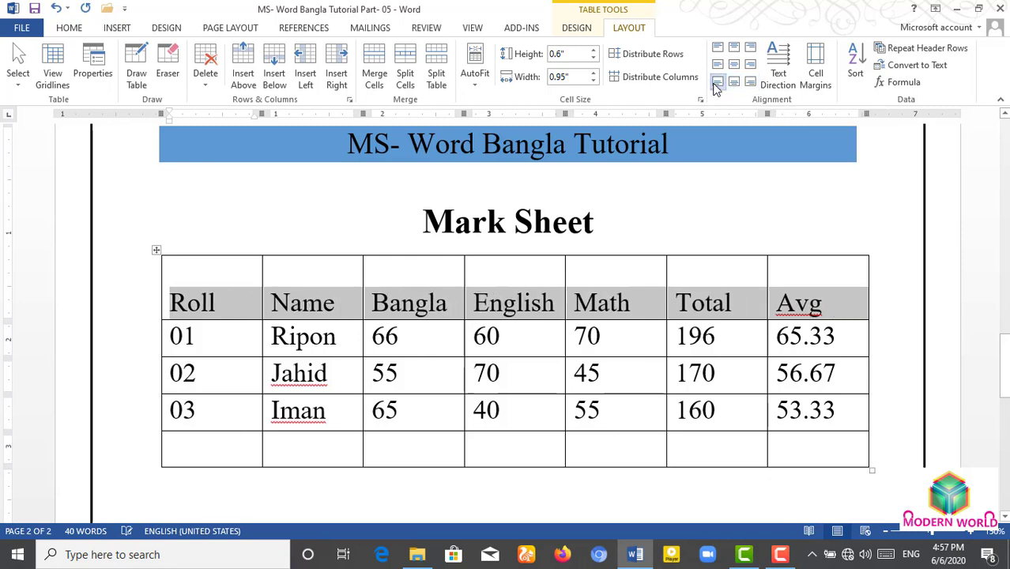
left_click(734, 64)
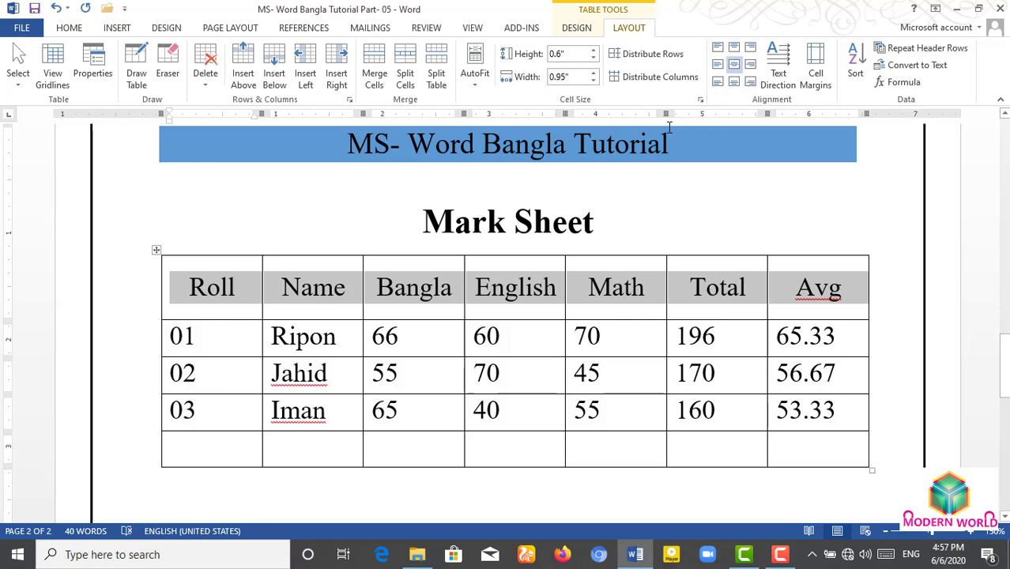
left_click(734, 48)
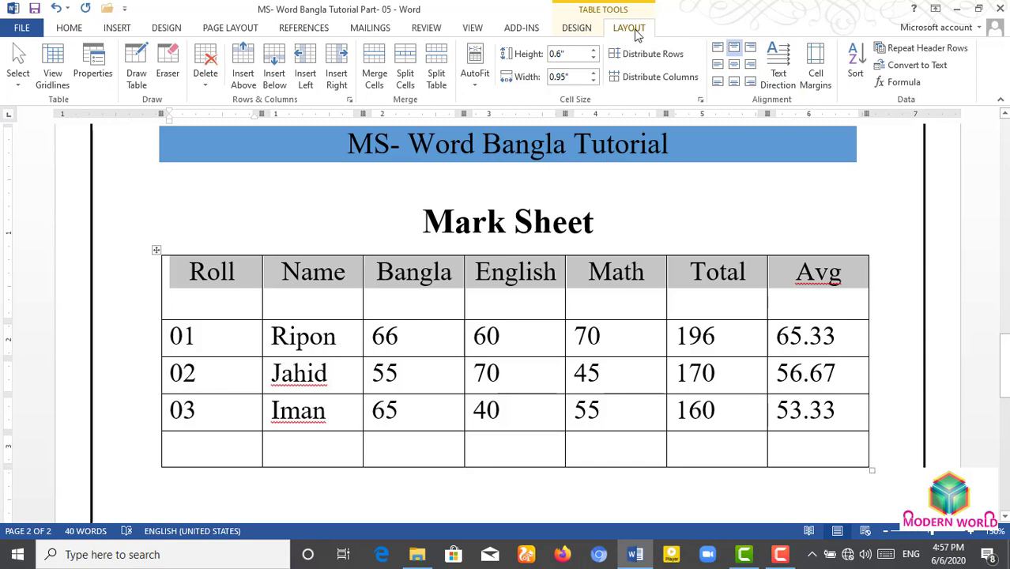
left_click(734, 64)
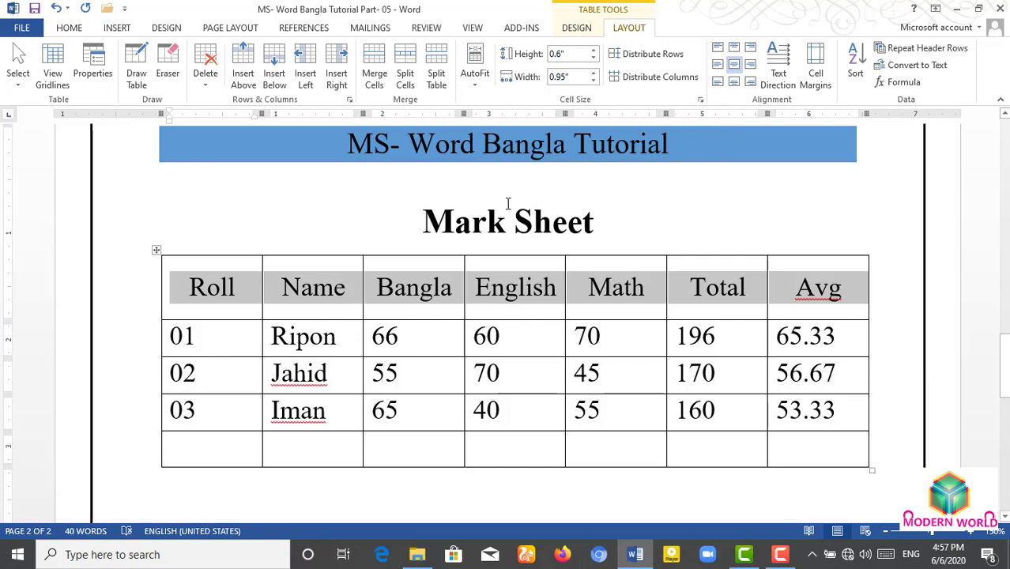
- Shorten the header row, then nudge it slightly taller
left_click_drag(478, 318, 478, 293)
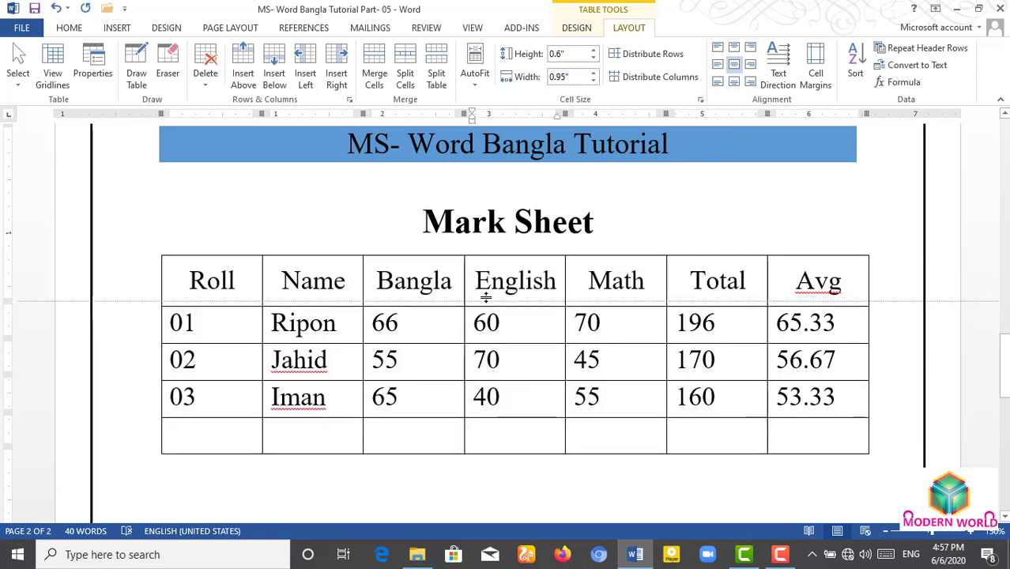
left_click(632, 275)
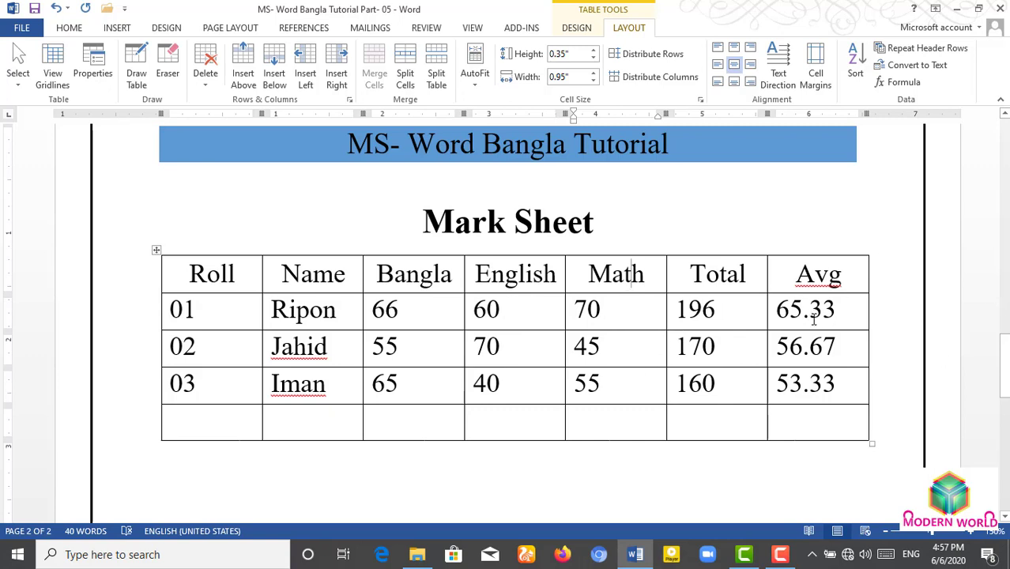
double_click(812, 316)
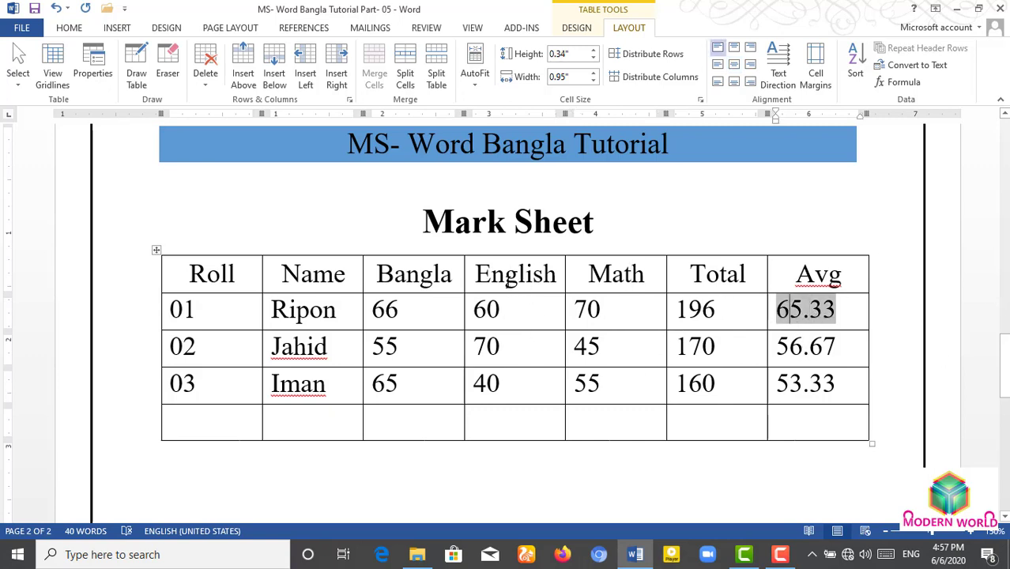
left_click_drag(510, 294, 511, 300)
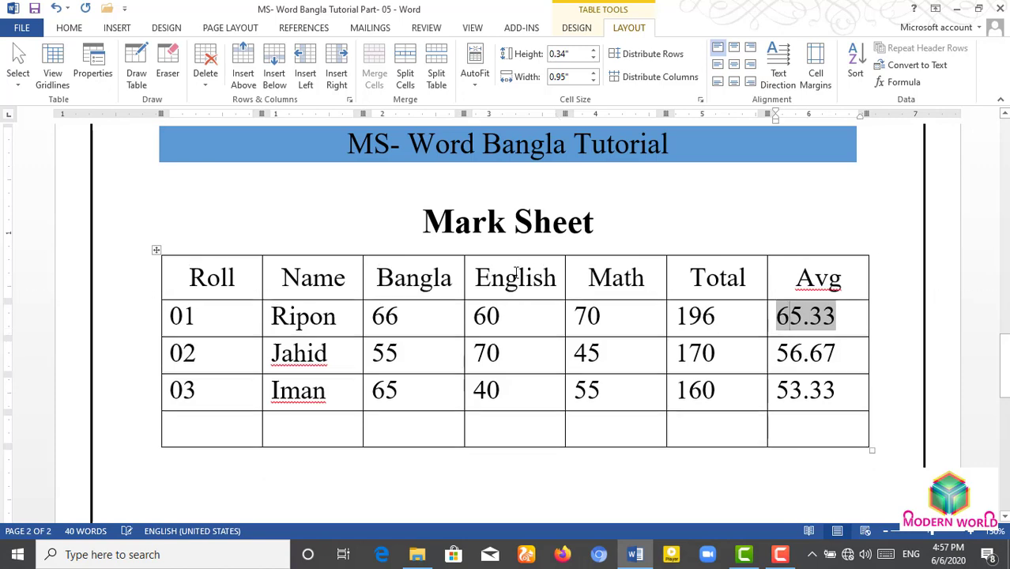
- Drag the header row much taller and select it from Roll to Avg
left_click(584, 227)
left_click_drag(601, 228, 404, 230)
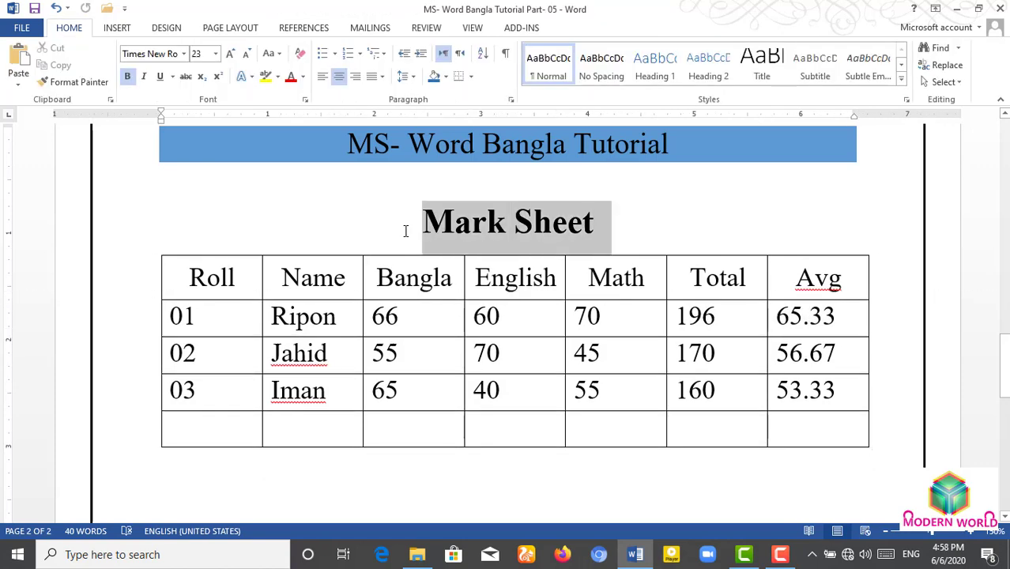
left_click(488, 239)
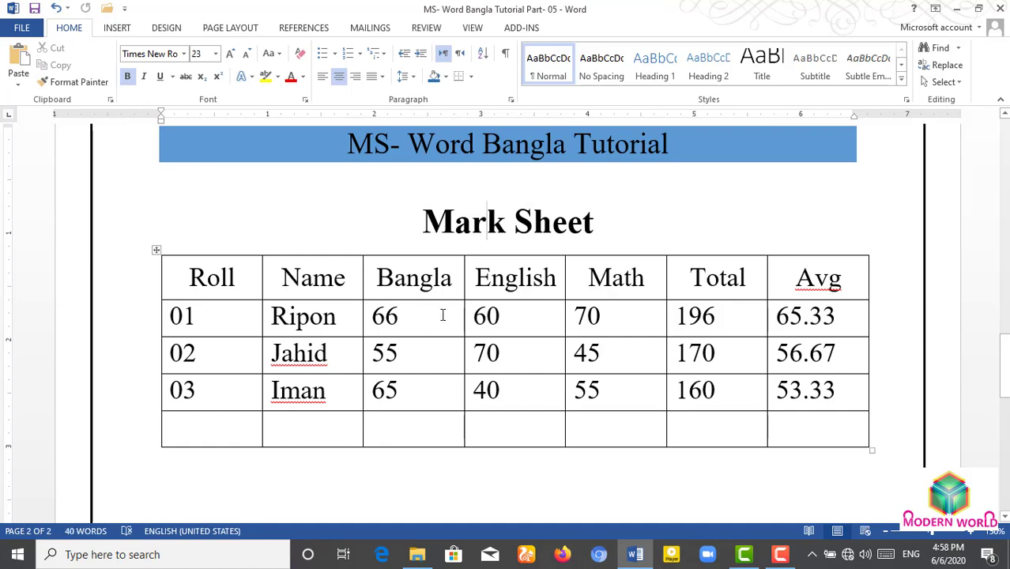
left_click_drag(480, 299, 306, 419)
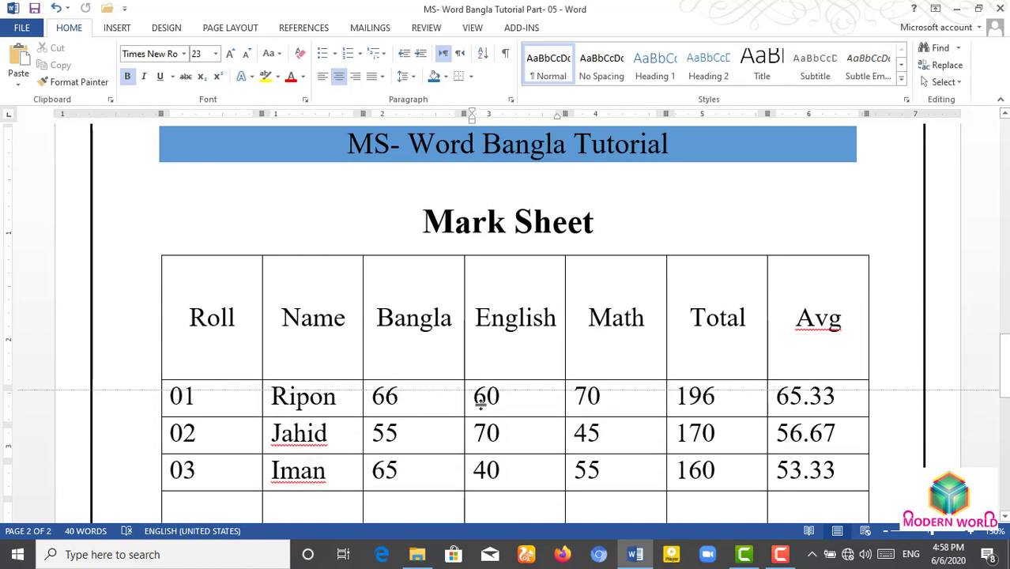
left_click_drag(188, 345, 808, 356)
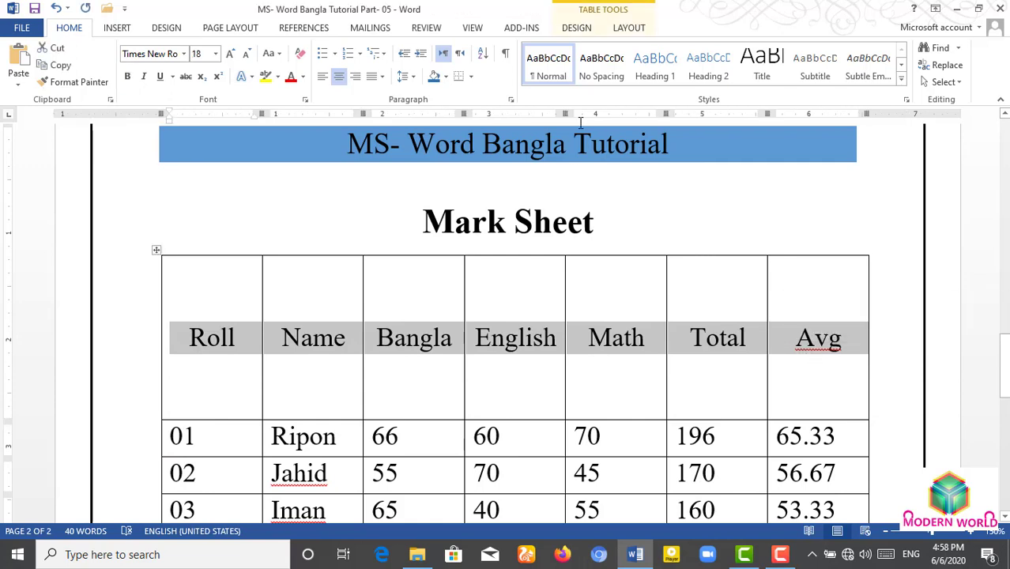
- Rotate the selected header labels to vertical using Text Direction, trying the different orientations
left_click(626, 32)
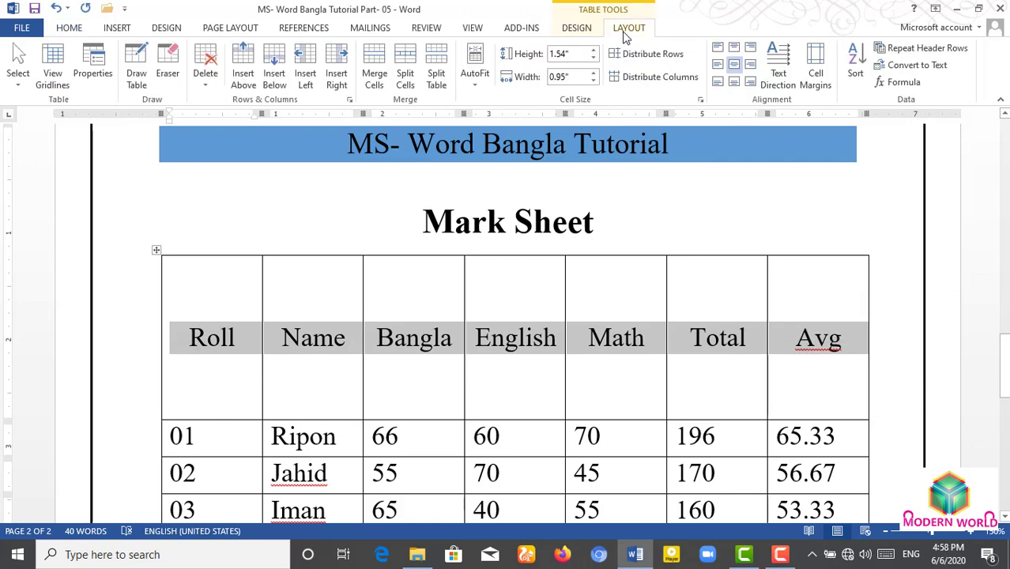
left_click(791, 73)
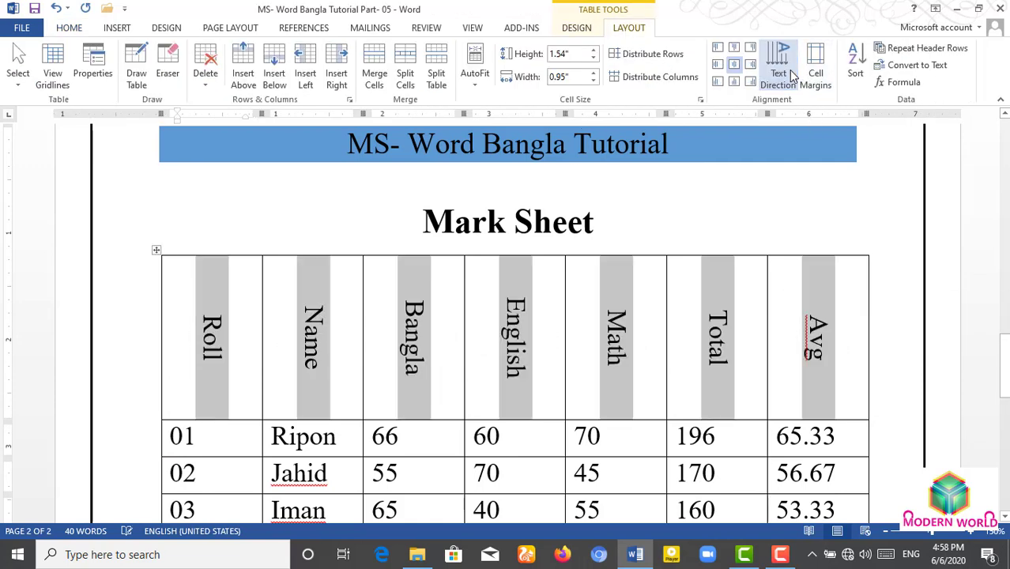
left_click(792, 74)
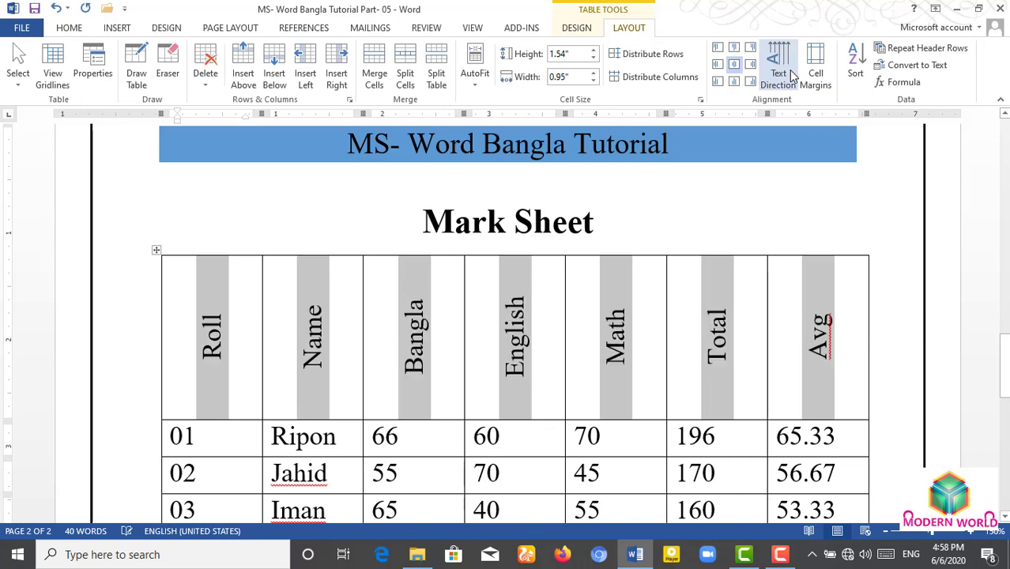
left_click(792, 73)
left_click(791, 72)
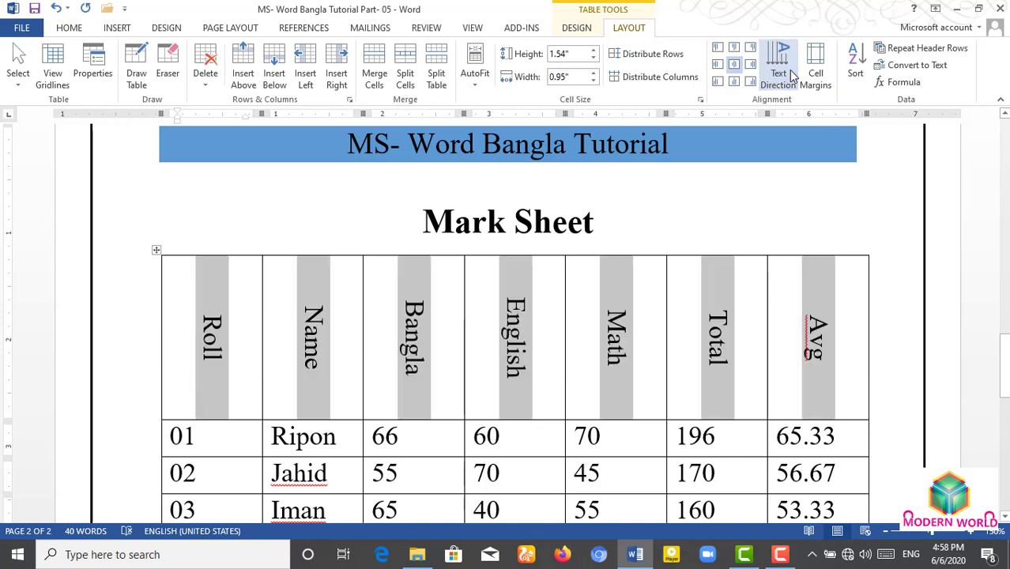
left_click(792, 74)
left_click(793, 73)
left_click(792, 74)
left_click(792, 74)
- Set the header labels to read bottom to top and shorten the header row to 0.97"
left_click(791, 73)
left_click(791, 72)
left_click(791, 72)
left_click(790, 73)
left_click(791, 73)
left_click(791, 72)
left_click(790, 73)
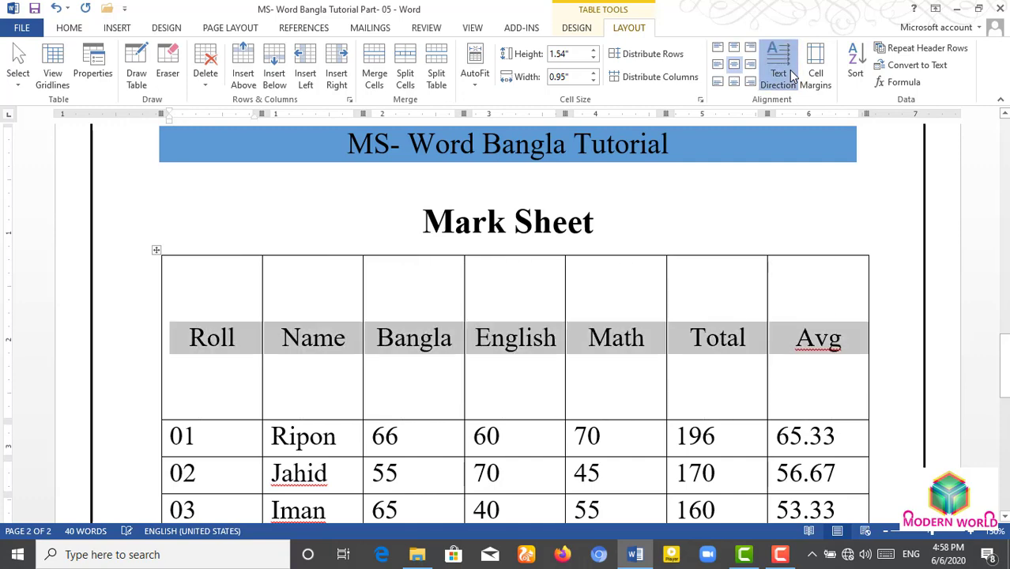
left_click(790, 70)
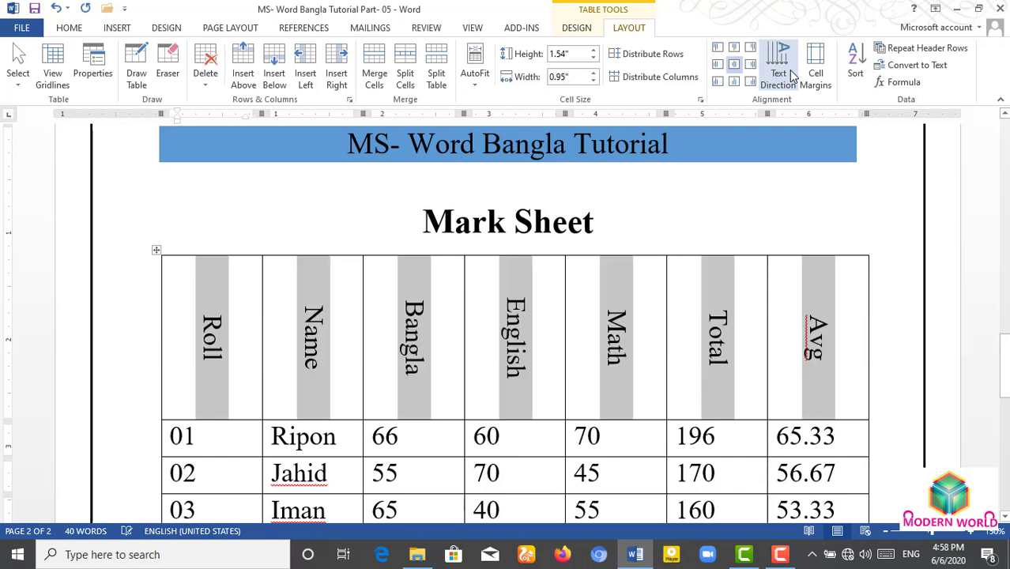
left_click(791, 73)
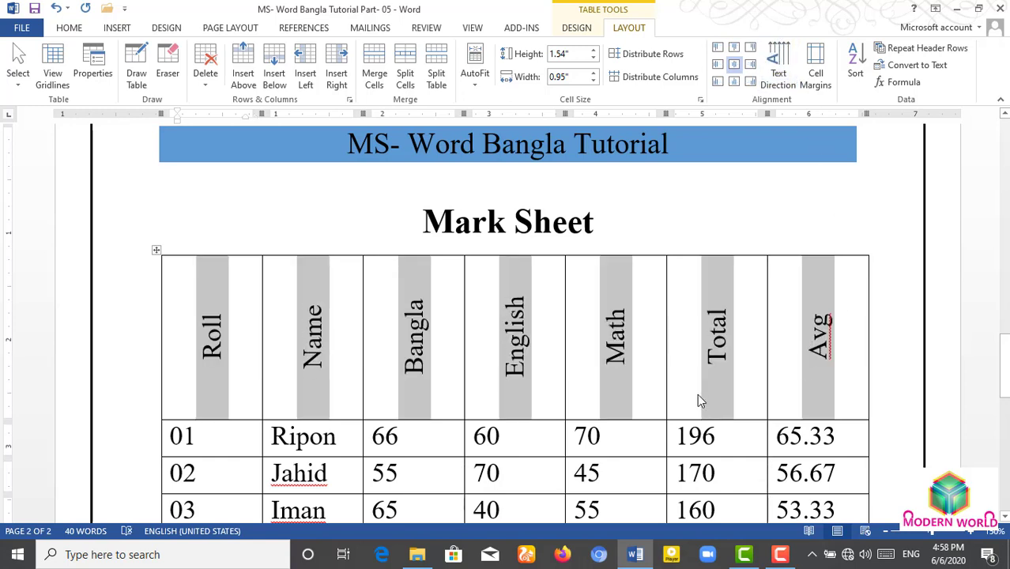
mouse_move(654, 421)
left_mouse_down()
mouse_move(664, 353)
mouse_move(673, 360)
left_mouse_up()
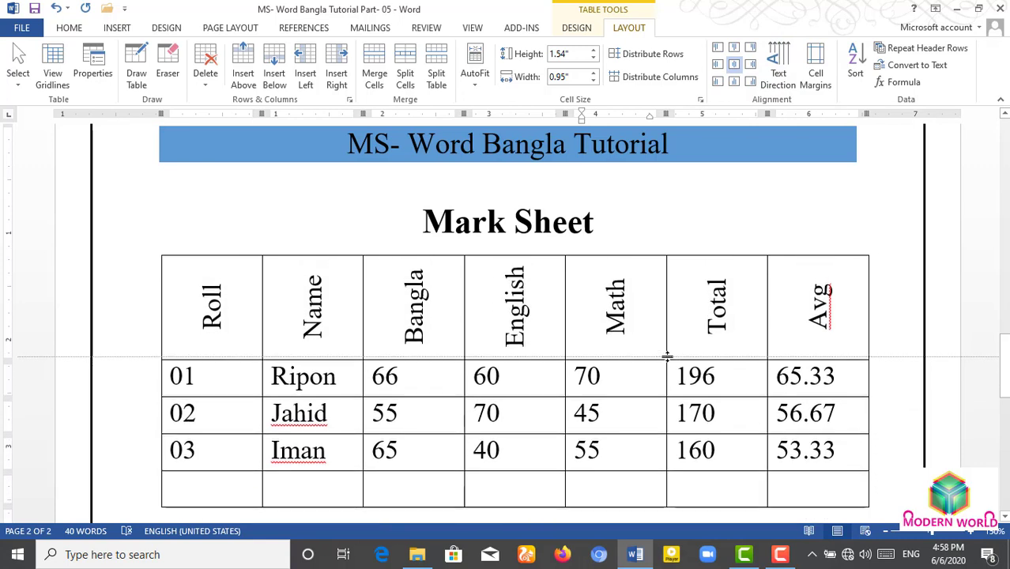
left_click(721, 335)
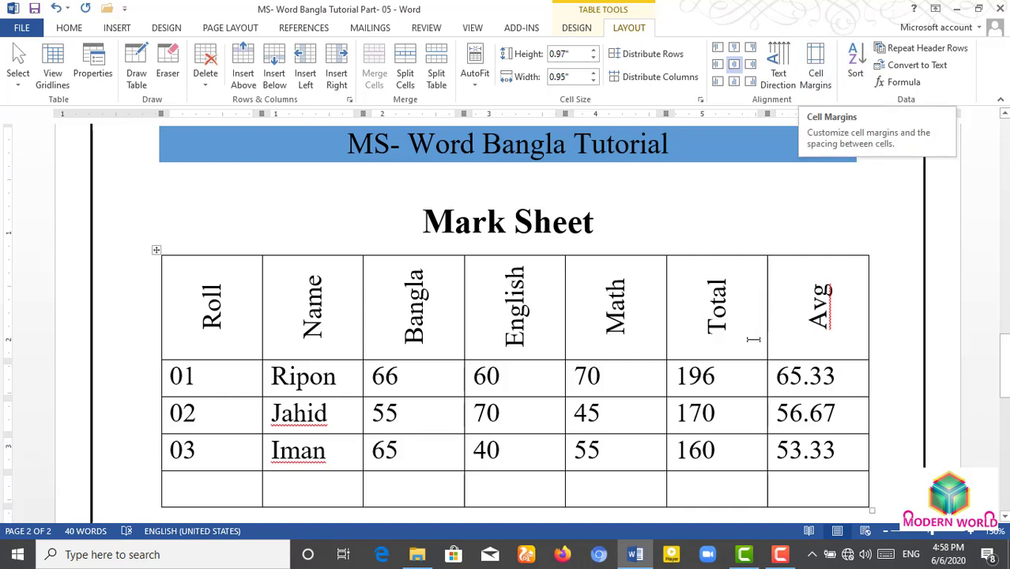
- Select the Total and Avg header cells and review the Table Options cell margins unchanged
left_click(816, 71)
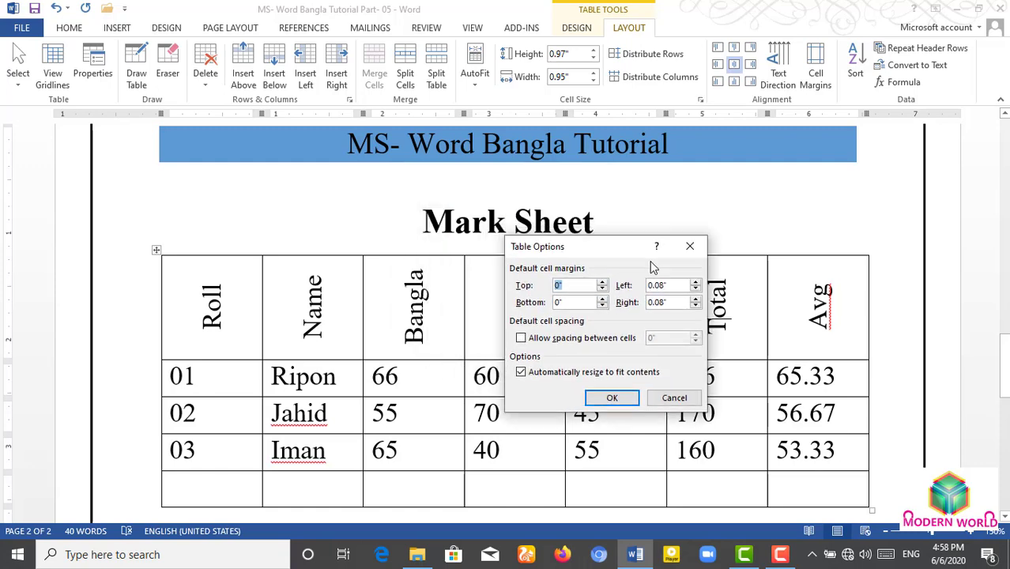
left_click_drag(489, 192, 689, 269)
left_click(787, 258)
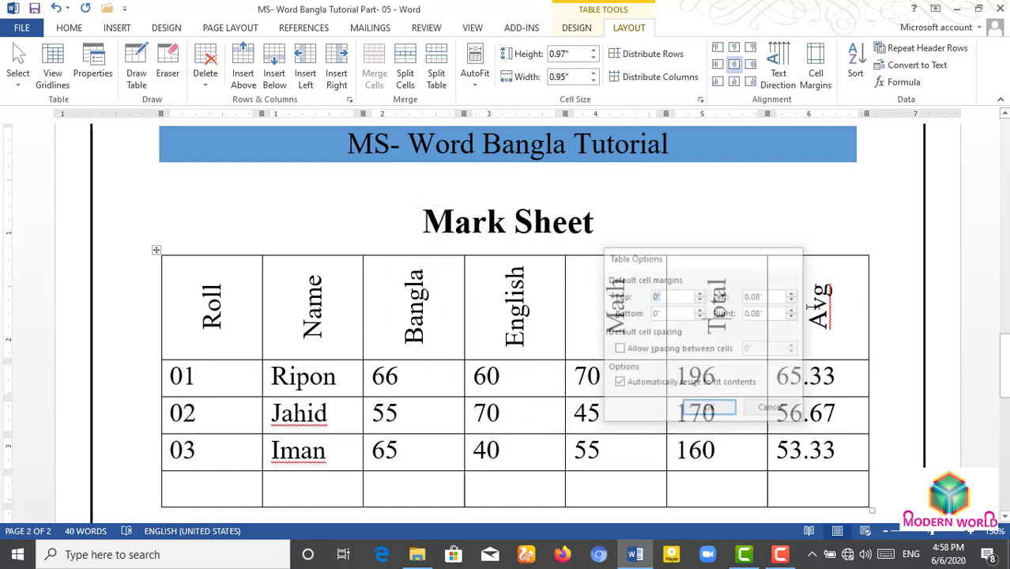
left_click_drag(814, 324, 681, 341)
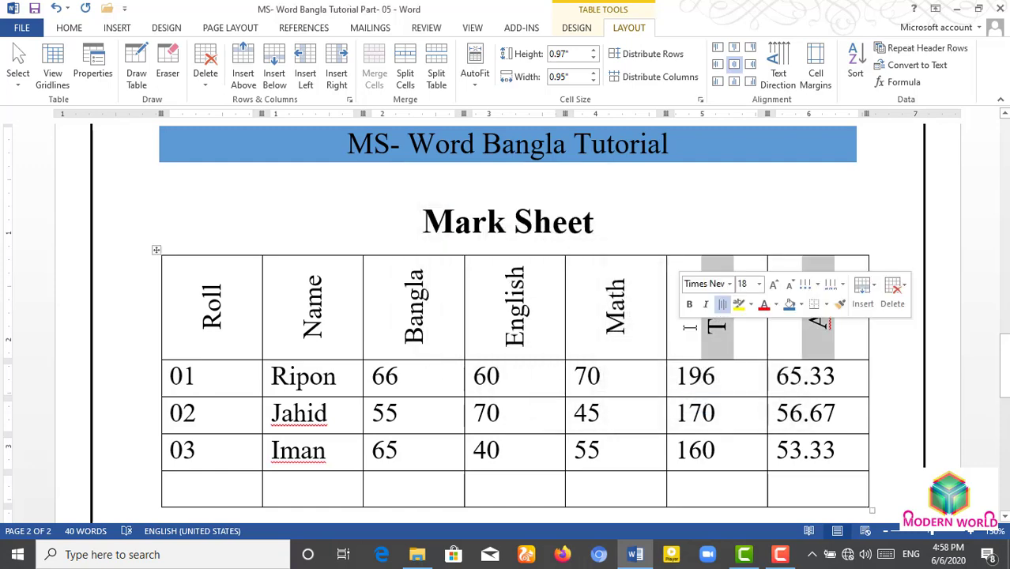
left_click(816, 71)
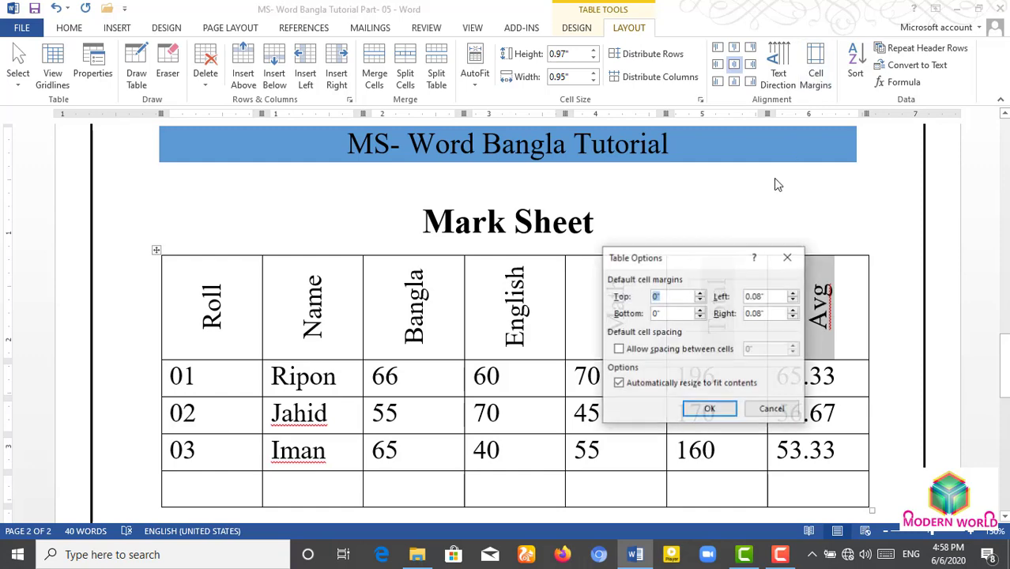
left_click(702, 405)
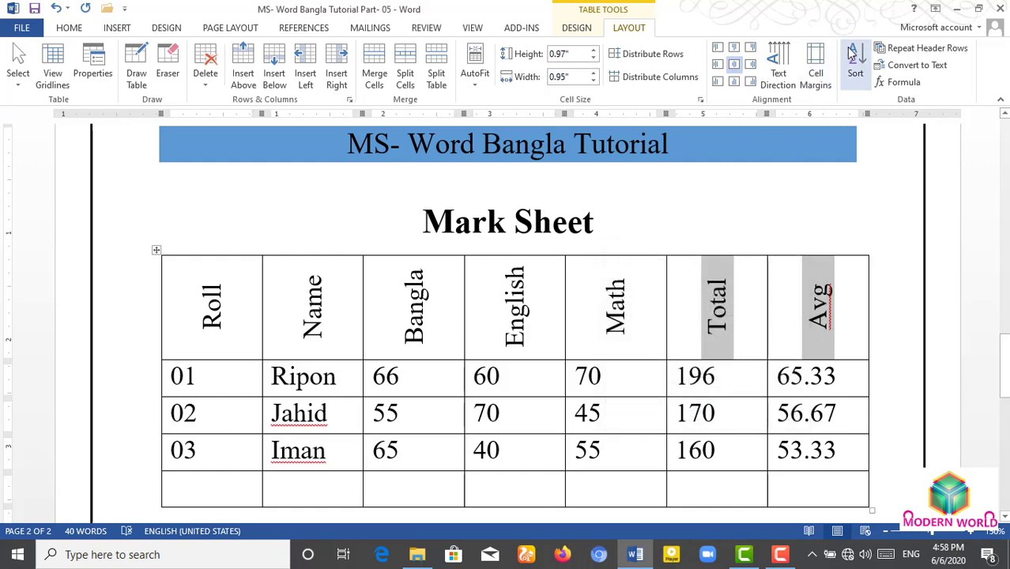
- Raise the left cell margin slightly and apply it
left_click(816, 72)
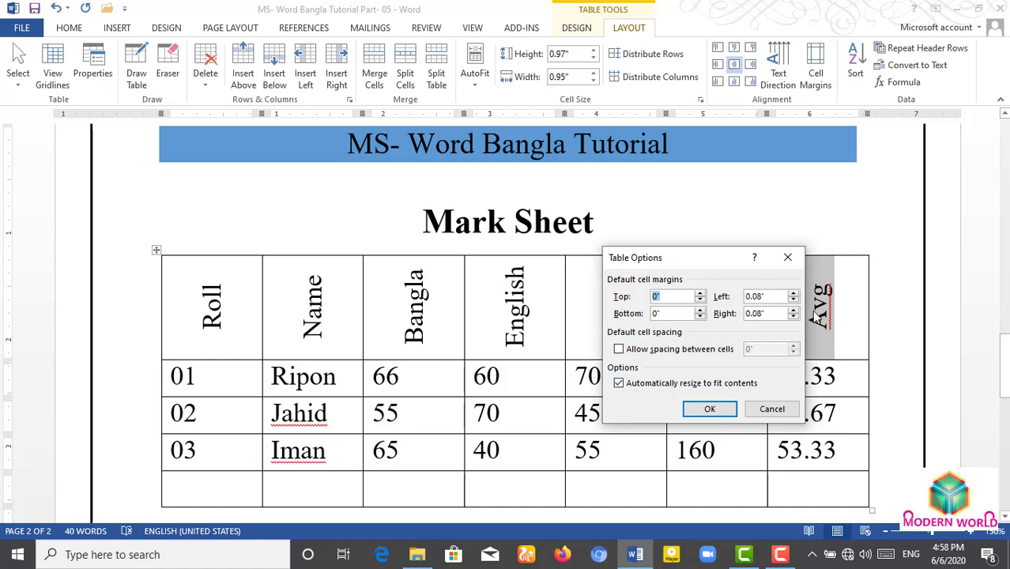
left_click(793, 293)
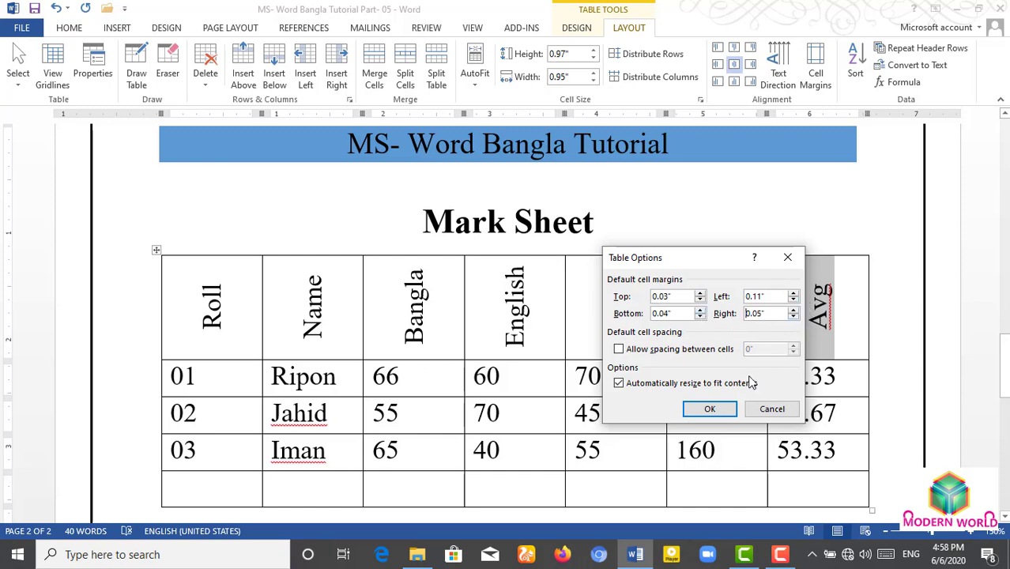
left_click(710, 409)
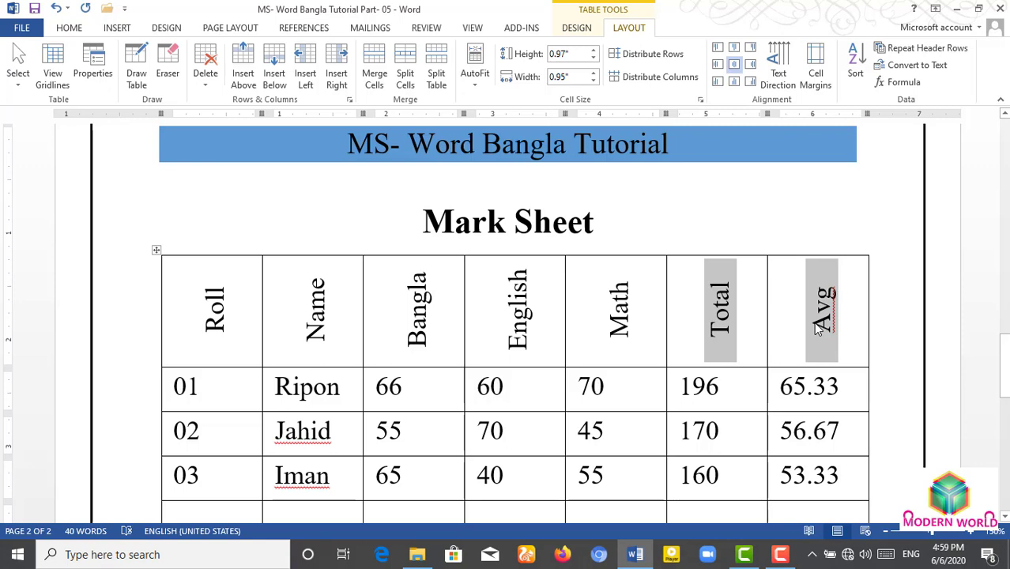
left_click(713, 348)
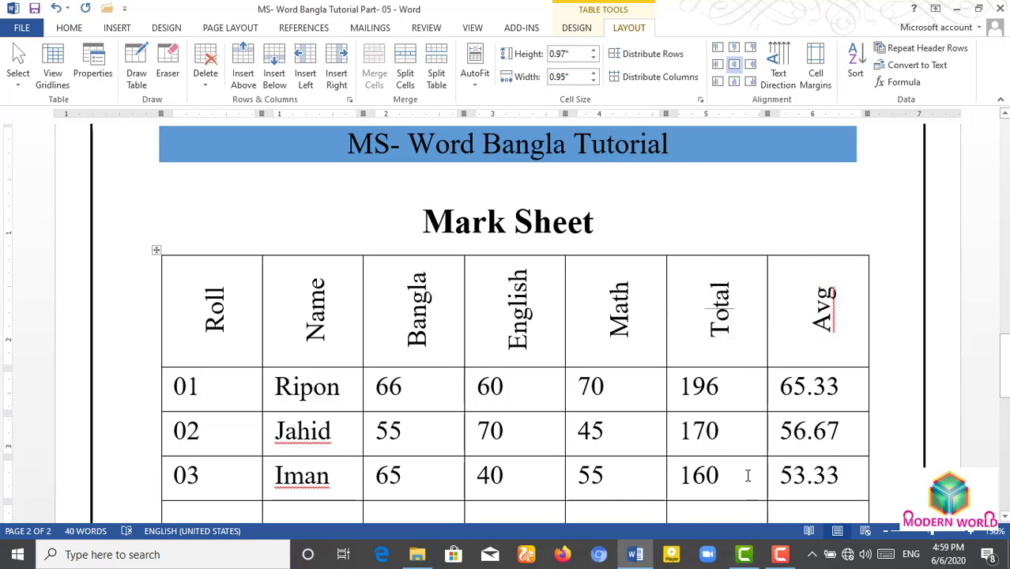
- Increase the left and top cell margins further, giving a 0.19" left margin, and apply
left_click(816, 75)
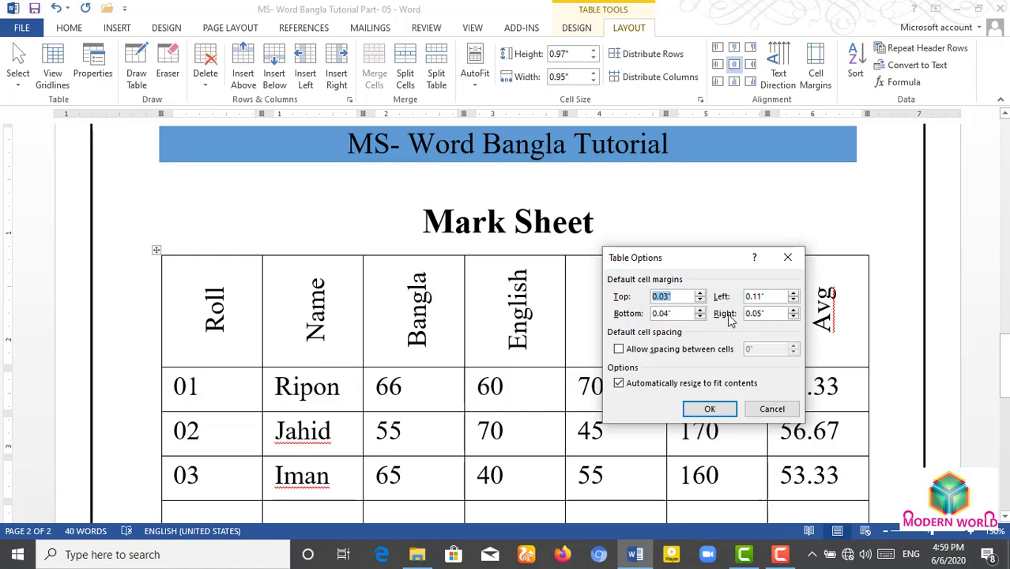
double_click(794, 296)
triple_click(793, 295)
double_click(700, 293)
double_click(700, 293)
left_click(710, 411)
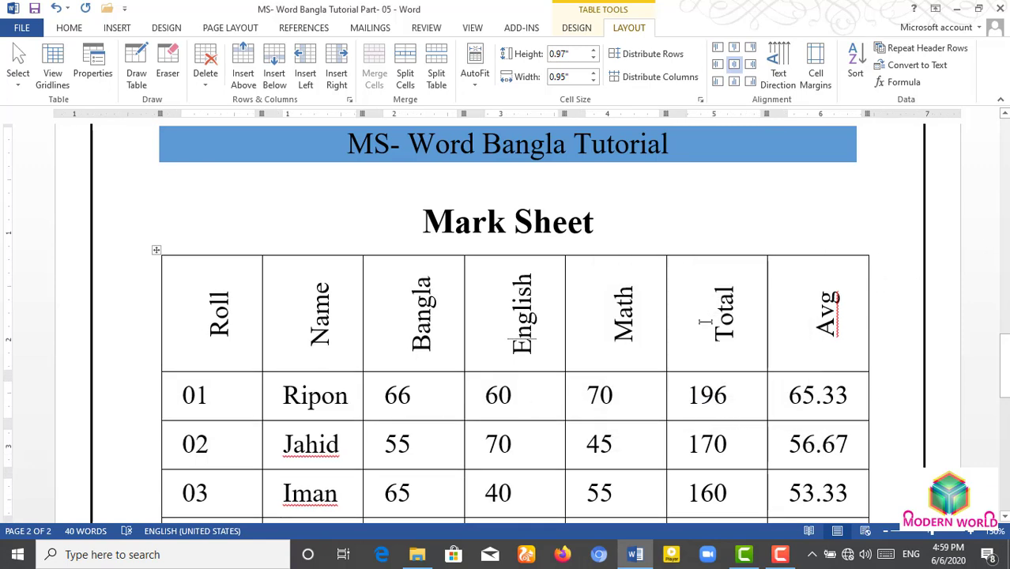
scroll(822, 341, "down", 1)
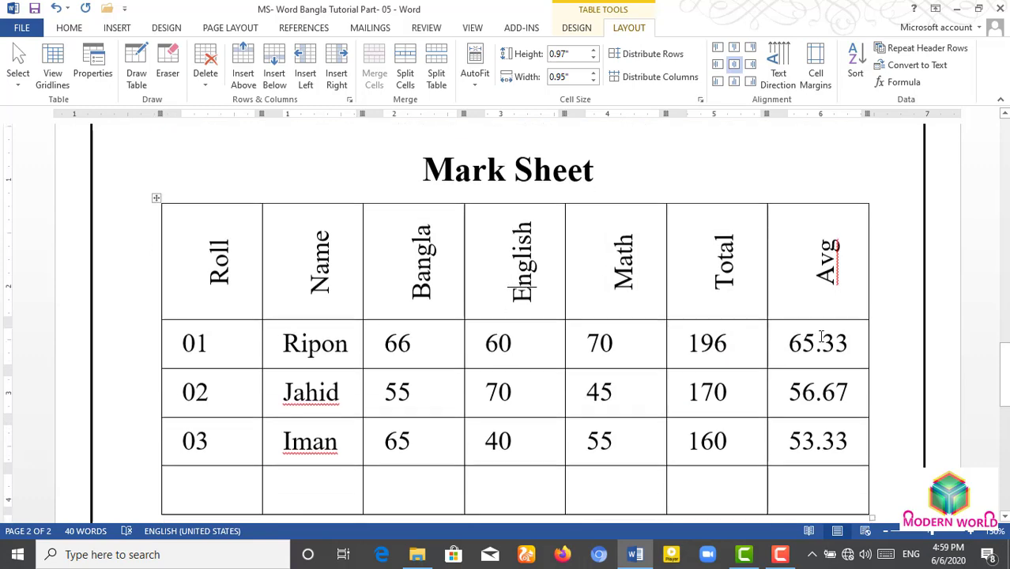
left_click(855, 67)
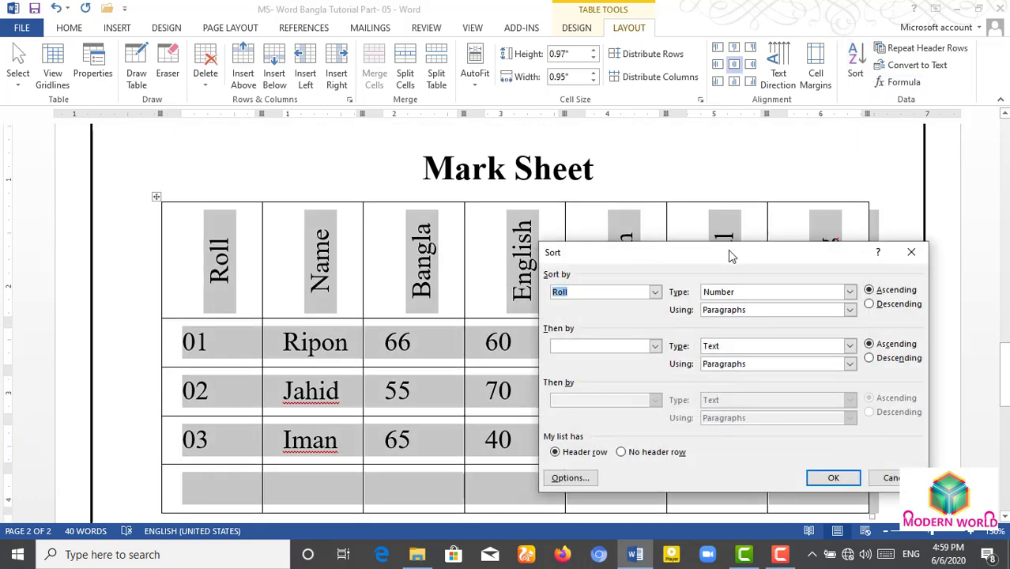
left_click_drag(730, 254, 678, 163)
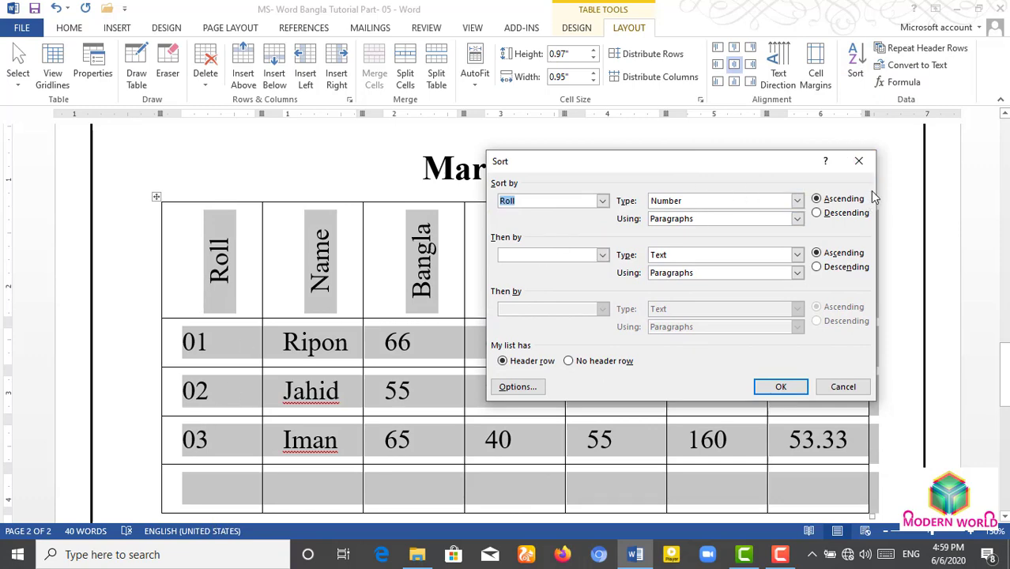
left_click(858, 160)
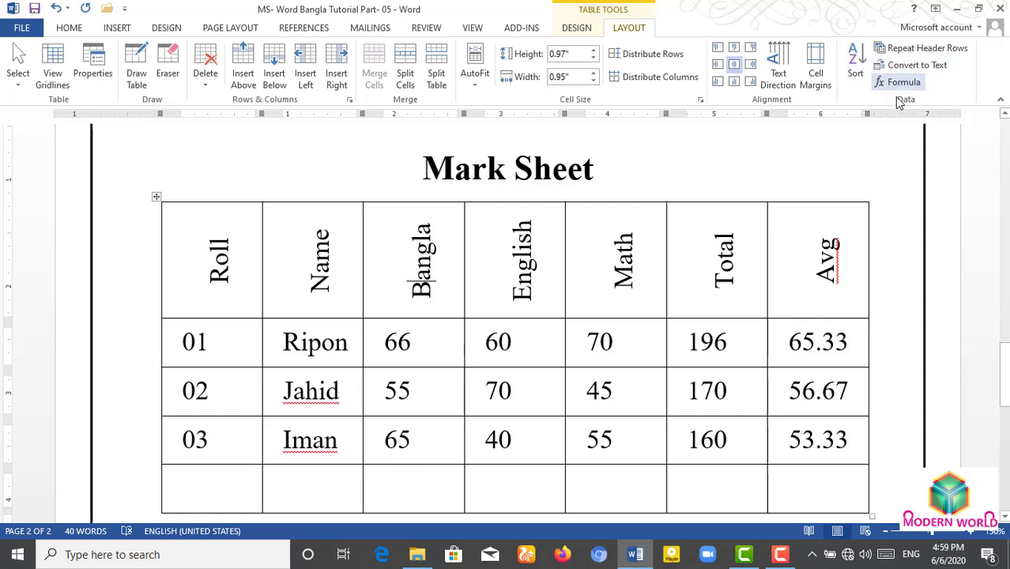
- Select the header row from Roll to Avg and return its labels to horizontal text
left_click(116, 30)
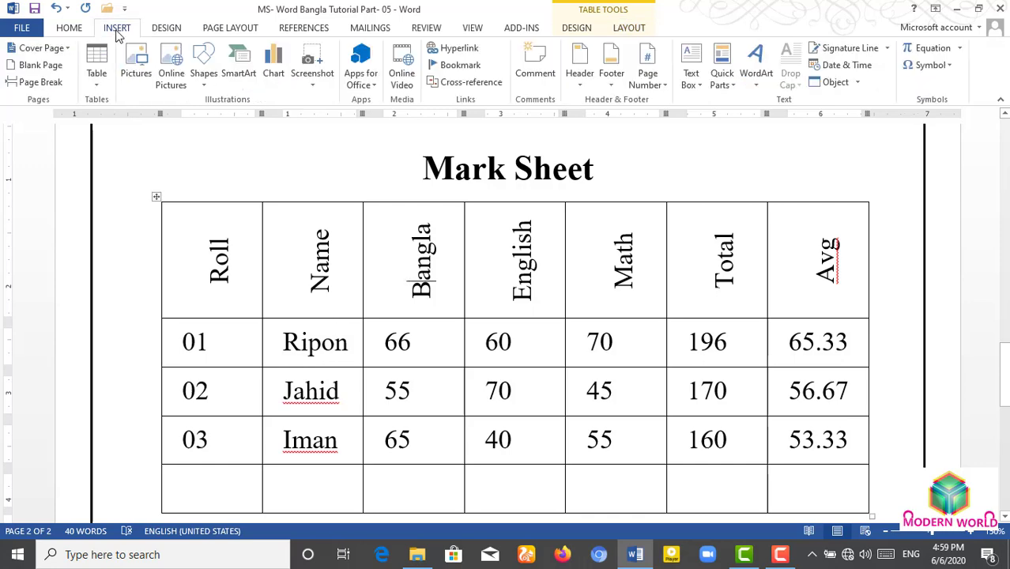
left_click(97, 79)
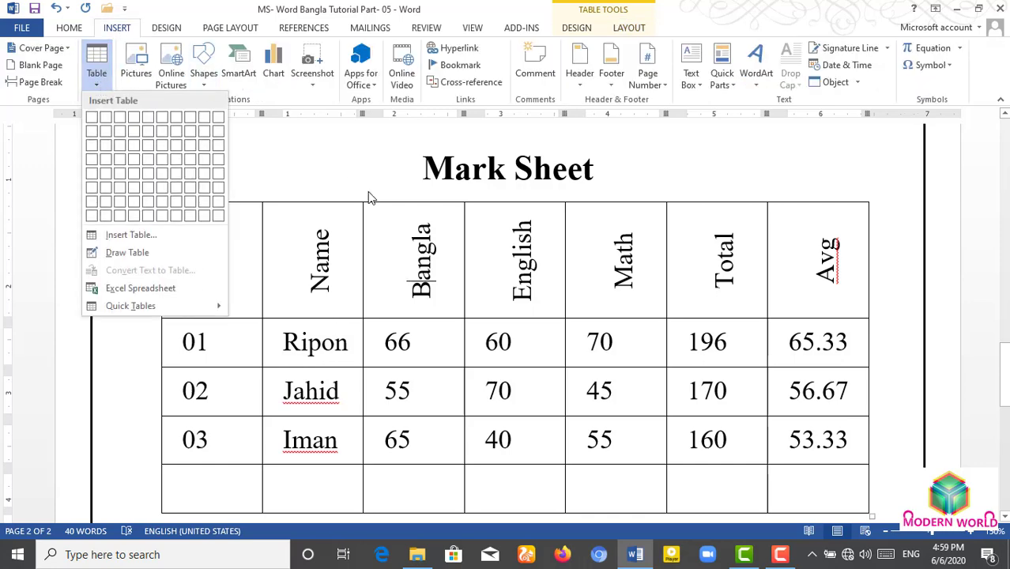
left_click(421, 286)
left_click_drag(199, 221, 789, 294)
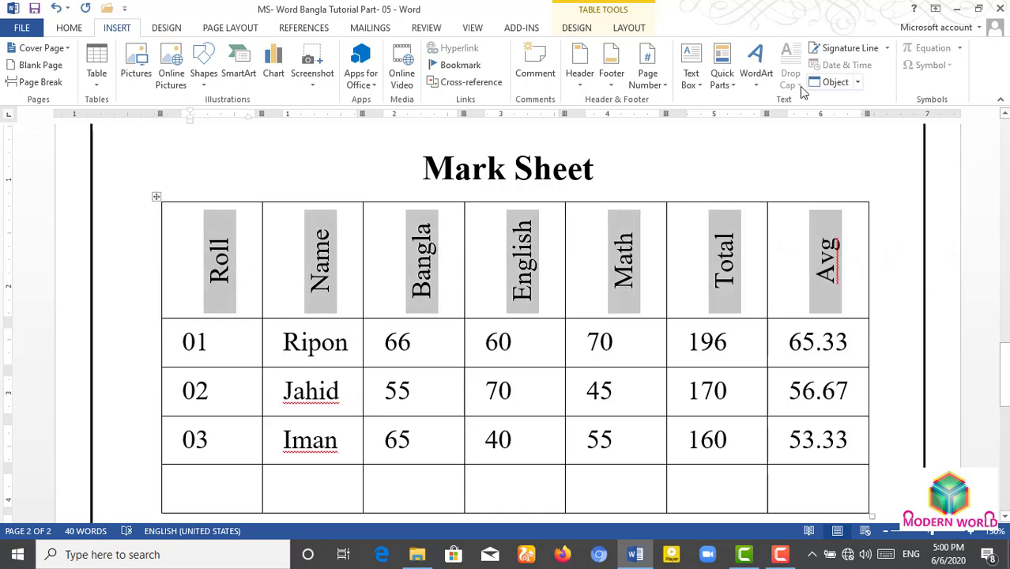
left_click(628, 28)
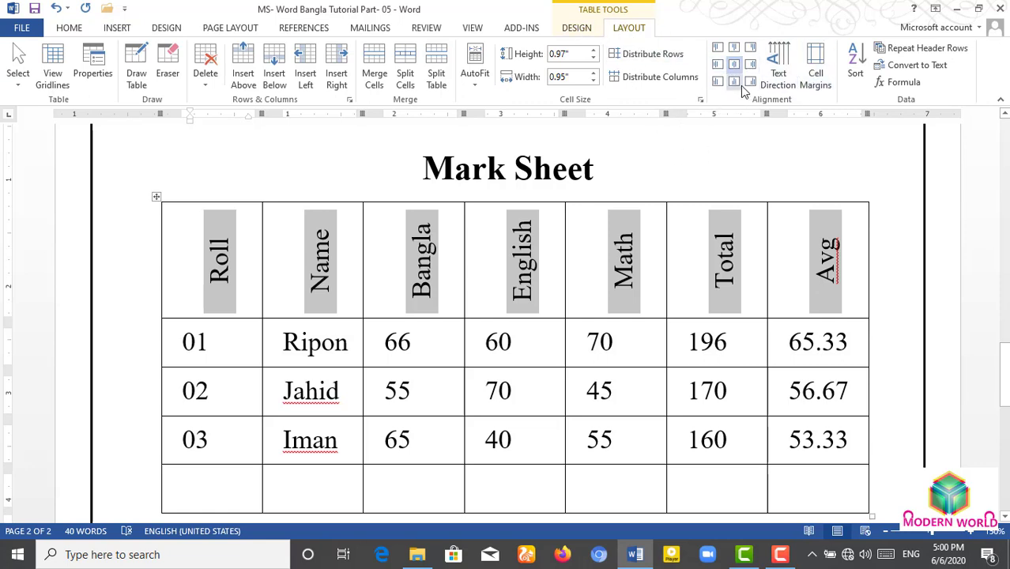
left_click(778, 64)
left_click(556, 303)
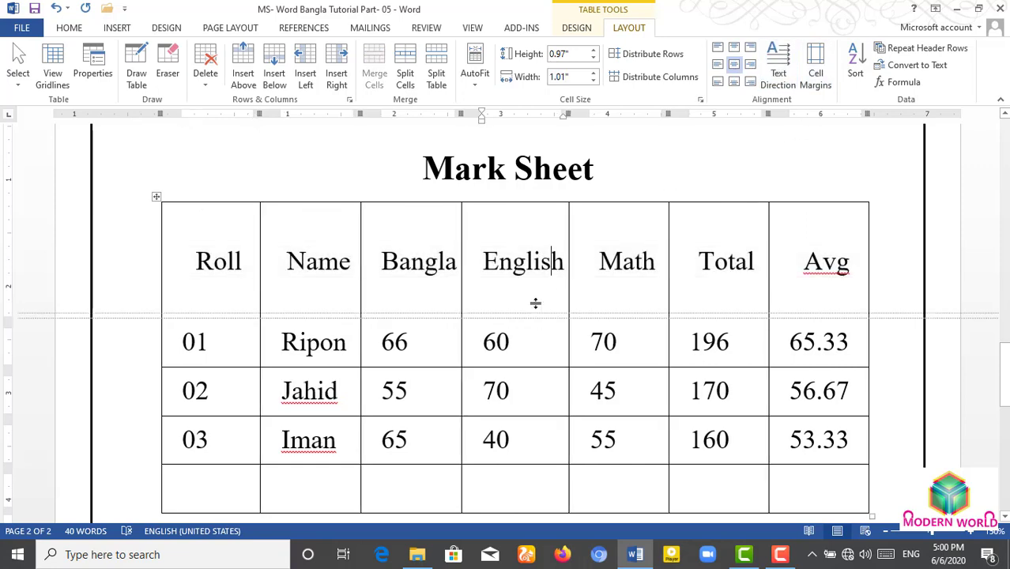
- Shrink the header row to the same height as the data rows
left_click_drag(534, 319, 545, 251)
left_click(580, 283)
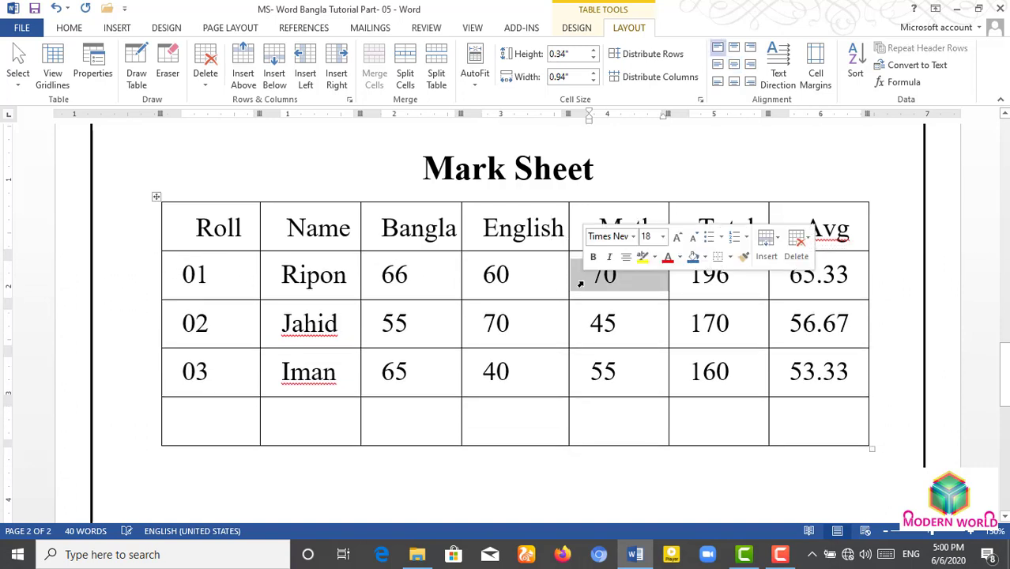
left_click(602, 289)
left_click(117, 30)
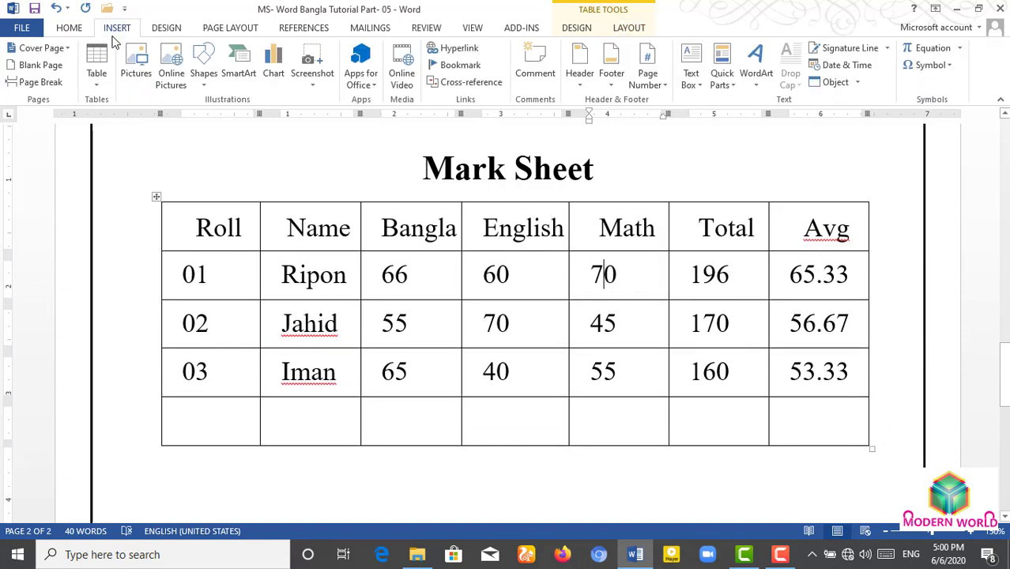